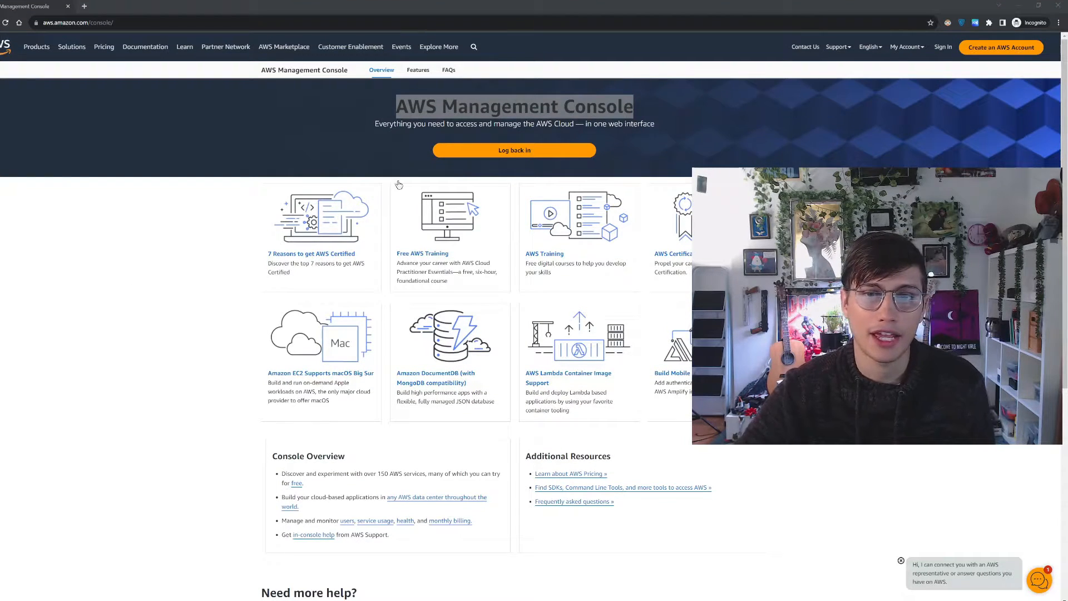
Log back in to the AWS console as root user with the saved account e-mail and password
{"action": "left_click", "coordinate": [699, 152]}
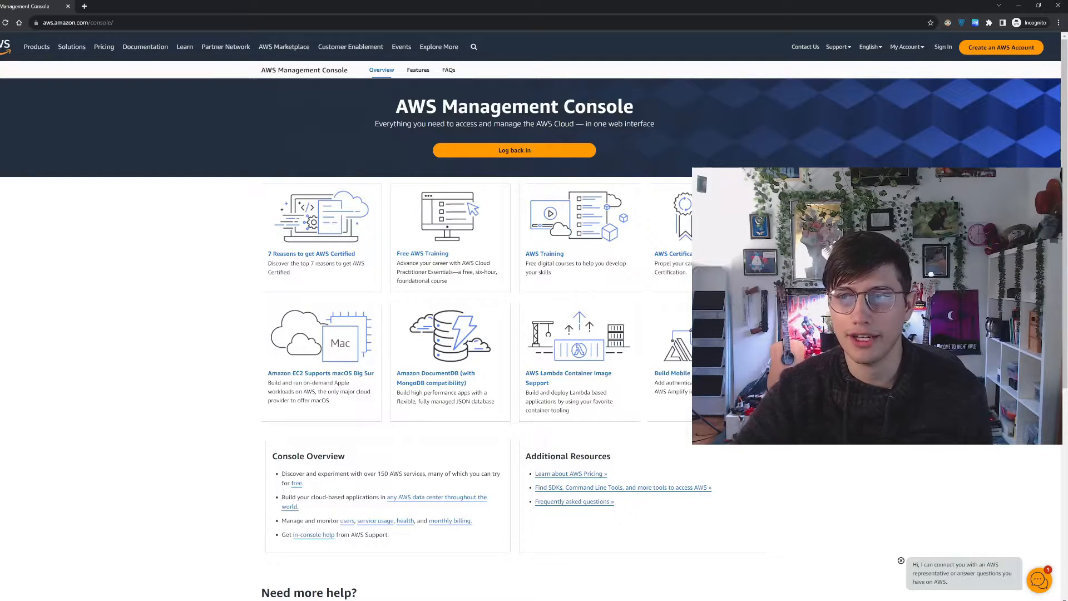
{"action": "left_click", "coordinate": [1008, 49]}
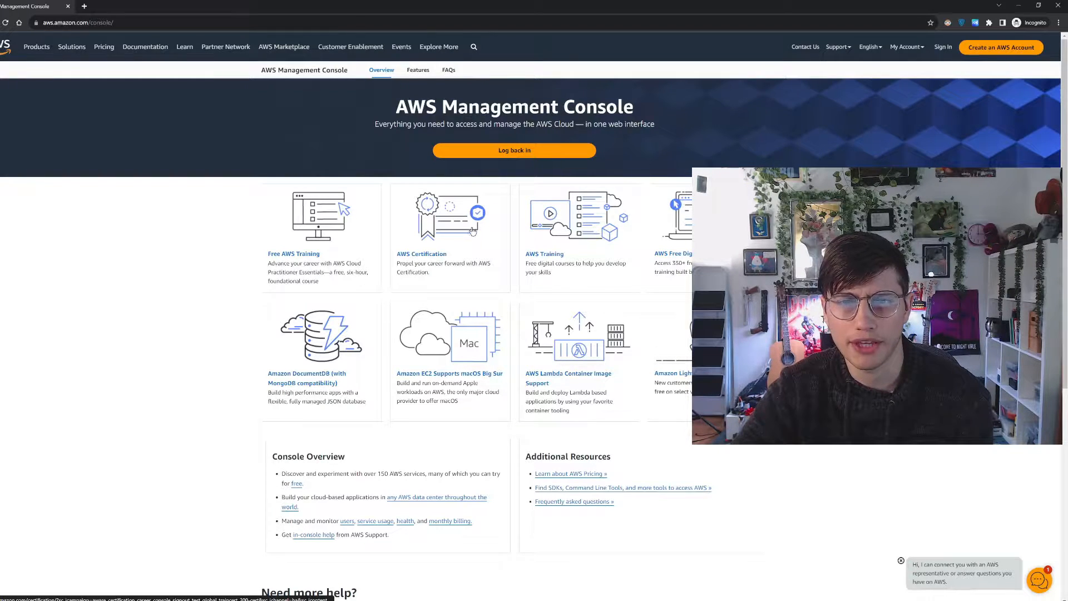
{"action": "left_click", "coordinate": [522, 152]}
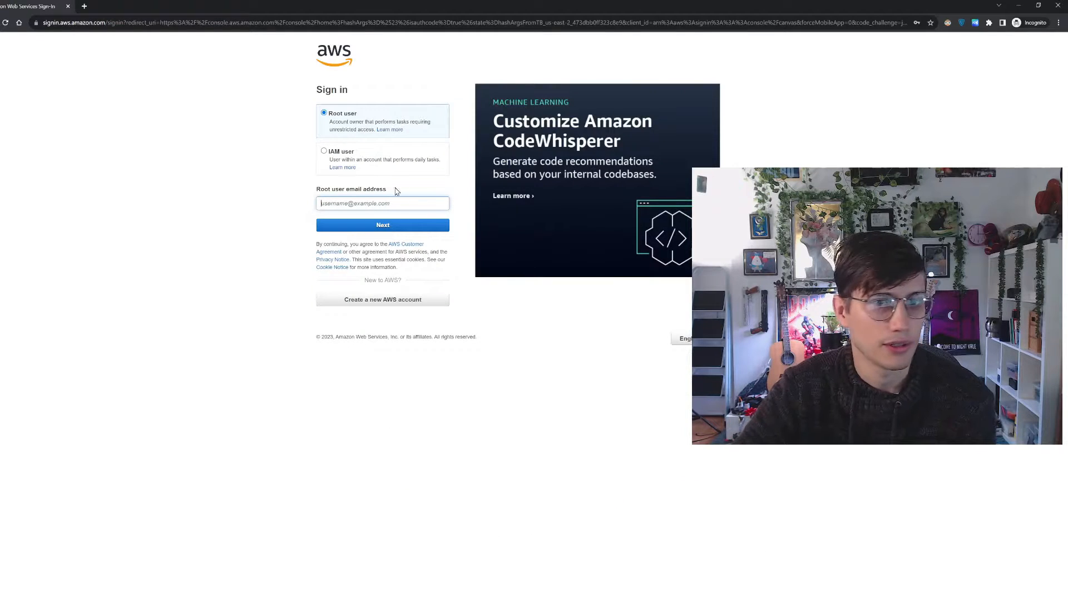
{"action": "left_click", "coordinate": [384, 202]}
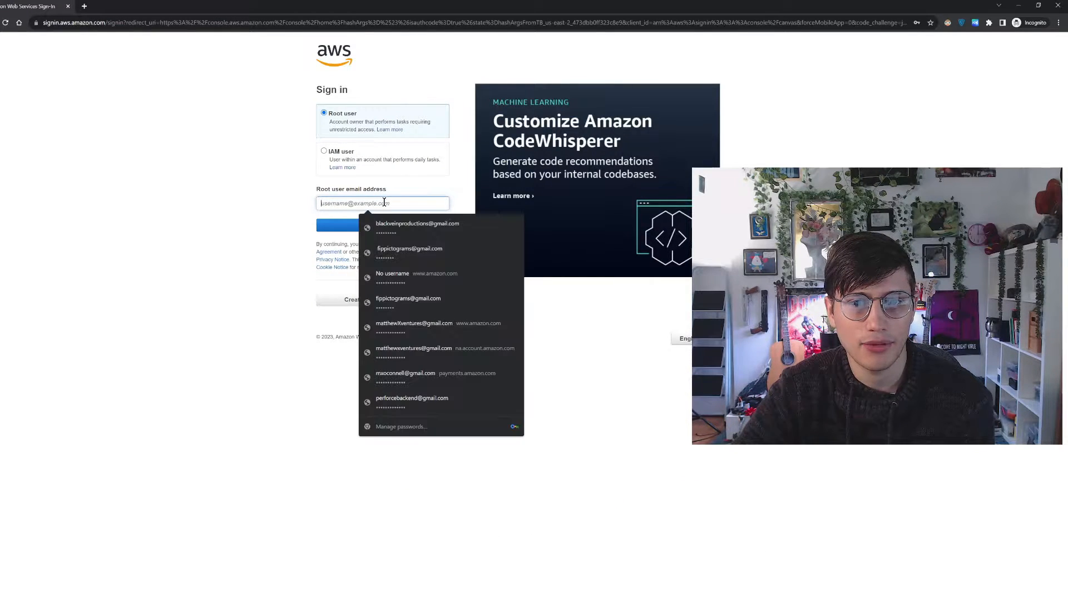
{"action": "left_click", "coordinate": [392, 223]}
{"action": "left_click", "coordinate": [365, 224]}
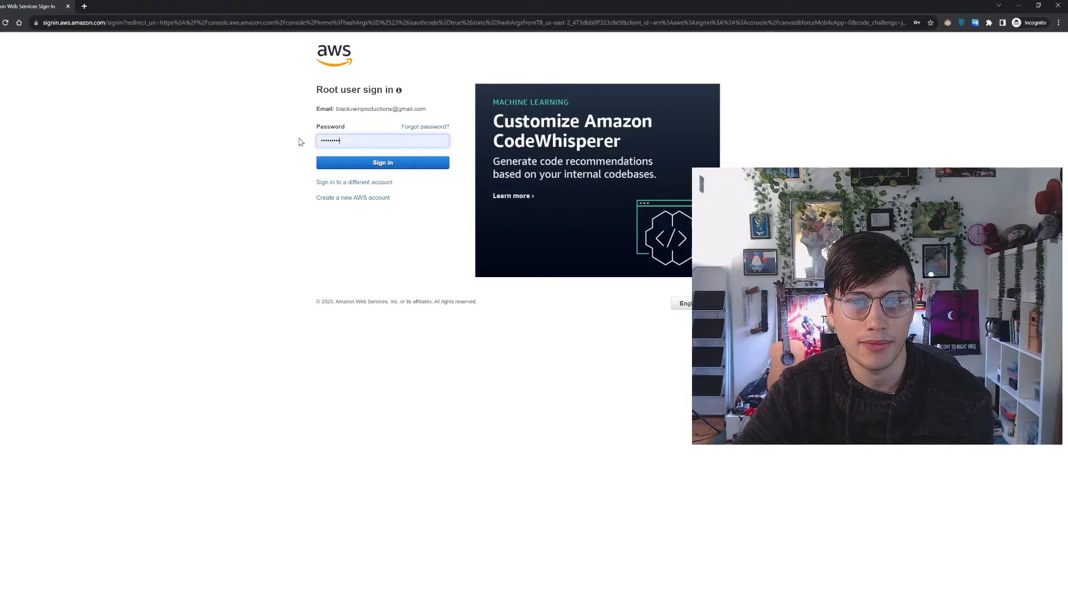
{"action": "left_click", "coordinate": [405, 163]}
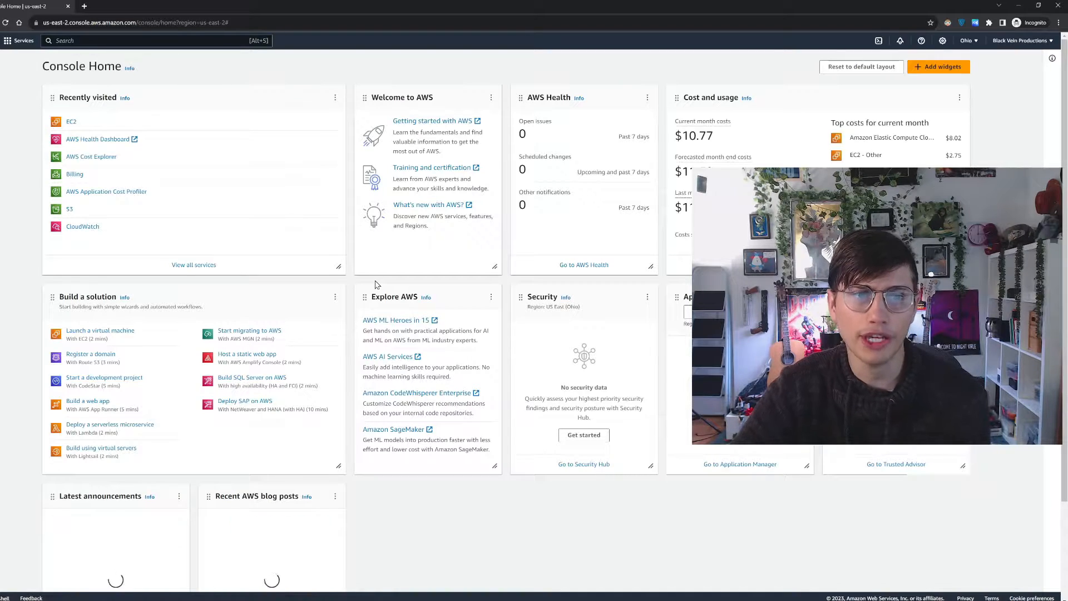
Search the AWS services for "ec2" and open the EC2 service
{"action": "left_click", "coordinate": [20, 42]}
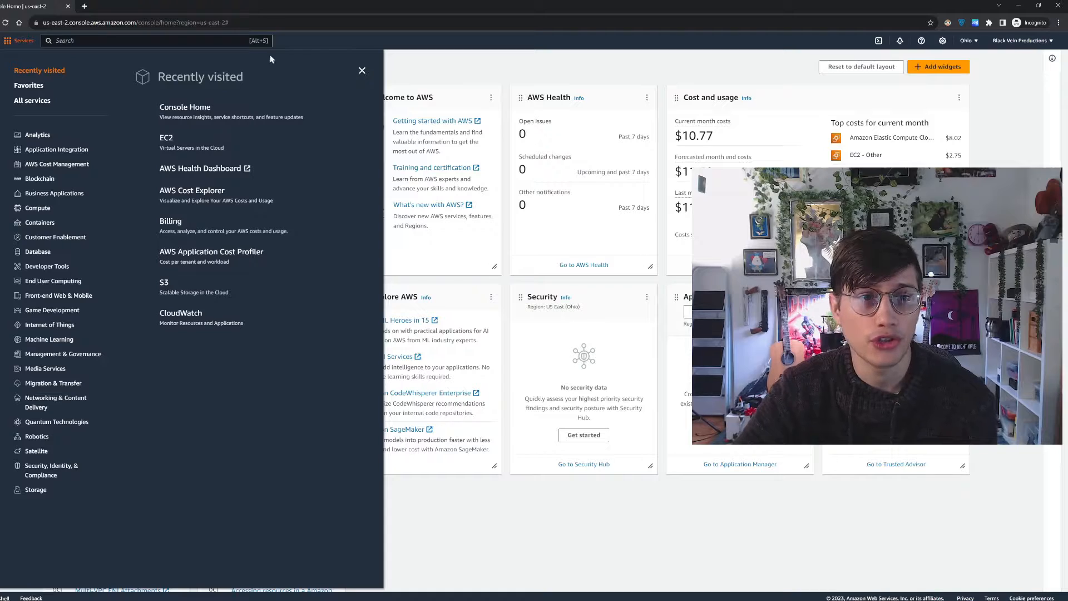
{"action": "left_click", "coordinate": [362, 71]}
{"action": "left_click", "coordinate": [144, 40]}
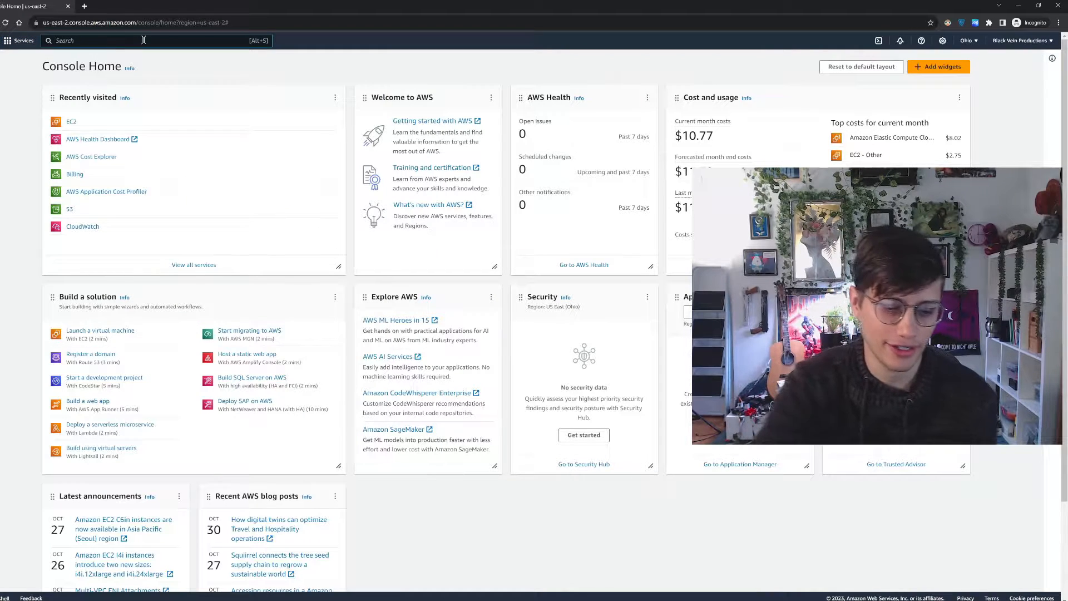
{"action": "type", "text": "ec2"}
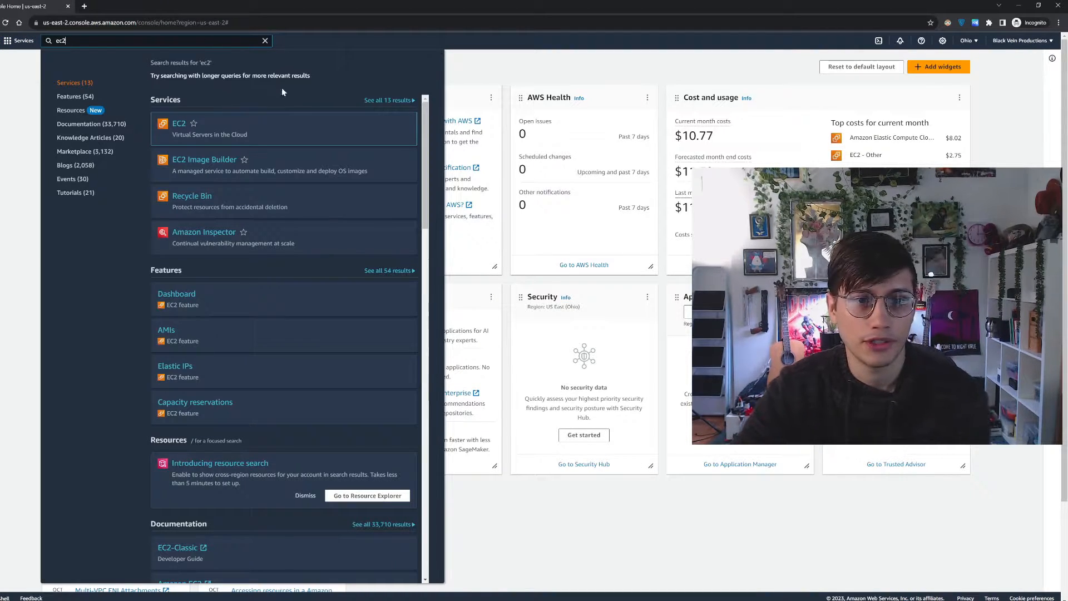
{"action": "left_click", "coordinate": [181, 124]}
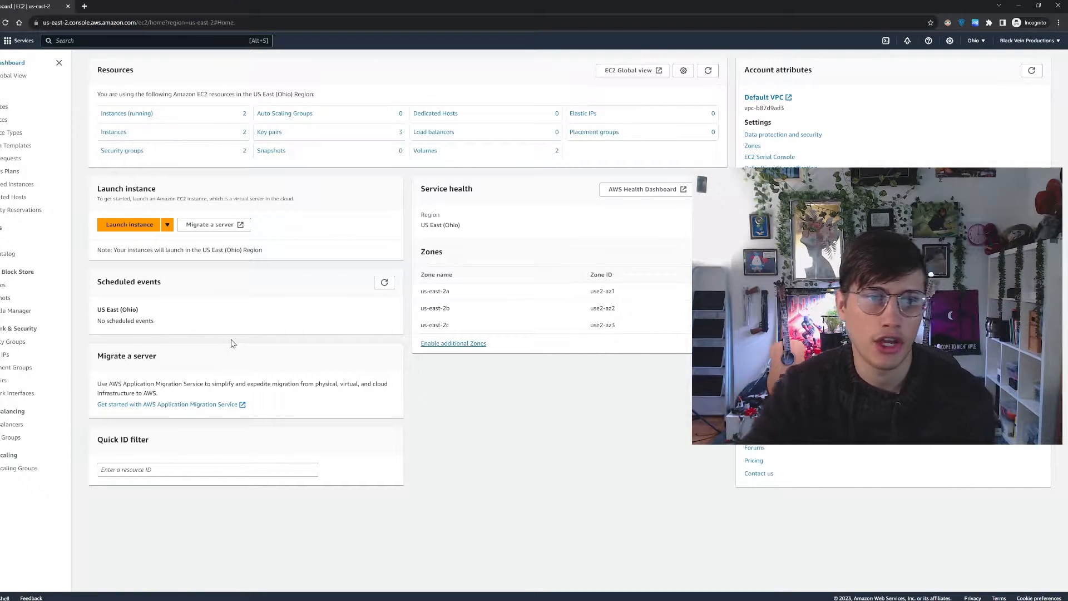
{"action": "left_click", "coordinate": [134, 227]}
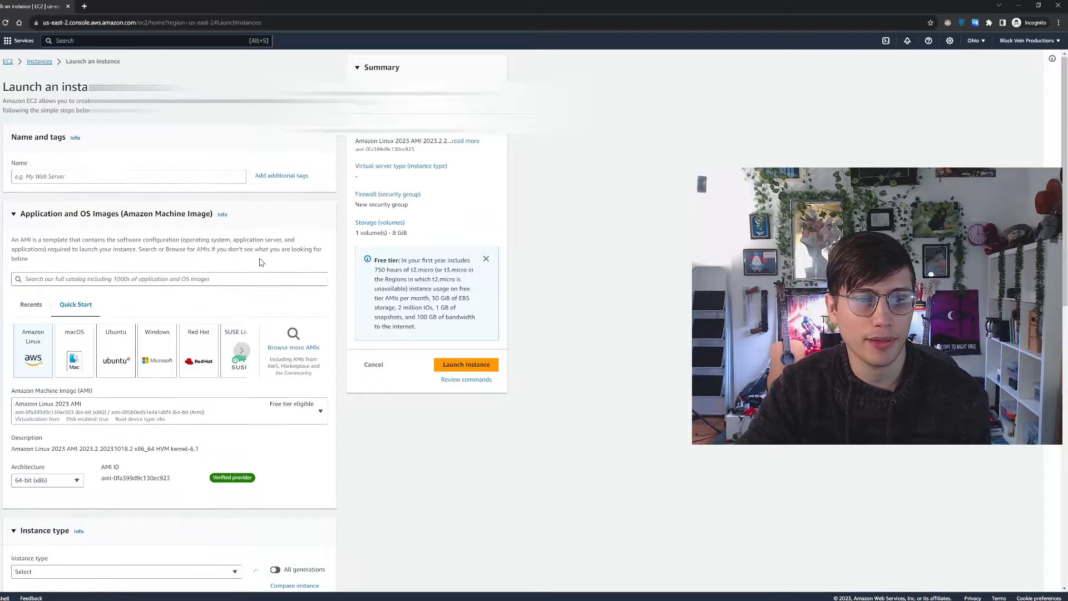
{"action": "scroll", "coordinate": [257, 262], "scroll_direction": "down", "scroll_amount": 3}
{"action": "scroll", "coordinate": [53, 83], "scroll_direction": "up", "scroll_amount": 3}
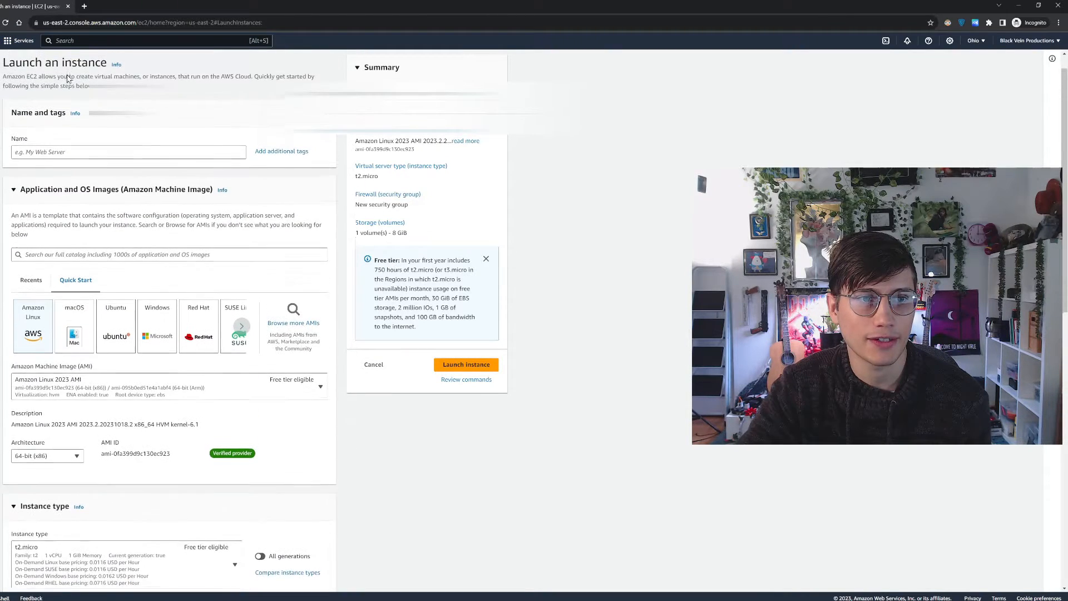
Go to the EC2 Instances list and choose the US East (Ohio) region
{"action": "left_click", "coordinate": [39, 63]}
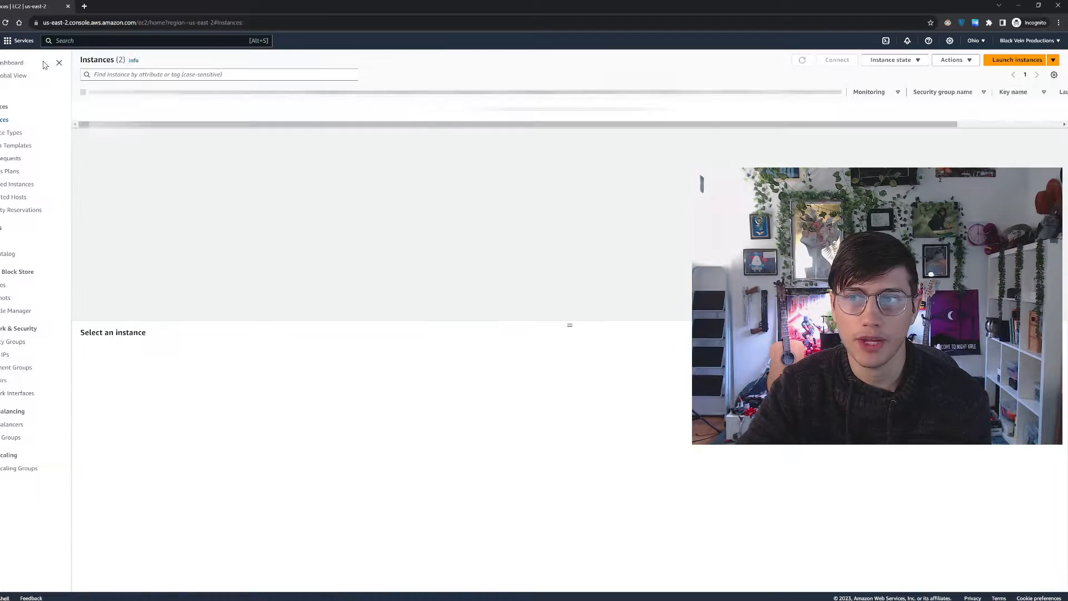
{"action": "left_click", "coordinate": [980, 42]}
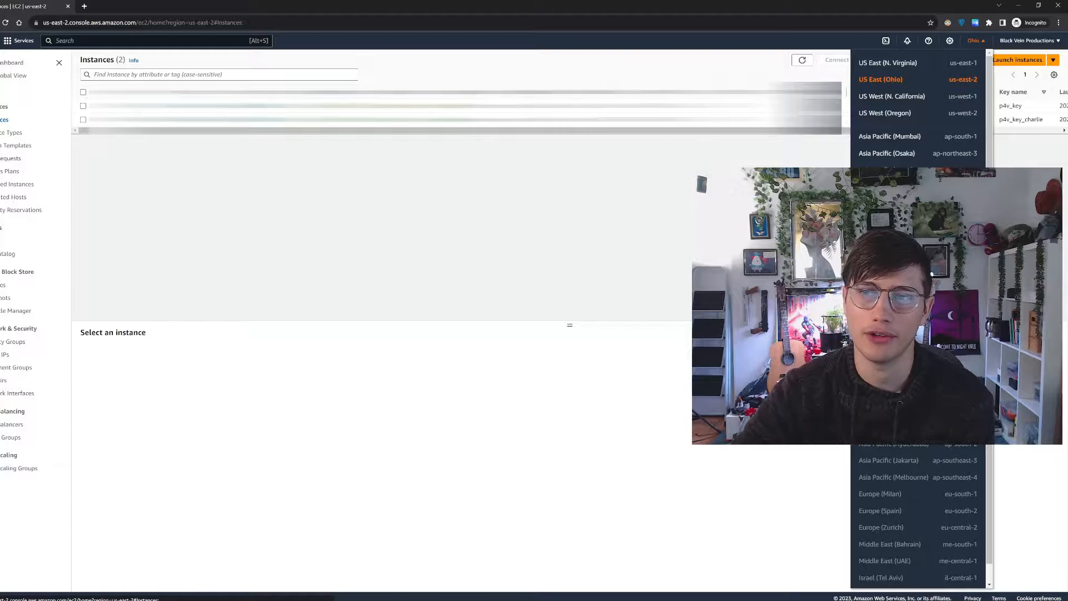
{"action": "left_click", "coordinate": [955, 81]}
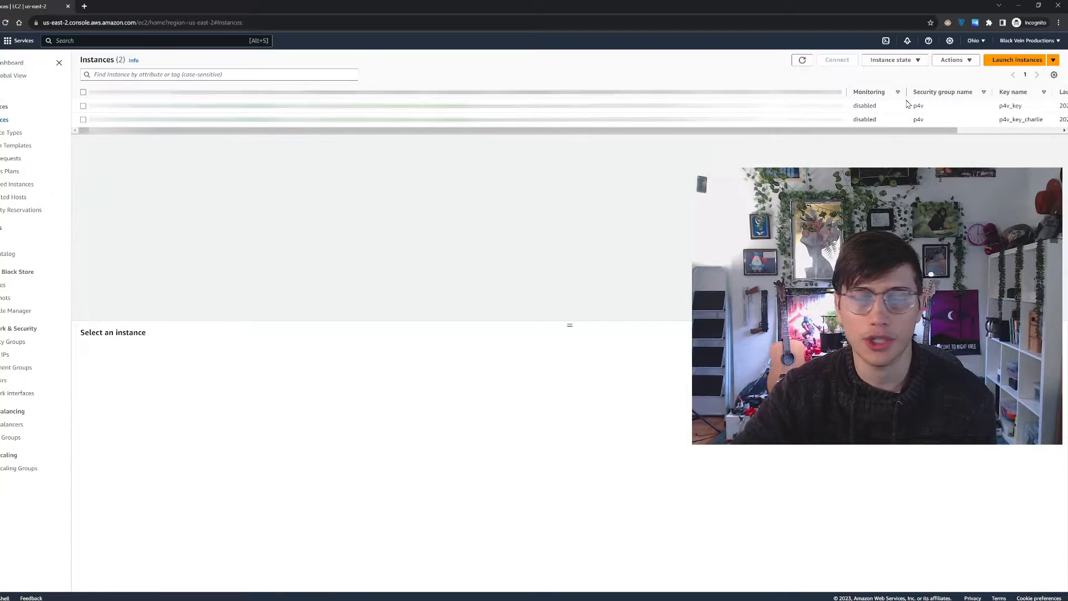
Start launching a new instance and name it demo_example
{"action": "left_click", "coordinate": [1008, 61]}
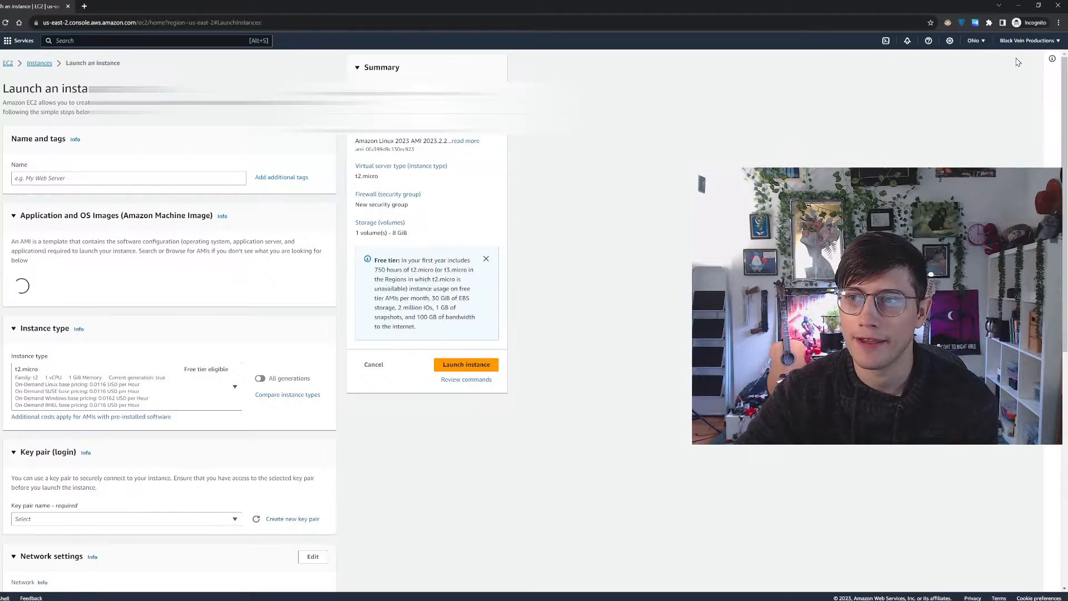
{"action": "left_click", "coordinate": [115, 179]}
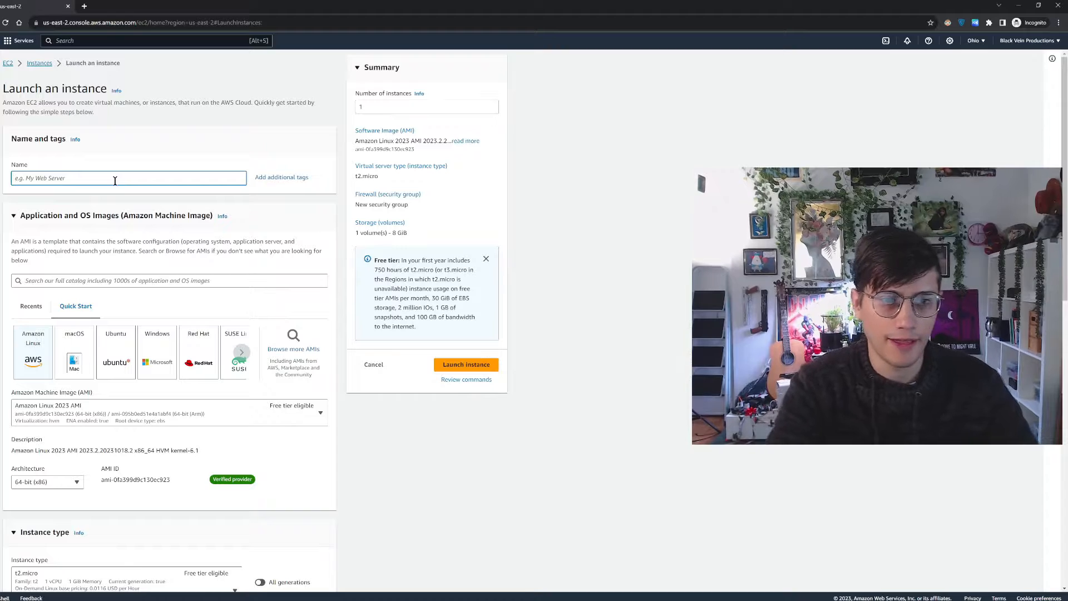
{"action": "type", "text": "demo"}
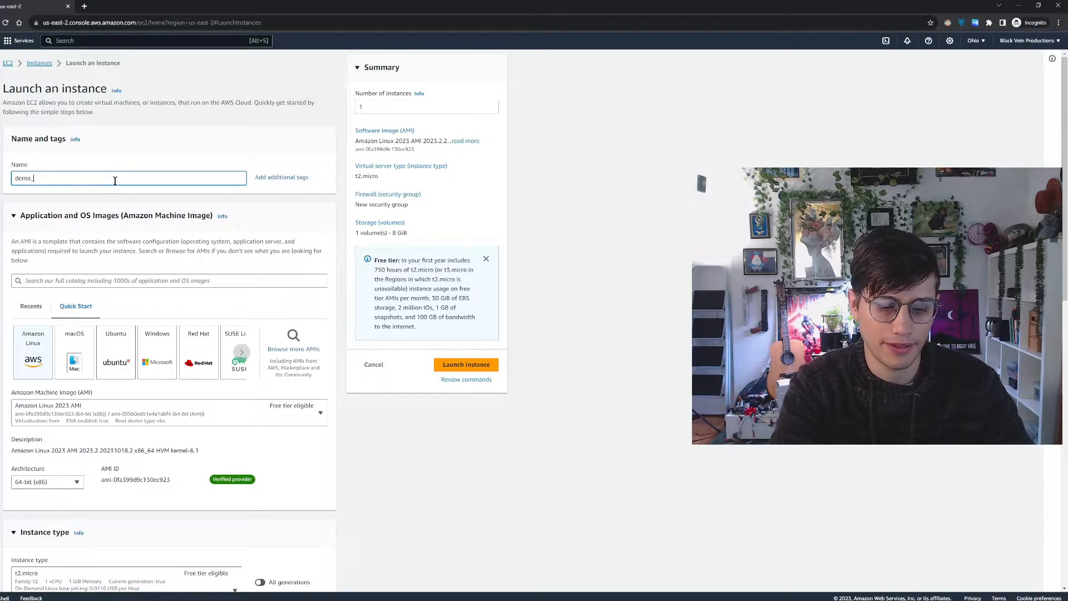
{"action": "type", "text": "_example"}
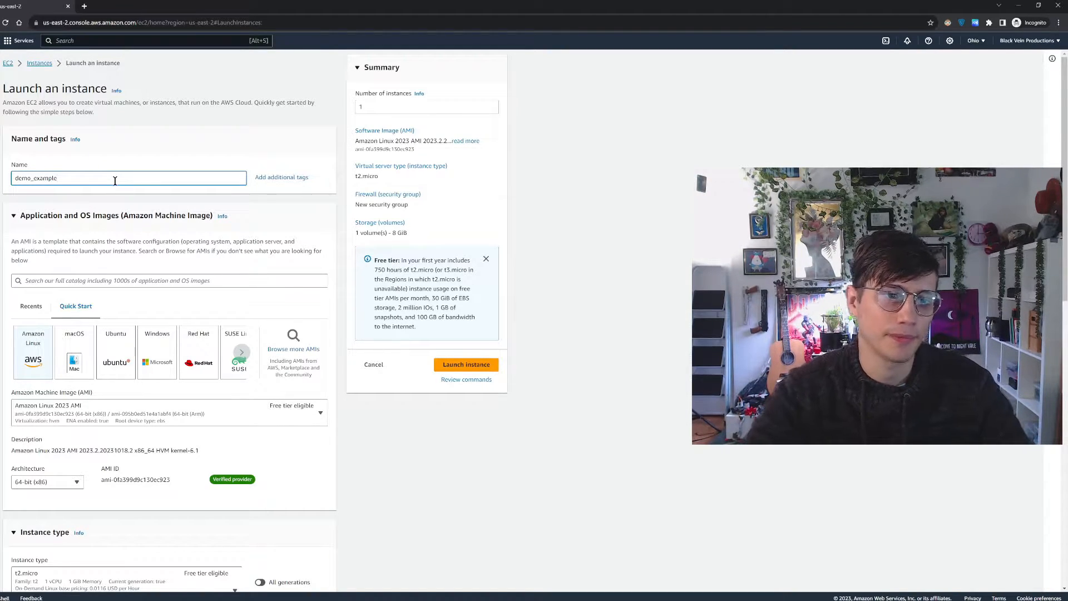
Choose Amazon Linux as the operating system with the Amazon Linux 2023 AMI image
{"action": "scroll", "coordinate": [219, 174], "scroll_direction": "down", "scroll_amount": 2}
{"action": "scroll", "coordinate": [219, 174], "scroll_direction": "down", "scroll_amount": 1}
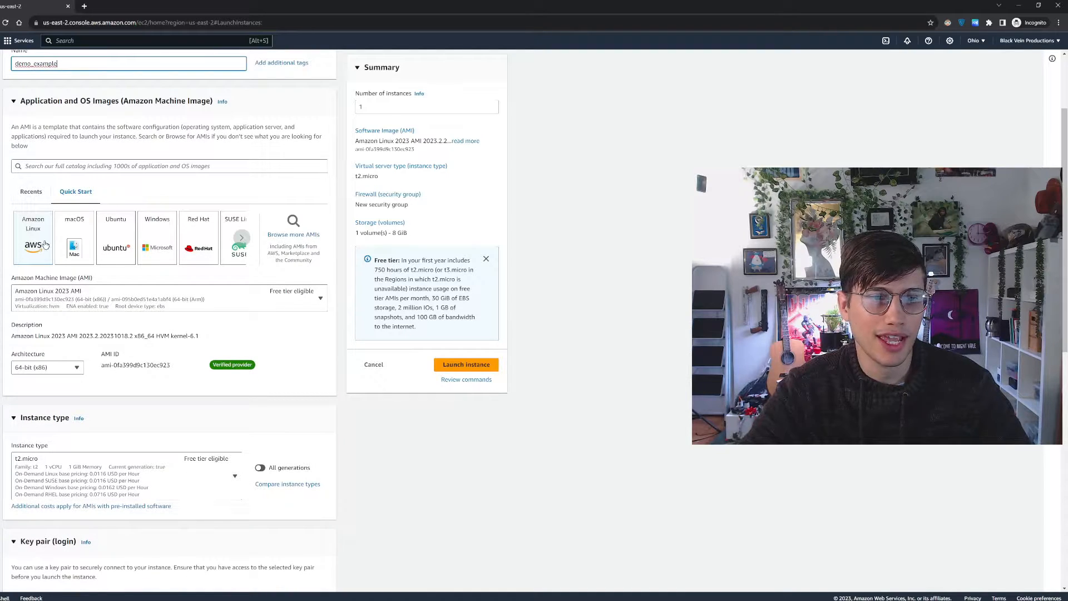
{"action": "left_click", "coordinate": [39, 245]}
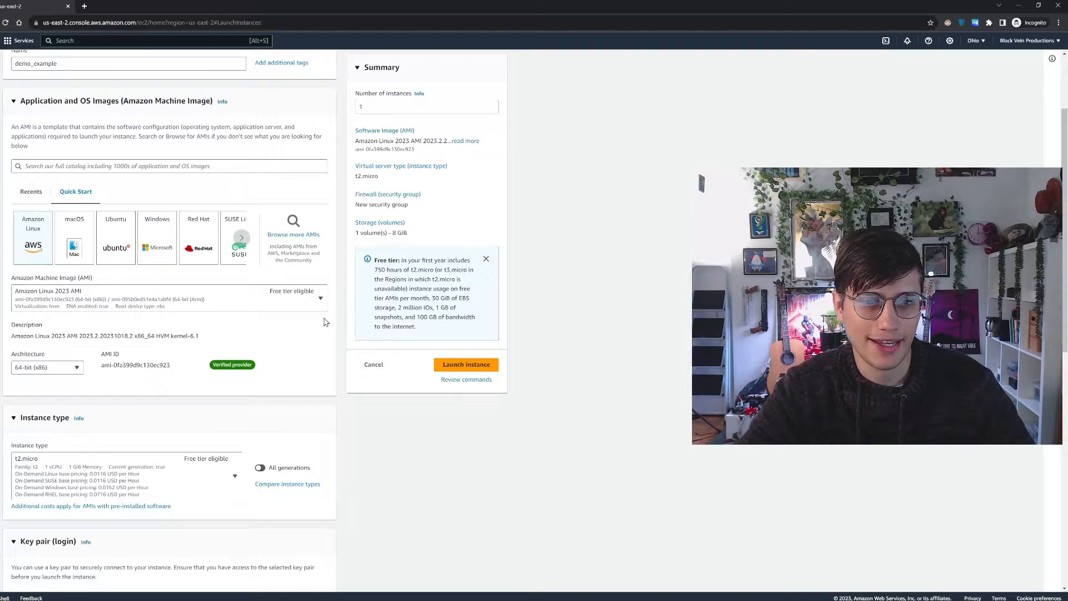
{"action": "left_click", "coordinate": [321, 301]}
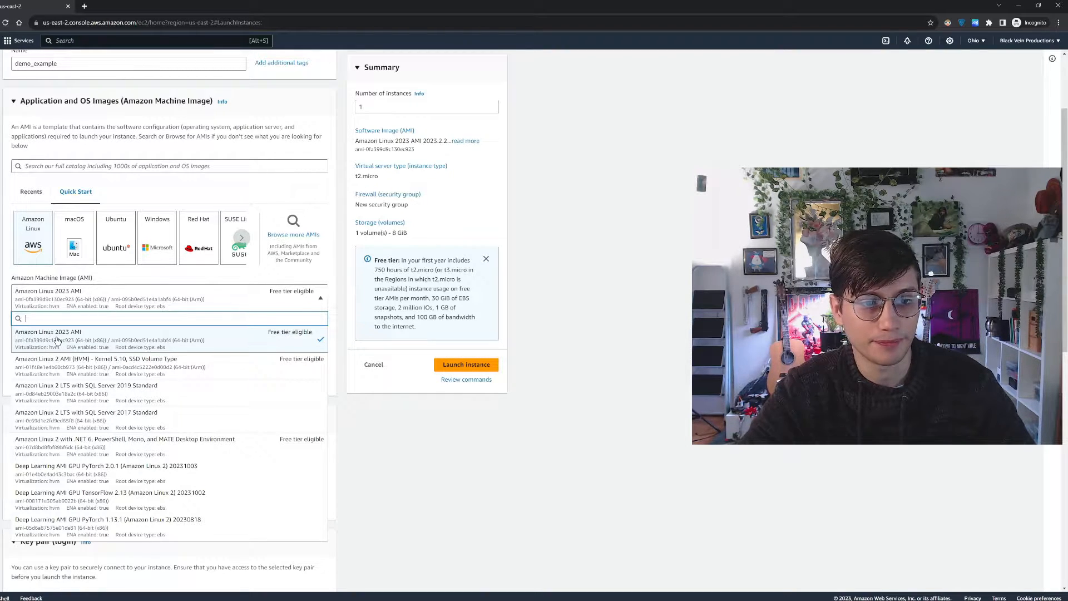
{"action": "left_click", "coordinate": [117, 337]}
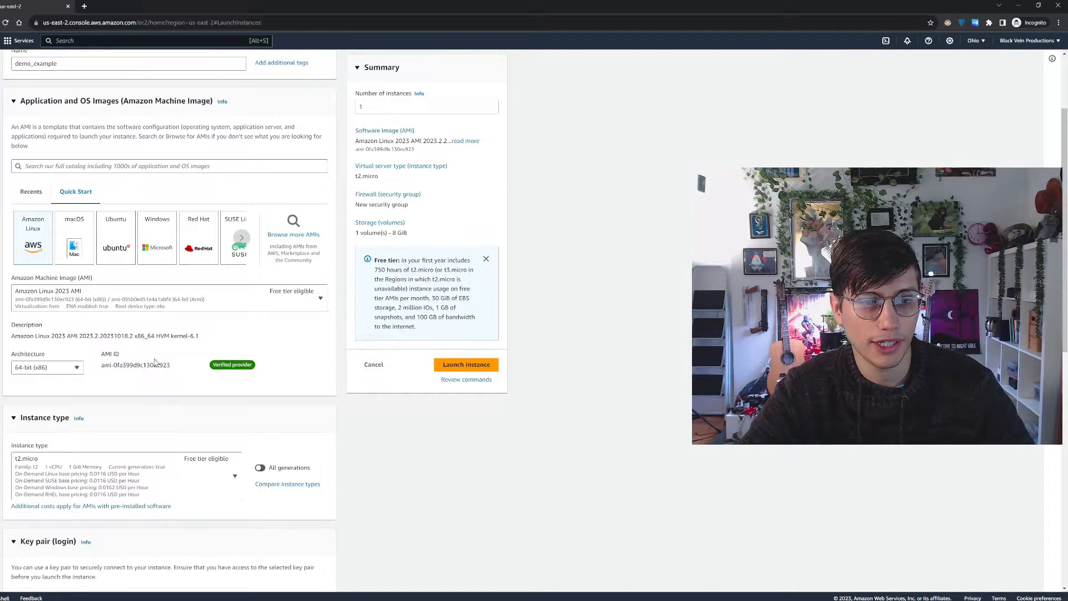
Examine the available instance types and their hourly pricing, keeping t2.micro for the instance
{"action": "scroll", "coordinate": [117, 401], "scroll_direction": "down", "scroll_amount": 3}
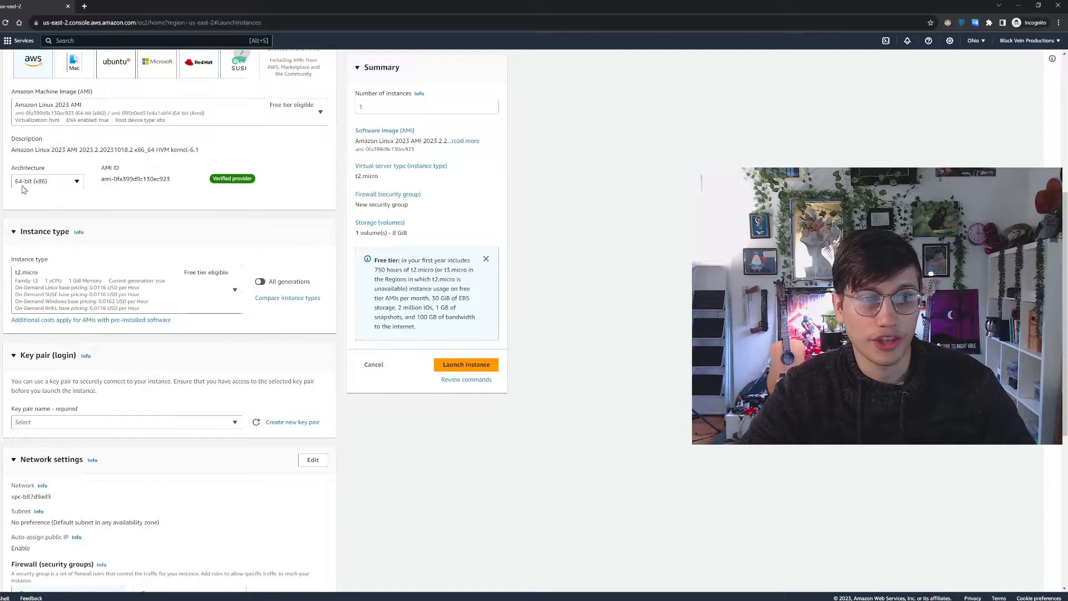
{"action": "scroll", "coordinate": [189, 205], "scroll_direction": "down", "scroll_amount": 2}
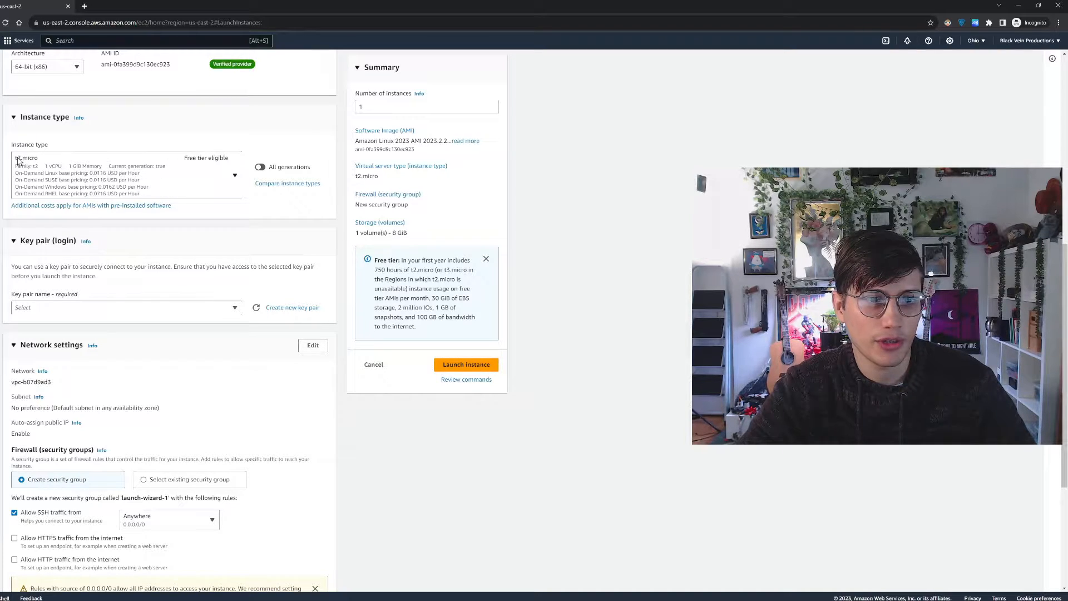
{"action": "left_click", "coordinate": [235, 177]}
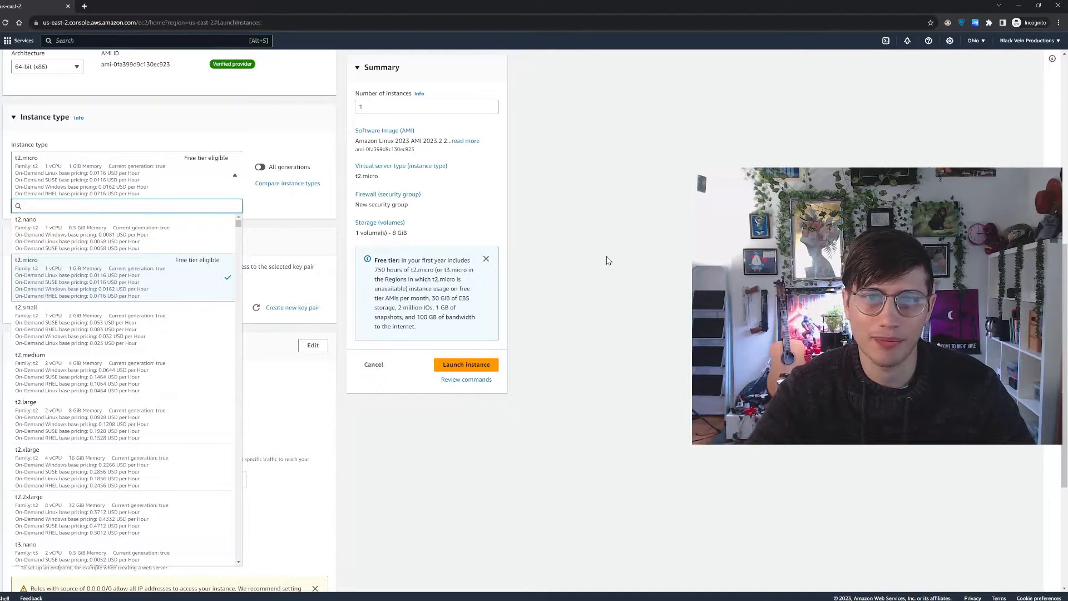
{"action": "key", "text": "Escape"}
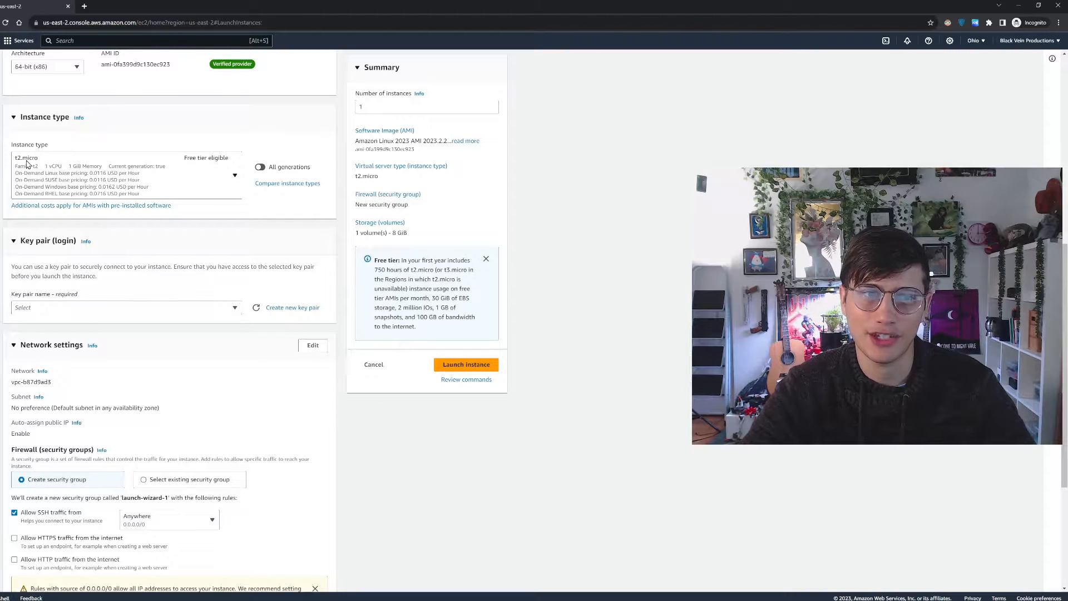
Create an RSA key pair named demo_test in .pem format and save demo_test.pem to Downloads
{"action": "scroll", "coordinate": [258, 289], "scroll_direction": "down", "scroll_amount": 2}
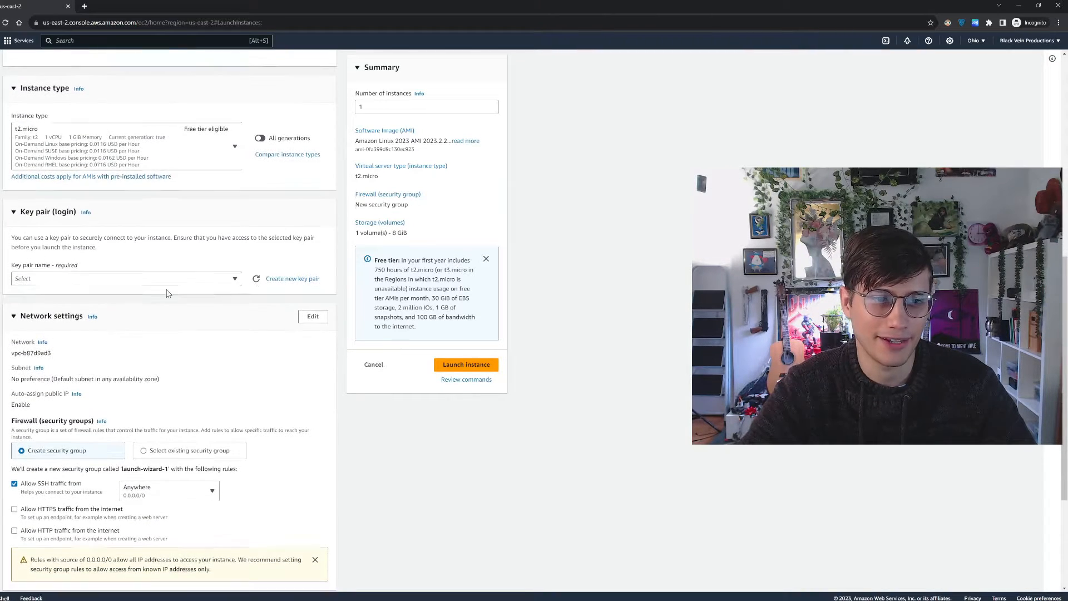
{"action": "scroll", "coordinate": [138, 284], "scroll_direction": "down", "scroll_amount": 1}
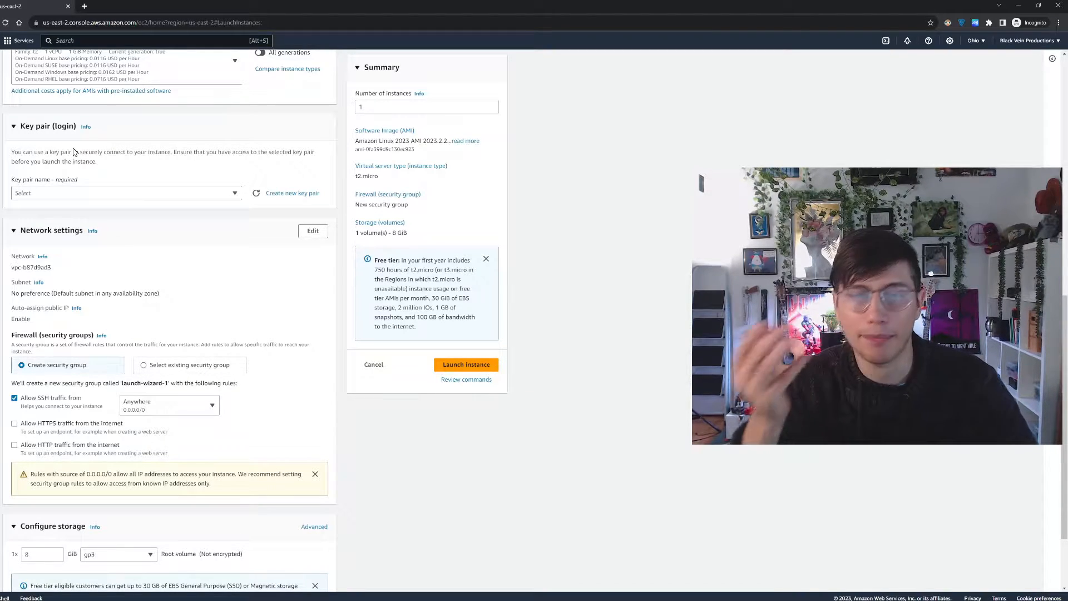
{"action": "left_click", "coordinate": [300, 193]}
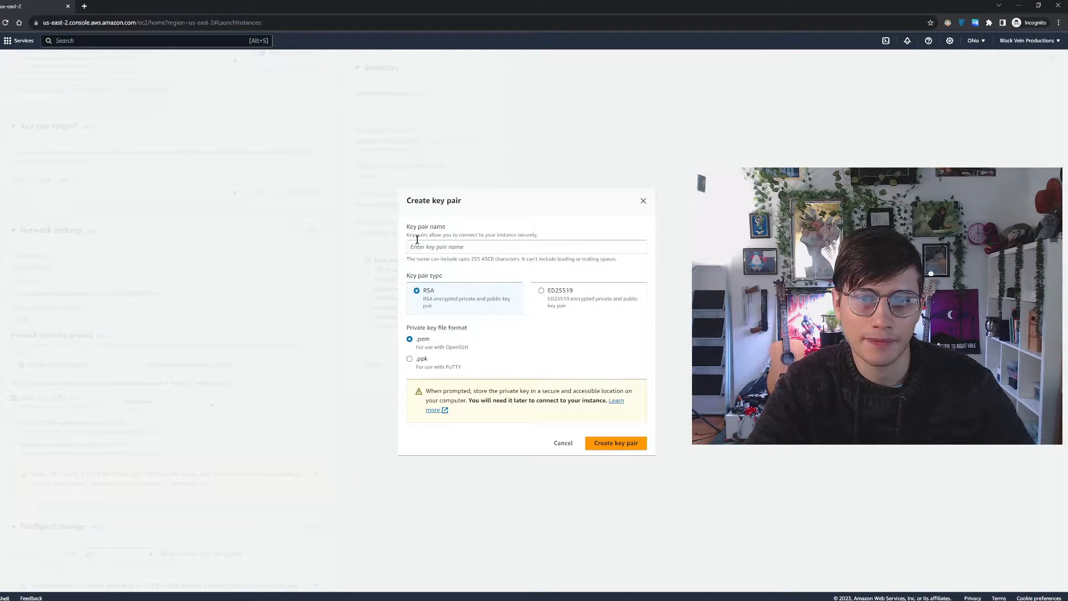
{"action": "left_click", "coordinate": [437, 246]}
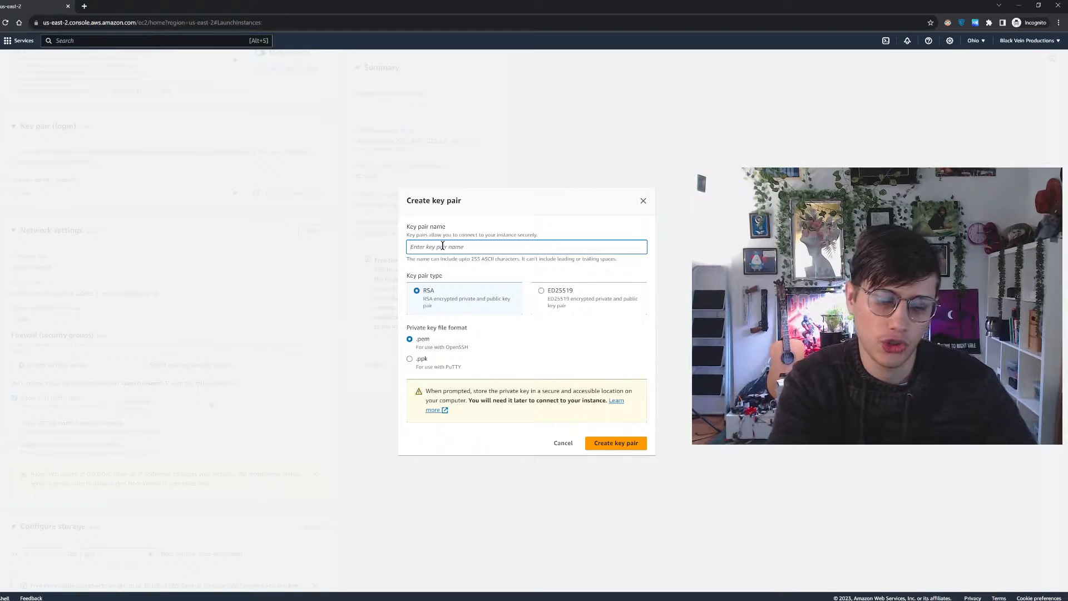
{"action": "type", "text": "demo_test"}
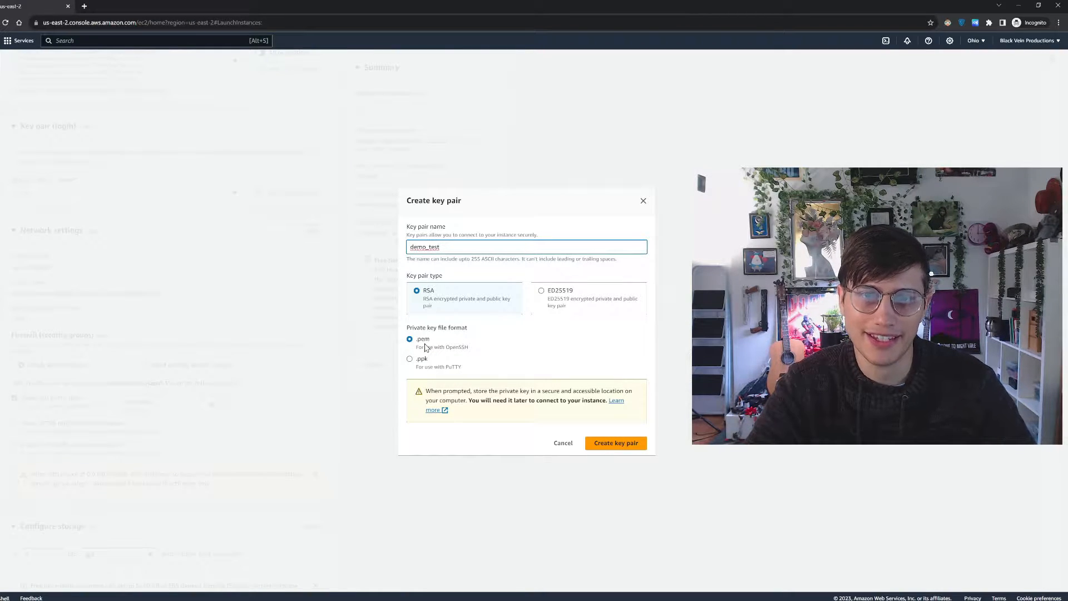
{"action": "left_click", "coordinate": [619, 443]}
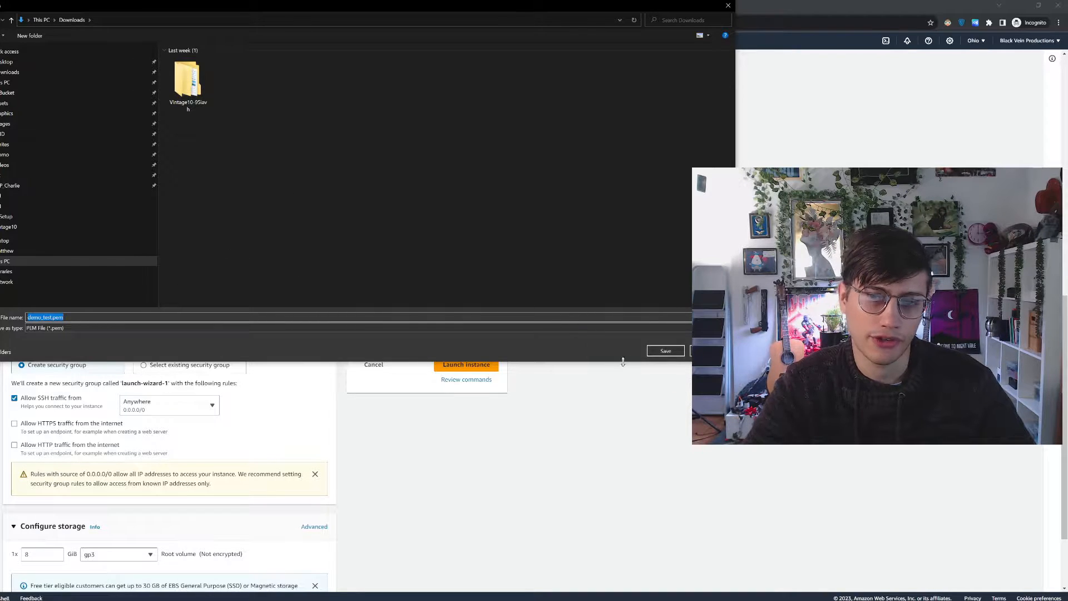
{"action": "left_click", "coordinate": [666, 351]}
Choose an existing security group for the instance's firewall and assign p4v
{"action": "scroll", "coordinate": [275, 366], "scroll_direction": "down", "scroll_amount": 2}
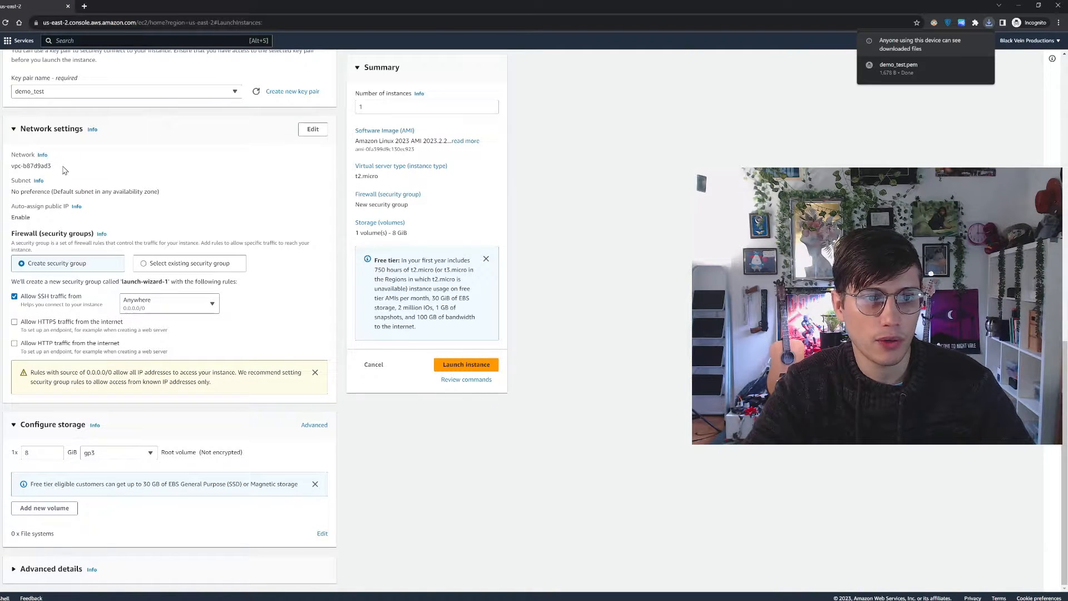
{"action": "left_click", "coordinate": [165, 269]}
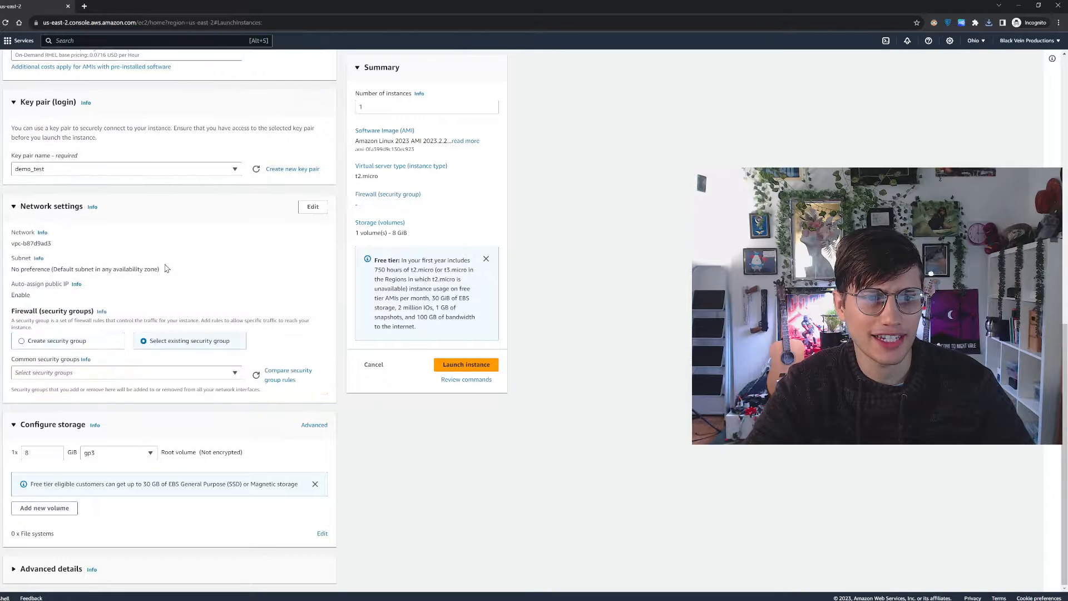
{"action": "left_click", "coordinate": [186, 378]}
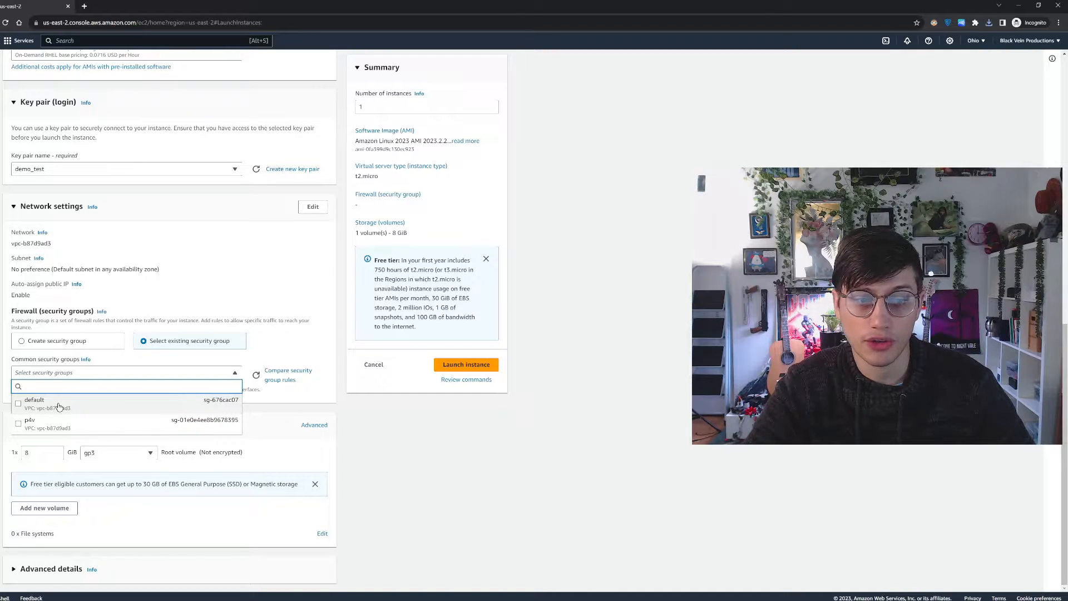
{"action": "left_click", "coordinate": [177, 279]}
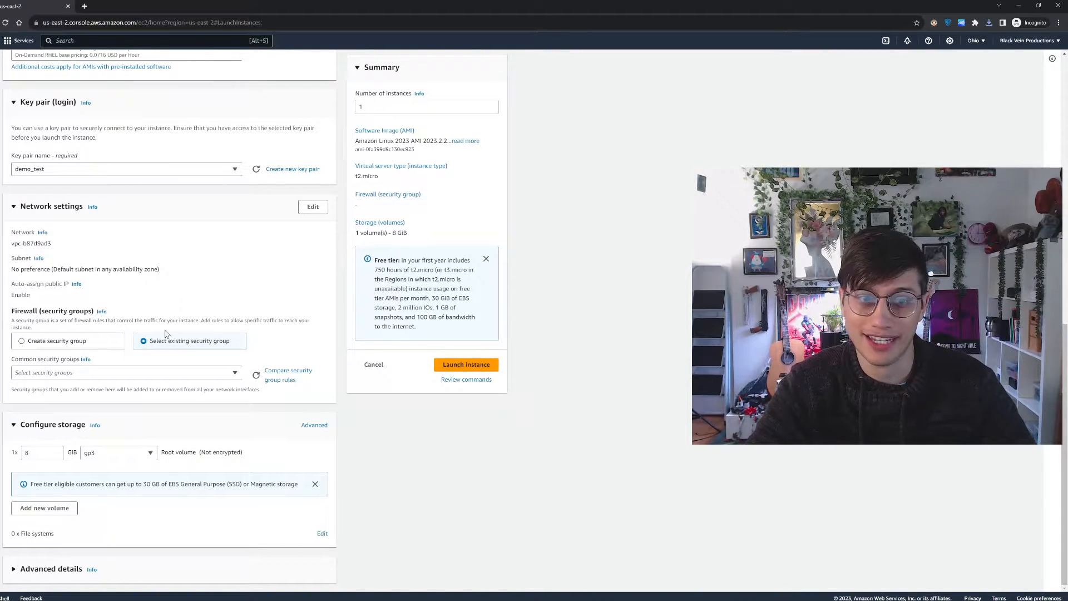
{"action": "left_click", "coordinate": [207, 372]}
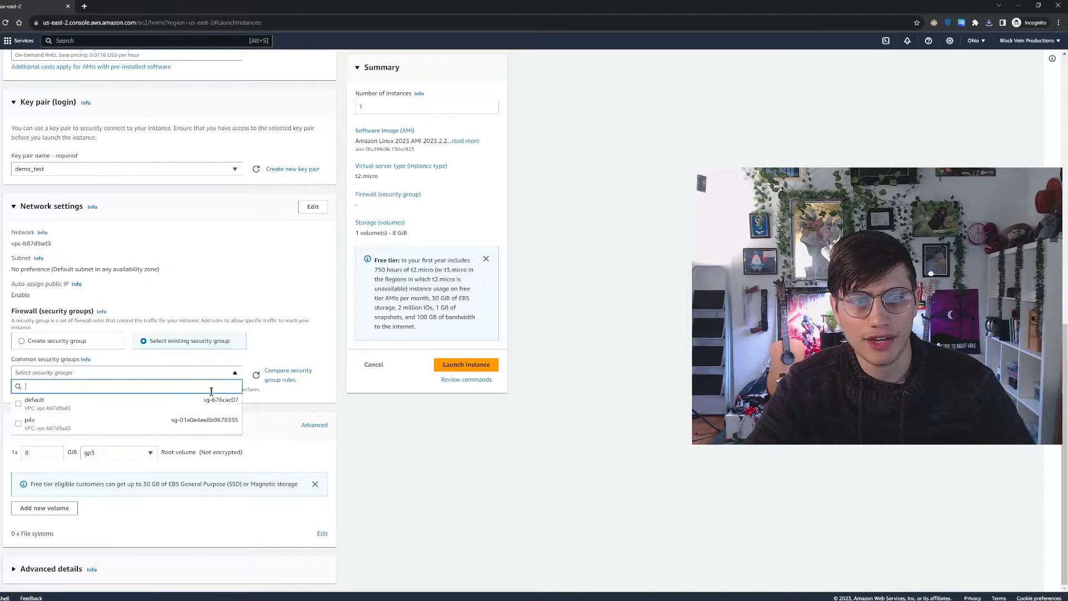
{"action": "left_click", "coordinate": [150, 426]}
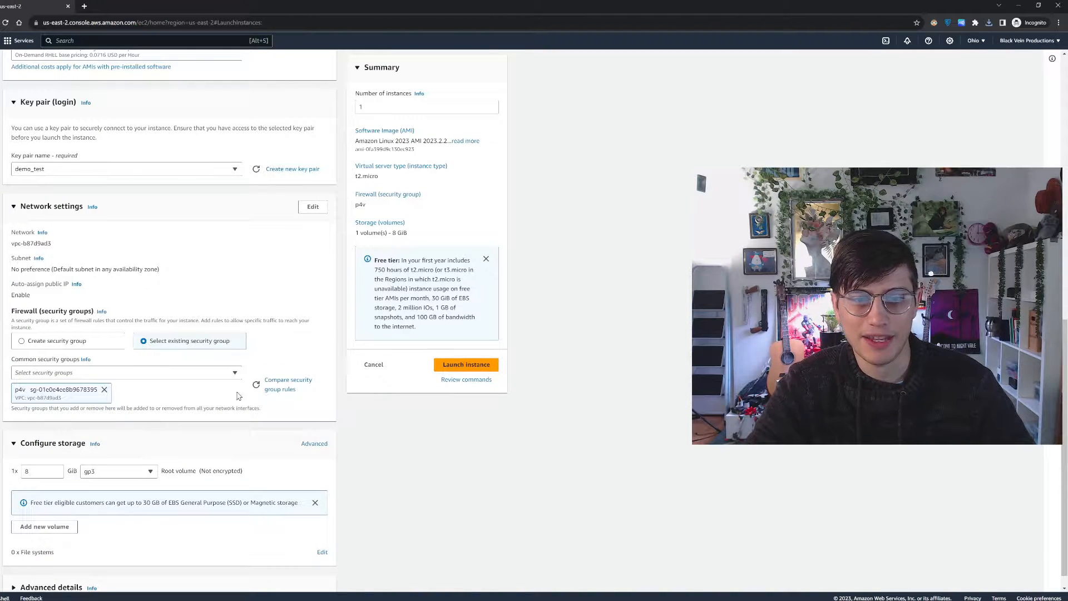
Open the security group rules comparison for the selected p4v group
{"action": "right_click", "coordinate": [295, 384]}
{"action": "left_click", "coordinate": [300, 385]}
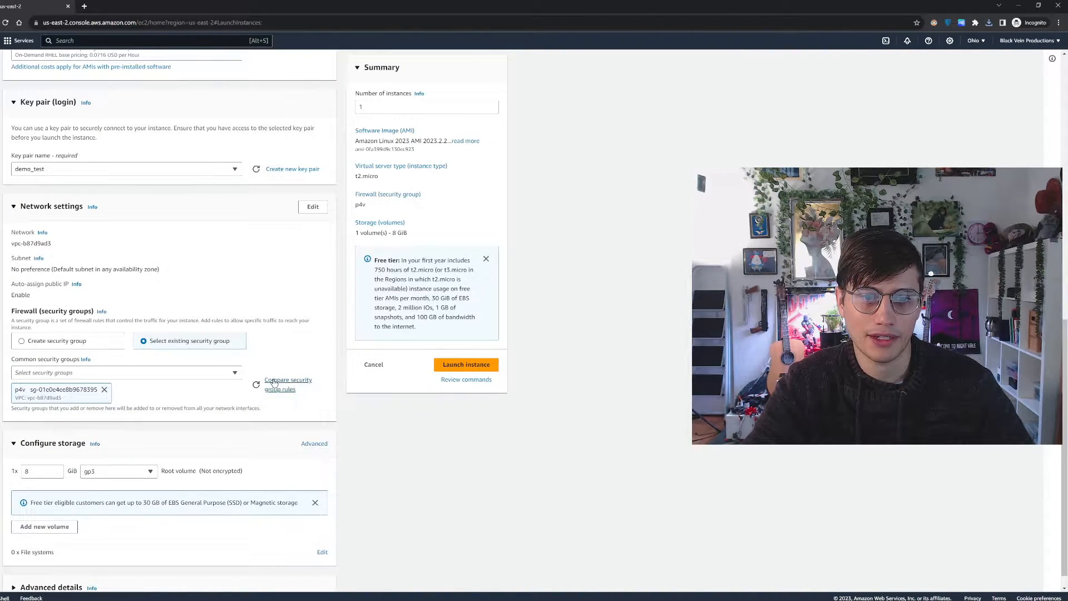
{"action": "left_click", "coordinate": [289, 384]}
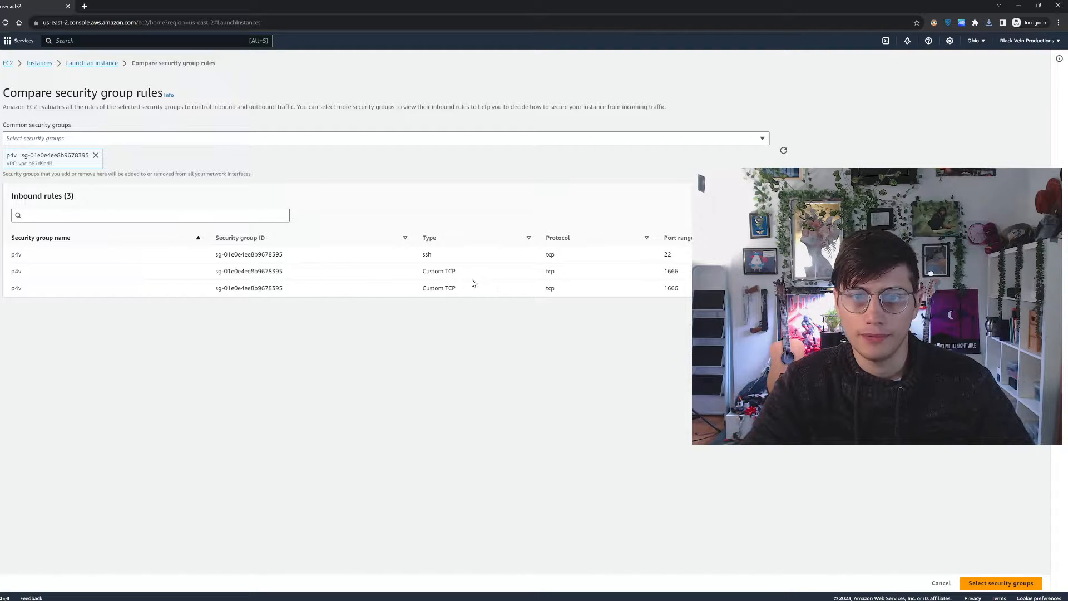
Search the console for the EC2 security groups feature and open the details of the p4v group
{"action": "left_click", "coordinate": [89, 42]}
{"action": "type", "text": "sec"}
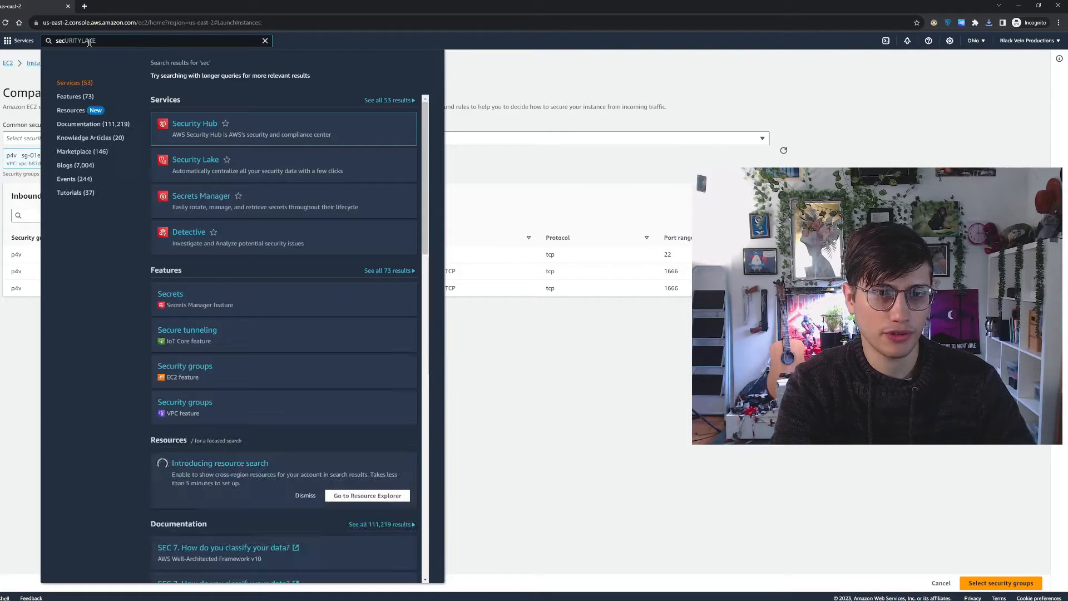
{"action": "type", "text": "r"}
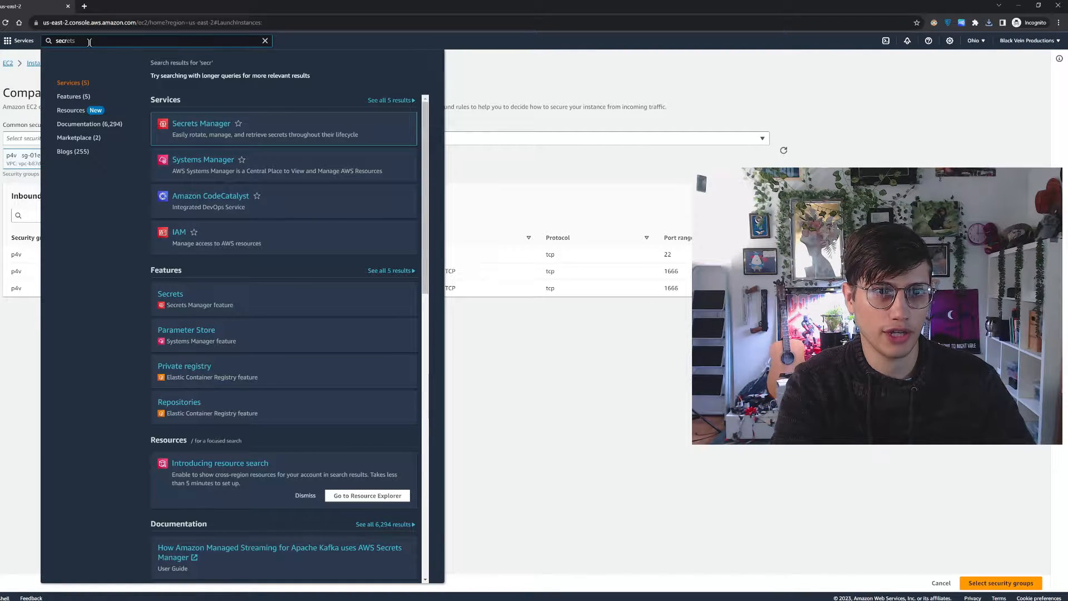
{"action": "key", "text": "BackSpace"}
{"action": "type", "text": "urit"}
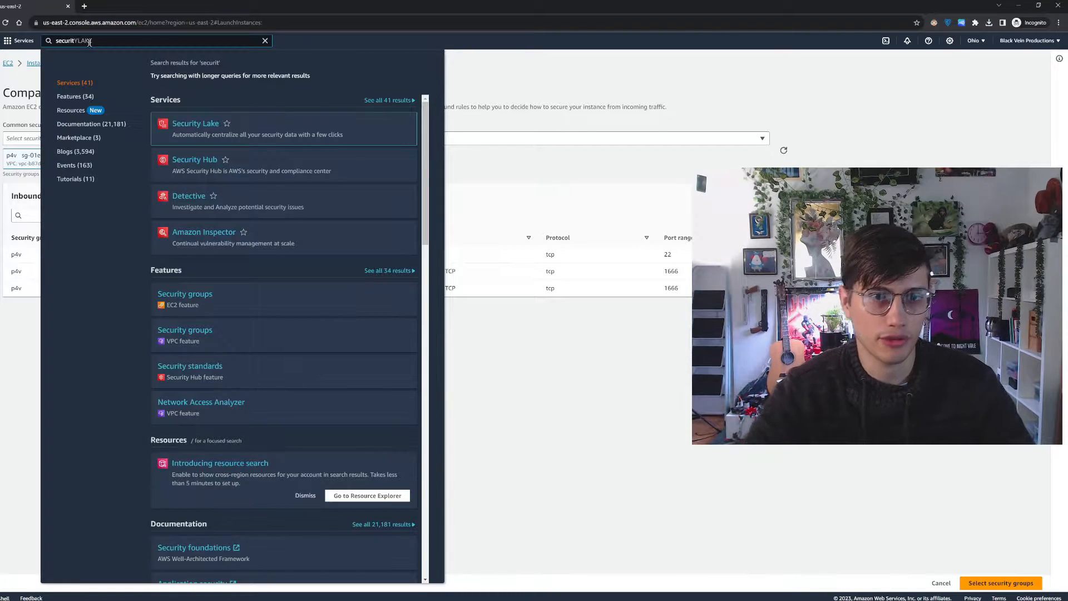
{"action": "left_click", "coordinate": [203, 299]}
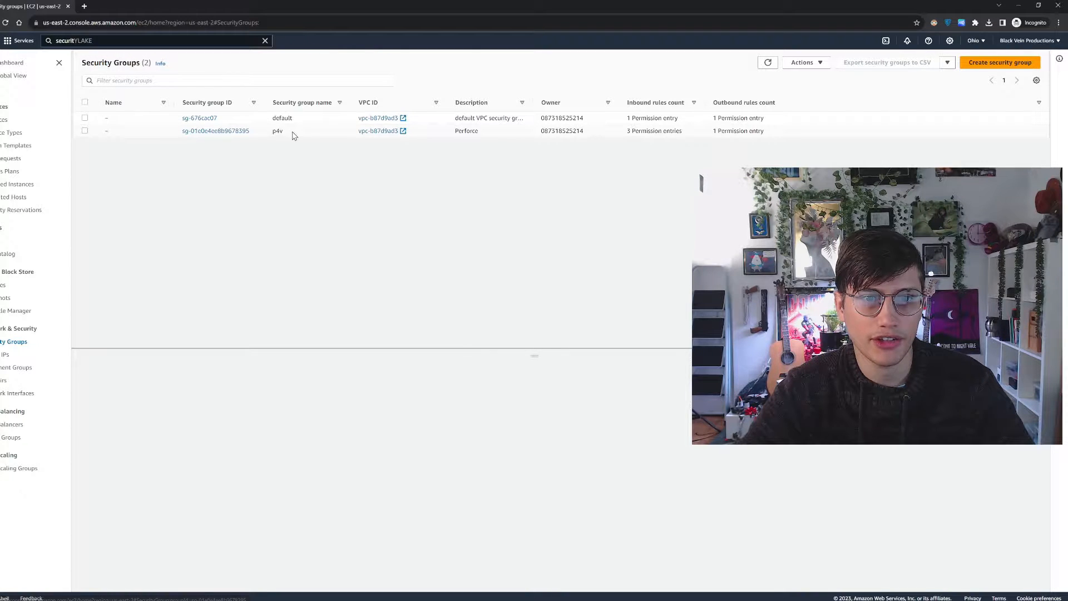
{"action": "left_click", "coordinate": [240, 132]}
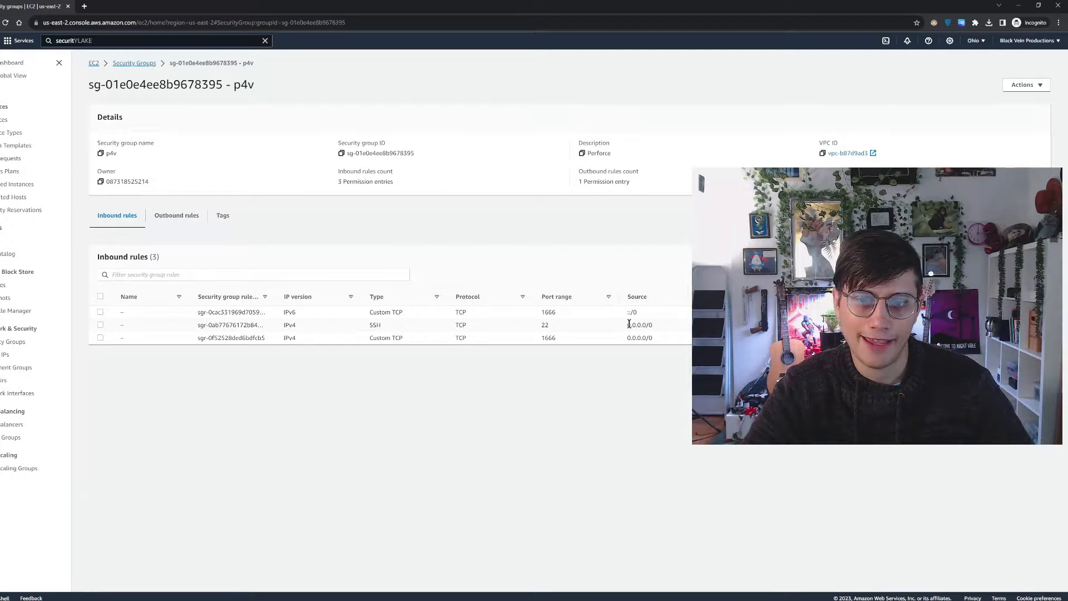
Examine the port ranges and sources of the p4v group's inbound rules
{"action": "double_click", "coordinate": [545, 312]}
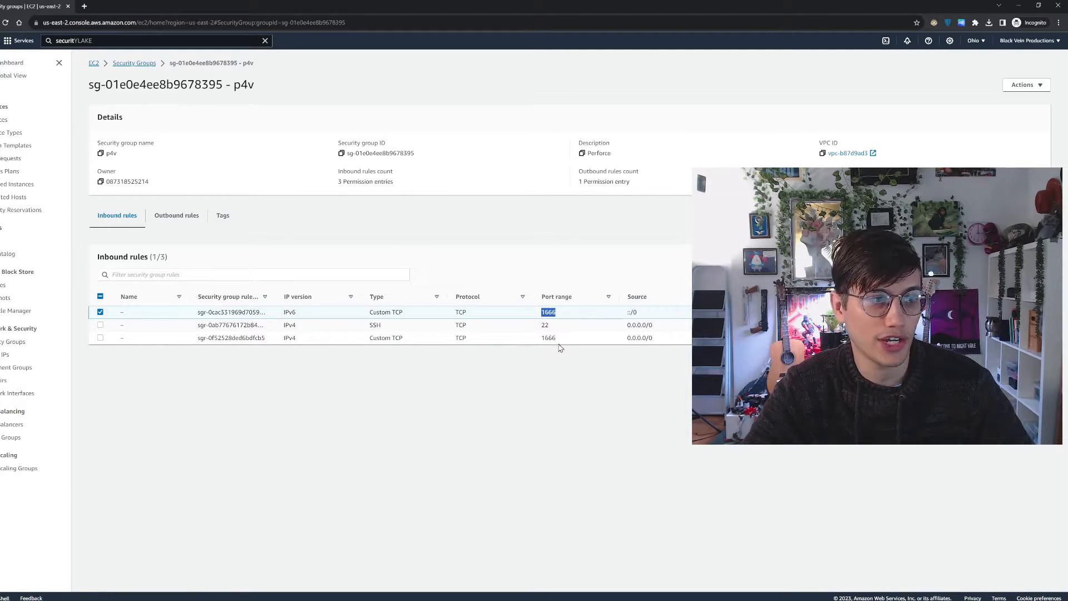
{"action": "left_click", "coordinate": [555, 340]}
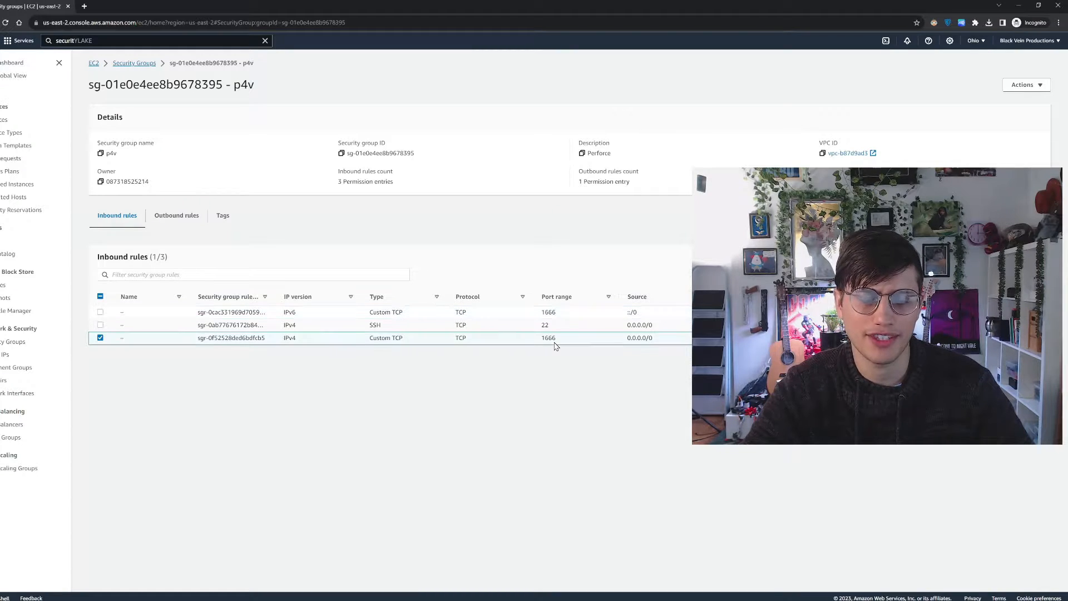
{"action": "double_click", "coordinate": [632, 312]}
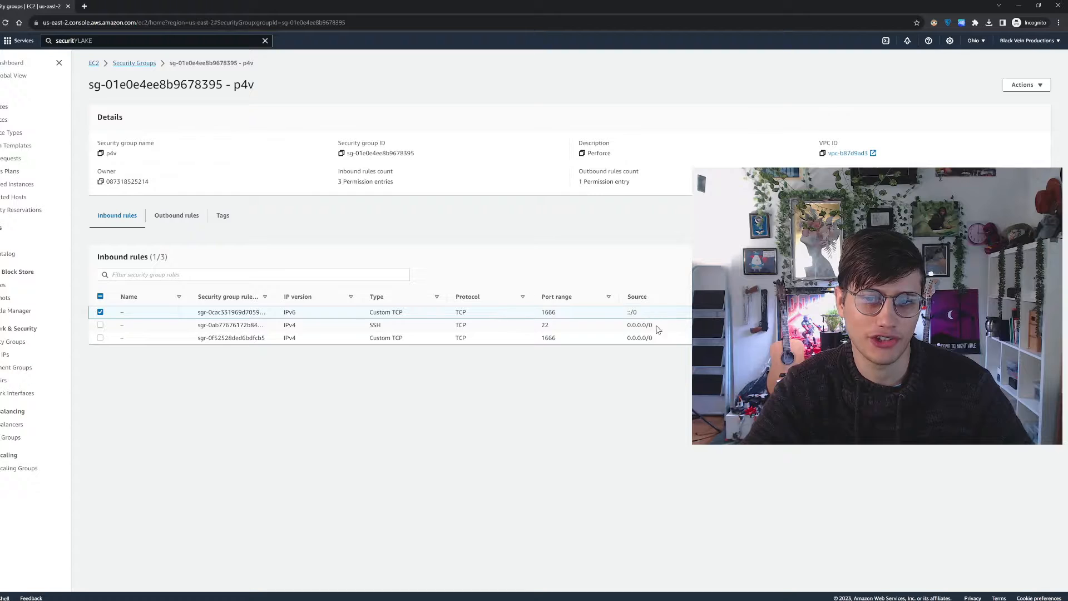
{"action": "left_click_drag", "start_coordinate": [658, 328], "coordinate": [625, 327]}
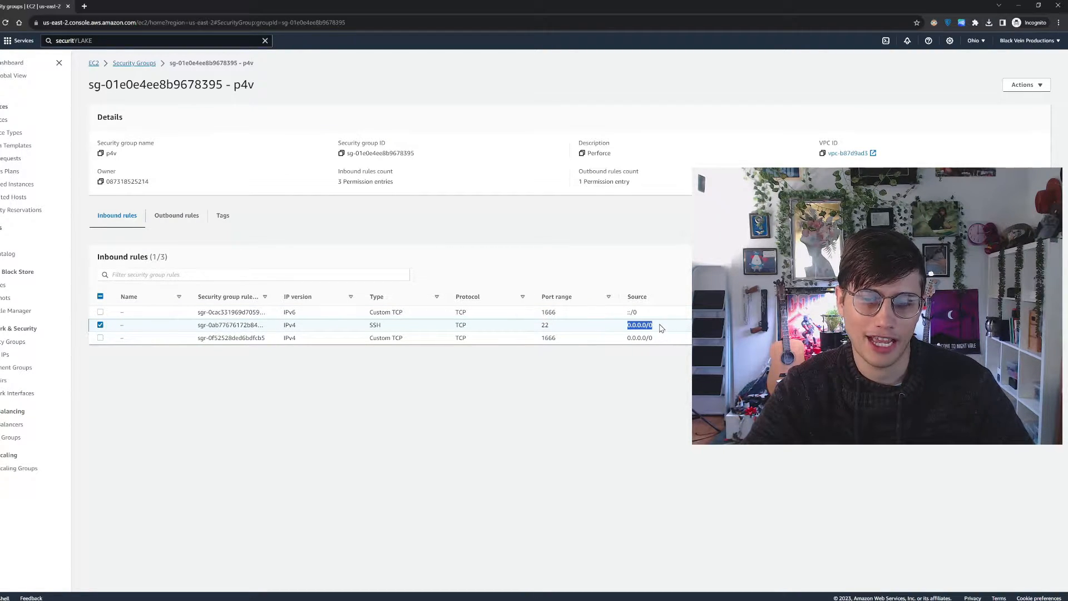
{"action": "left_click", "coordinate": [662, 328]}
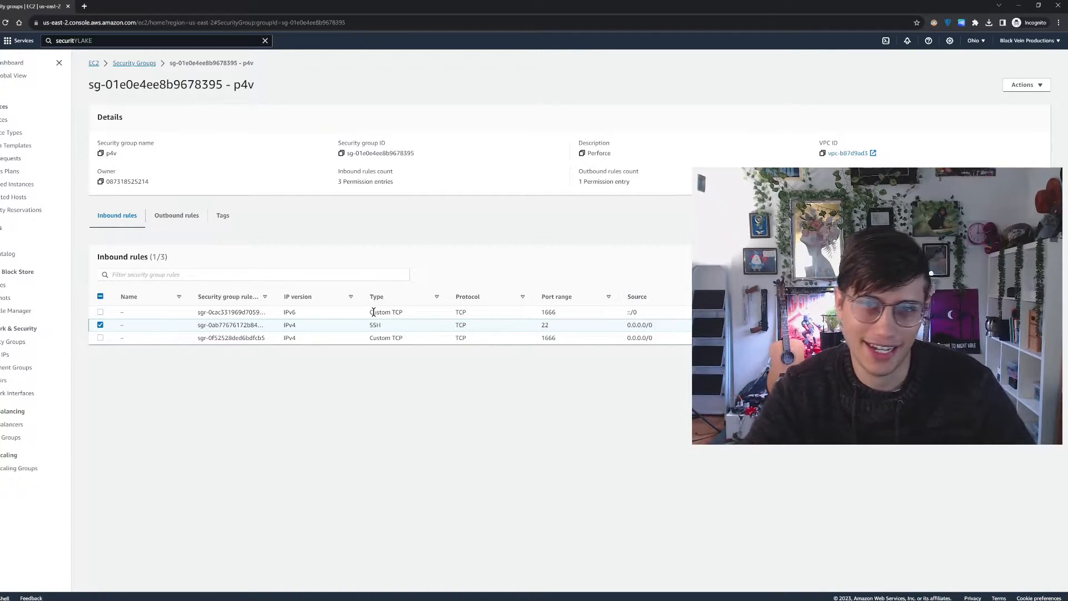
{"action": "left_click_drag", "start_coordinate": [648, 316], "coordinate": [630, 312]}
{"action": "left_click", "coordinate": [630, 312]}
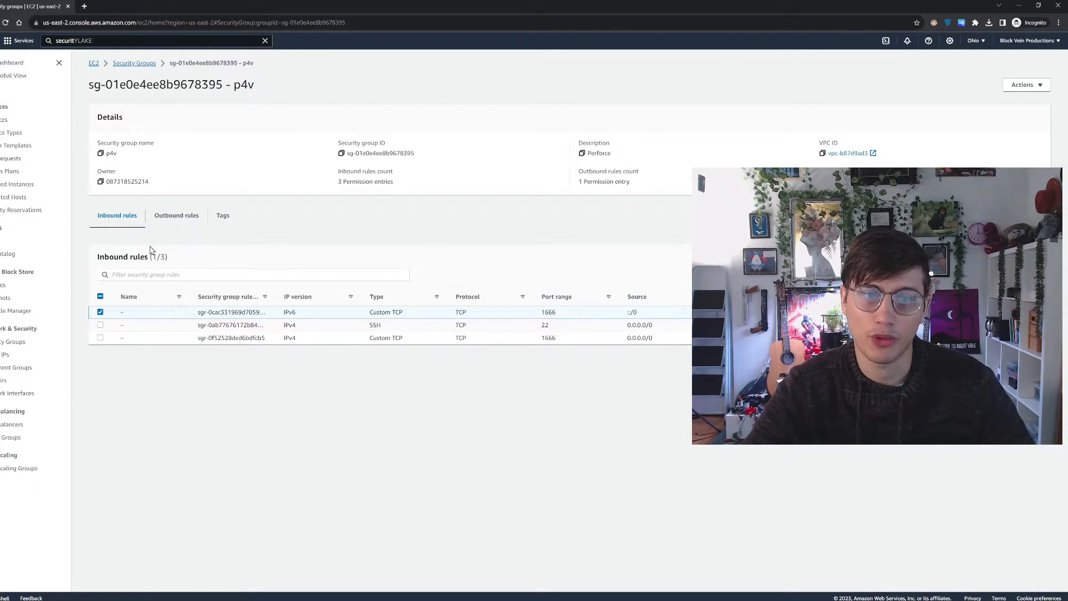
Examine the outbound rules of the p4v group, including the allowed destination
{"action": "left_click", "coordinate": [174, 216]}
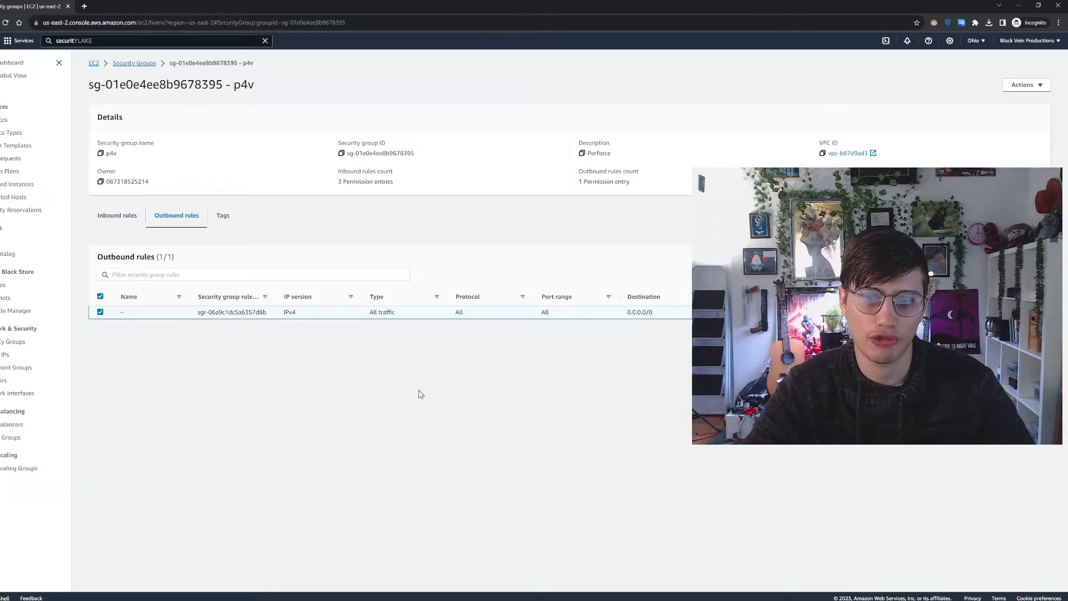
{"action": "left_click_drag", "start_coordinate": [650, 313], "coordinate": [627, 313]}
{"action": "left_click", "coordinate": [663, 319]}
{"action": "left_click", "coordinate": [634, 327]}
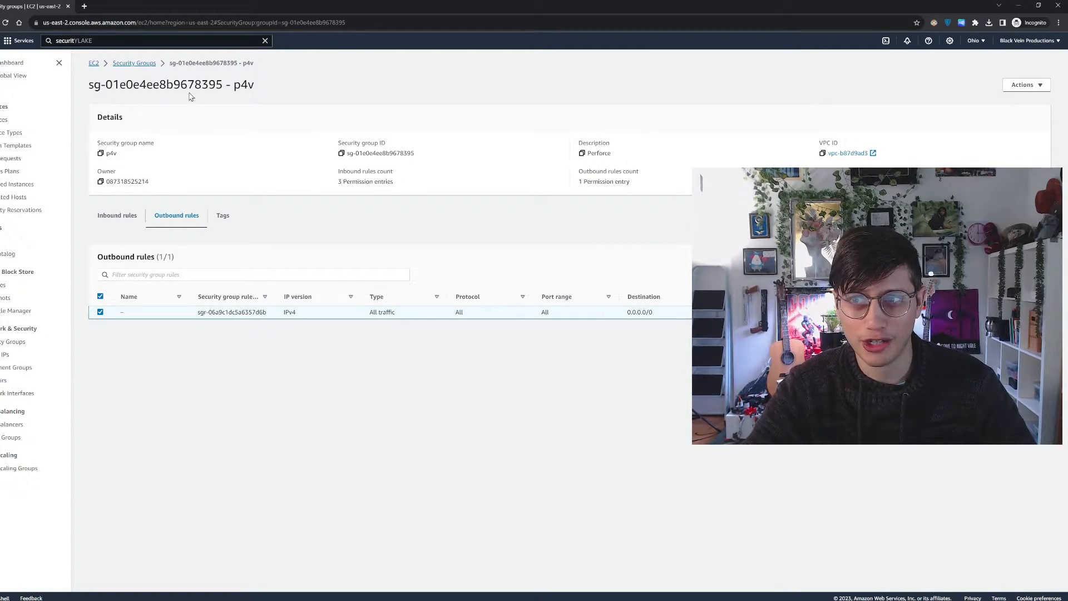
Search for the EC2 service, open its dashboard and start launching a new instance
{"action": "left_click", "coordinate": [188, 41]}
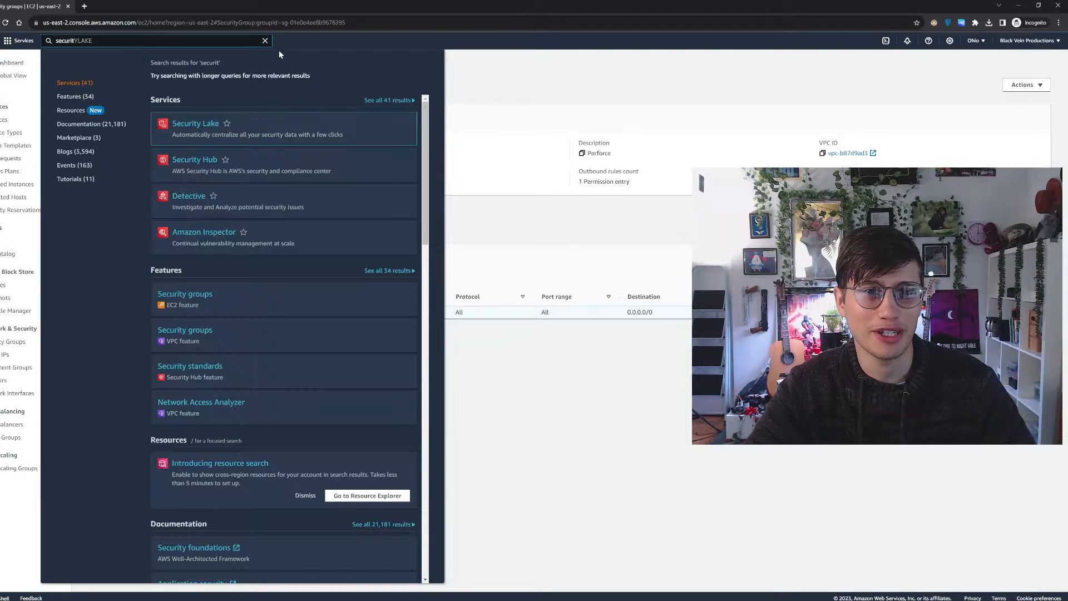
{"action": "left_click", "coordinate": [265, 41]}
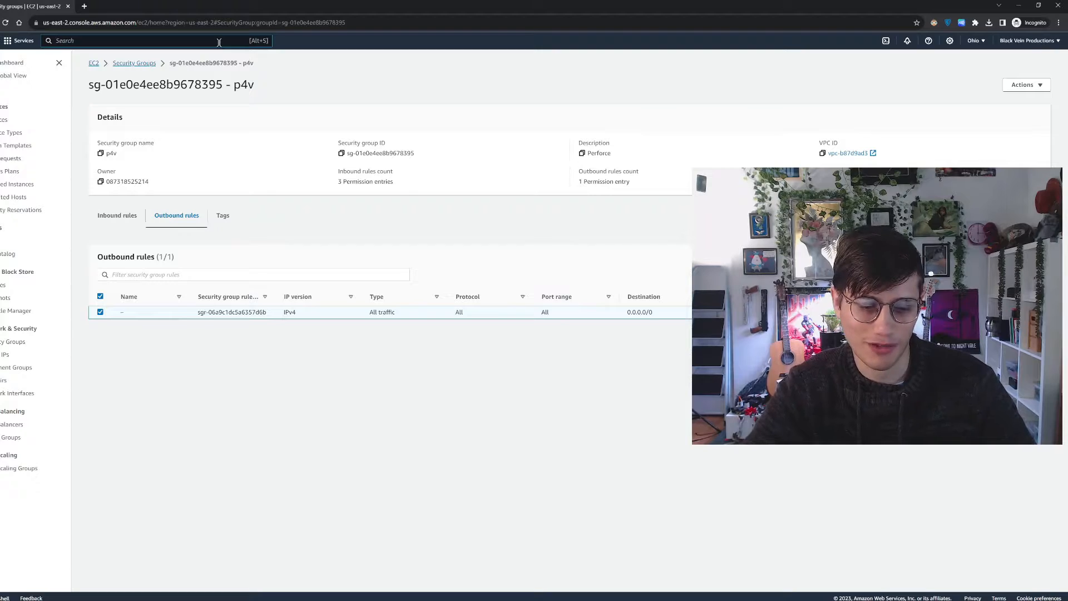
{"action": "type", "text": "ec"}
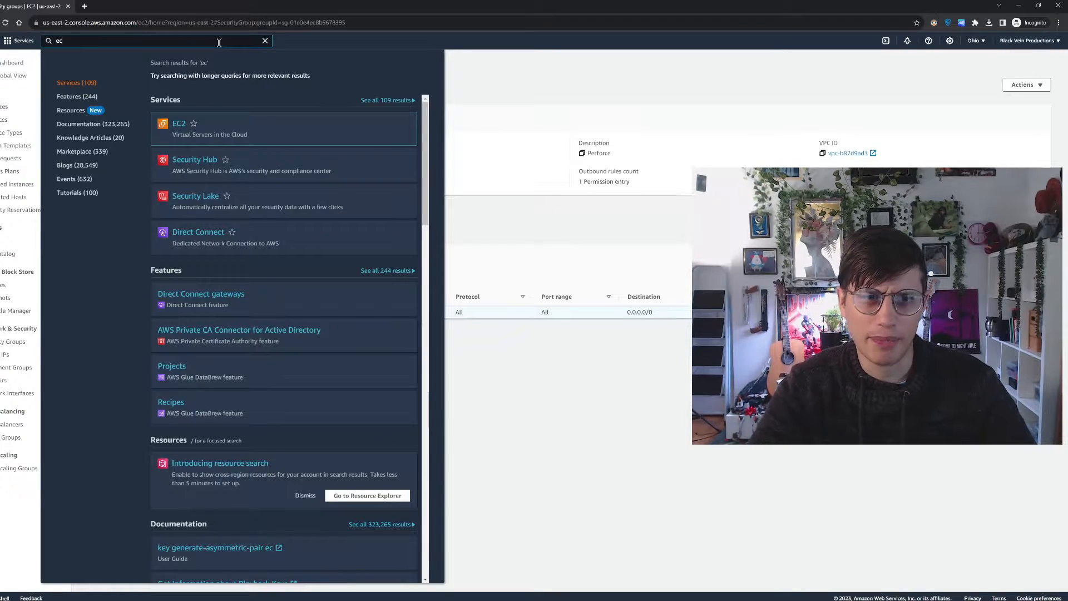
{"action": "left_click", "coordinate": [180, 124]}
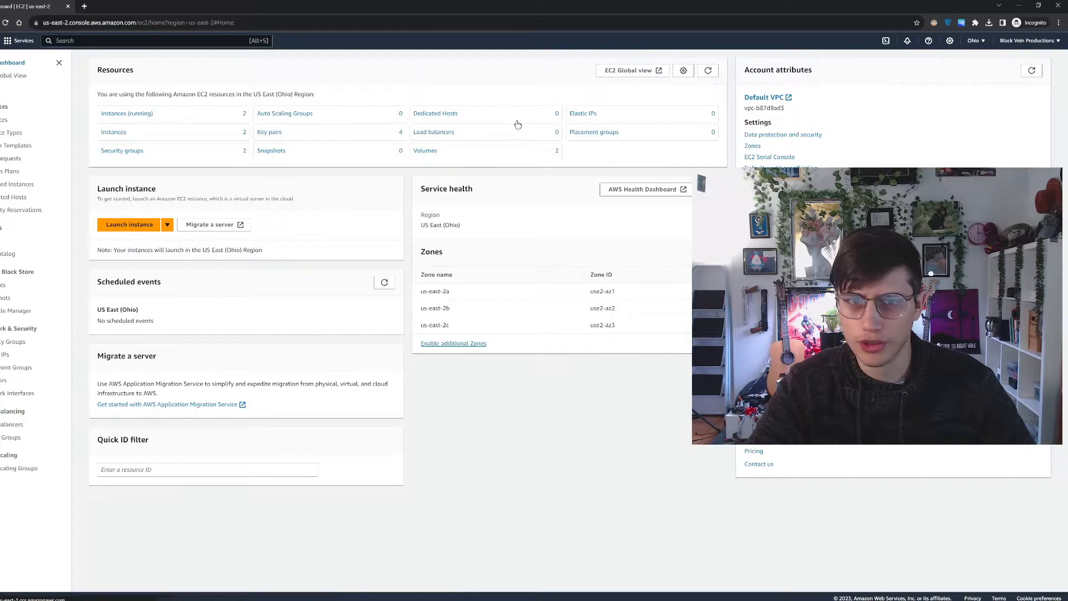
{"action": "left_click", "coordinate": [139, 223]}
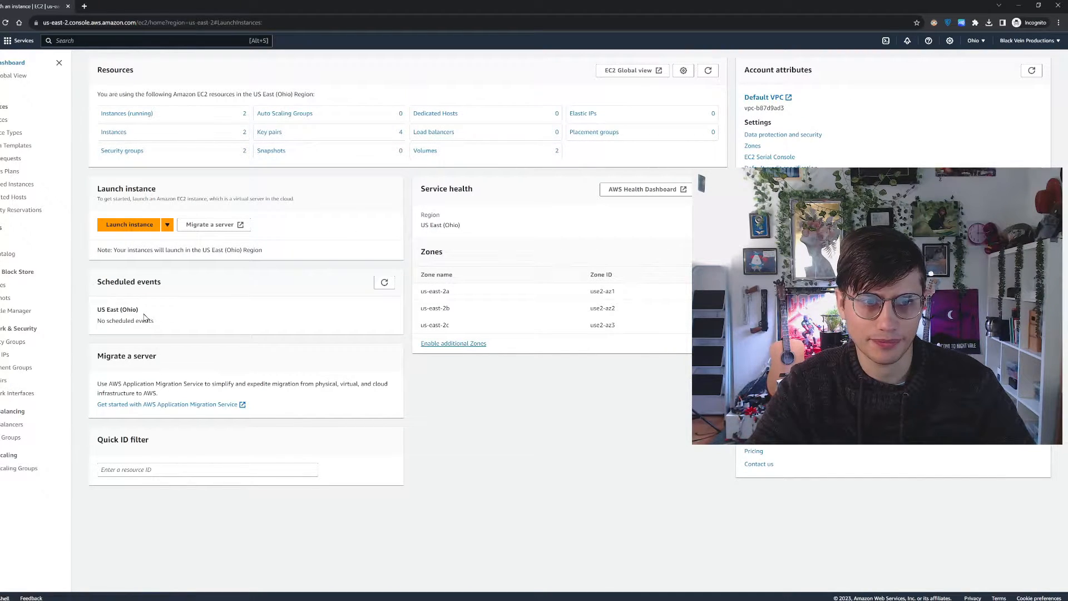
Name the new instance test_dem
{"action": "scroll", "coordinate": [160, 293], "scroll_direction": "down", "scroll_amount": 2}
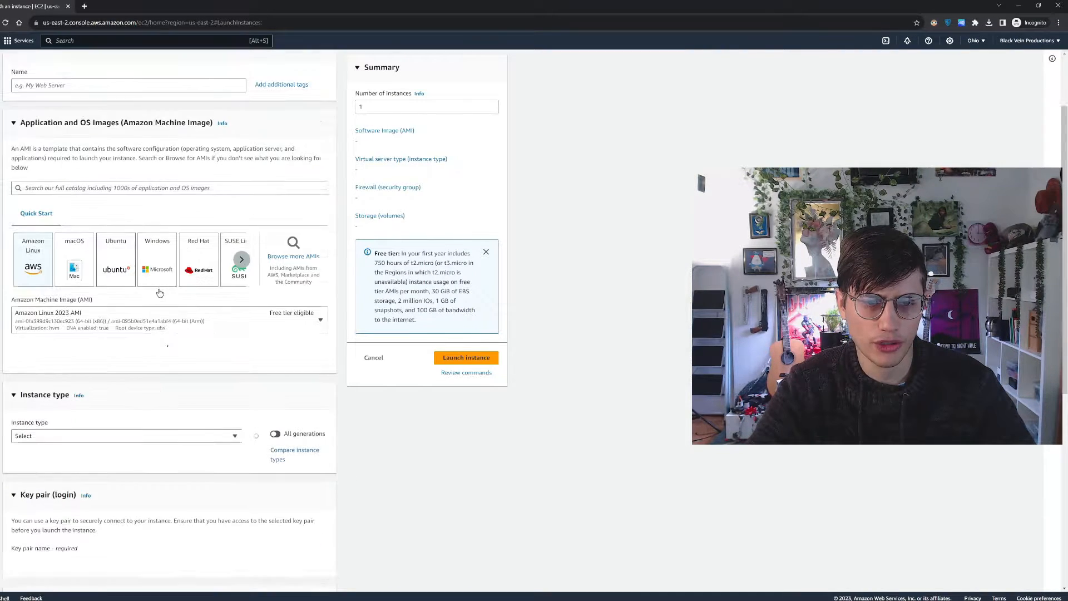
{"action": "scroll", "coordinate": [160, 292], "scroll_direction": "down", "scroll_amount": 2}
{"action": "scroll", "coordinate": [75, 153], "scroll_direction": "up", "scroll_amount": 2}
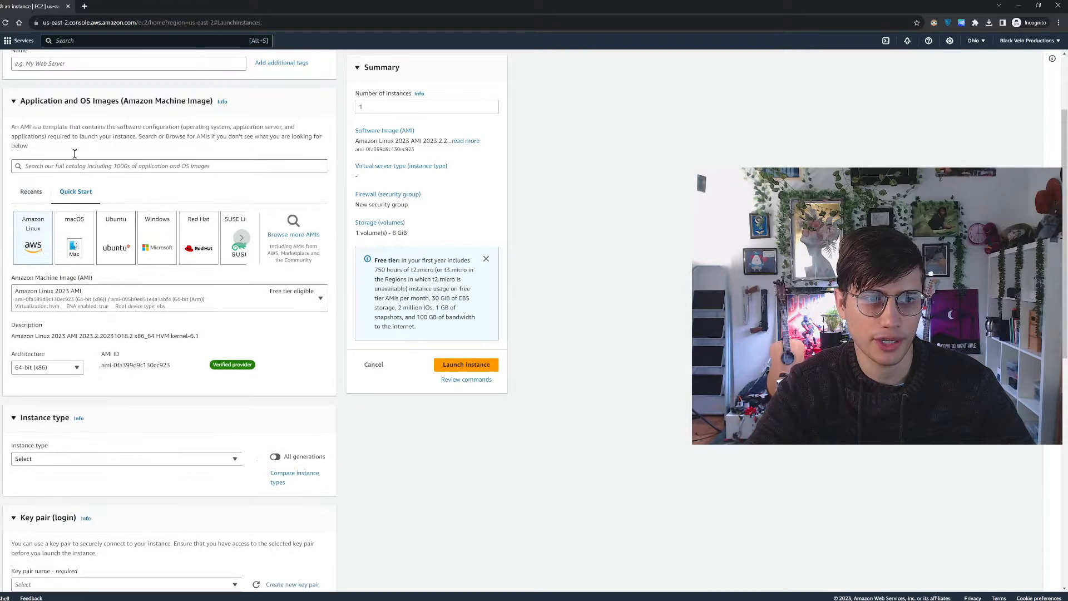
{"action": "scroll", "coordinate": [89, 67], "scroll_direction": "up", "scroll_amount": 1}
{"action": "left_click", "coordinate": [92, 93]}
{"action": "type", "text": "test"}
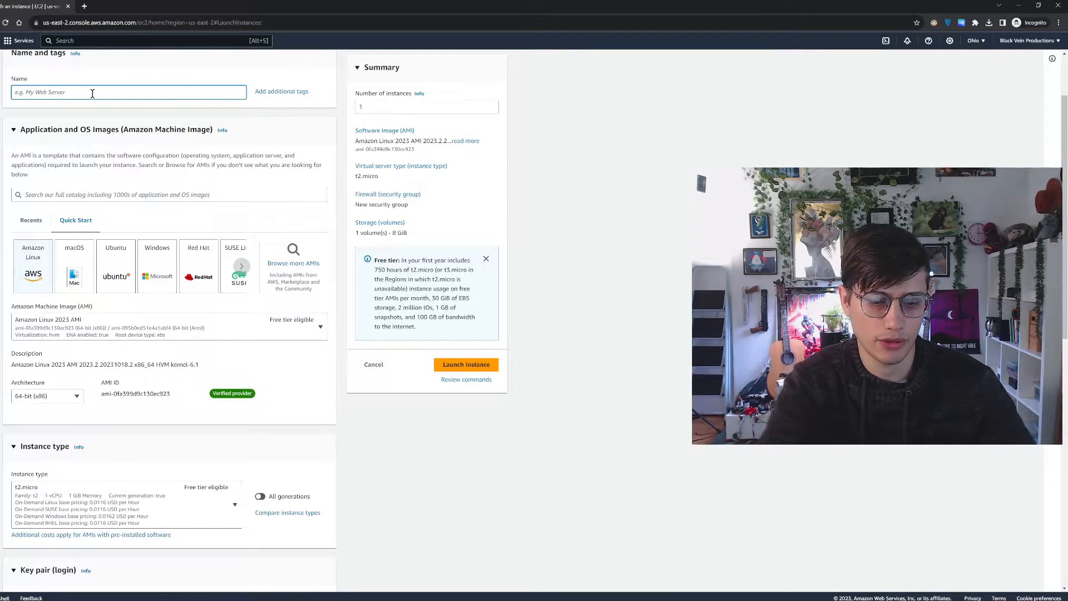
{"action": "type", "text": "_demo"}
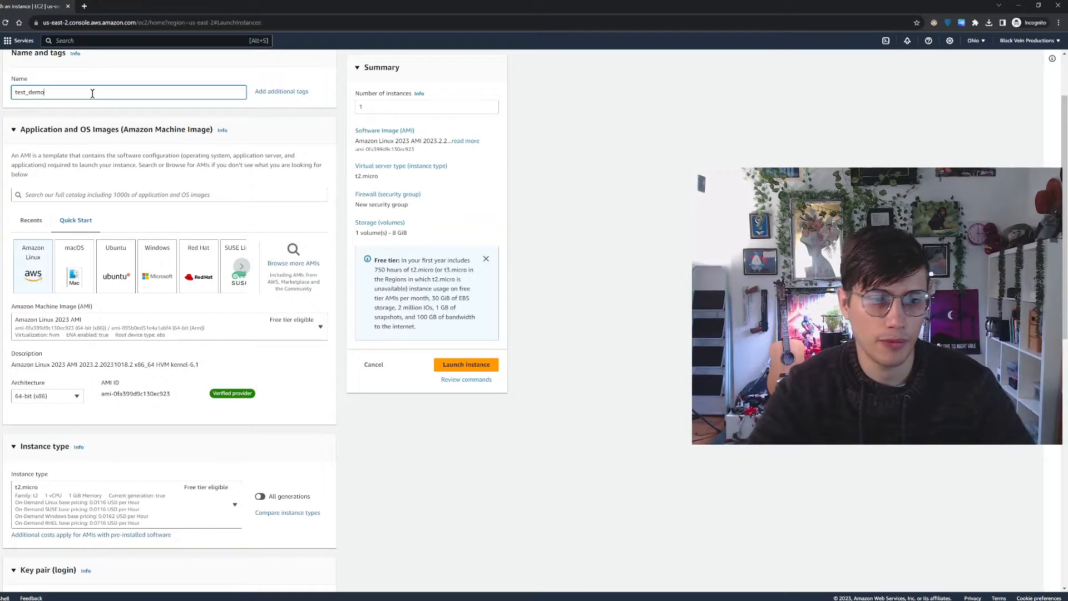
Select the existing demo_test key pair for logging in to the instance
{"action": "scroll", "coordinate": [101, 232], "scroll_direction": "down", "scroll_amount": 4}
{"action": "scroll", "coordinate": [101, 231], "scroll_direction": "down", "scroll_amount": 1}
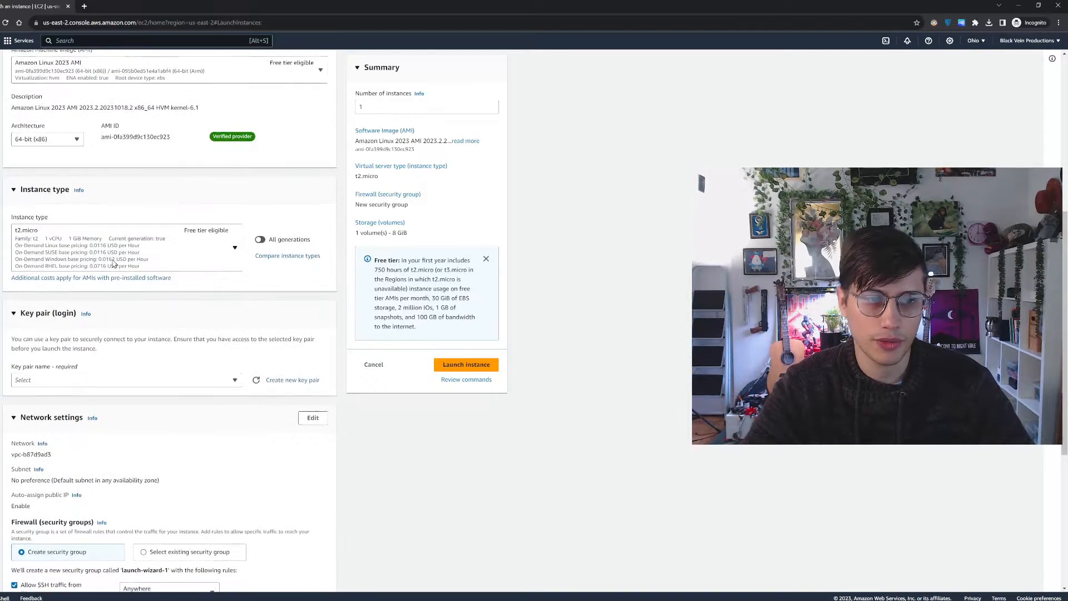
{"action": "left_click", "coordinate": [171, 363]}
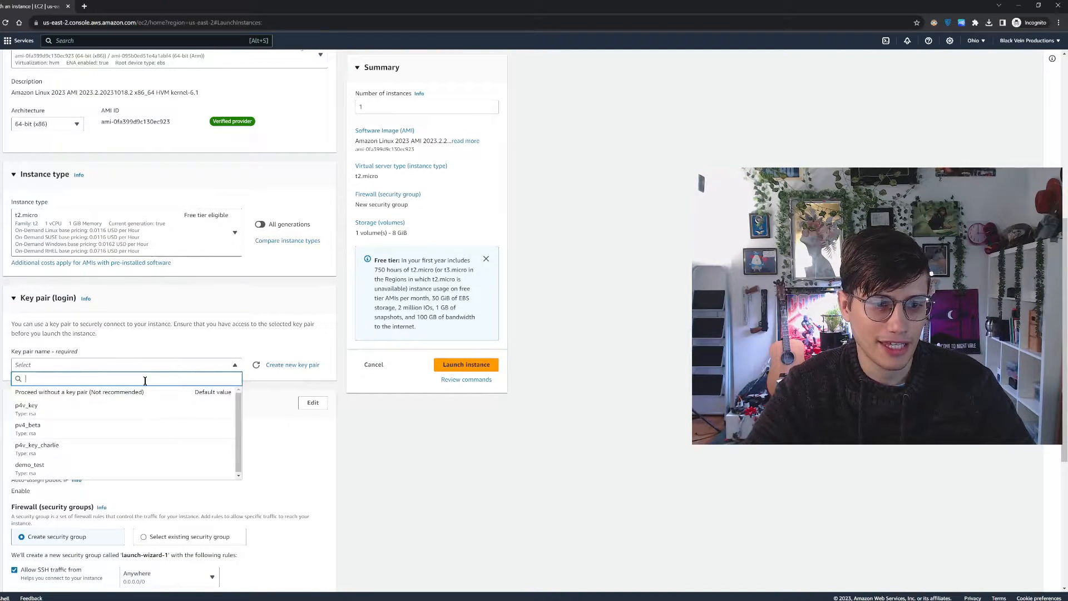
{"action": "left_click", "coordinate": [76, 472]}
Switch the firewall setting to an existing security group and select p4v
{"action": "scroll", "coordinate": [345, 418], "scroll_direction": "down", "scroll_amount": 5}
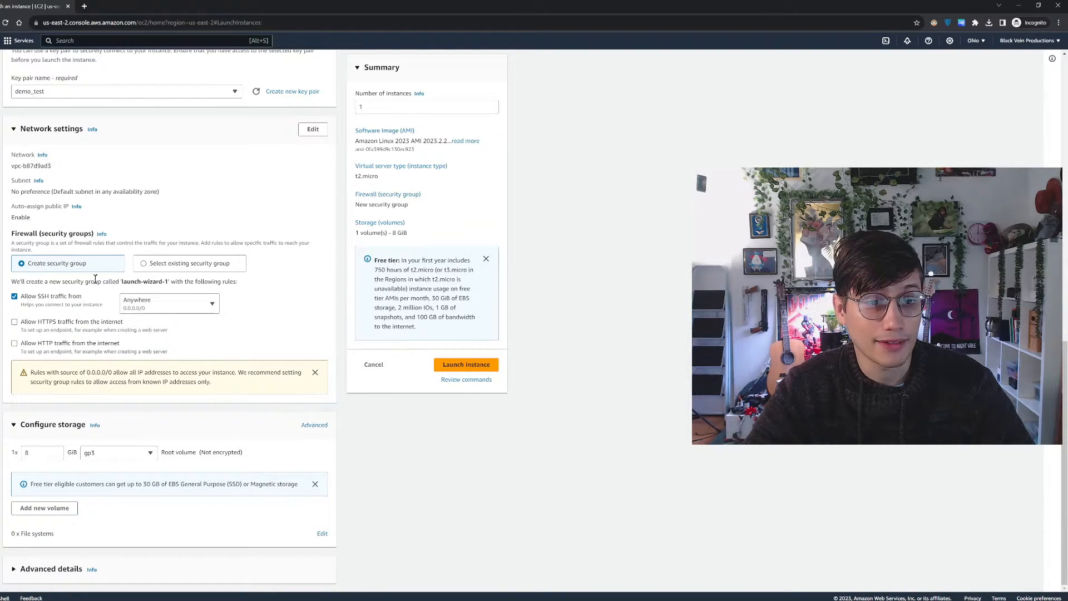
{"action": "left_click", "coordinate": [170, 263]}
{"action": "left_click", "coordinate": [159, 377]}
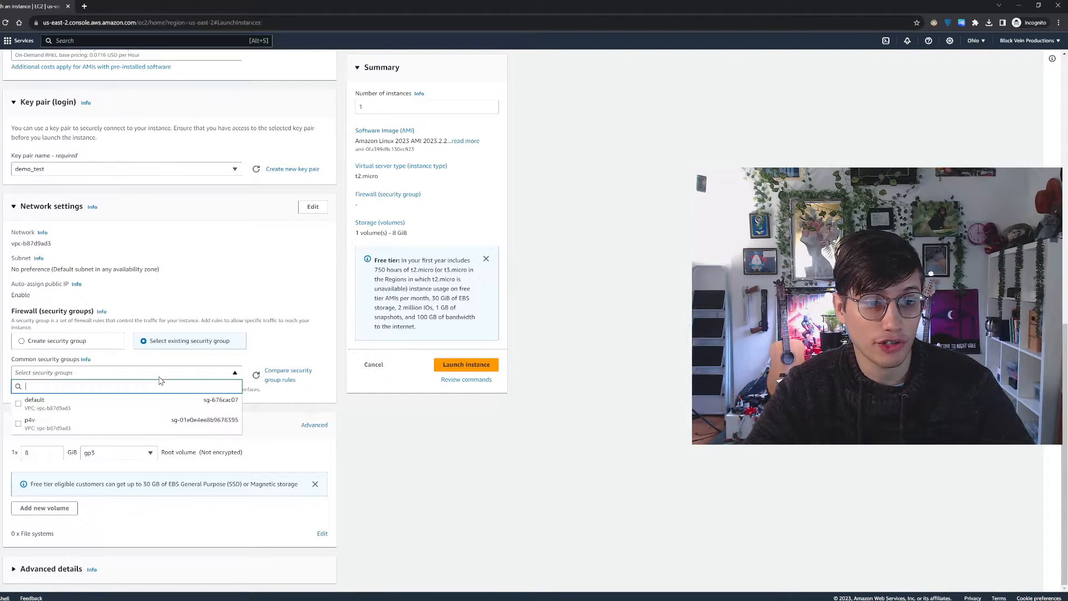
{"action": "left_click", "coordinate": [87, 407]}
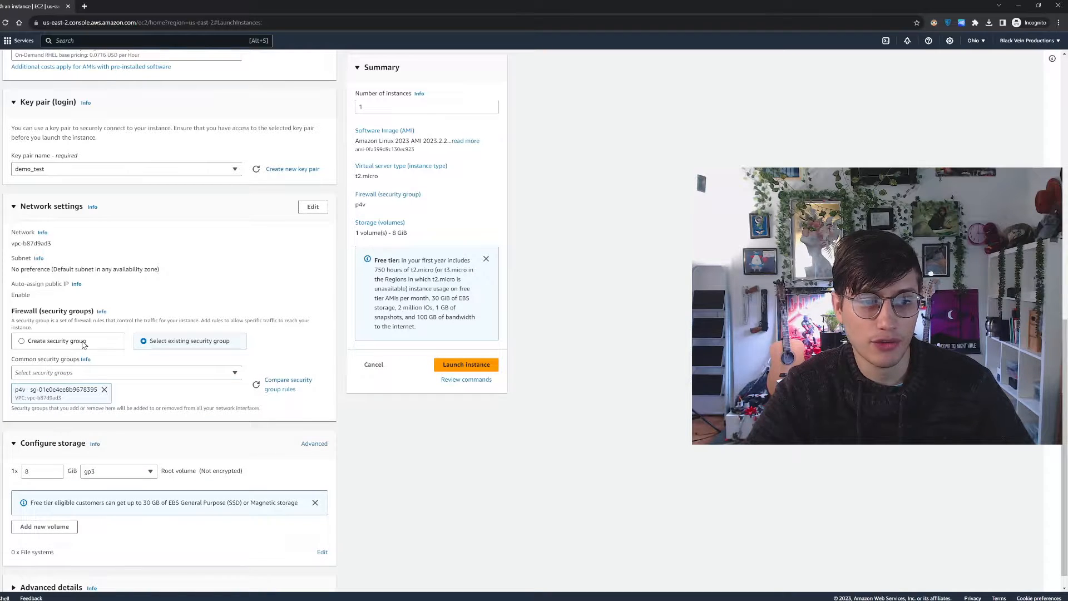
Preview the rules for creating a new security group and return to the existing p4v security group
{"action": "left_click", "coordinate": [84, 344]}
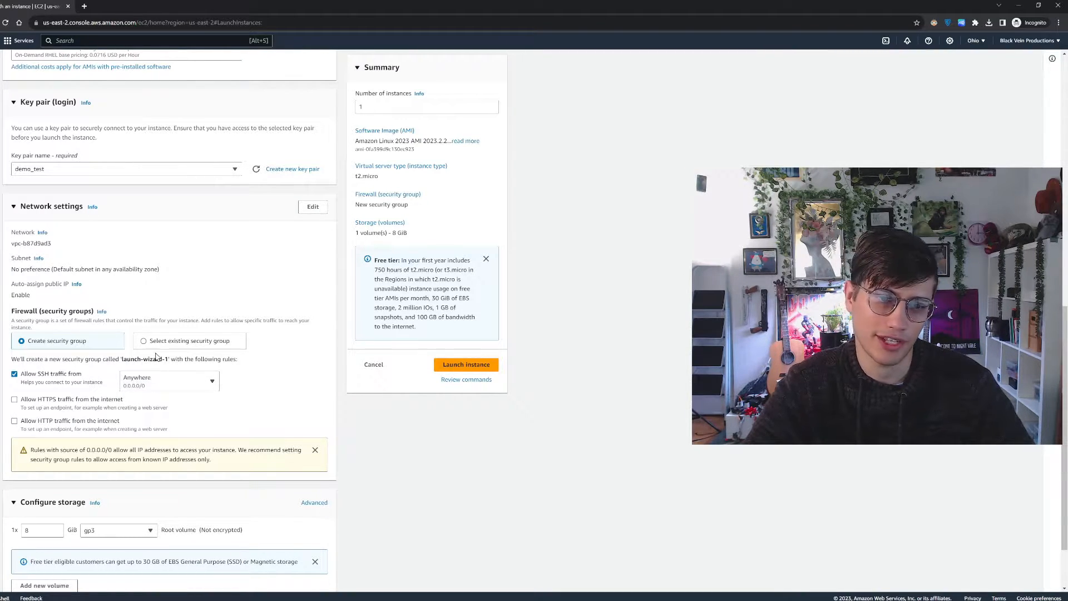
{"action": "left_click", "coordinate": [157, 343]}
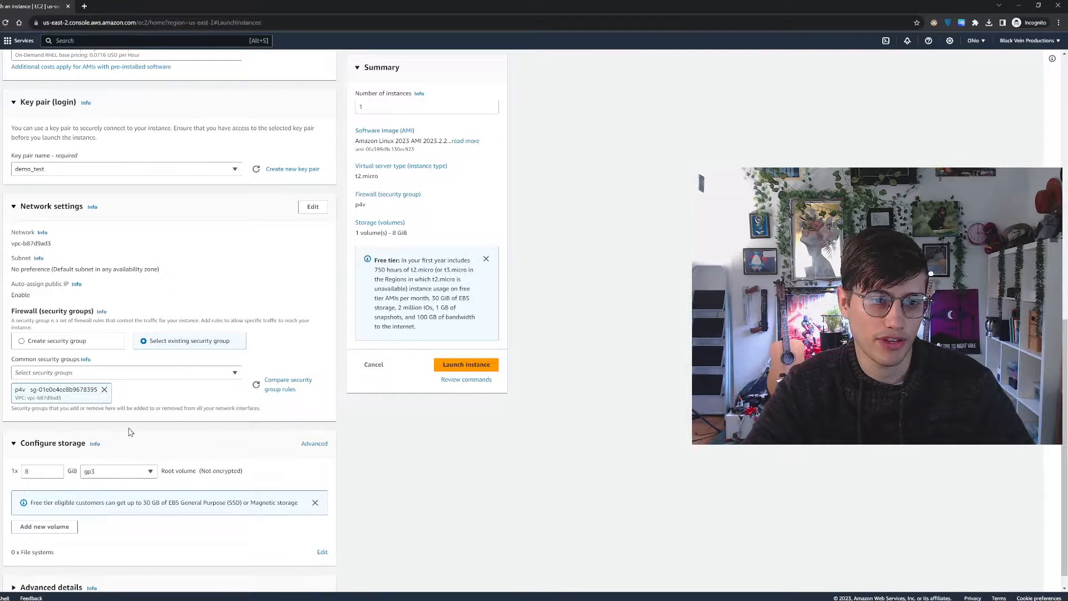
Set the root volume size of the instance's storage to 30 GiB
{"action": "scroll", "coordinate": [130, 432], "scroll_direction": "down", "scroll_amount": 1}
{"action": "left_click", "coordinate": [58, 449]}
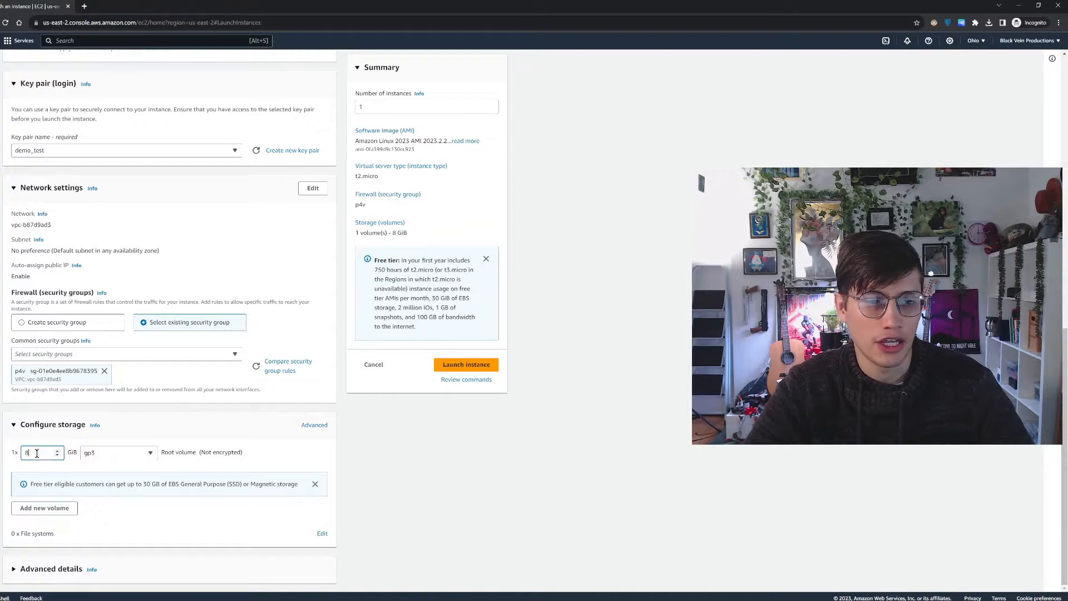
{"action": "key", "text": "BackSpace"}
{"action": "type", "text": "3"}
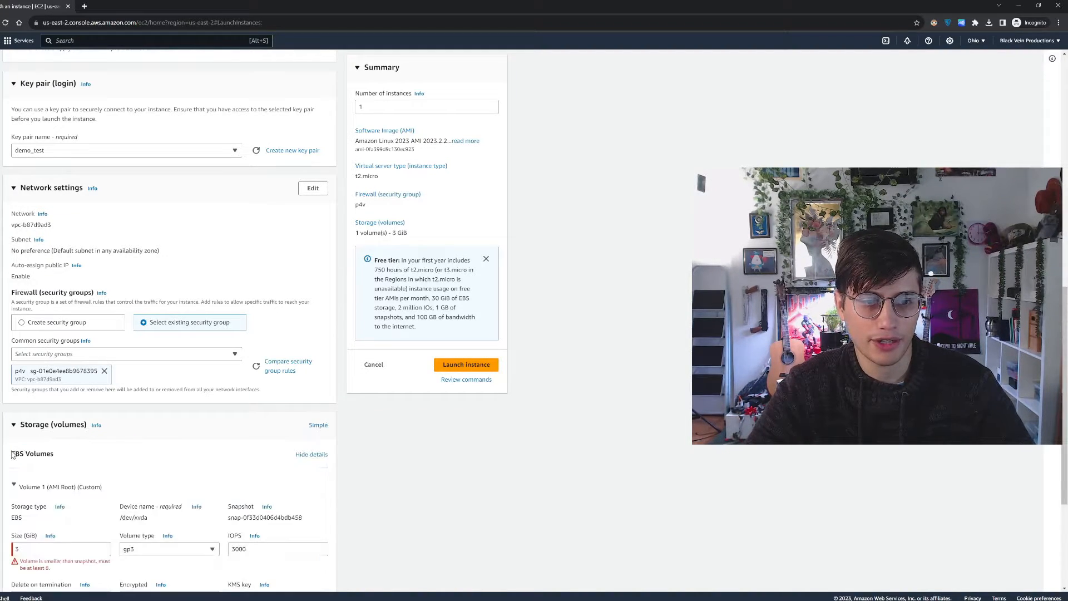
{"action": "scroll", "coordinate": [277, 395], "scroll_direction": "down", "scroll_amount": 4}
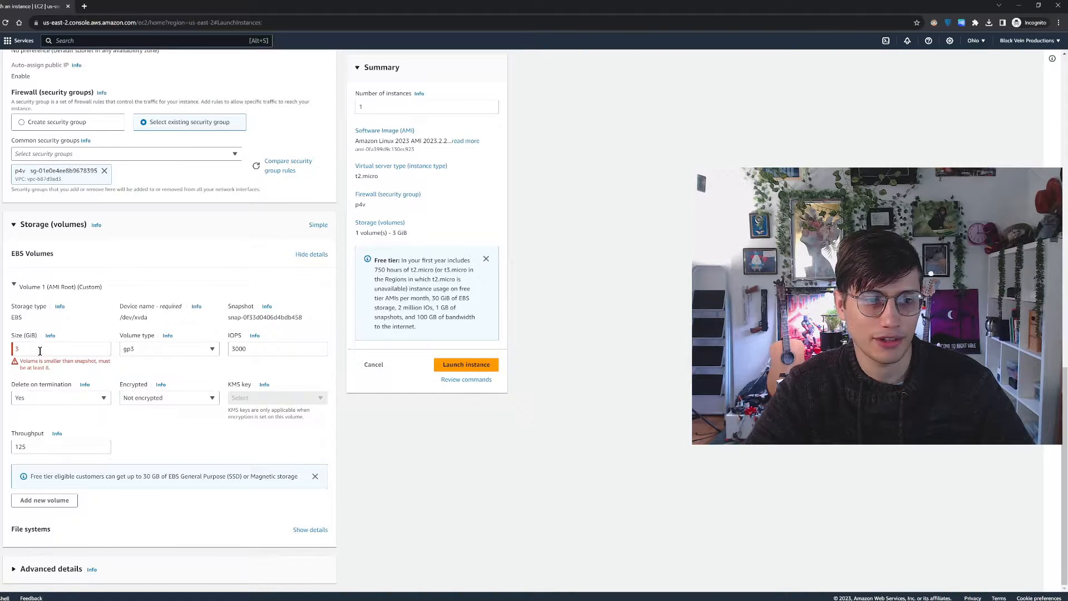
{"action": "left_click", "coordinate": [35, 346]}
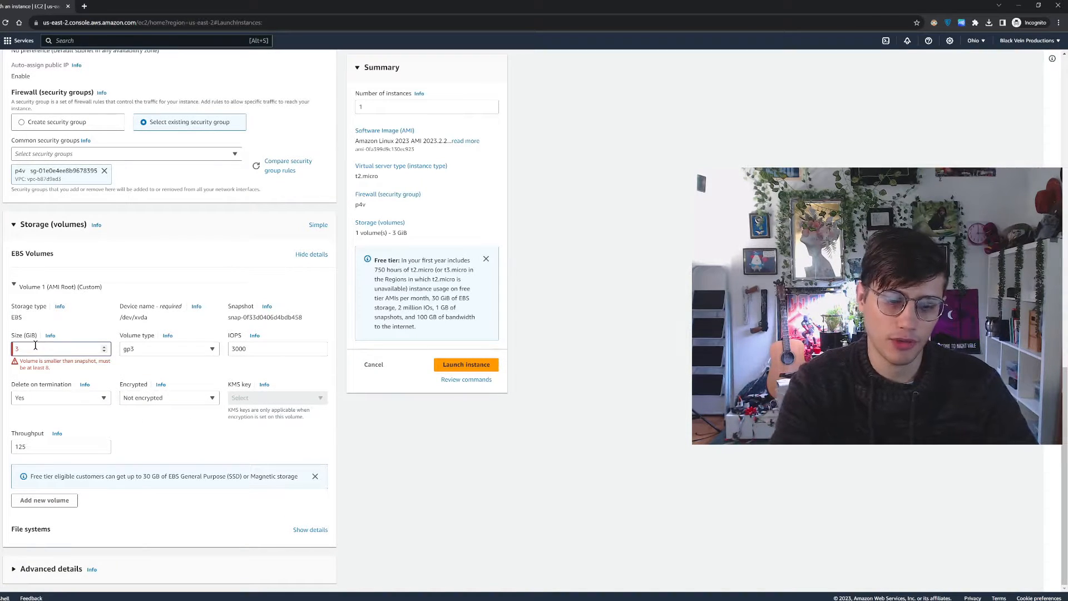
{"action": "type", "text": "0"}
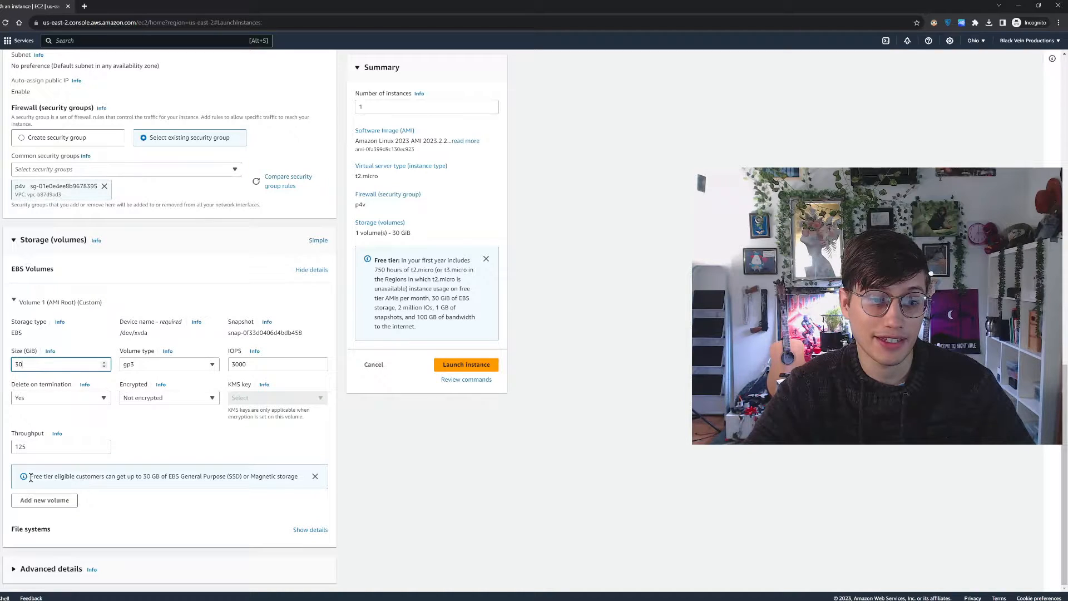
{"action": "left_click_drag", "start_coordinate": [31, 477], "coordinate": [313, 474]}
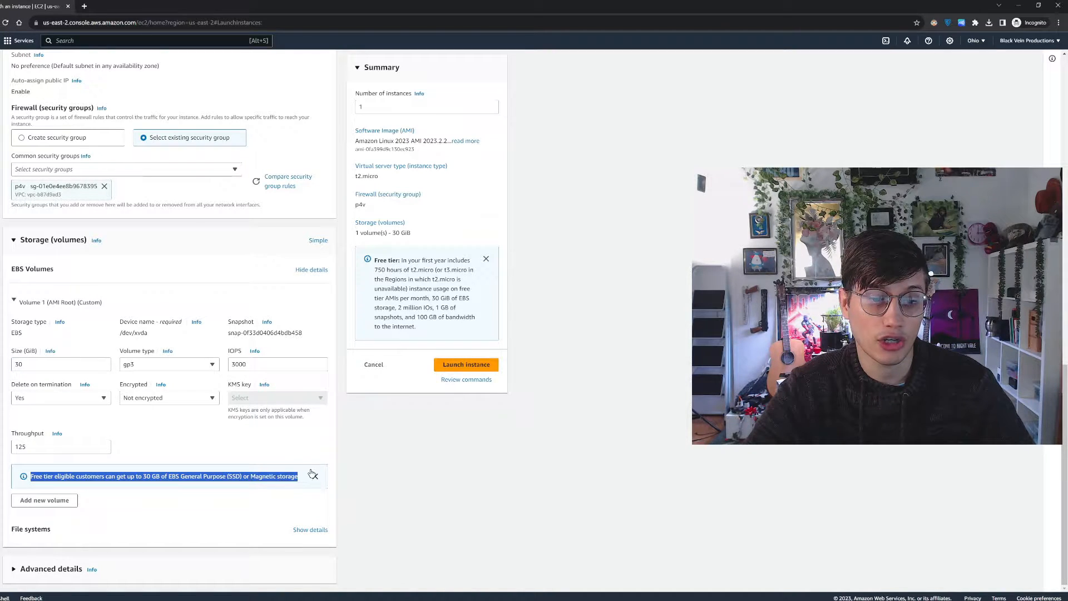
{"action": "left_click", "coordinate": [421, 468]}
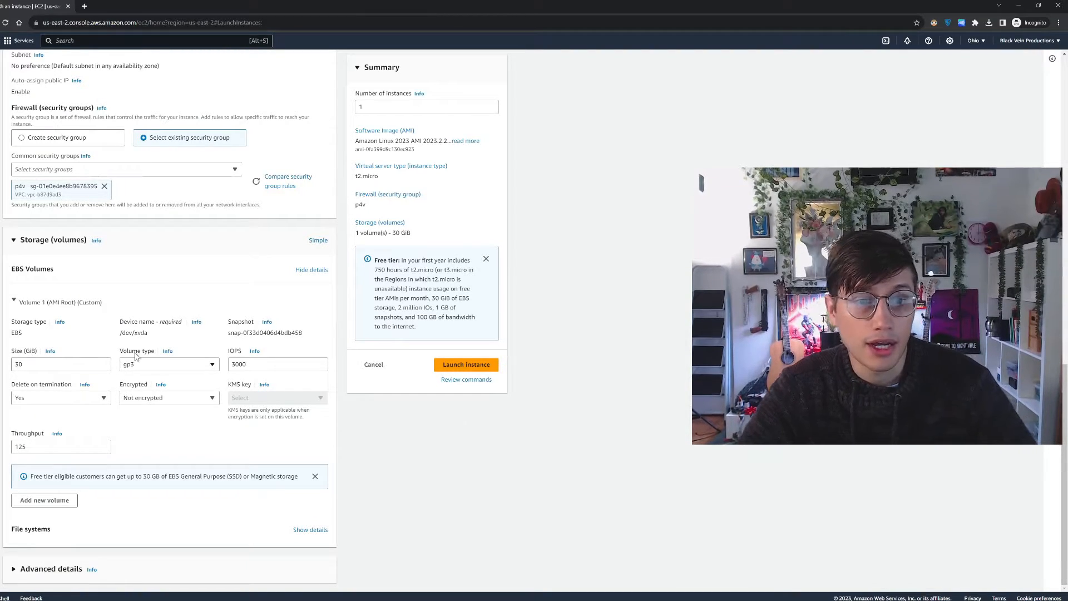
{"action": "double_click", "coordinate": [44, 366]}
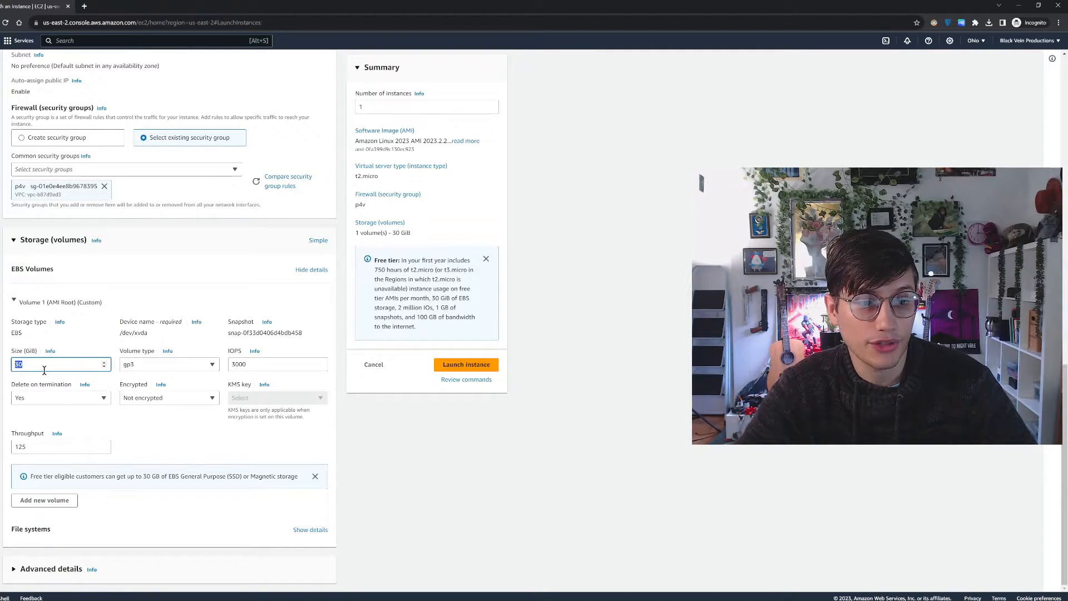
{"action": "left_click", "coordinate": [50, 378]}
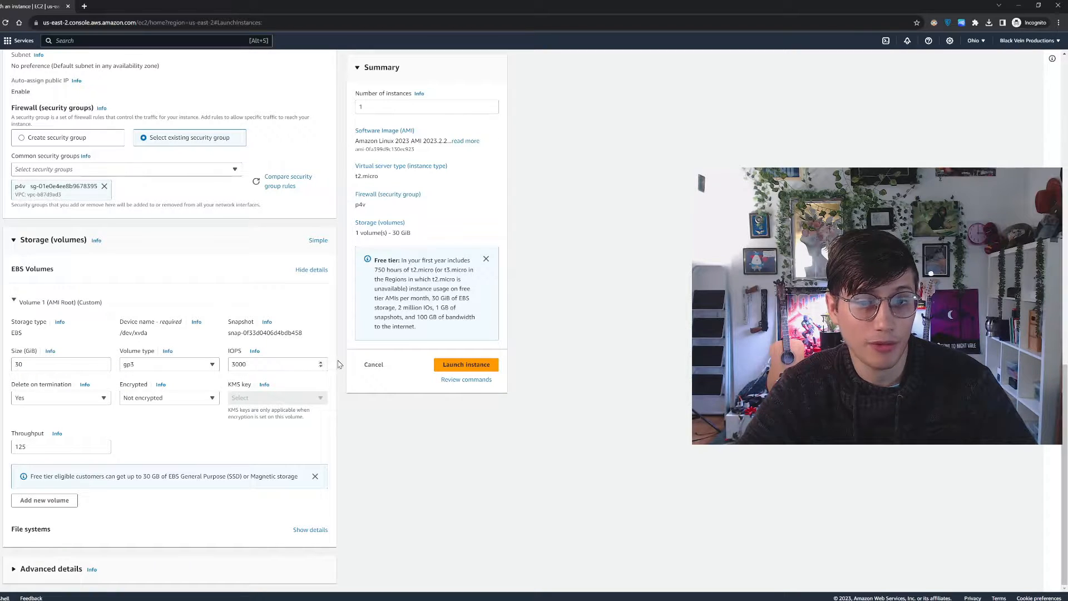
Launch the instance and select test_demo in the list of instances to check its state
{"action": "left_click", "coordinate": [463, 367]}
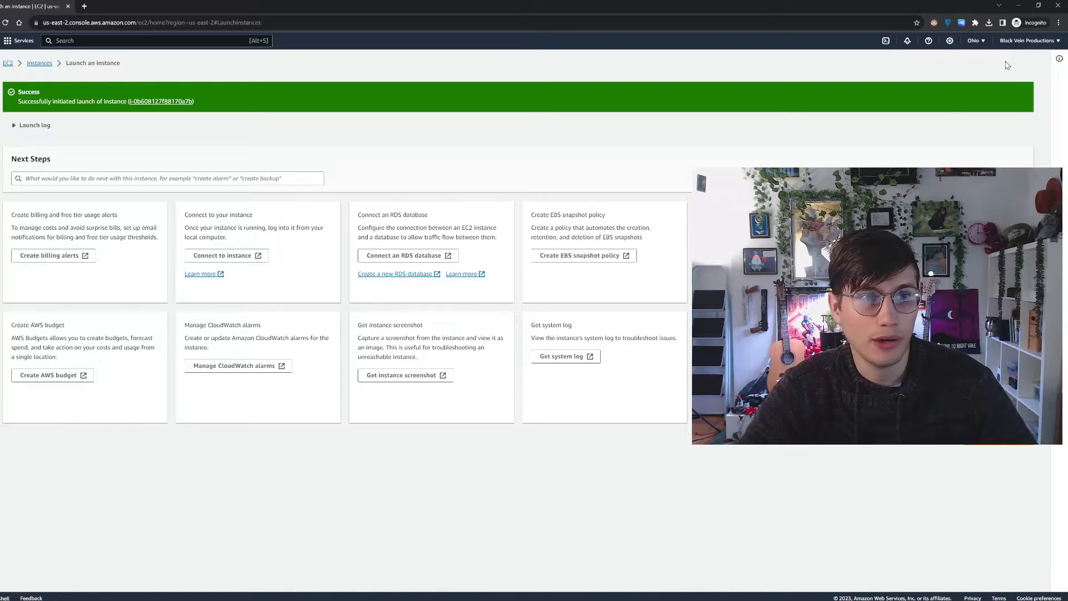
{"action": "left_click", "coordinate": [39, 64]}
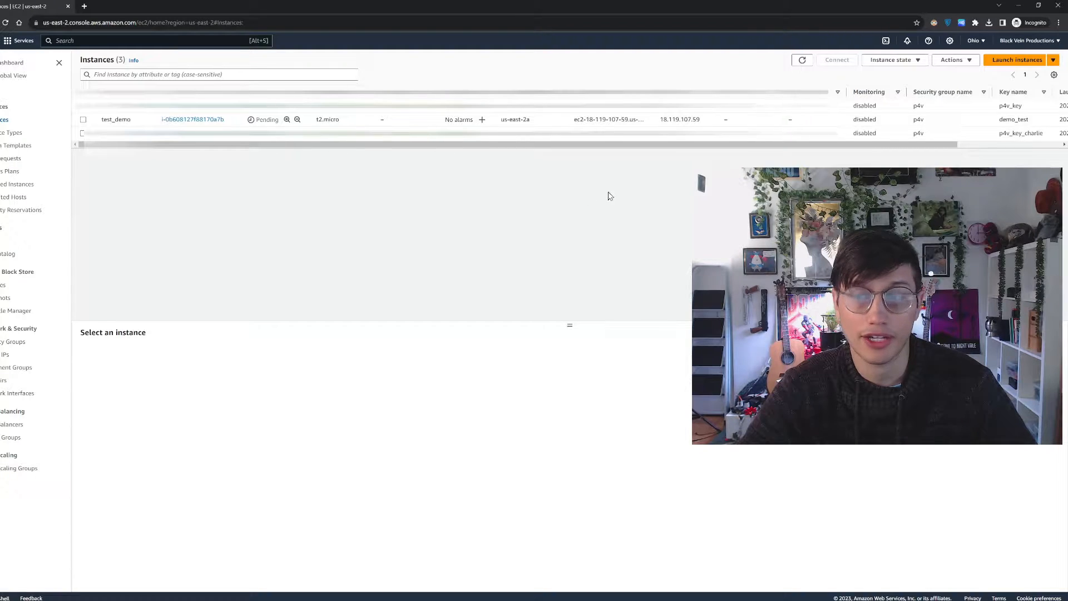
{"action": "double_click", "coordinate": [266, 120]}
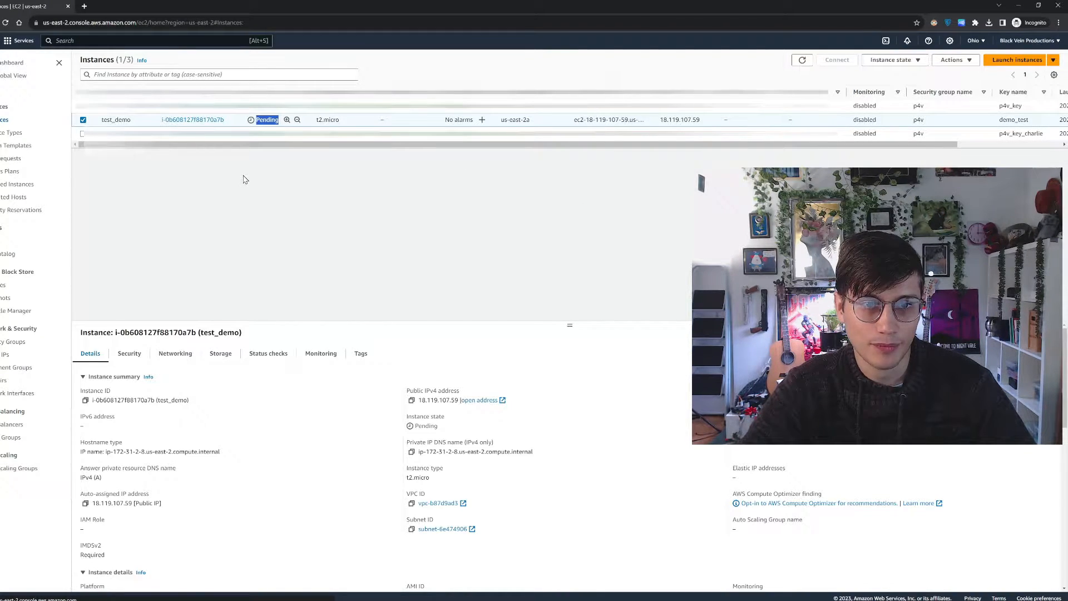
{"action": "left_click", "coordinate": [265, 133]}
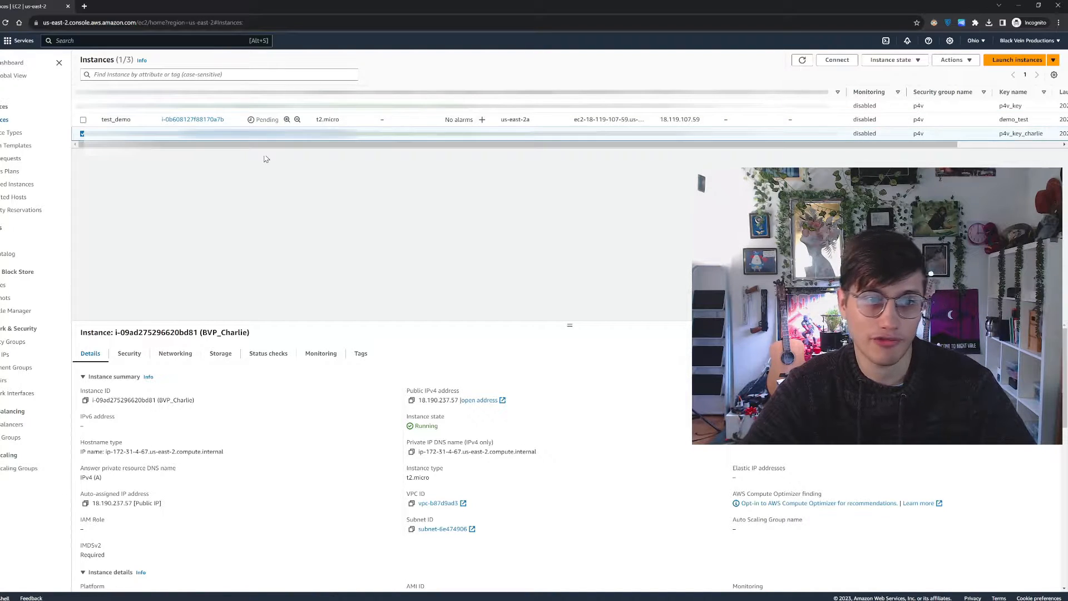
{"action": "left_click", "coordinate": [265, 120]}
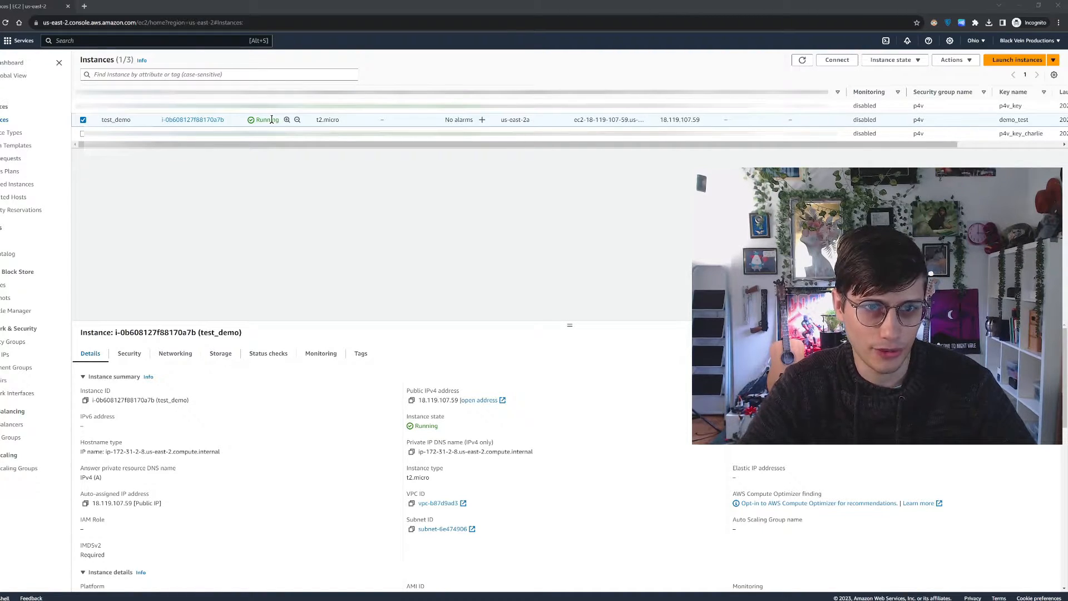
Open the test_demo instance and connect to it through EC2 Instance Connect as ec2-user
{"action": "left_click", "coordinate": [206, 120]}
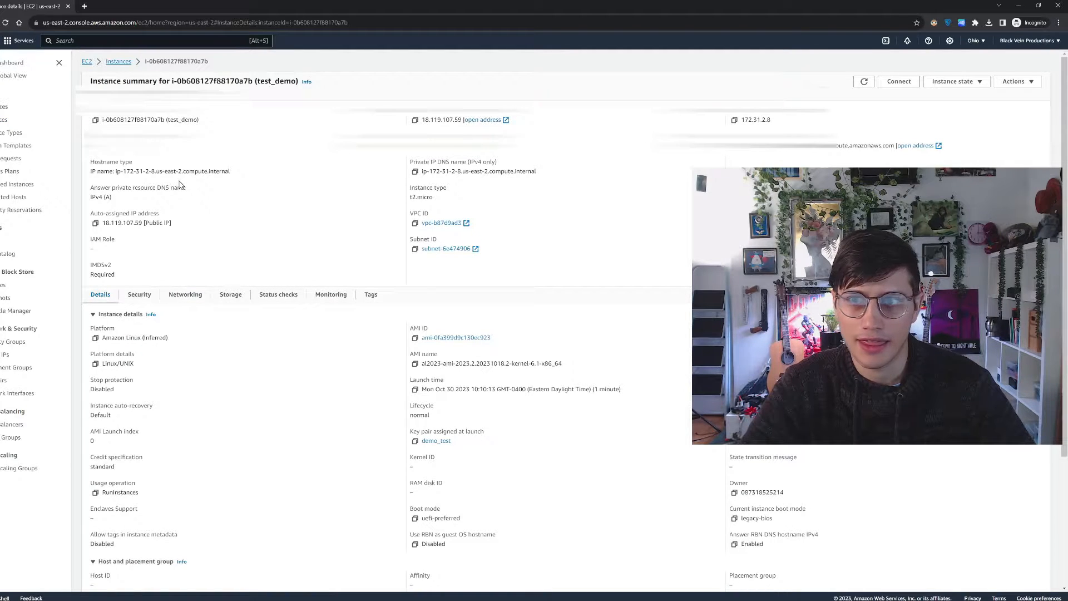
{"action": "left_click", "coordinate": [899, 82]}
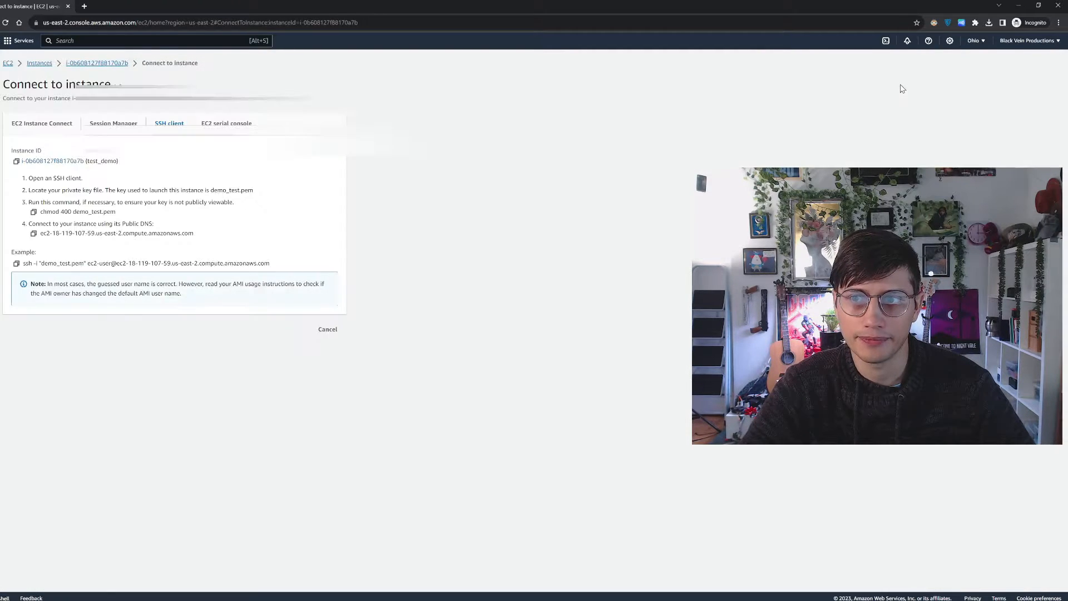
{"action": "left_click", "coordinate": [38, 127]}
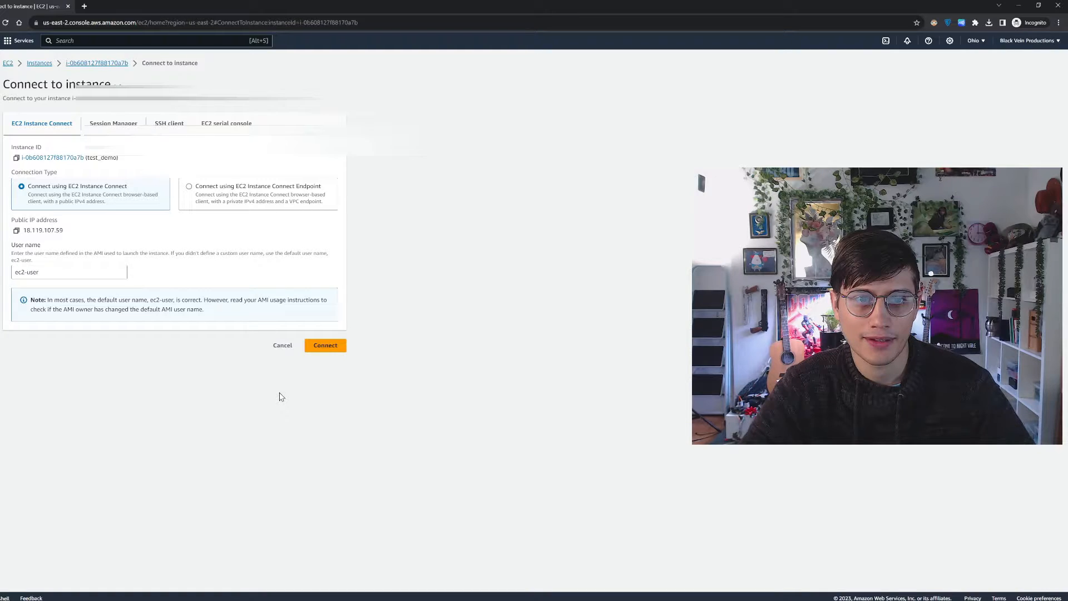
{"action": "left_click", "coordinate": [310, 346]}
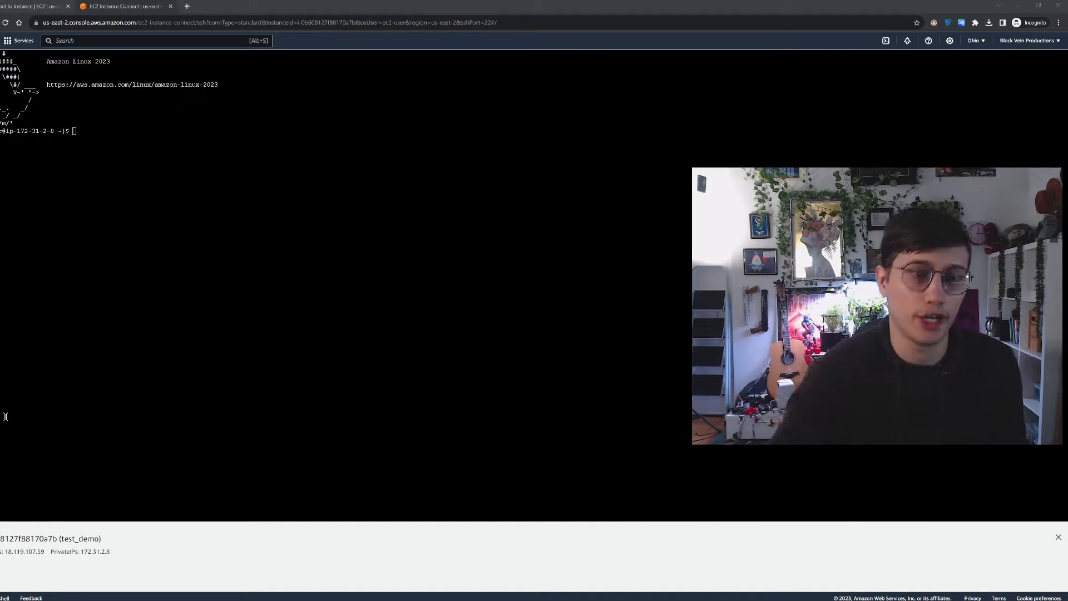
{"action": "left_click", "coordinate": [203, 120]}
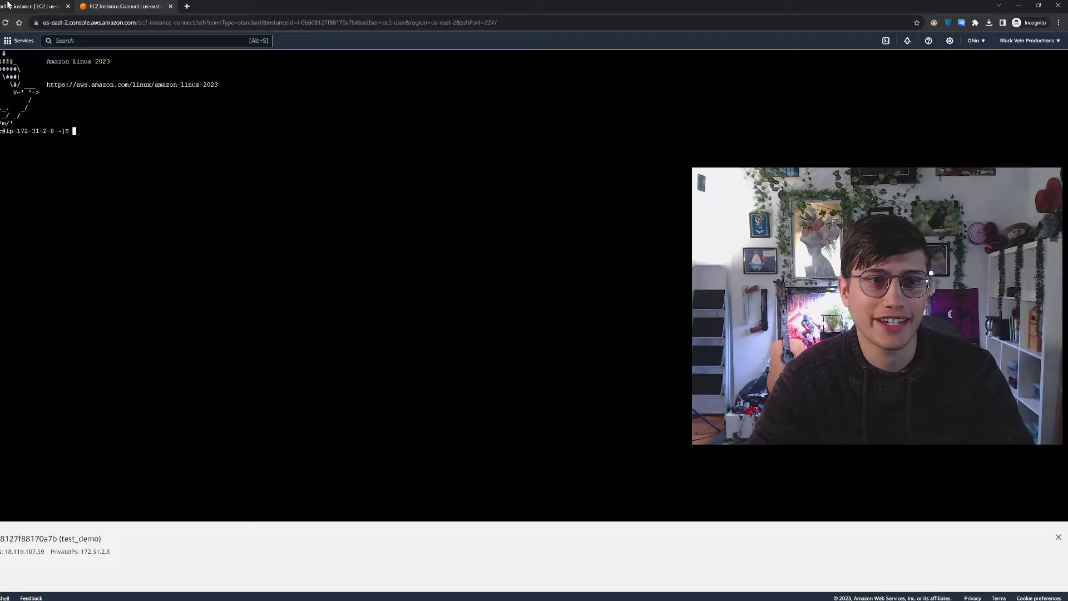
Close the browser-based terminal session and return to the instance's connection options
{"action": "left_click", "coordinate": [32, 3]}
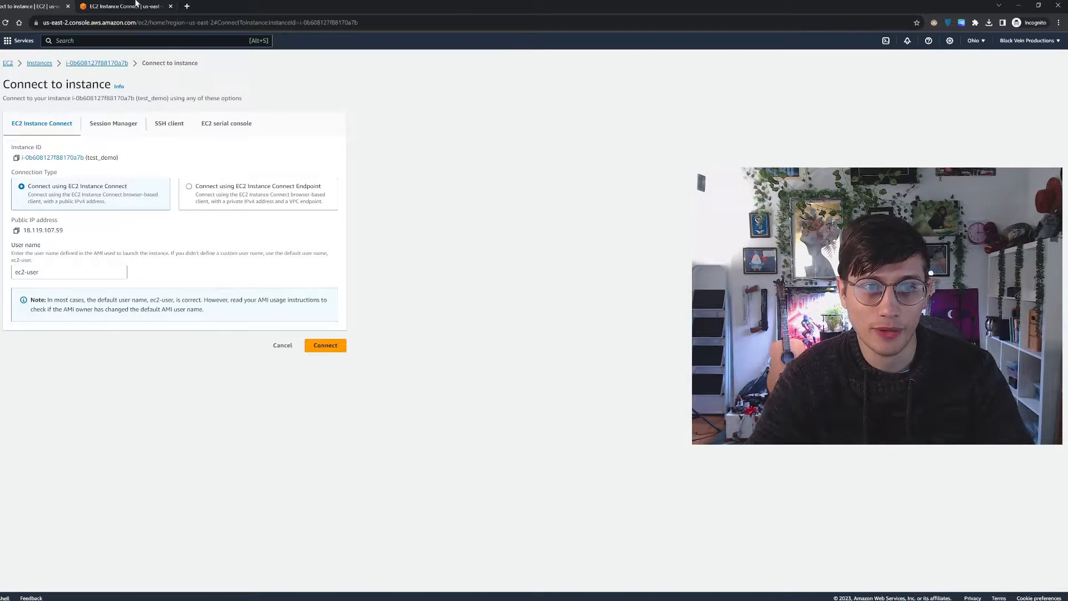
{"action": "left_click", "coordinate": [134, 4]}
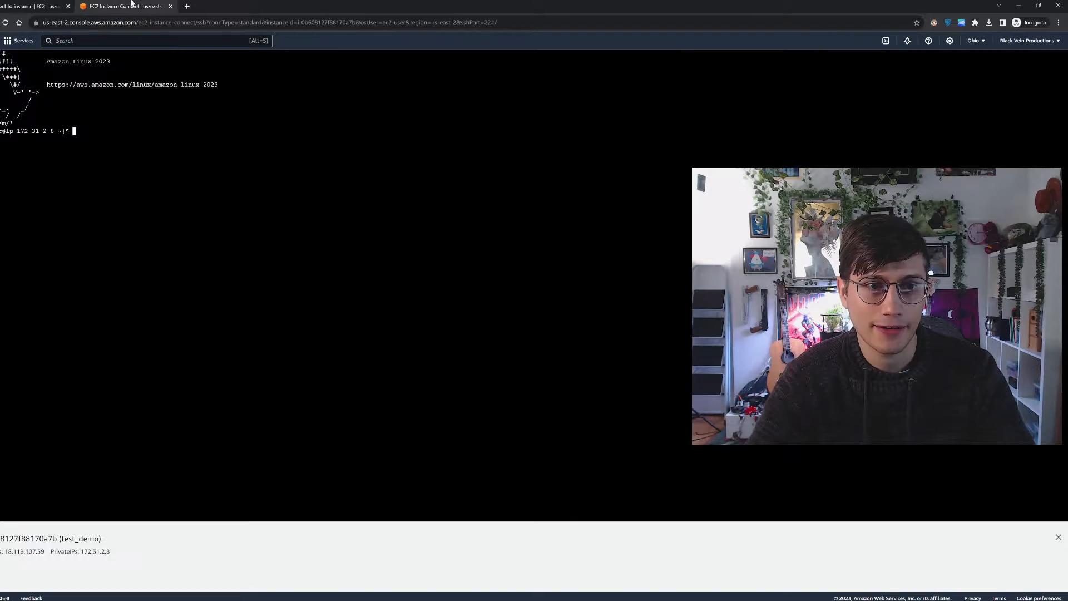
{"action": "left_click", "coordinate": [171, 7]}
Compare the EC2 serial console, SSH client and EC2 Instance Connect methods for reaching the instance
{"action": "left_click", "coordinate": [231, 124]}
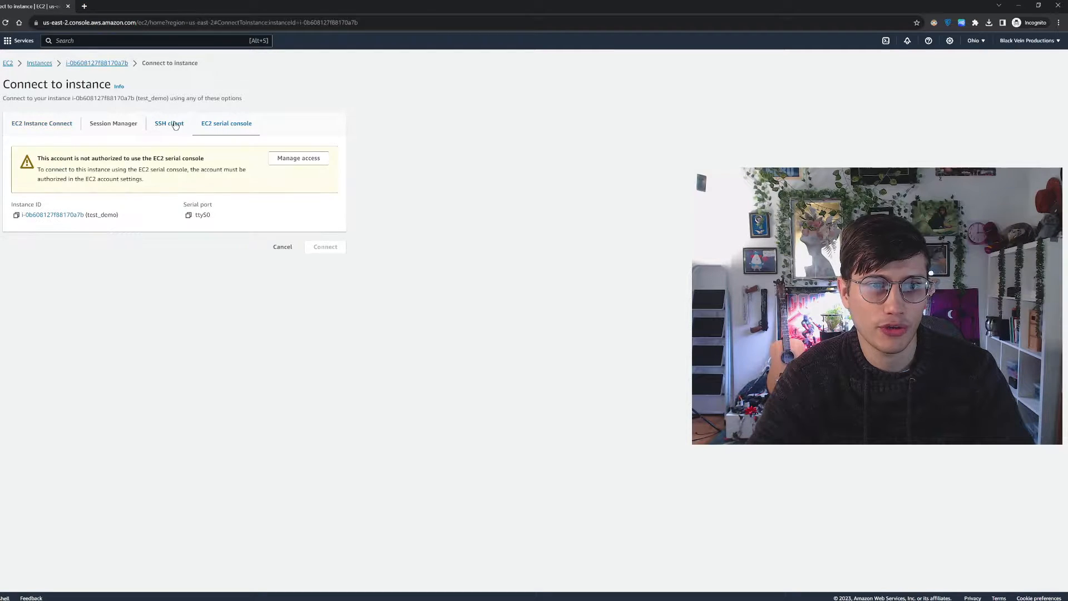
{"action": "left_click", "coordinate": [172, 123]}
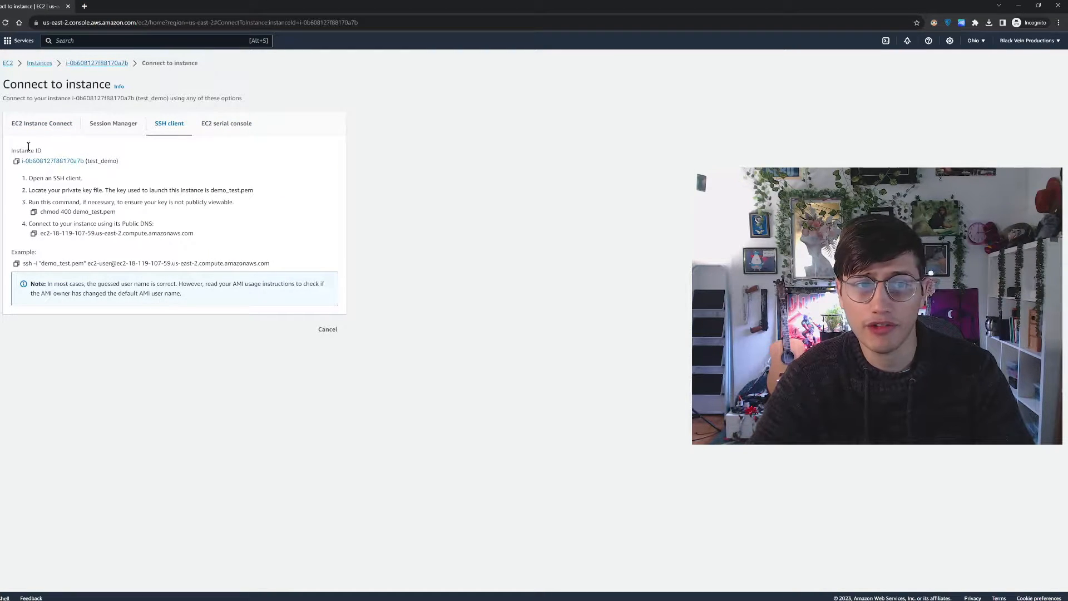
{"action": "left_click", "coordinate": [48, 130]}
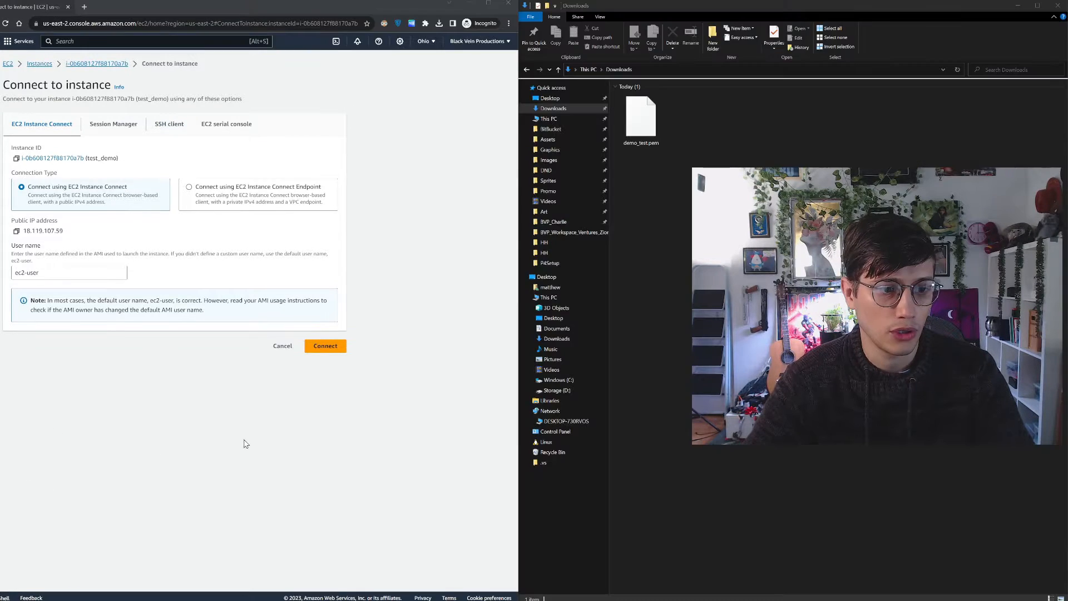
Show the SSH client instructions and select the whole example ssh command that uses demo_test.pem
{"action": "left_click", "coordinate": [683, 89]}
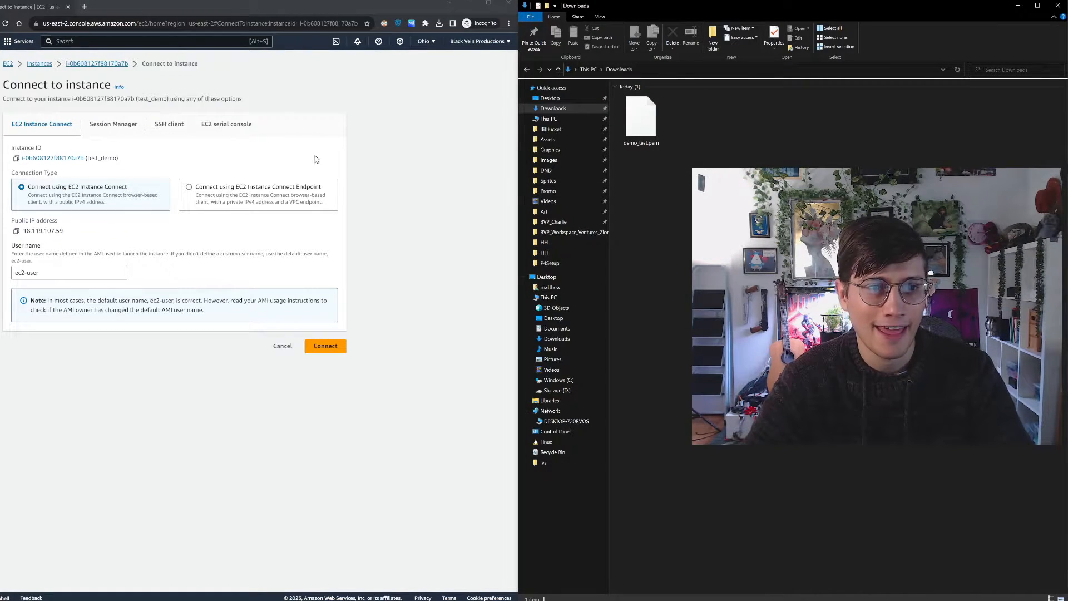
{"action": "left_click", "coordinate": [167, 127]}
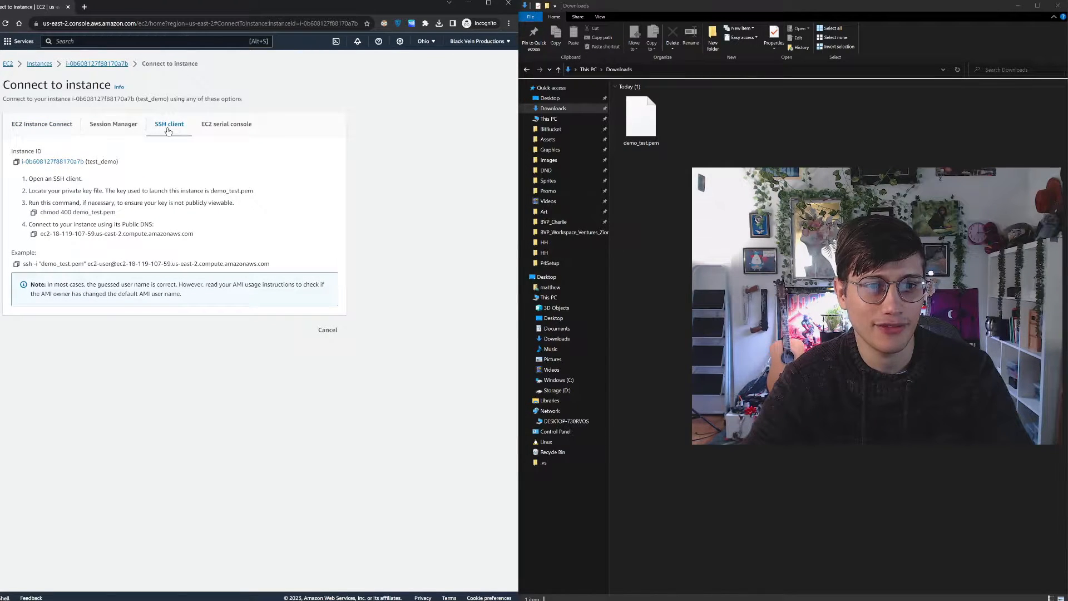
{"action": "left_click_drag", "start_coordinate": [272, 264], "coordinate": [55, 260]}
{"action": "key", "text": "ctrl+c"}
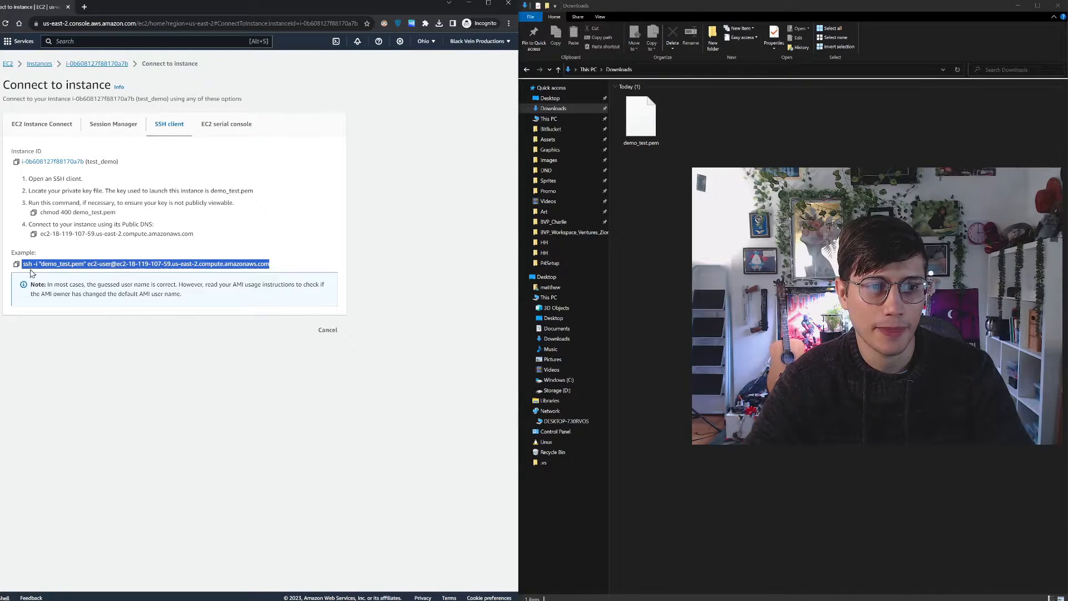
Open a PowerShell window in the Downloads folder and move it clear of the SSH instructions
{"action": "left_click", "coordinate": [658, 201]}
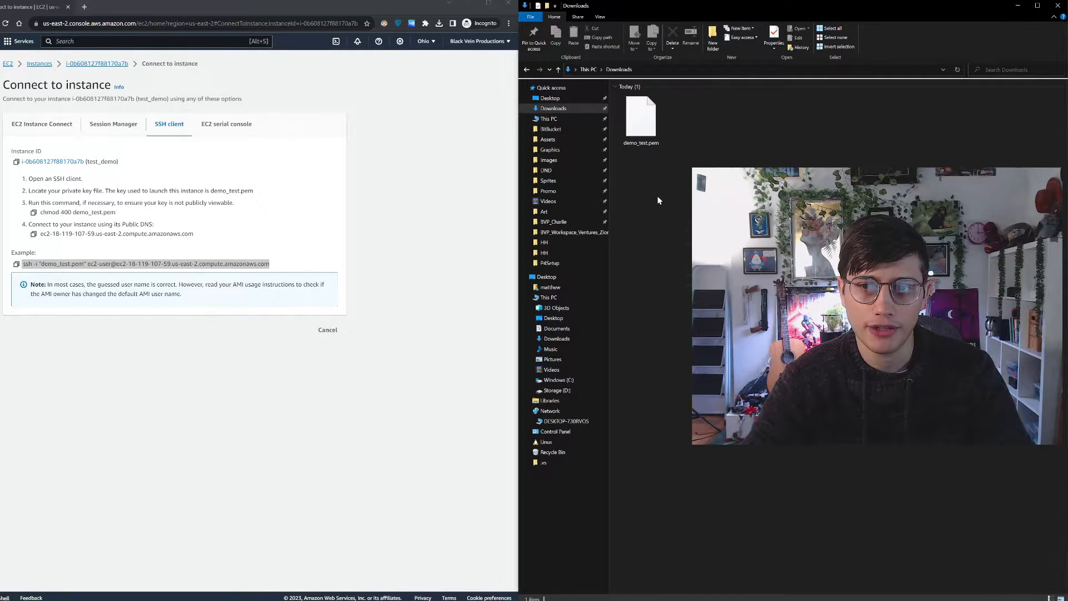
{"action": "right_click", "coordinate": [657, 199]}
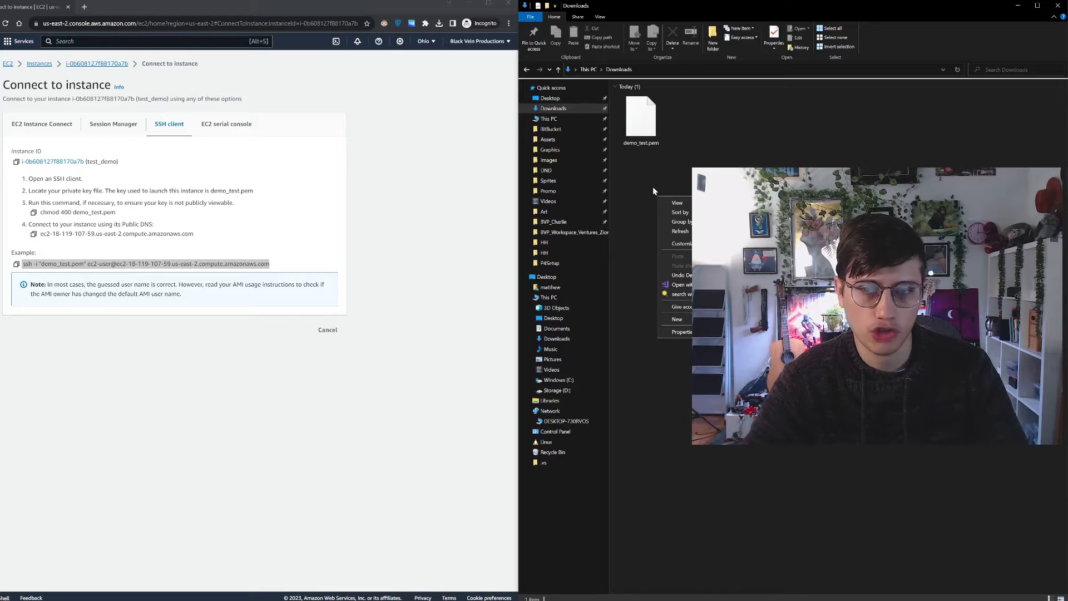
{"action": "right_click", "coordinate": [652, 186]}
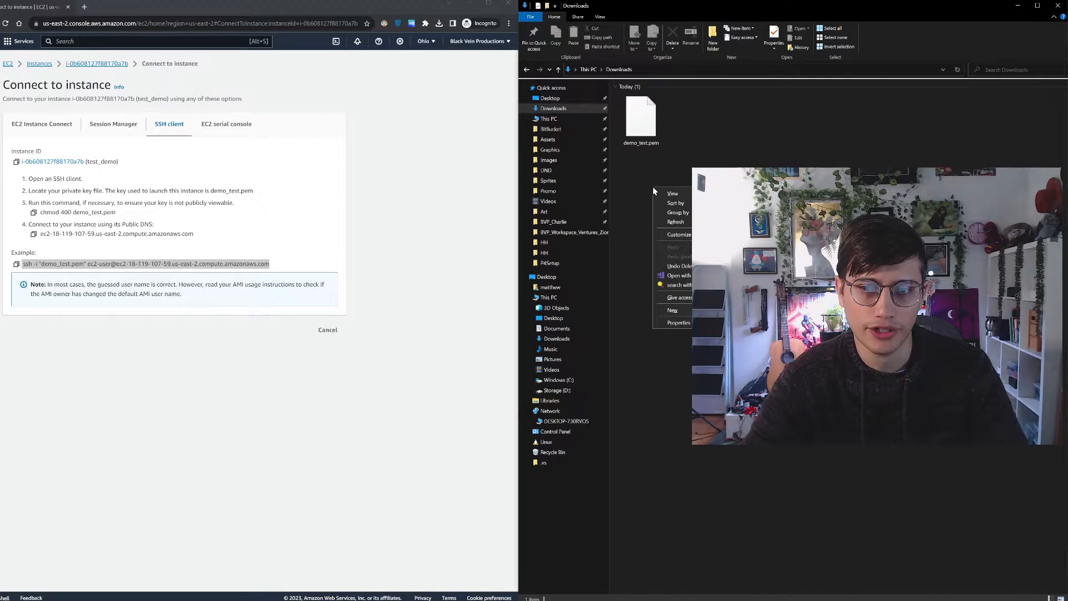
{"action": "right_click", "coordinate": [647, 191], "text": "shift"}
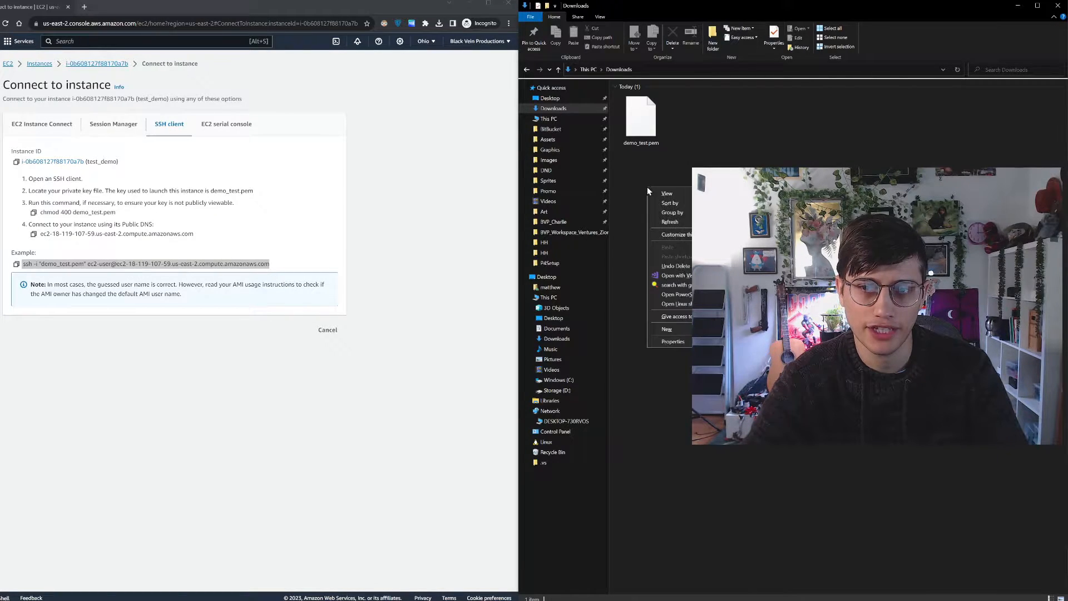
{"action": "left_click", "coordinate": [636, 191]}
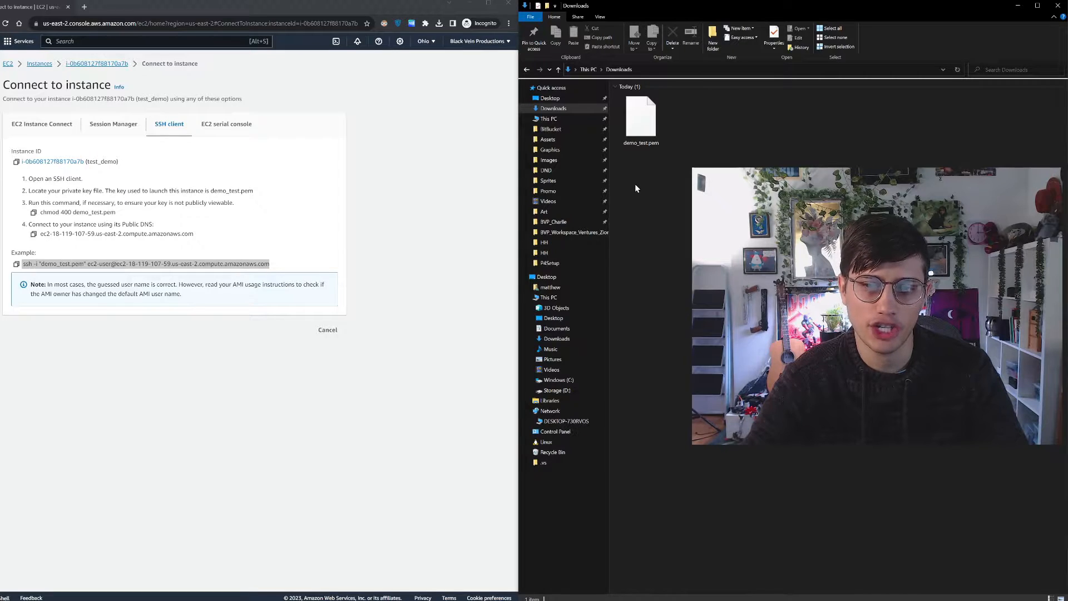
{"action": "right_click", "coordinate": [635, 184], "text": "shift"}
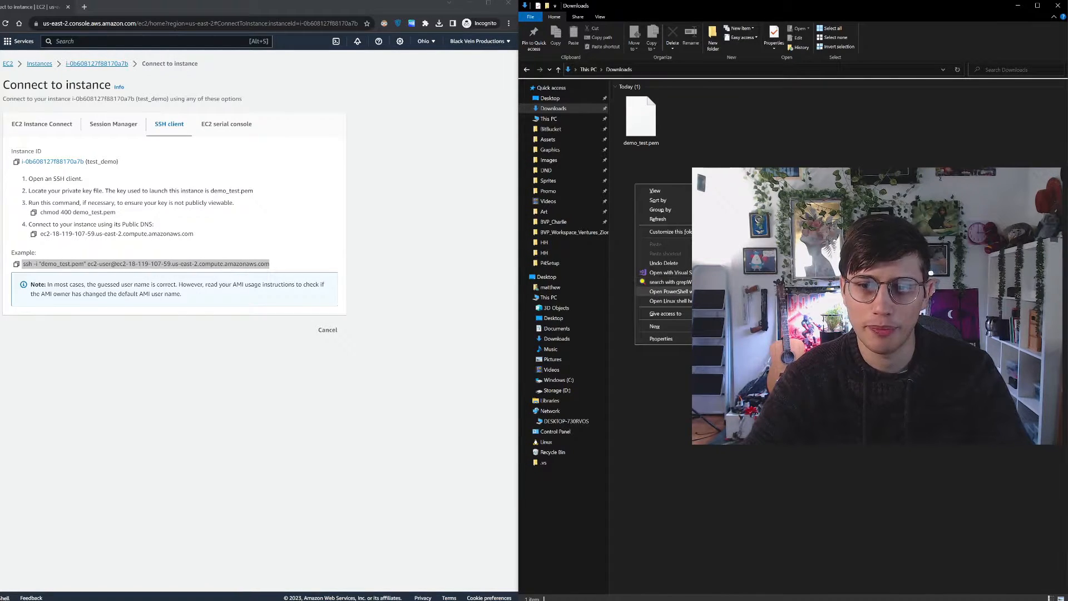
{"action": "left_click", "coordinate": [671, 292]}
{"action": "left_click_drag", "start_coordinate": [382, 83], "coordinate": [744, 195]}
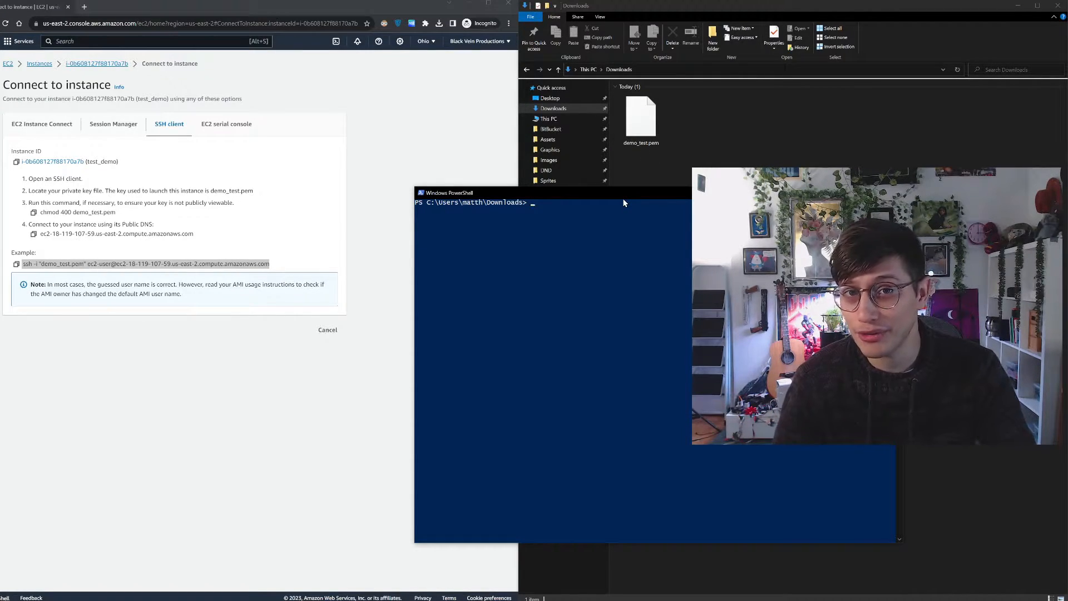
Copy the example ssh command for demo_test.pem from the connection page and paste it at the PowerShell prompt
{"action": "left_click", "coordinate": [243, 267]}
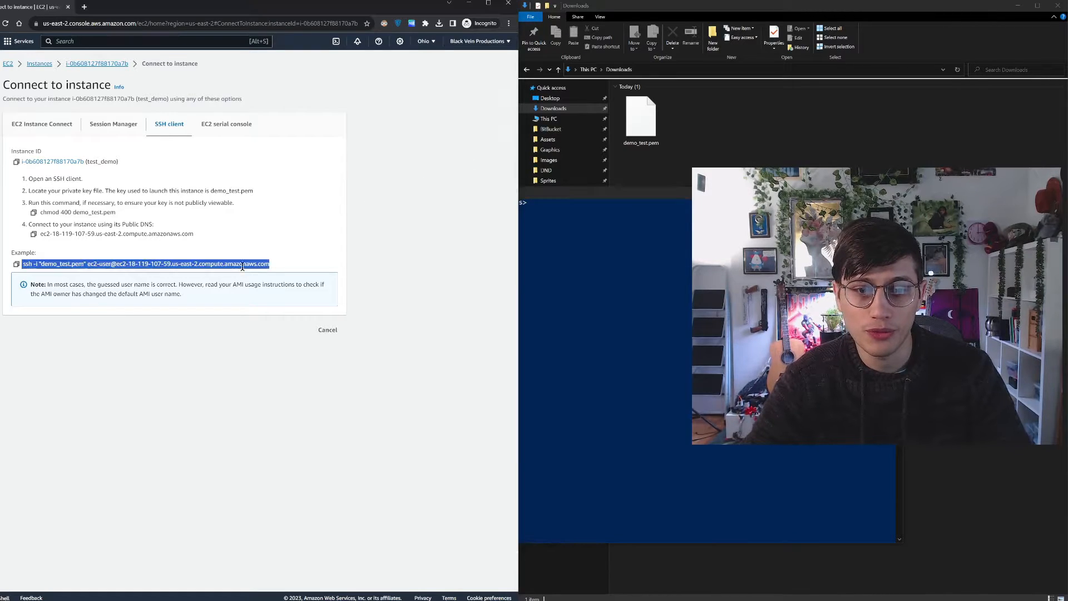
{"action": "right_click", "coordinate": [243, 266]}
{"action": "left_click", "coordinate": [269, 273]}
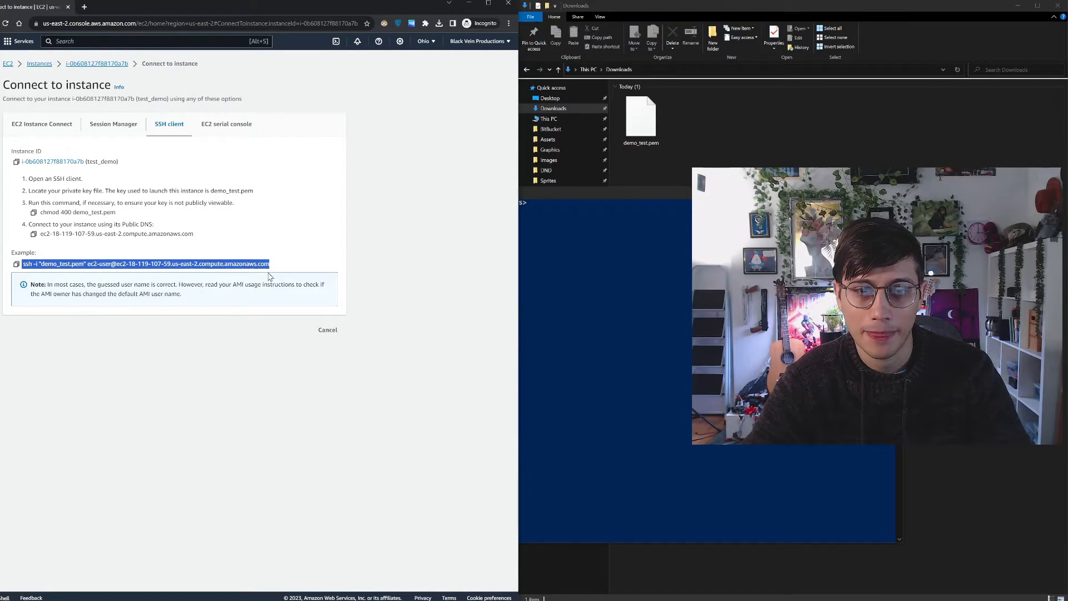
{"action": "left_click", "coordinate": [569, 243]}
{"action": "right_click", "coordinate": [578, 241]}
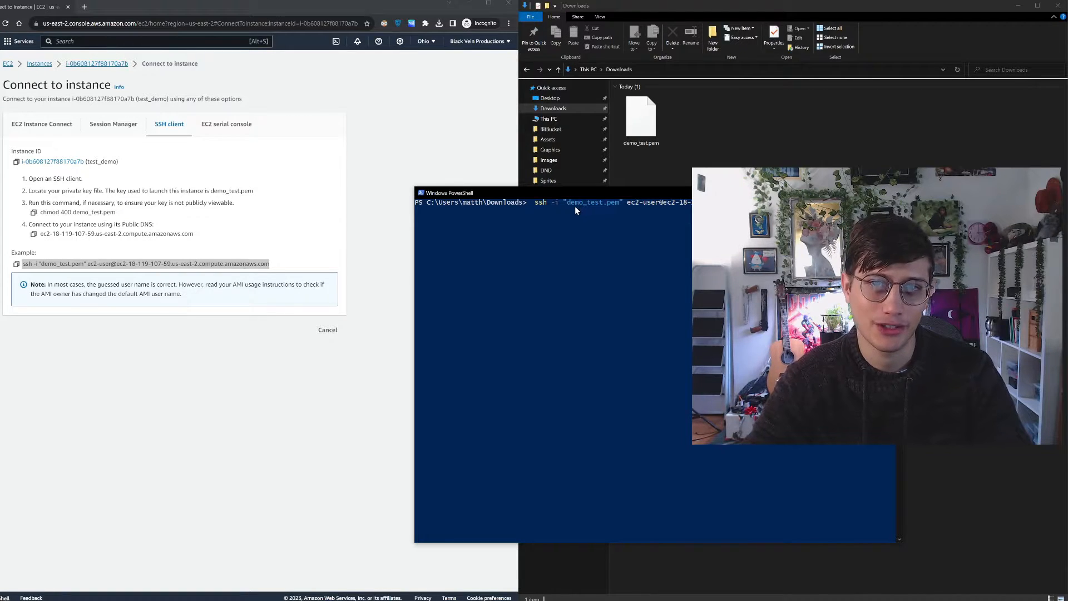
Check the location of the demo_test.pem key file in File Explorer
{"action": "left_click", "coordinate": [671, 71]}
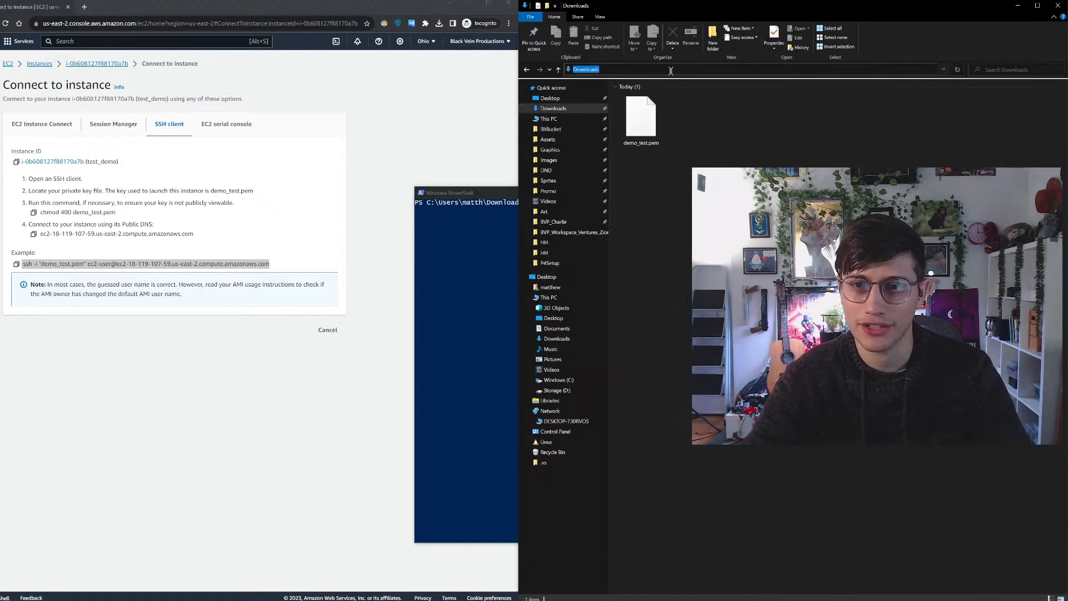
{"action": "left_click", "coordinate": [641, 118]}
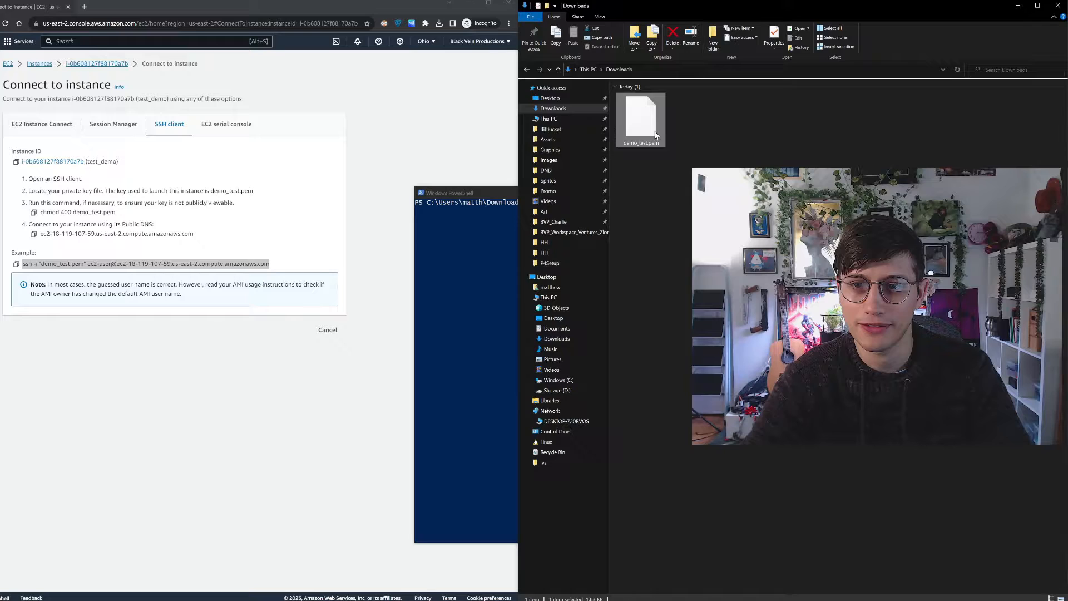
{"action": "left_click", "coordinate": [645, 71]}
{"action": "left_click", "coordinate": [682, 138]}
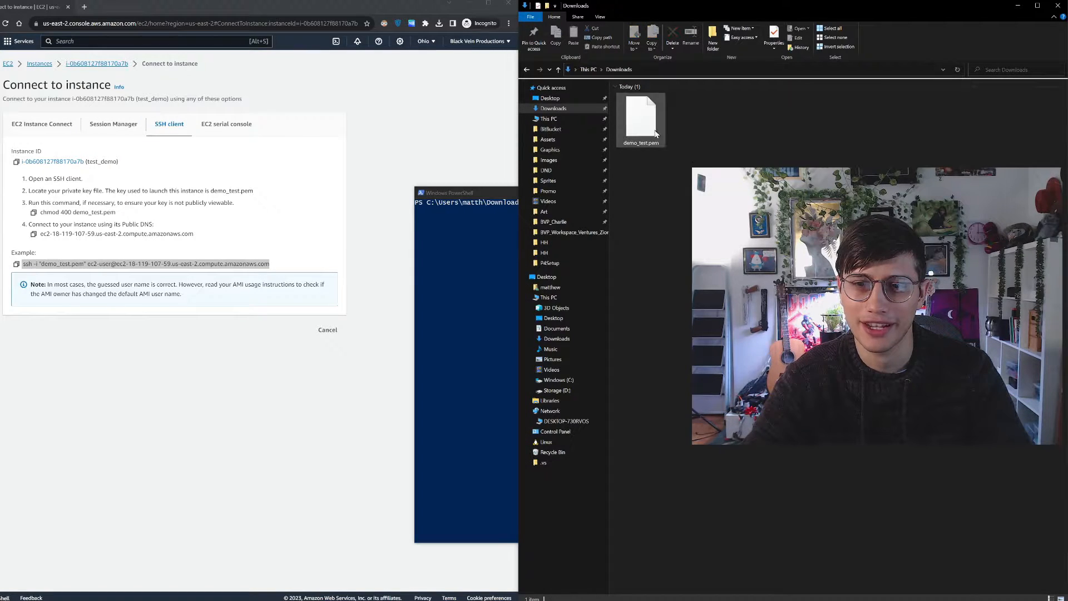
{"action": "right_click", "coordinate": [478, 287]}
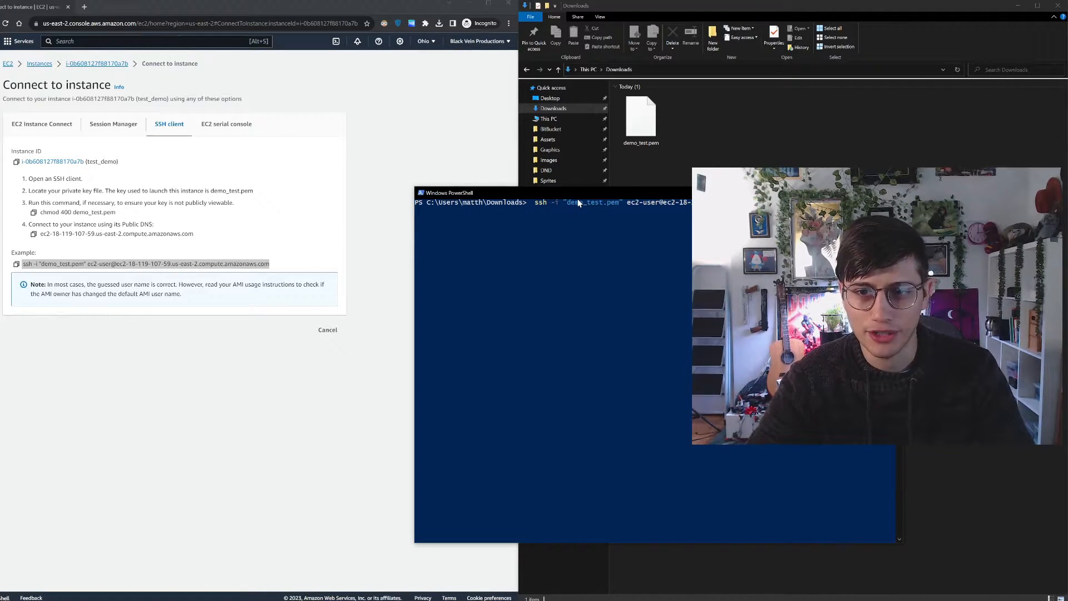
{"action": "type", "text": "C:\\"}
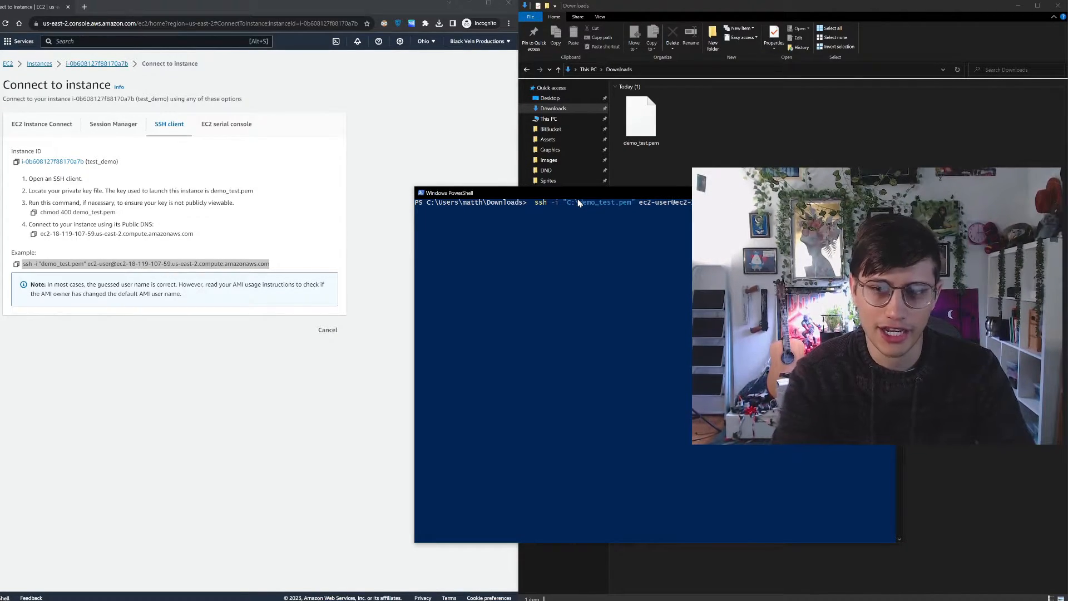
{"action": "type", "text": "hjndj\\"}
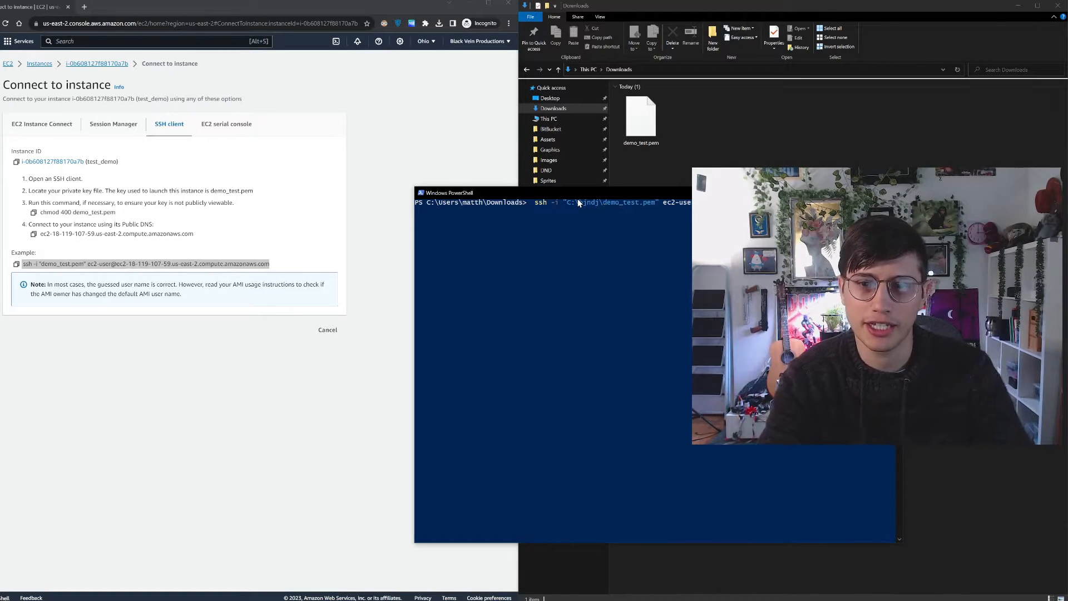
{"action": "key", "text": "BackSpace"}
{"action": "key", "text": "BackSpace"}
{"action": "key", "text": "BackSpace"}
{"action": "key", "text": "BackSpace"}
{"action": "key", "text": "BackSpace"}
{"action": "key", "text": "BackSpace"}
{"action": "key", "text": "BackSpace"}
{"action": "key", "text": "BackSpace"}
{"action": "key", "text": "BackSpace"}
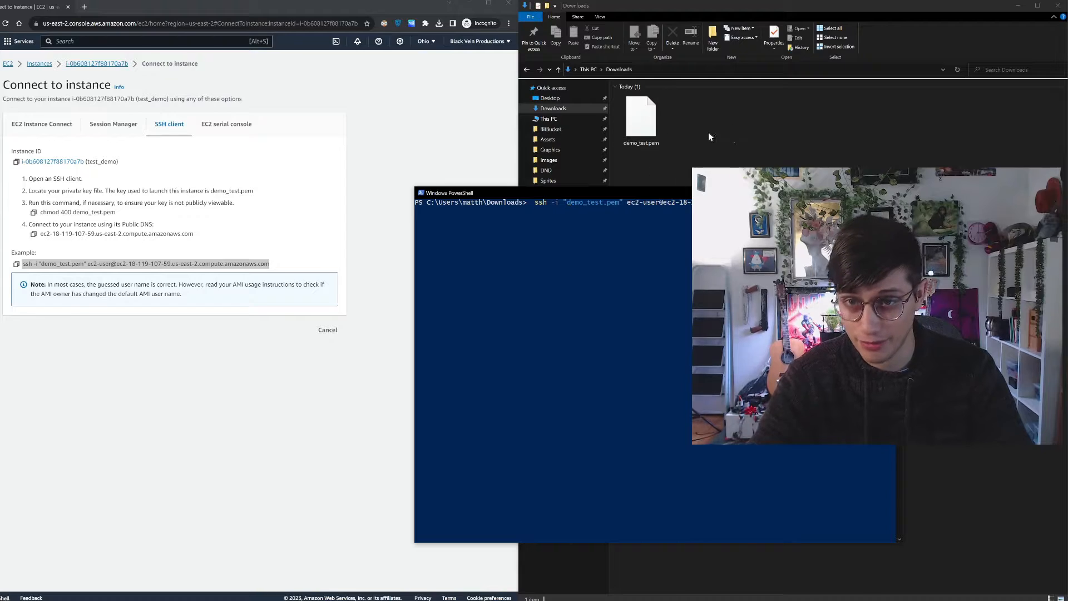
Run the ssh command with demo_test.pem and answer yes to continue connecting to the host
{"action": "left_click", "coordinate": [573, 223]}
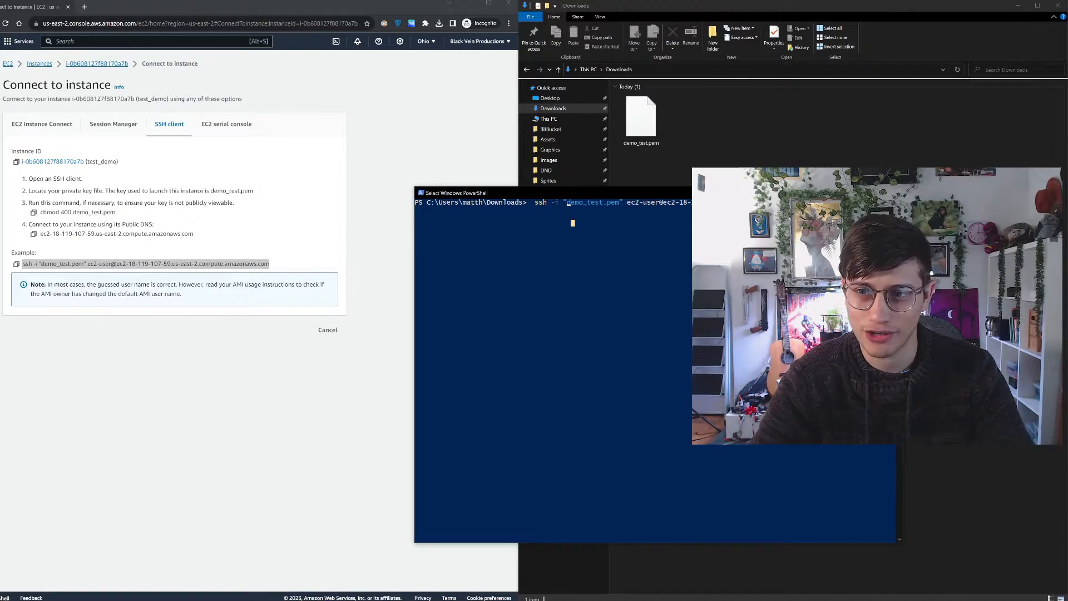
{"action": "key", "text": "Escape"}
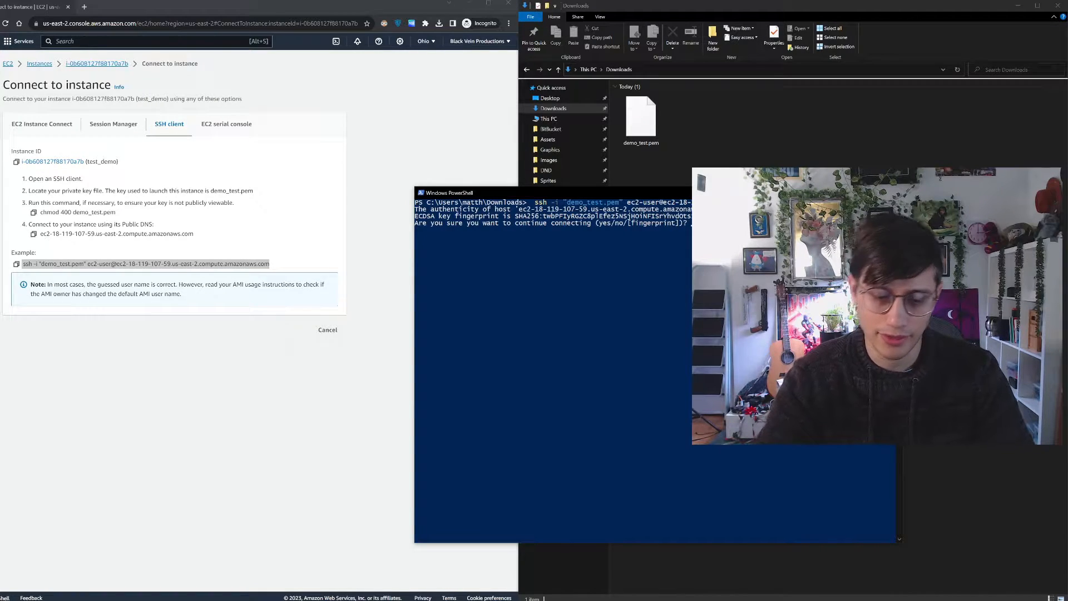
{"action": "type", "text": "yes"}
{"action": "key", "text": "Return"}
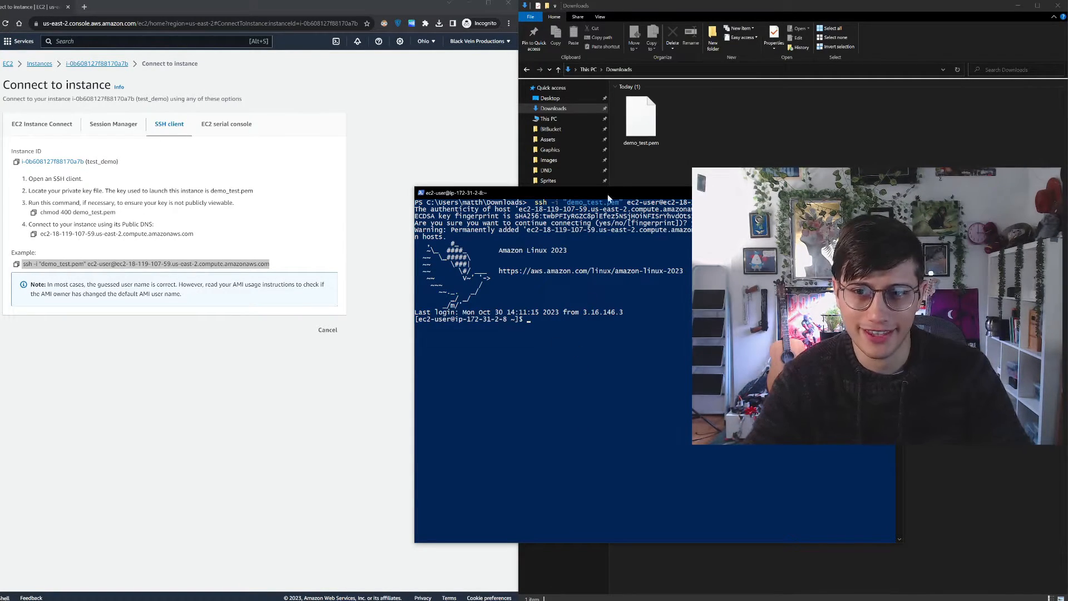
Move the SSH terminal window over the browser, clear of the Downloads window
{"action": "left_click_drag", "start_coordinate": [643, 189], "coordinate": [339, 60]}
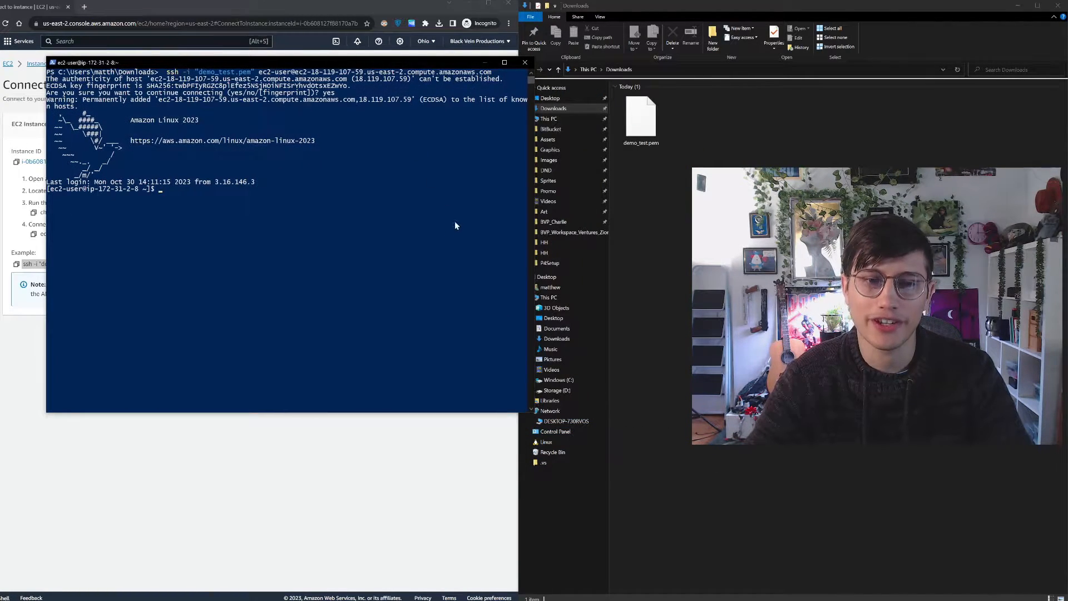
{"action": "left_click", "coordinate": [377, 246]}
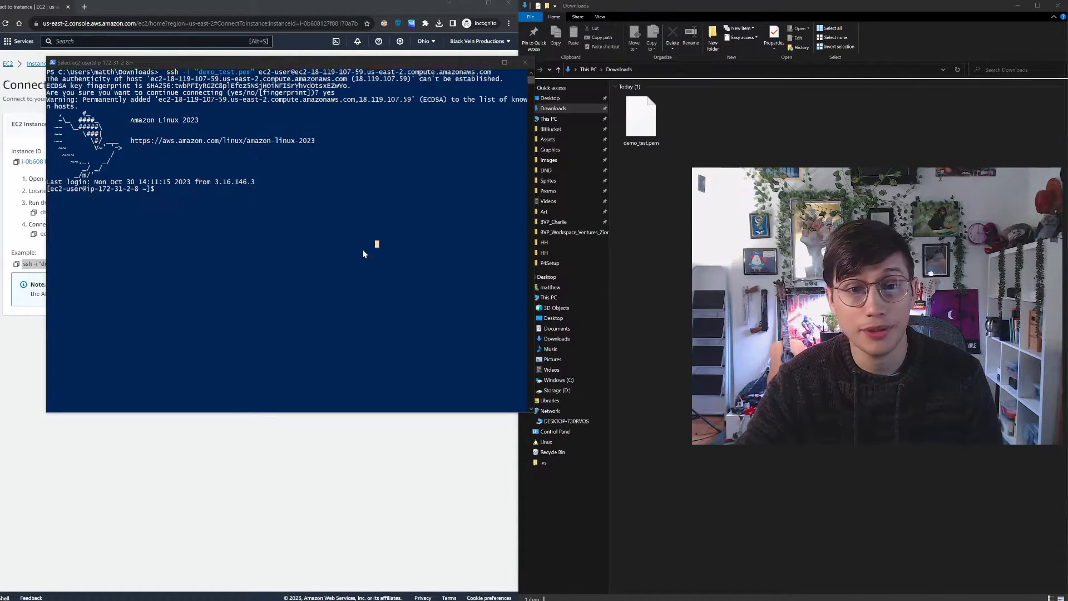
{"action": "left_click", "coordinate": [287, 63]}
{"action": "left_click_drag", "start_coordinate": [286, 62], "coordinate": [235, 58]}
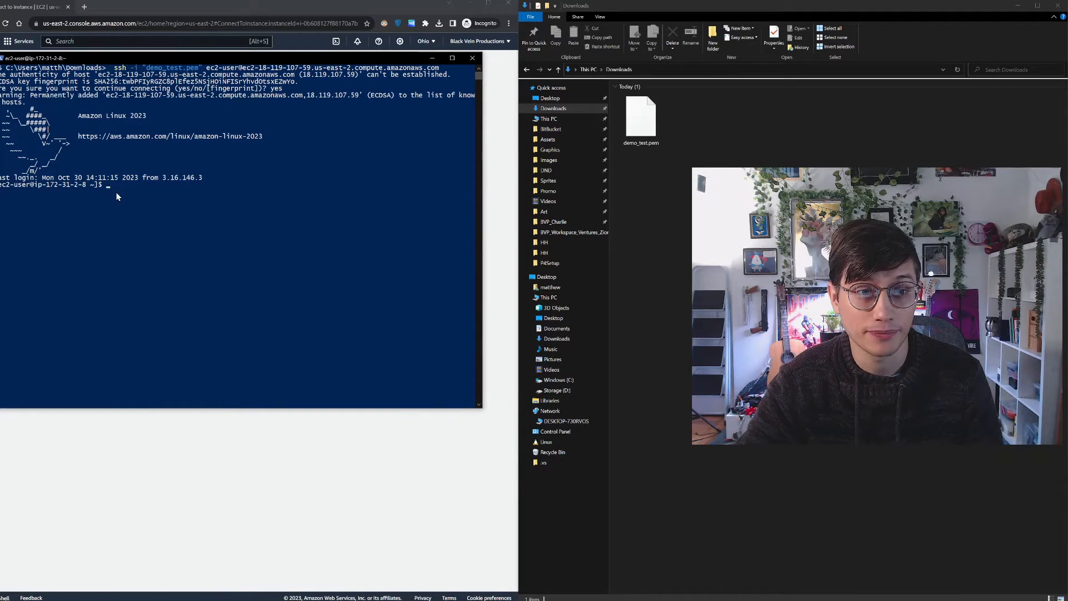
Paste the wget command for the Perforce r23.1 helix-core-server.tgz into a new browser tab and search for it
{"action": "left_click", "coordinate": [84, 7]}
{"action": "right_click", "coordinate": [110, 23]}
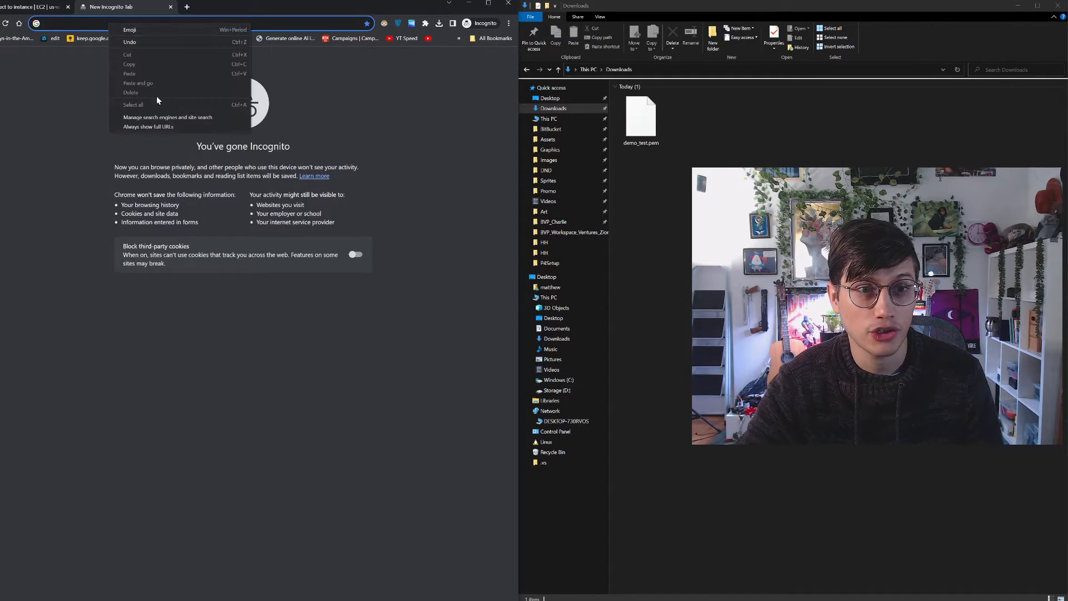
{"action": "left_click", "coordinate": [102, 24]}
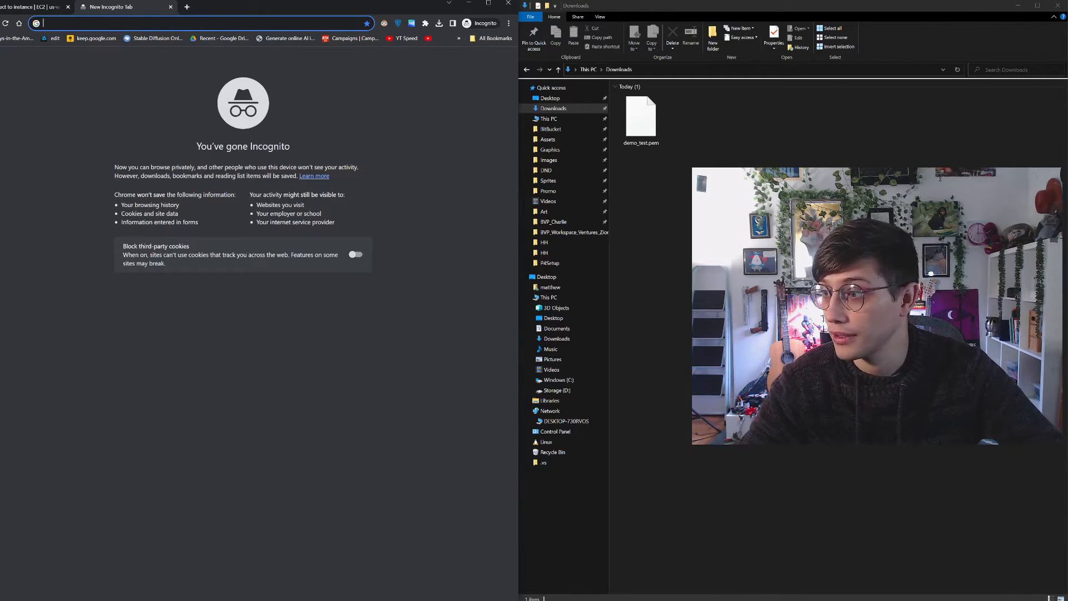
{"action": "left_click", "coordinate": [64, 23]}
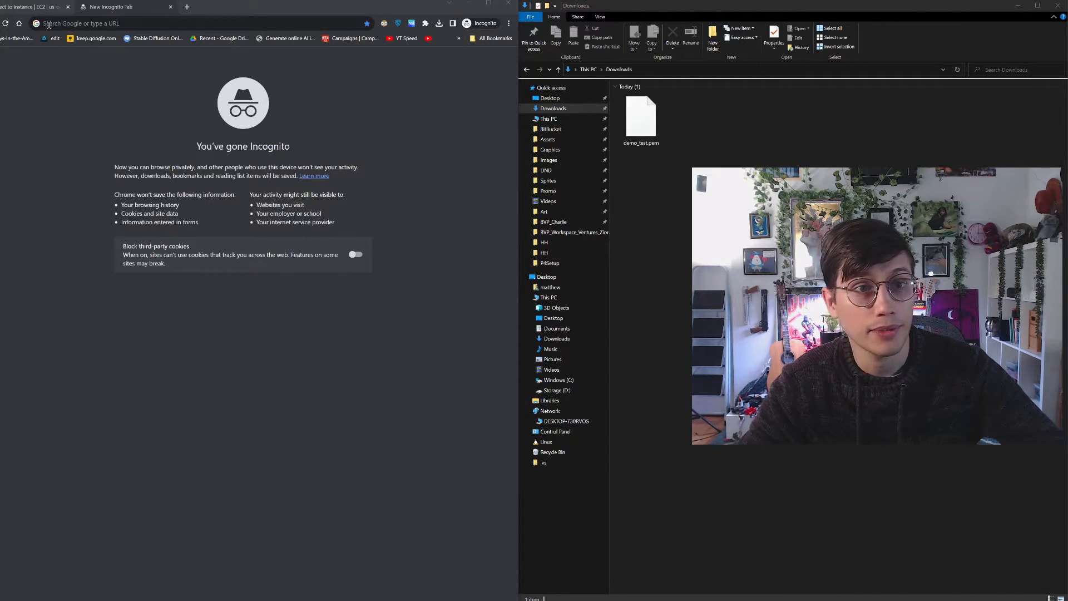
{"action": "type", "text": "wget https://www.perforce.com/downloads/perforce/r23.1/bin.linux26x86_64/helix-core-server.tgz"}
{"action": "key", "text": "Return"}
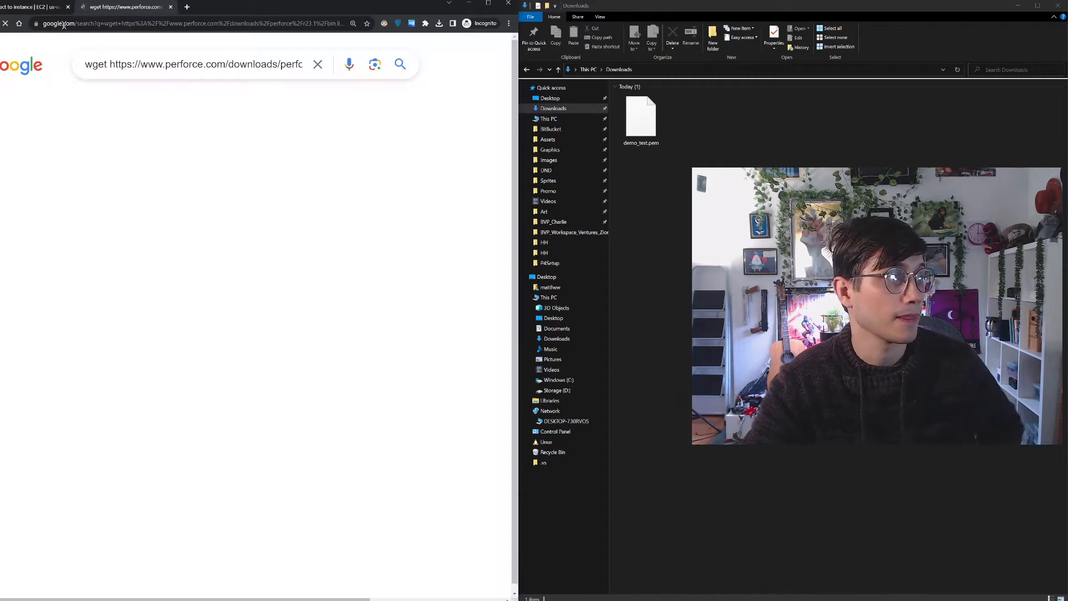
Load the helix-core-server.tgz address without the wget prefix and dismiss the save dialog
{"action": "left_click", "coordinate": [71, 24]}
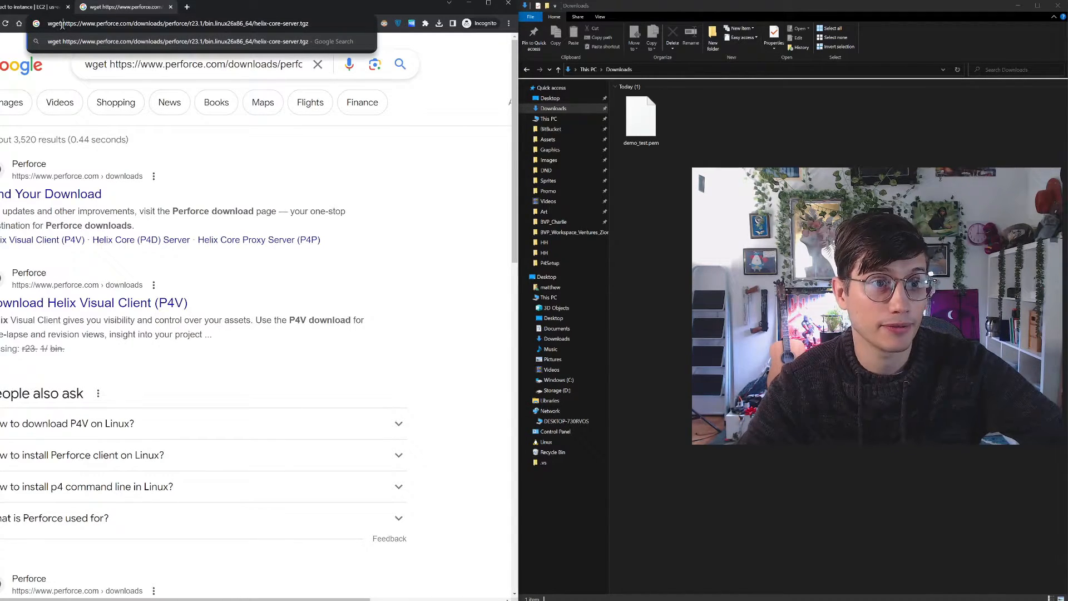
{"action": "left_click_drag", "start_coordinate": [62, 23], "coordinate": [41, 24]}
{"action": "key", "text": "BackSpace"}
{"action": "key", "text": "Return"}
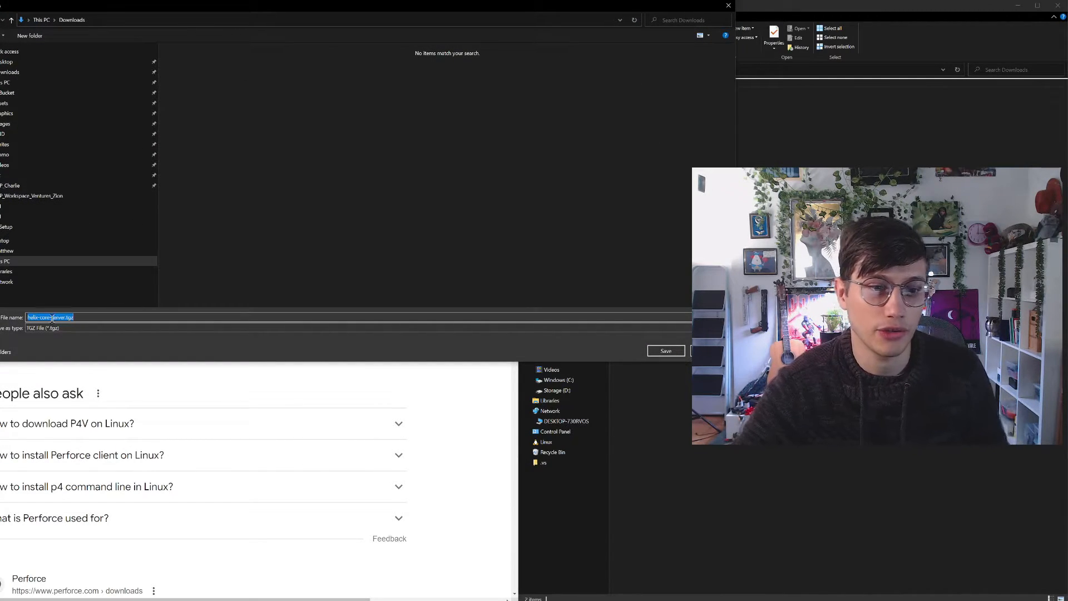
{"action": "left_click", "coordinate": [729, 6]}
View Perforce's r23.1/bin.linux26x86_64 download directory by trimming wget and helix-core-server.tgz from the pasted address, and close the tab
{"action": "left_click", "coordinate": [238, 24]}
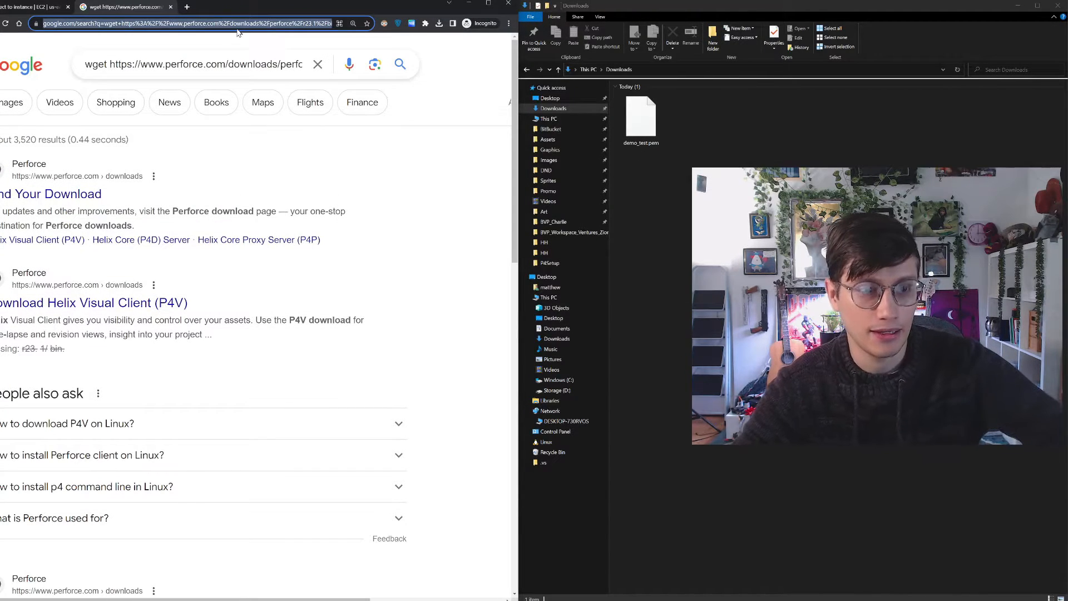
{"action": "type", "text": "wget https://www.perforce.com/downloads/perforce/r23.1/bin.linux26x86_64/helix-core-server.tgz"}
{"action": "left_click_drag", "start_coordinate": [62, 23], "coordinate": [48, 24]}
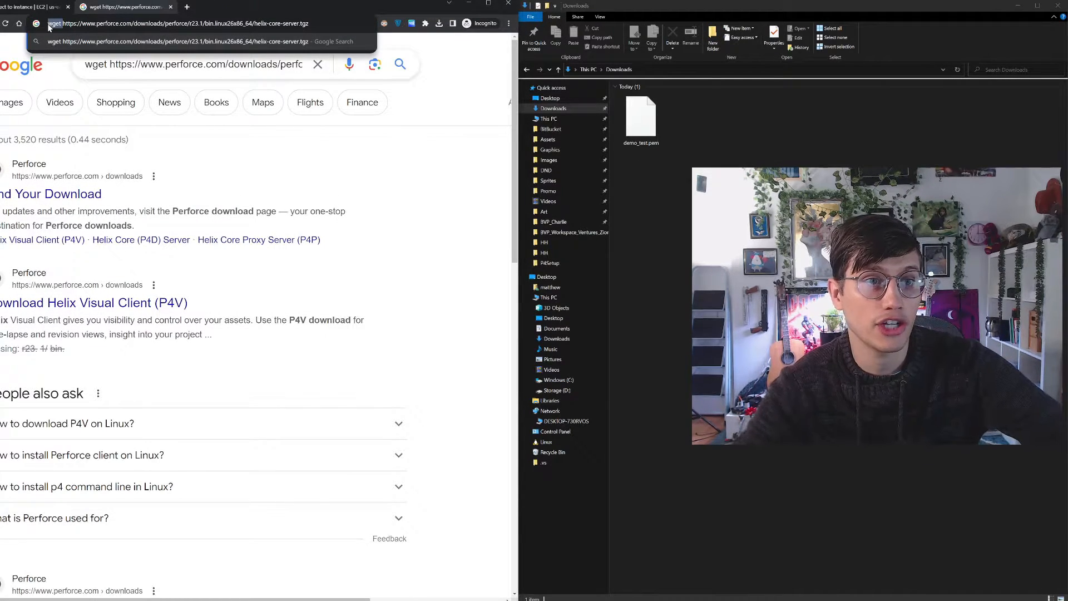
{"action": "key", "text": "BackSpace"}
{"action": "left_click_drag", "start_coordinate": [307, 19], "coordinate": [241, 25]}
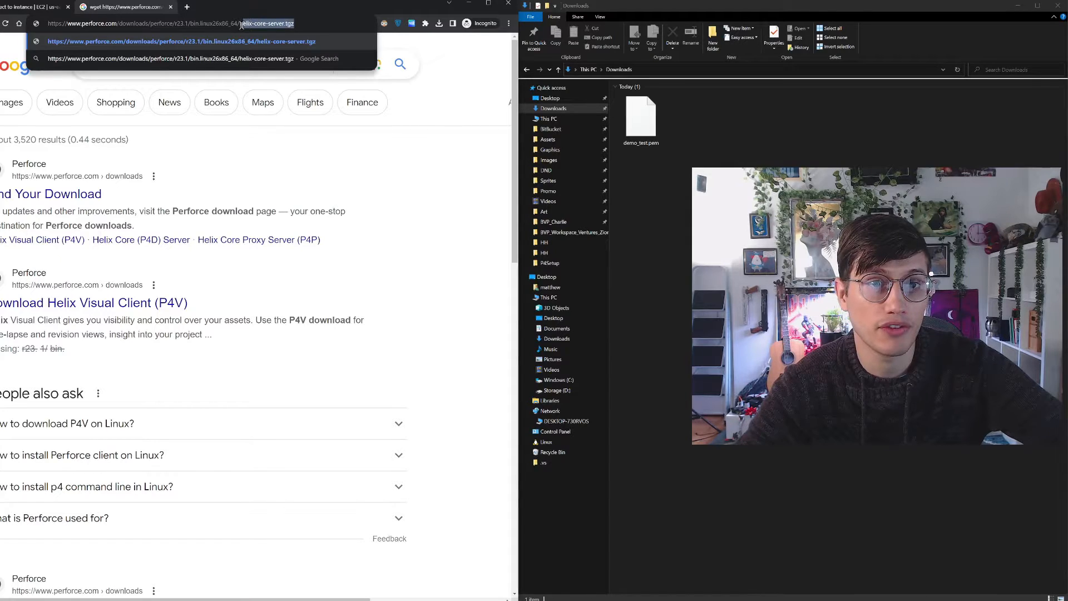
{"action": "key", "text": "BackSpace"}
{"action": "key", "text": "Return"}
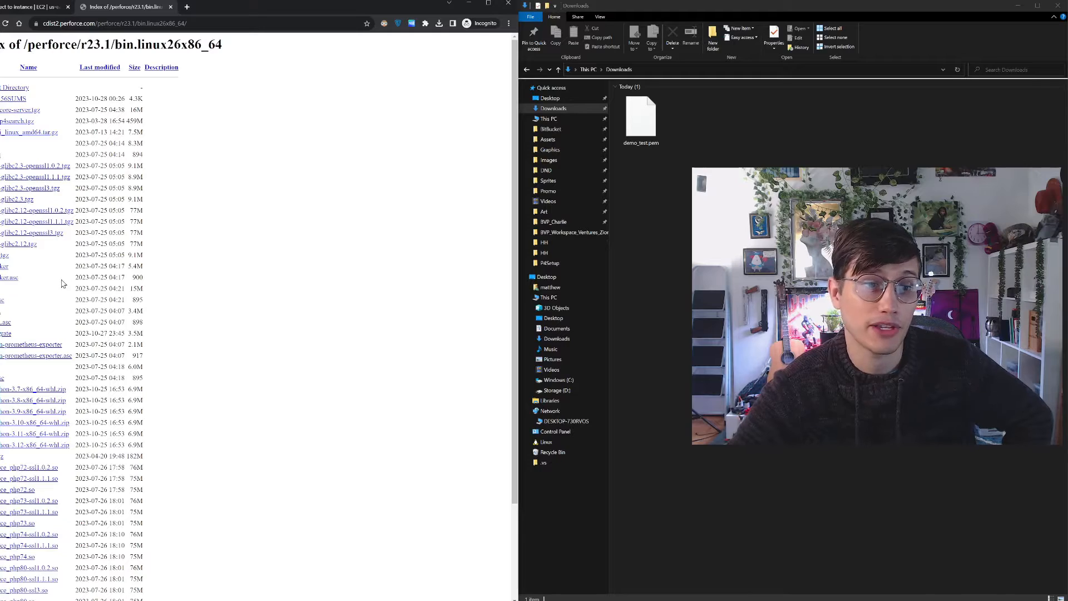
{"action": "left_click", "coordinate": [171, 8]}
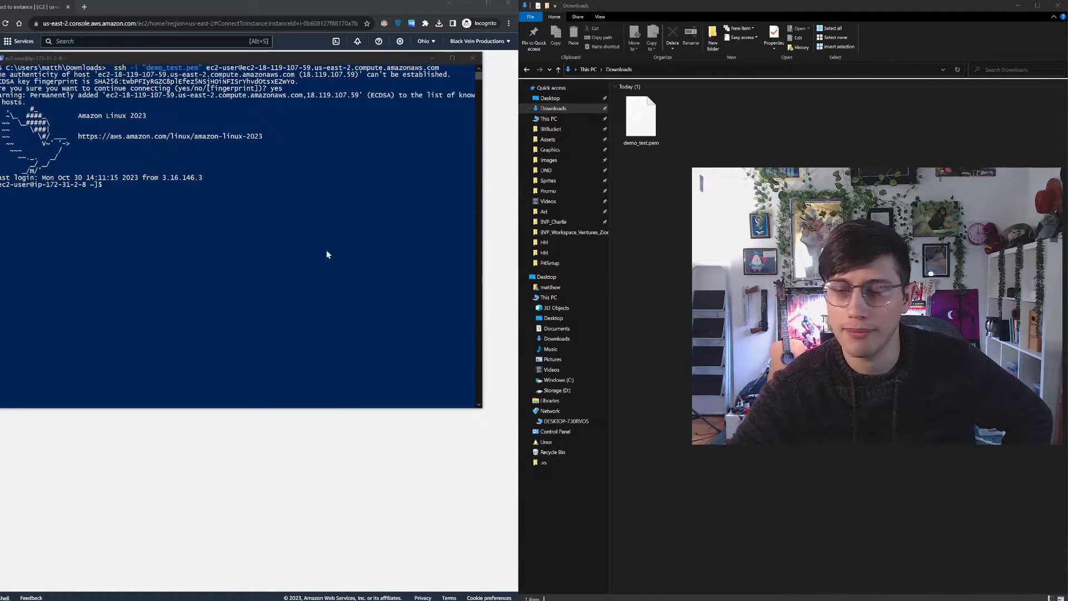
Download helix-core-server.tgz from Perforce's r23.1/bin.linux26x86_64 directory with the copied wget command in the SSH session, and list the home directory with ls
{"action": "left_click", "coordinate": [134, 204]}
{"action": "type", "text": "wget https://www.perforce.com/downloads/perforce/r23.1/bin.linux26x86_64/helix-core-server.tgz"}
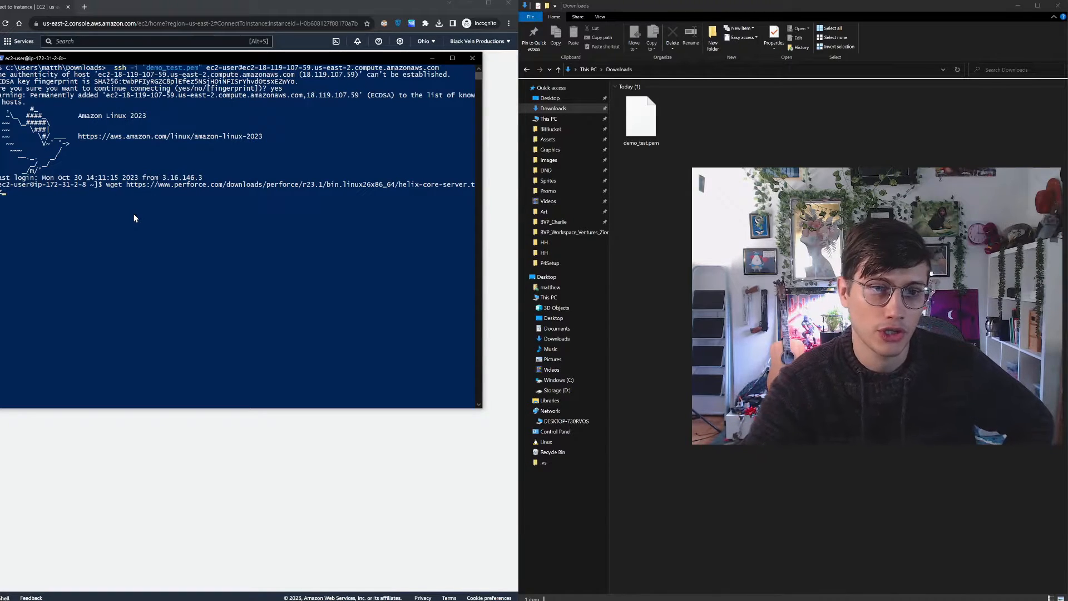
{"action": "key", "text": "Return"}
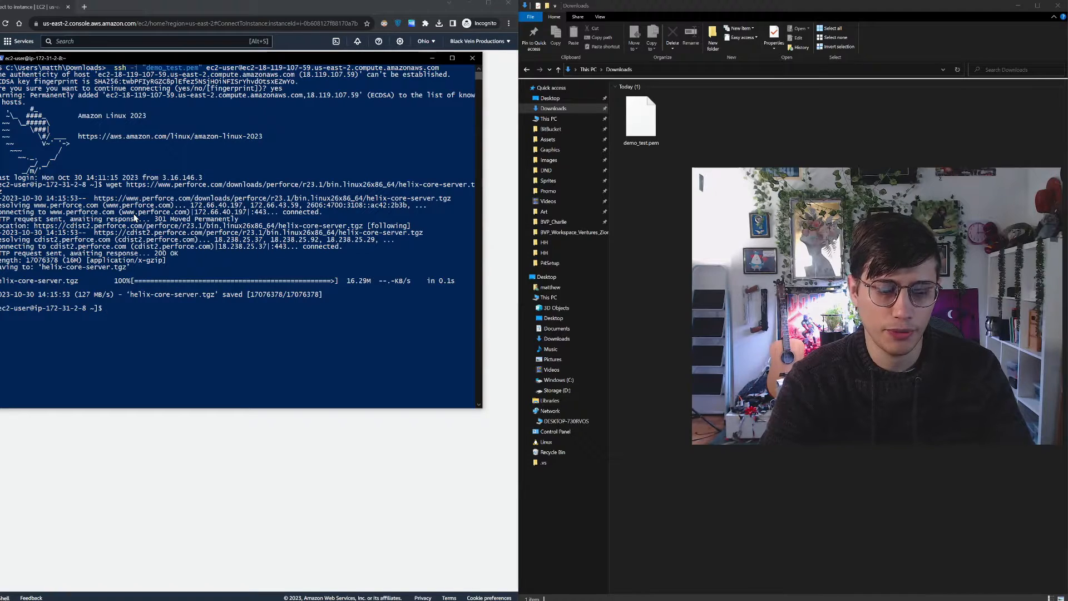
{"action": "key", "text": "Return"}
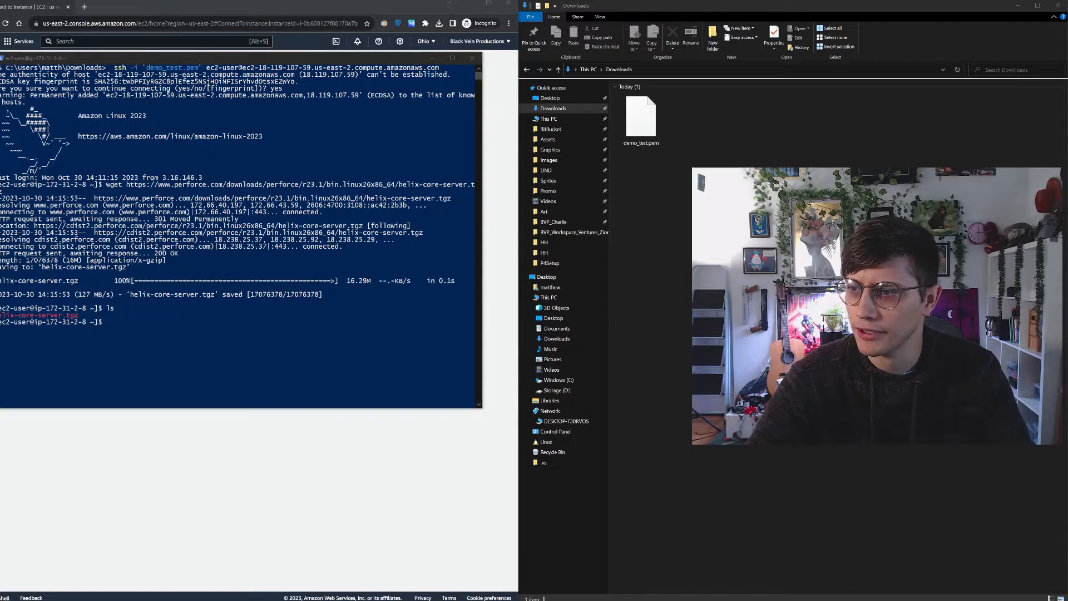
Extract helix-core-server.tgz with tar zxvf in the SSH session and list the unpacked files with ls
{"action": "left_click", "coordinate": [258, 326]}
{"action": "type", "text": "tar zxvf helix-core-server.tgz"}
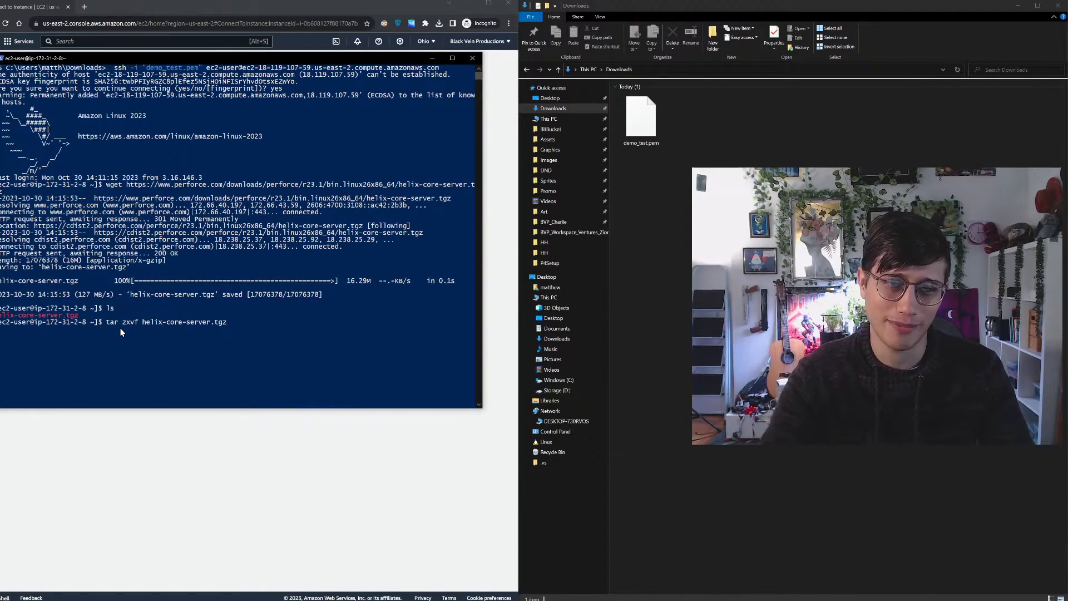
{"action": "key", "text": "Return"}
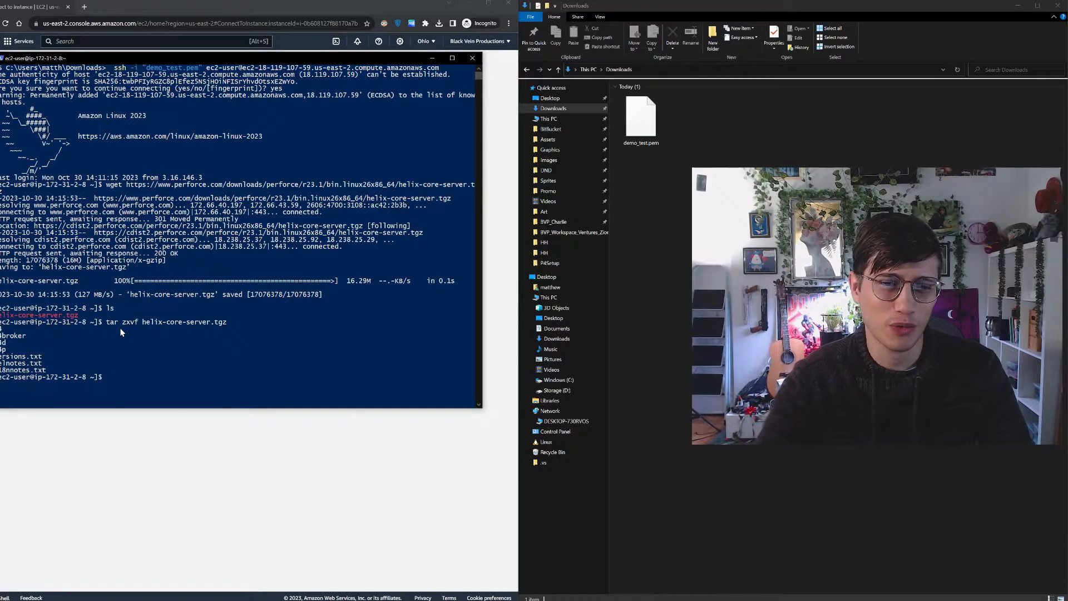
{"action": "scroll", "coordinate": [121, 333], "scroll_direction": "down", "scroll_amount": 1}
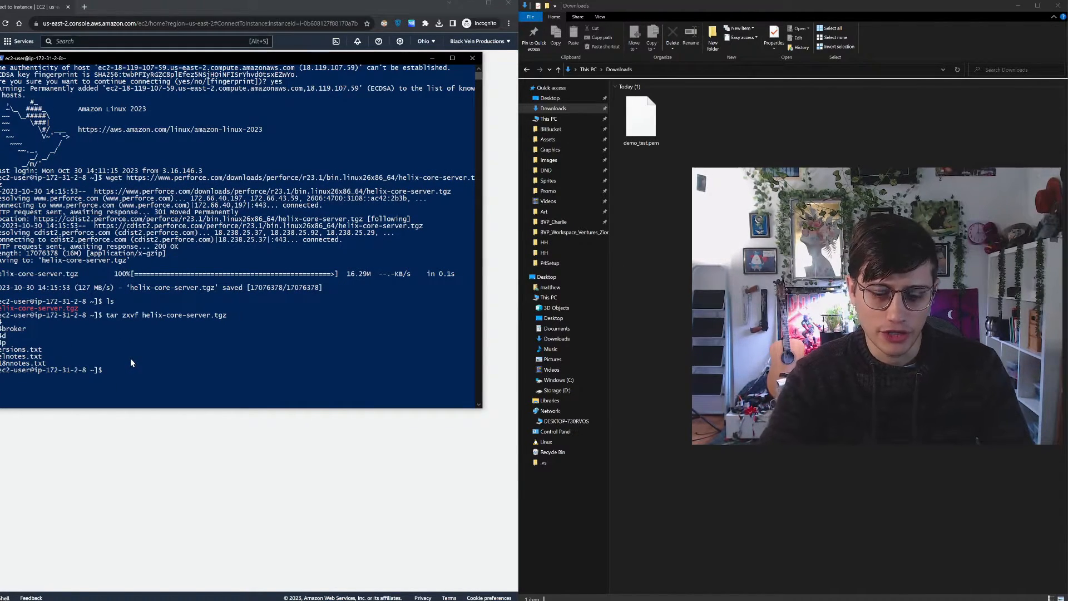
{"action": "type", "text": "ls"}
{"action": "key", "text": "Return"}
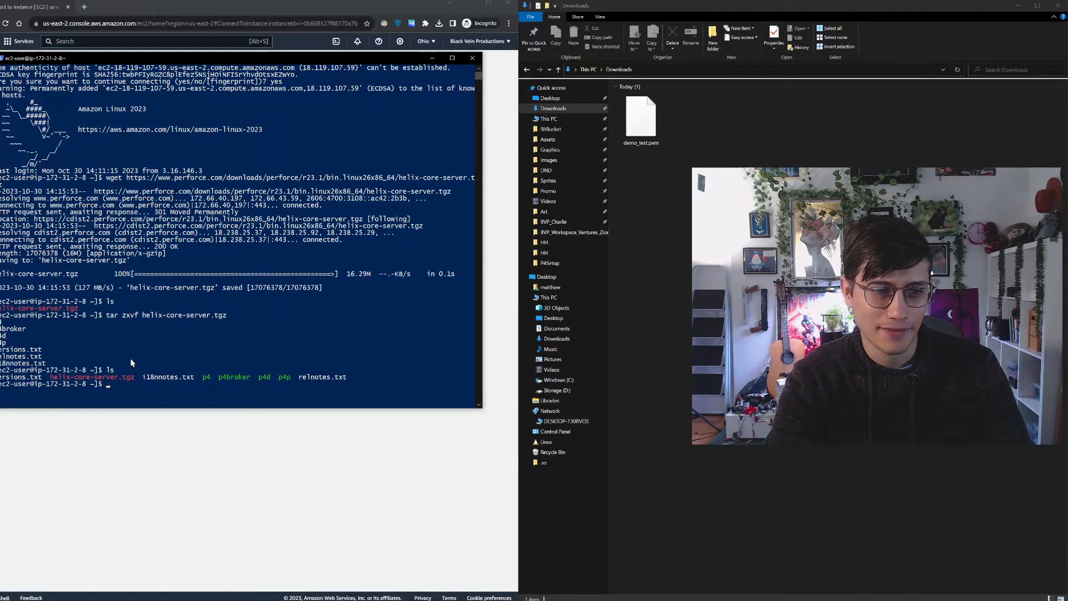
{"action": "scroll", "coordinate": [131, 362], "scroll_direction": "down", "scroll_amount": 1}
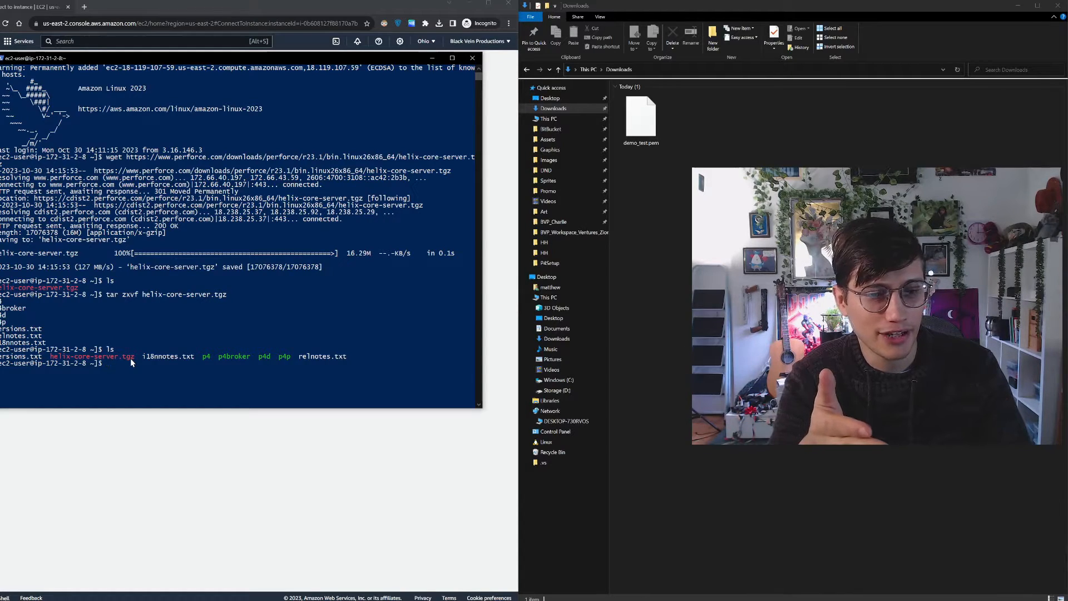
Start the Perforce server from the instance's home directory by running ./p4d
{"action": "left_click_drag", "start_coordinate": [206, 359], "coordinate": [291, 359]}
{"action": "left_click", "coordinate": [252, 375]}
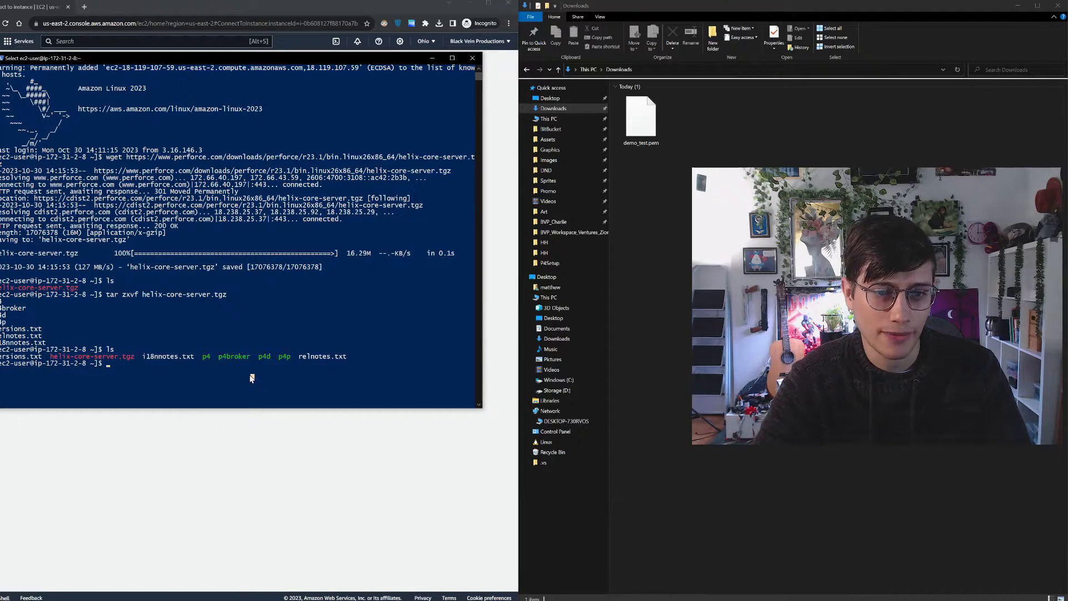
{"action": "left_click", "coordinate": [245, 375]}
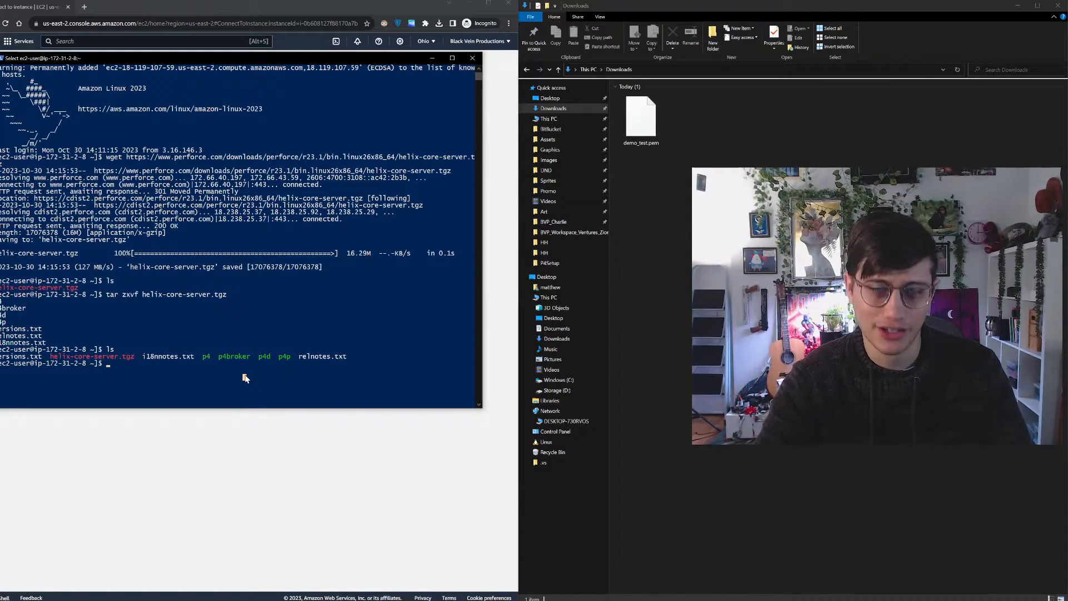
{"action": "left_click", "coordinate": [237, 371]}
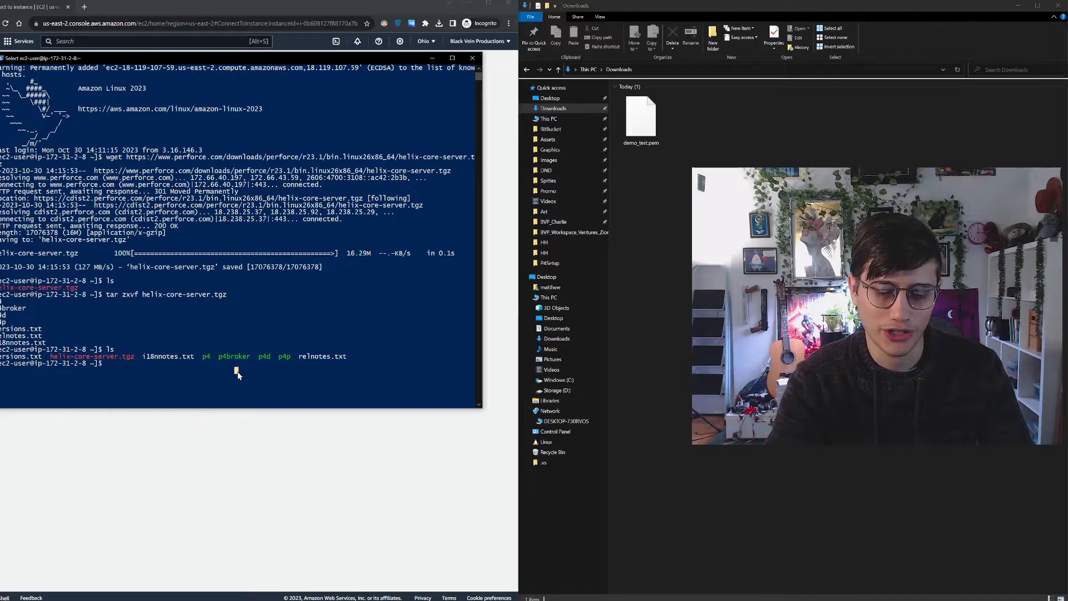
{"action": "type", "text": "./"}
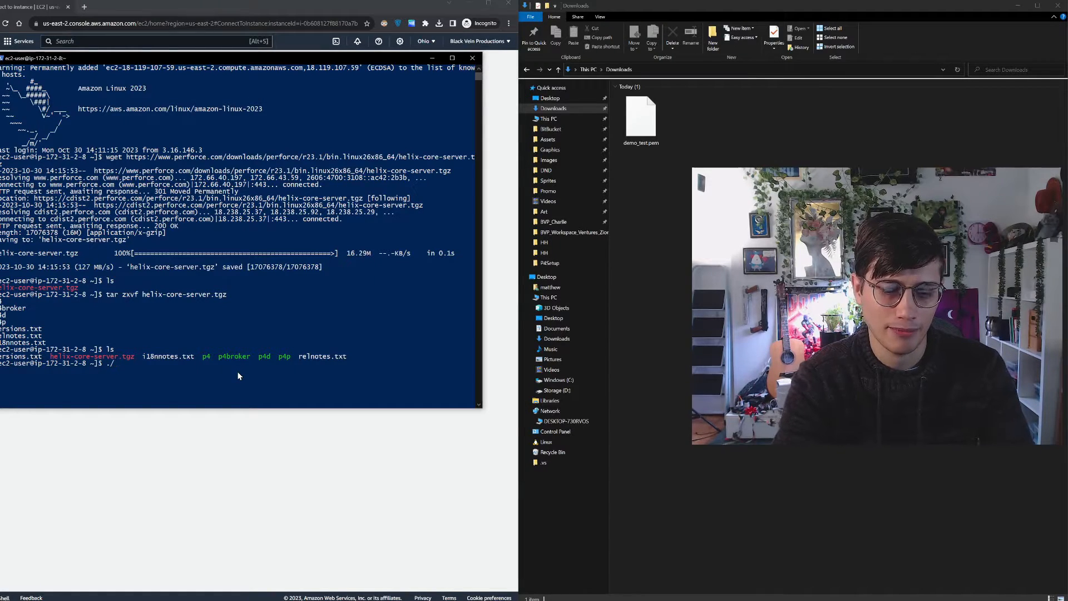
{"action": "type", "text": "p4d"}
{"action": "key", "text": "Return"}
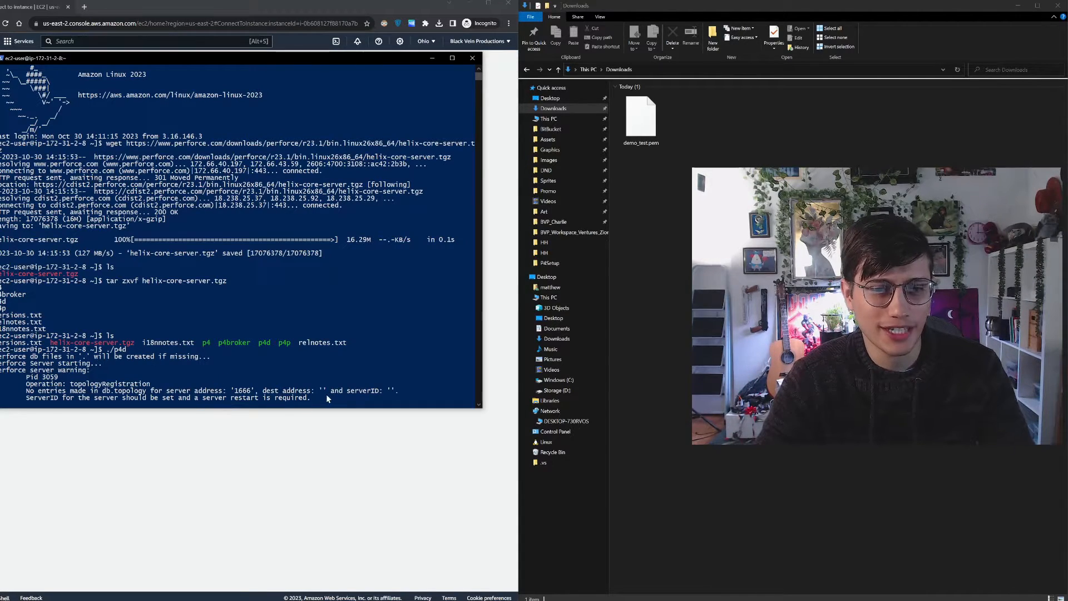
Highlight the p4d startup warning lines for review and close the SSH terminal window
{"action": "left_click_drag", "start_coordinate": [324, 397], "coordinate": [1, 370]}
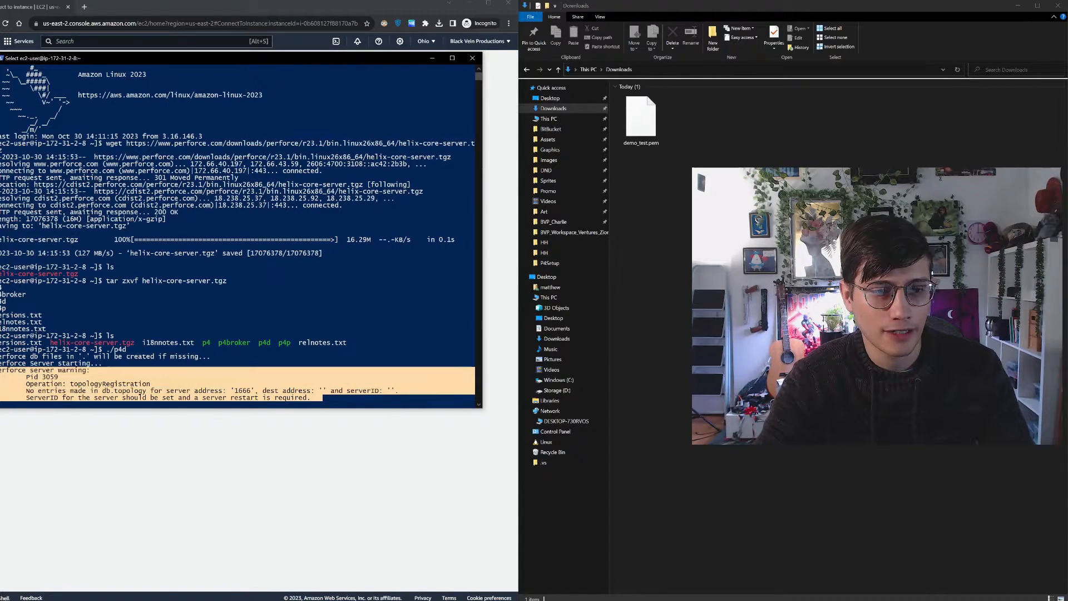
{"action": "left_click_drag", "start_coordinate": [105, 391], "coordinate": [2, 368]}
{"action": "left_click", "coordinate": [192, 384]}
{"action": "left_click", "coordinate": [143, 384]}
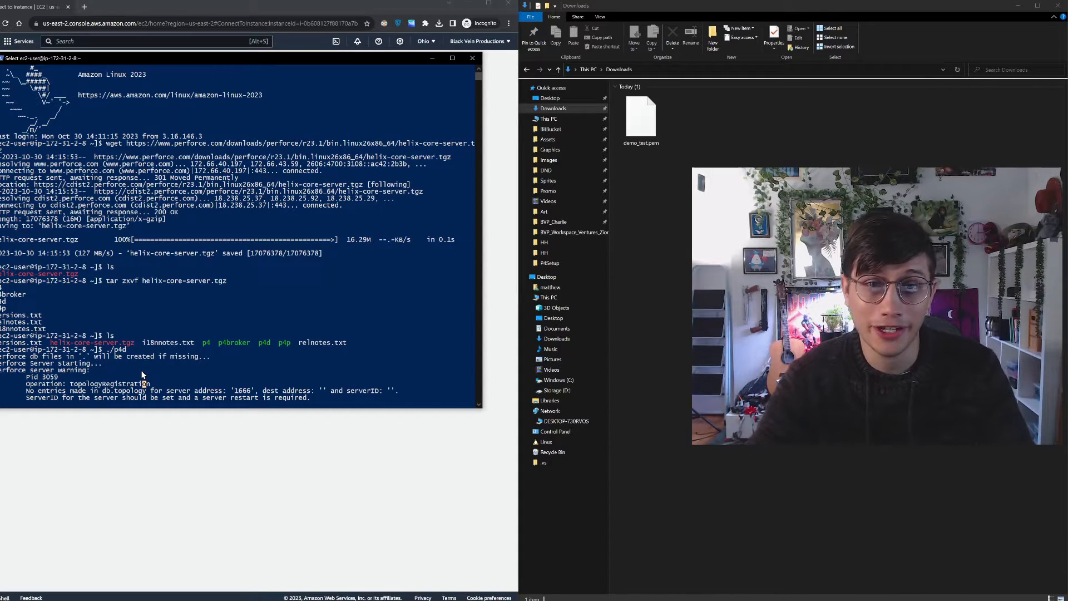
{"action": "left_click", "coordinate": [469, 61]}
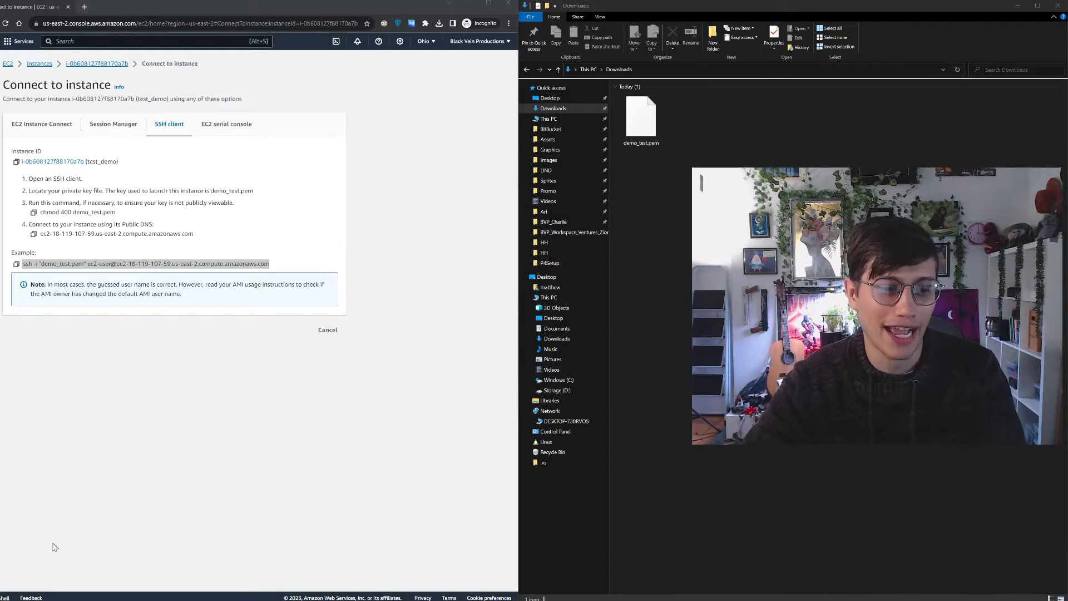
Launch Perforce Helix Admin (P4Admin) by searching the computer's programs for p4, and answer Yes to its startup dialog
{"action": "key", "text": "super"}
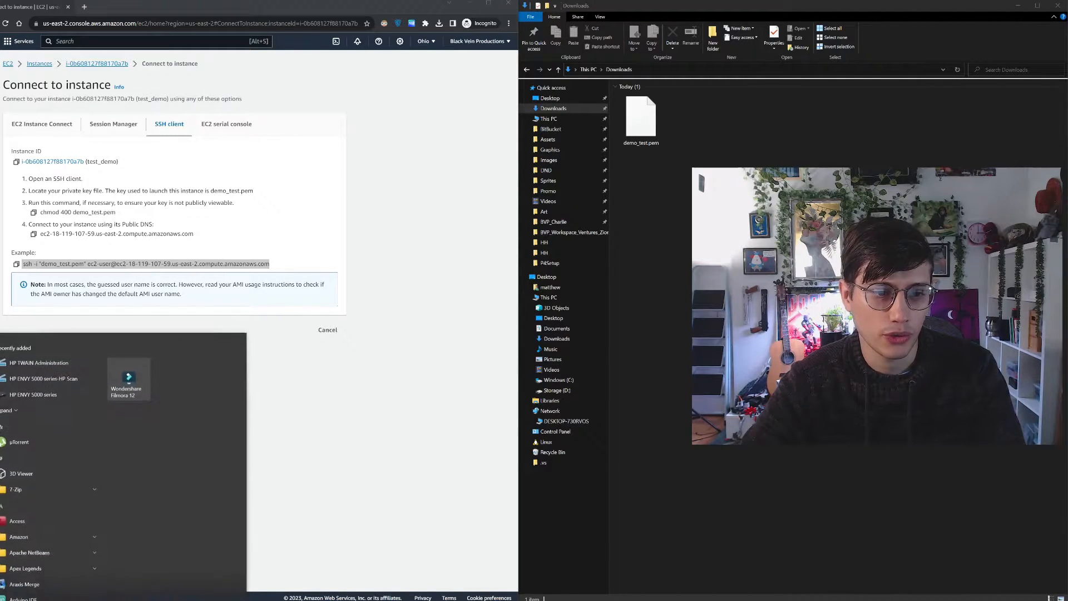
{"action": "type", "text": "p4"}
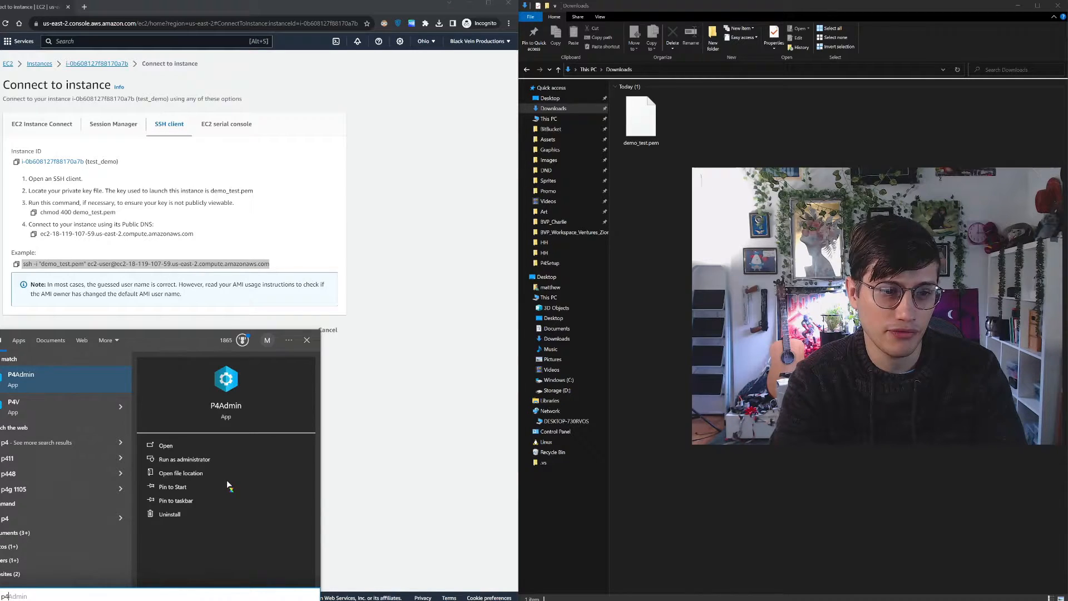
{"action": "key", "text": "Return"}
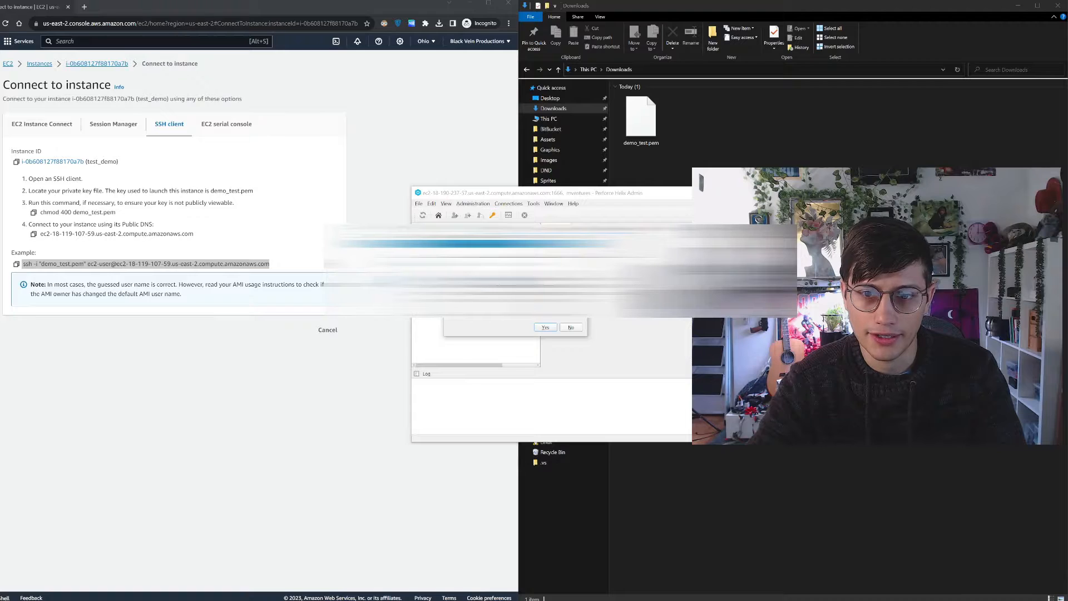
{"action": "left_click", "coordinate": [546, 328]}
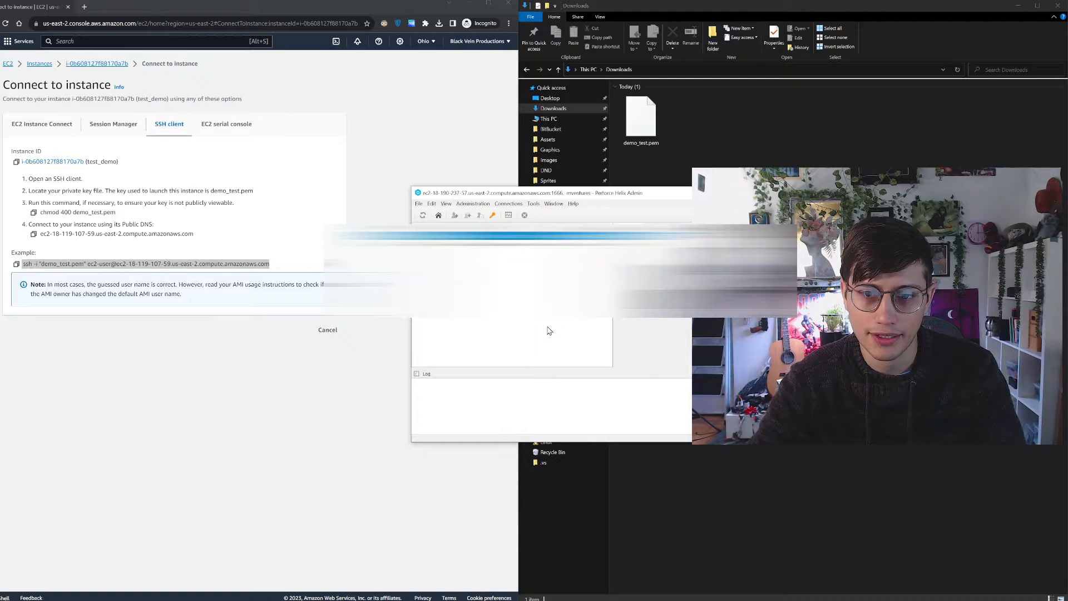
Search the web for p4admin in a new browser tab and open Perforce's Helix Admin Tool (P4Admin) download page
{"action": "left_click", "coordinate": [83, 5]}
{"action": "type", "text": "p"}
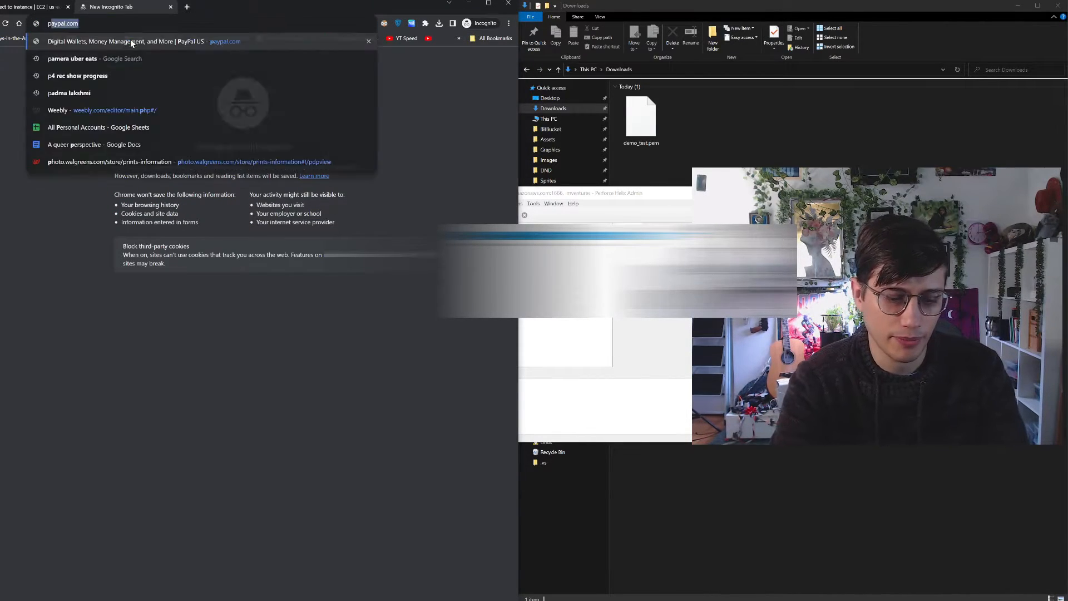
{"action": "type", "text": "4admin"}
{"action": "key", "text": "Return"}
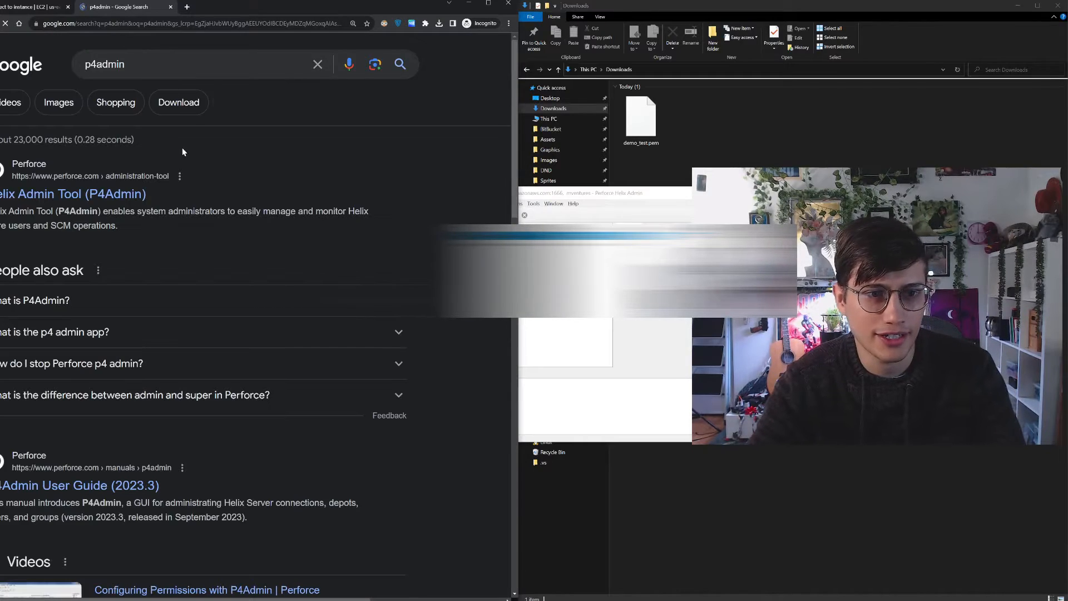
{"action": "left_click", "coordinate": [109, 191]}
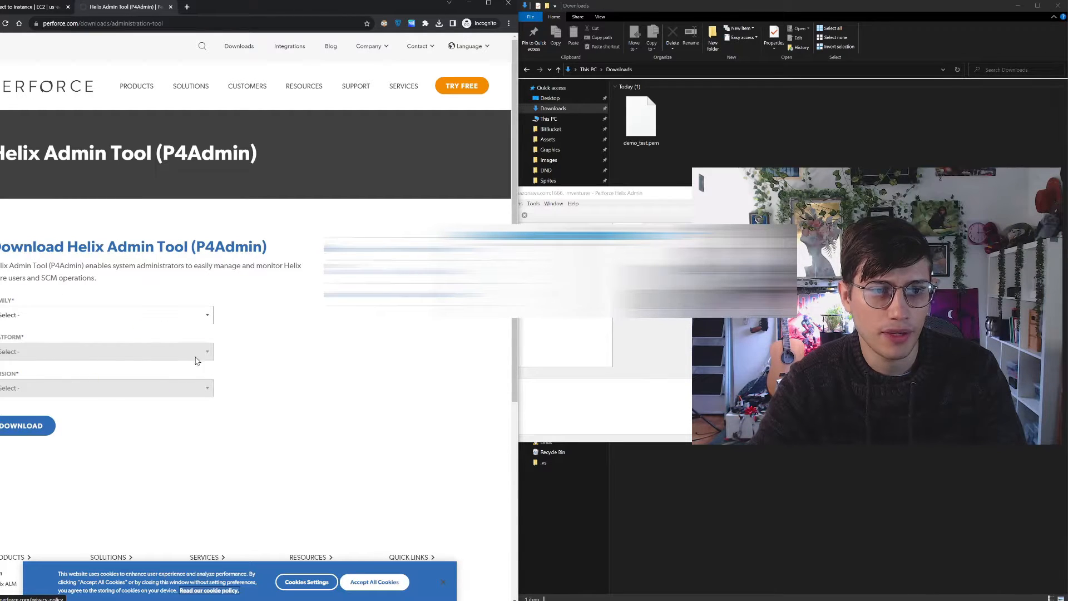
Look through the macOS, Windows and Linux family choices for the P4Admin download
{"action": "left_click", "coordinate": [142, 315]}
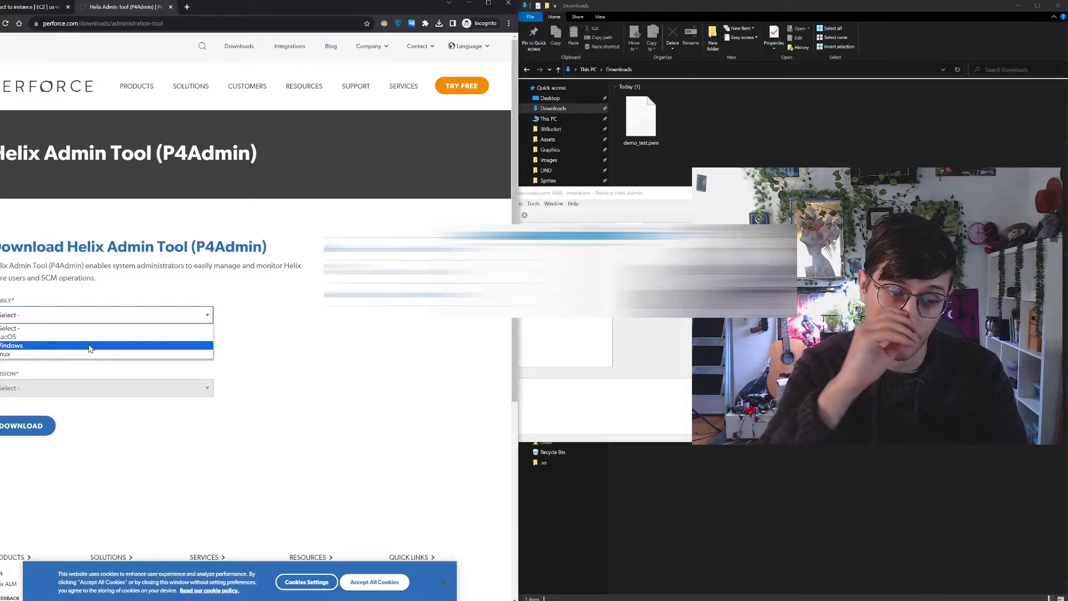
{"action": "left_click", "coordinate": [186, 327]}
{"action": "left_click", "coordinate": [119, 316]}
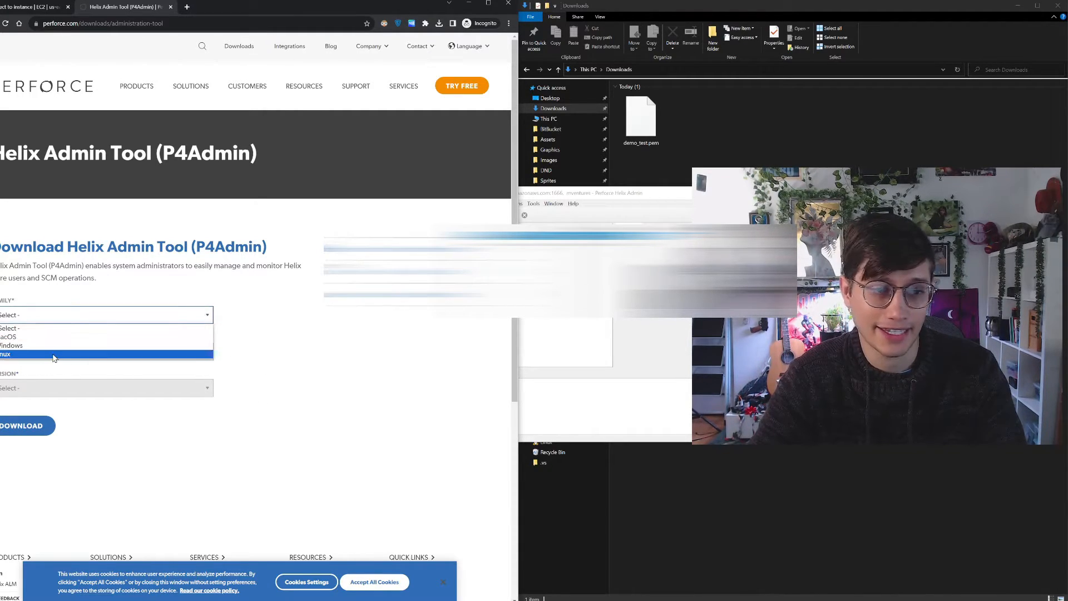
{"action": "left_click", "coordinate": [70, 336]}
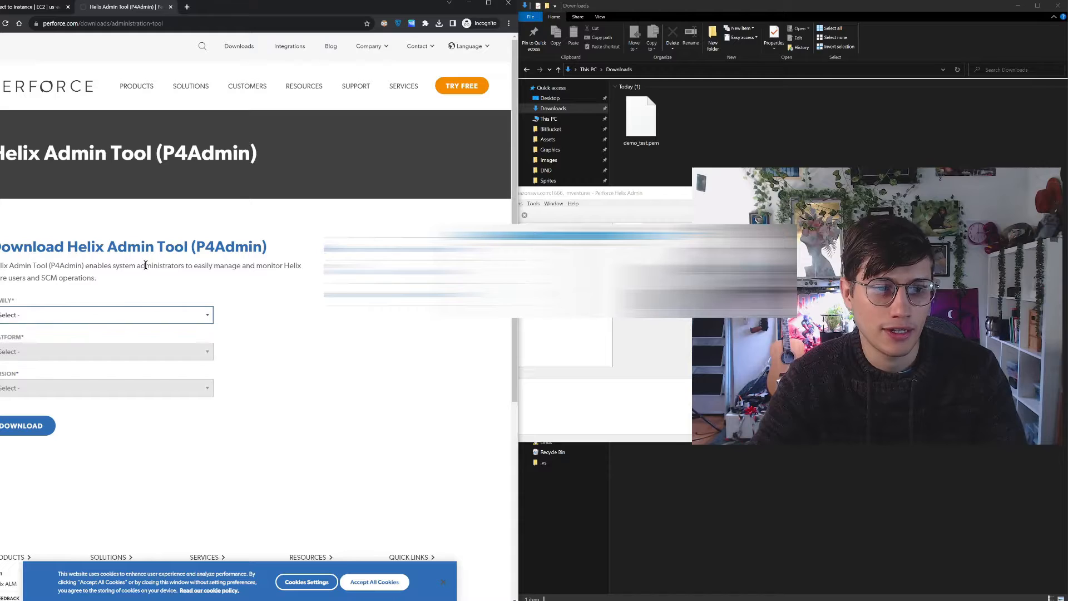
{"action": "left_click", "coordinate": [167, 315]}
{"action": "left_click", "coordinate": [102, 349]}
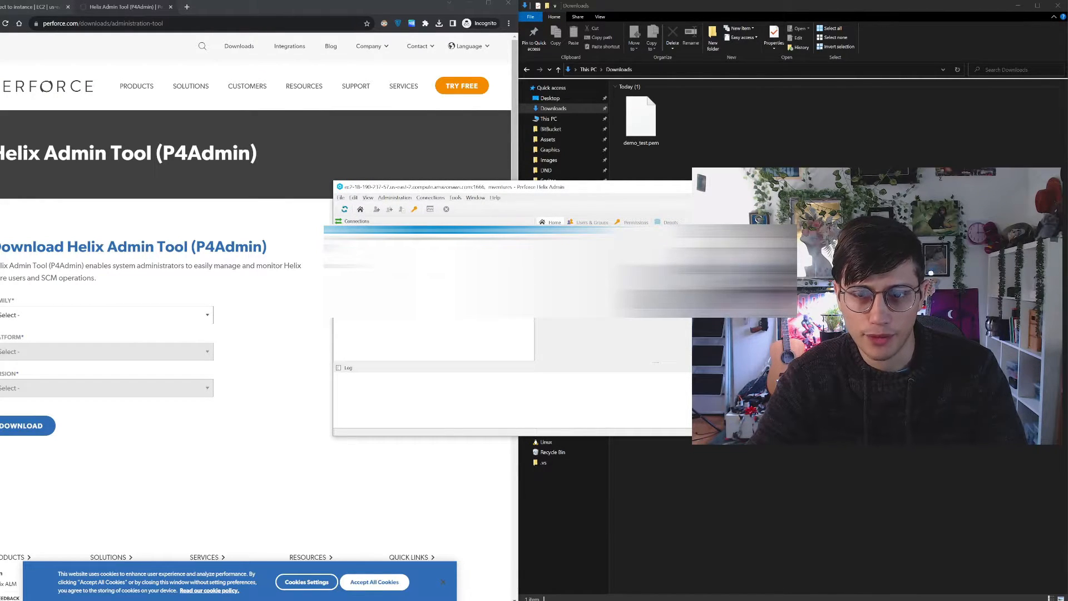
Open the new connection dialog in Perforce Helix Admin and switch back to the browser's EC2 Connect to instance page
{"action": "left_click", "coordinate": [430, 198]}
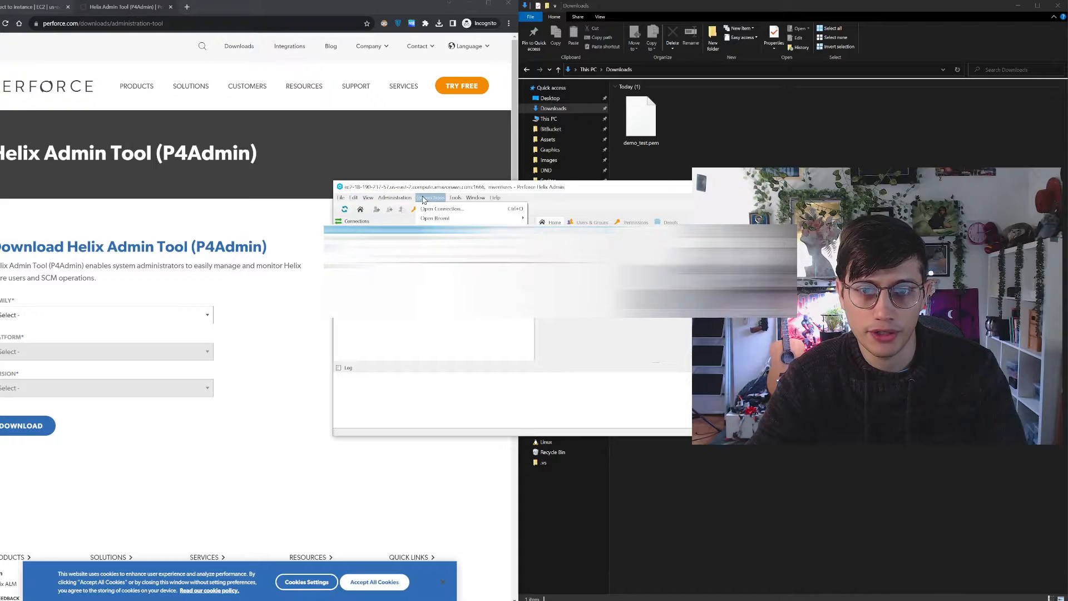
{"action": "left_click", "coordinate": [436, 209]}
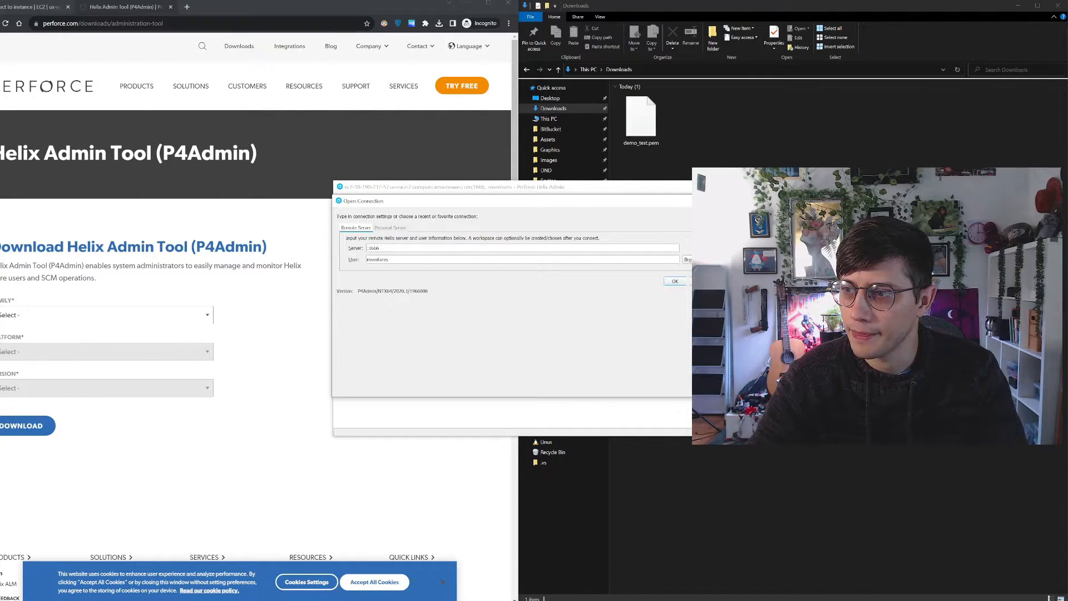
{"action": "left_click", "coordinate": [27, 6]}
{"action": "left_click", "coordinate": [227, 236]}
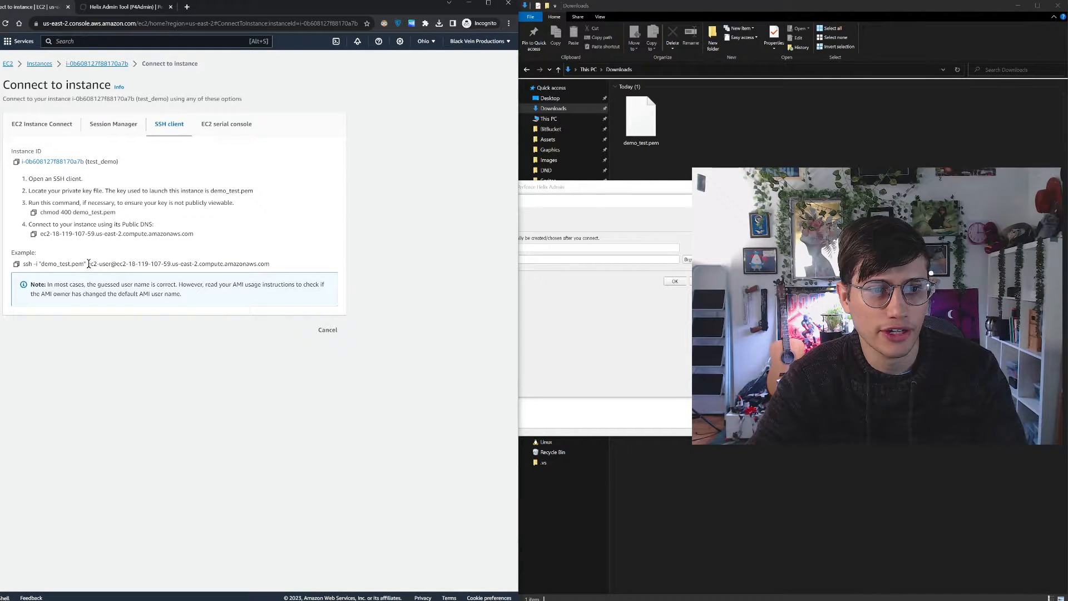
Copy the host address ec2-18-119-107-59.us-east-2.compute.amazonaws.com from the example SSH command, leaving out the ec2-user@ prefix
{"action": "left_click_drag", "start_coordinate": [96, 262], "coordinate": [273, 266]}
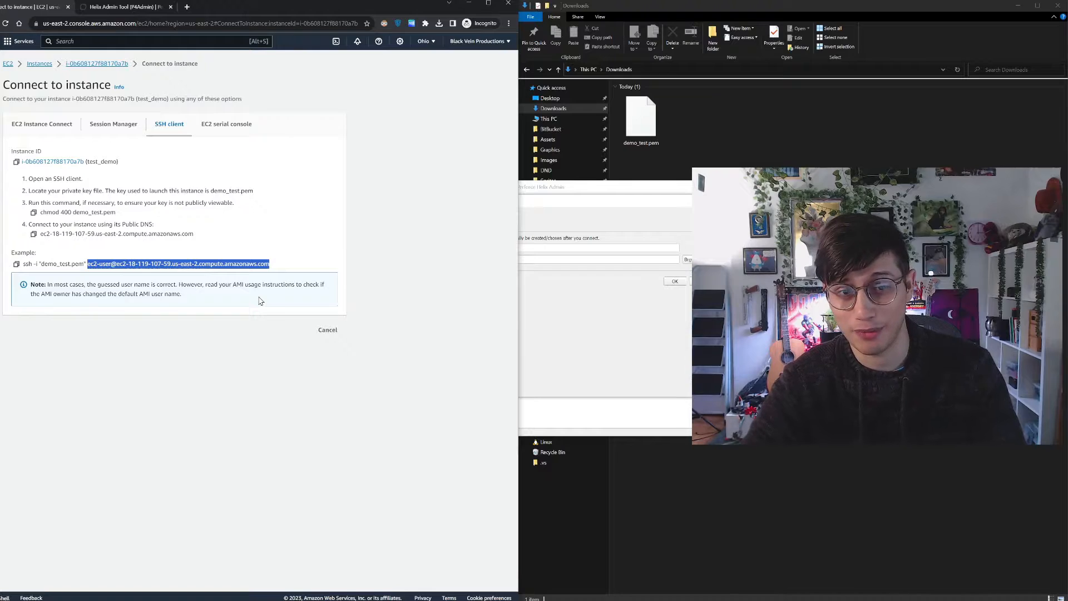
{"action": "left_click", "coordinate": [114, 264]}
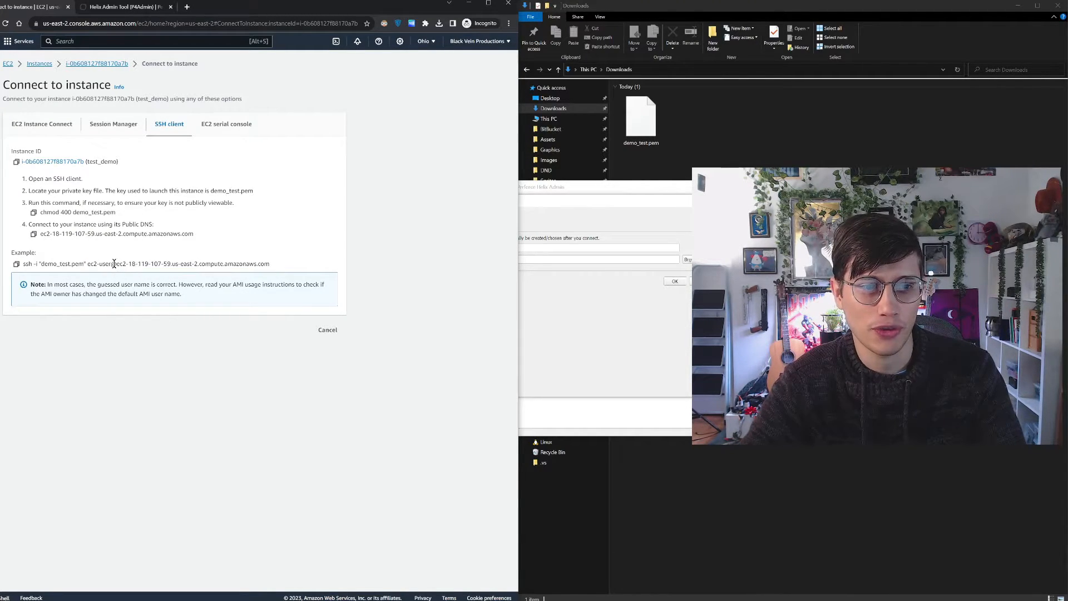
{"action": "left_click_drag", "start_coordinate": [110, 262], "coordinate": [88, 261]}
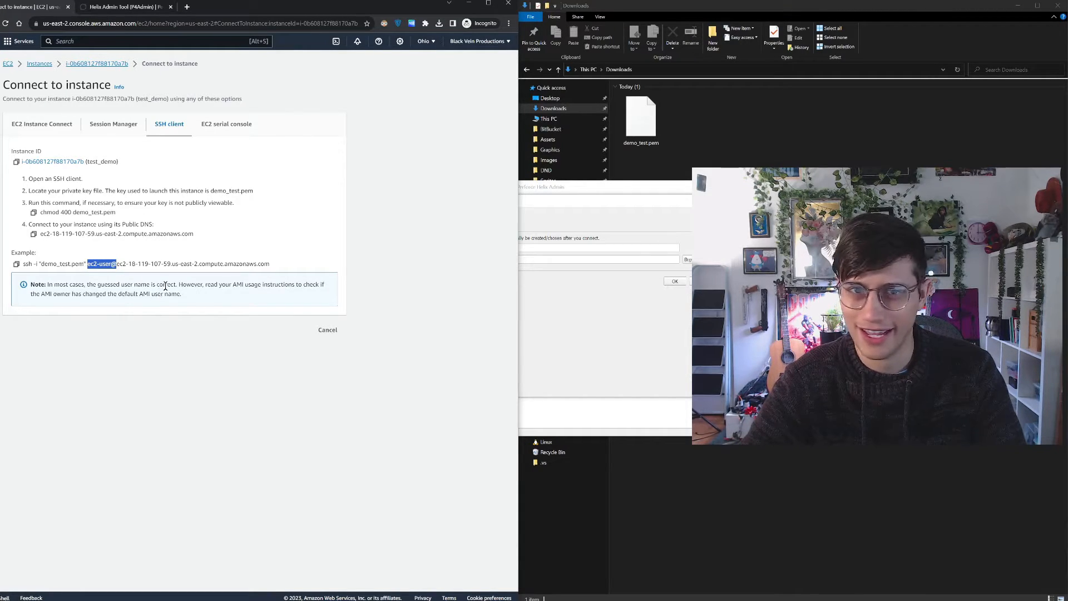
{"action": "left_click", "coordinate": [134, 265]}
{"action": "left_click_drag", "start_coordinate": [123, 264], "coordinate": [265, 261]}
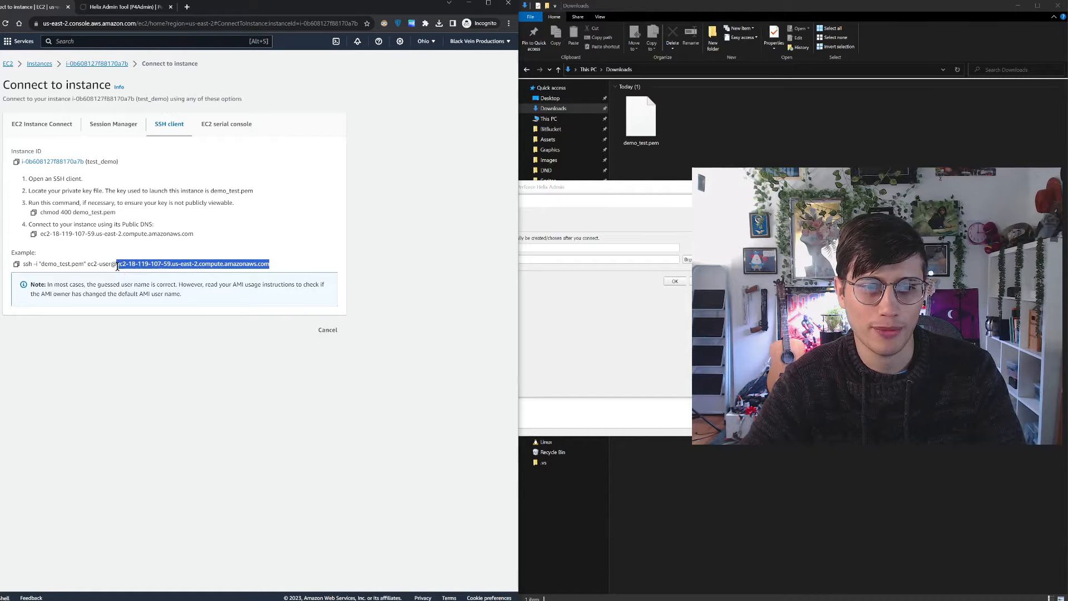
{"action": "left_click_drag", "start_coordinate": [267, 265], "coordinate": [269, 265]}
{"action": "right_click", "coordinate": [258, 268]}
{"action": "left_click", "coordinate": [284, 271]}
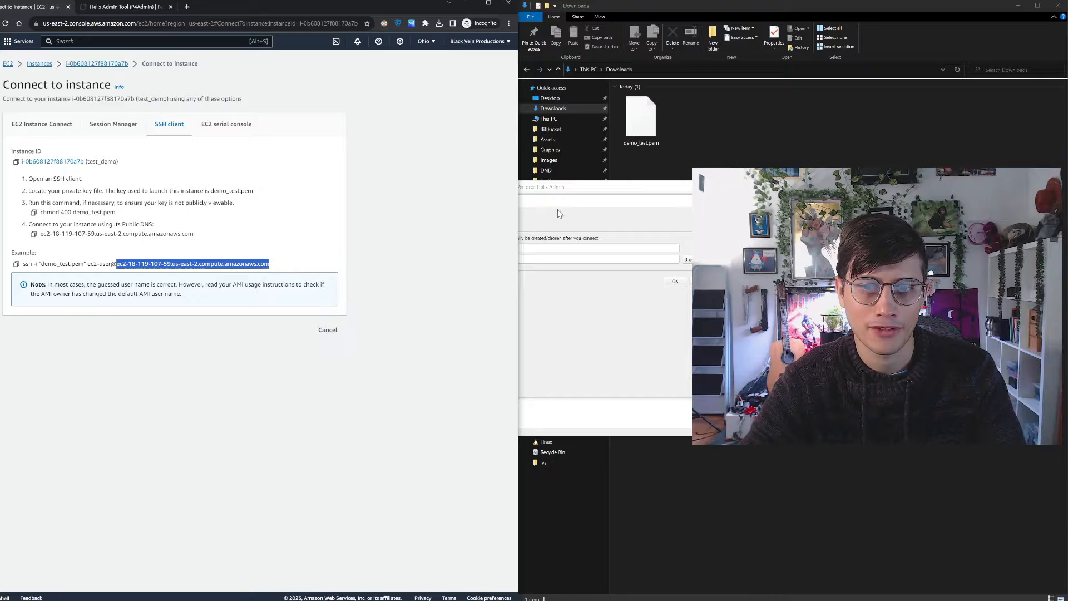
Enter ec2-18-119-107-59.us-east-2.compute.amazonaws.com:1666 as the server in Helix Admin's Open Connection dialog, keeping port 1666 after the pasted host address
{"action": "left_click", "coordinate": [560, 214]}
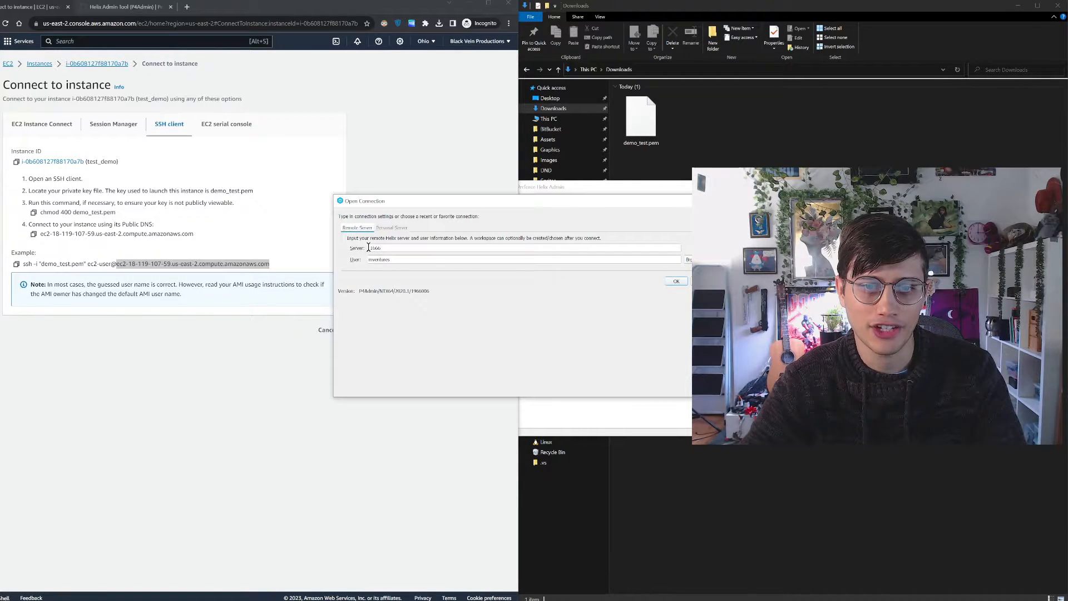
{"action": "type", "text": "v"}
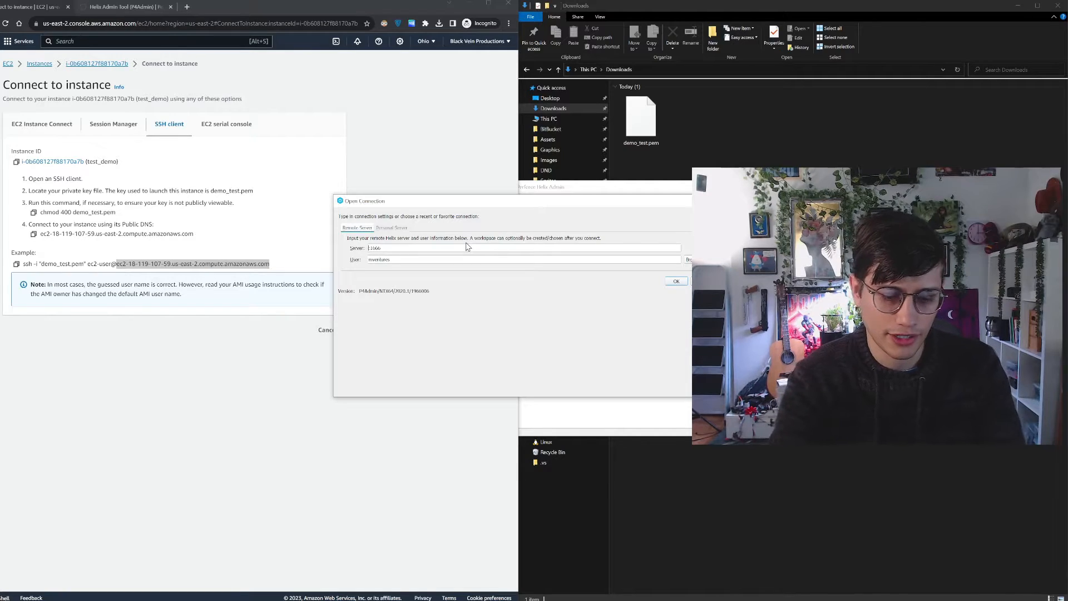
{"action": "key", "text": "BackSpace"}
{"action": "key", "text": "ctrl+v"}
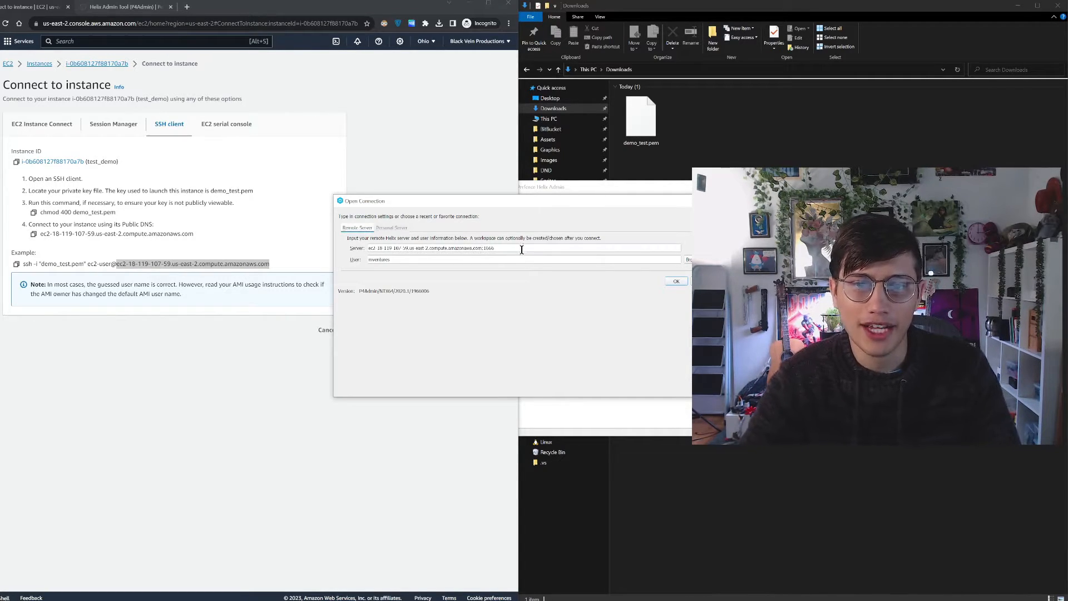
{"action": "left_click_drag", "start_coordinate": [492, 251], "coordinate": [482, 252]}
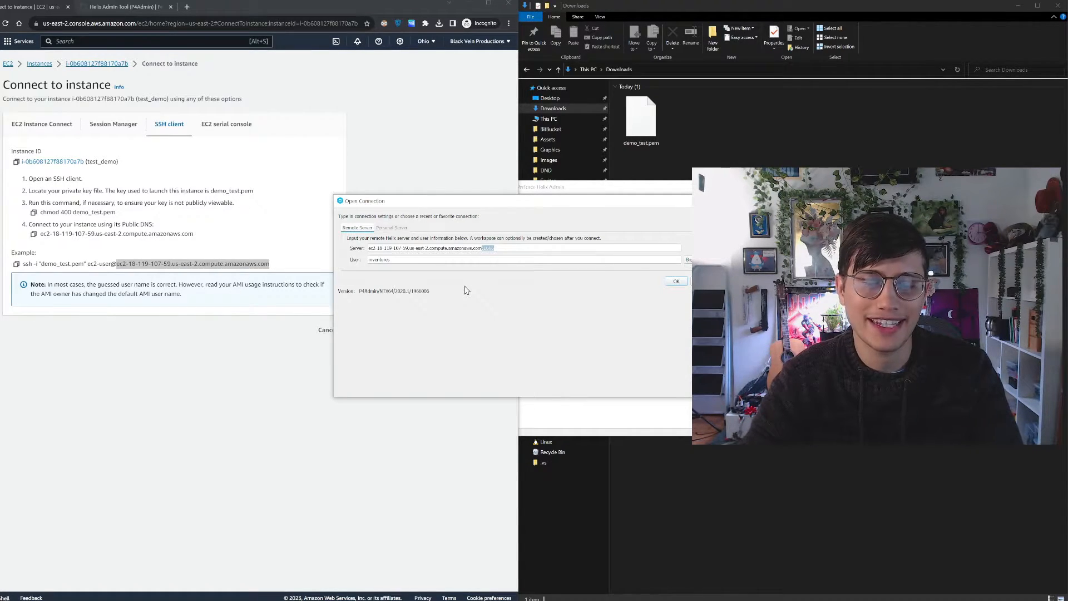
{"action": "left_click", "coordinate": [452, 262]}
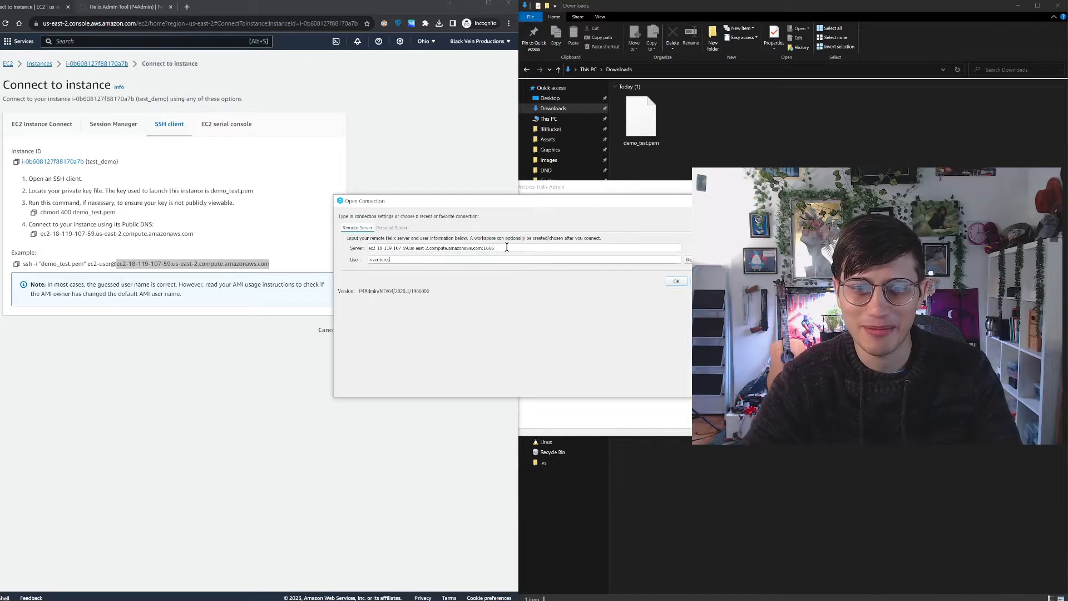
{"action": "left_click_drag", "start_coordinate": [531, 210], "coordinate": [496, 207]}
{"action": "left_click", "coordinate": [465, 244]}
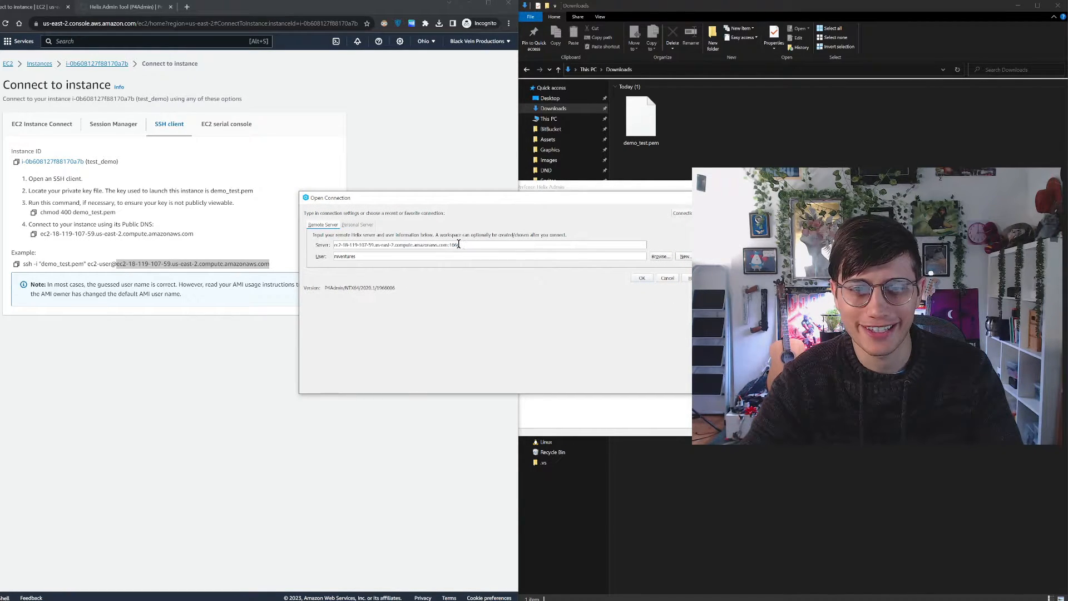
{"action": "mouse_move", "coordinate": [459, 244]}
{"action": "left_mouse_down"}
{"action": "mouse_move", "coordinate": [315, 239]}
{"action": "mouse_move", "coordinate": [443, 246]}
{"action": "left_mouse_up"}
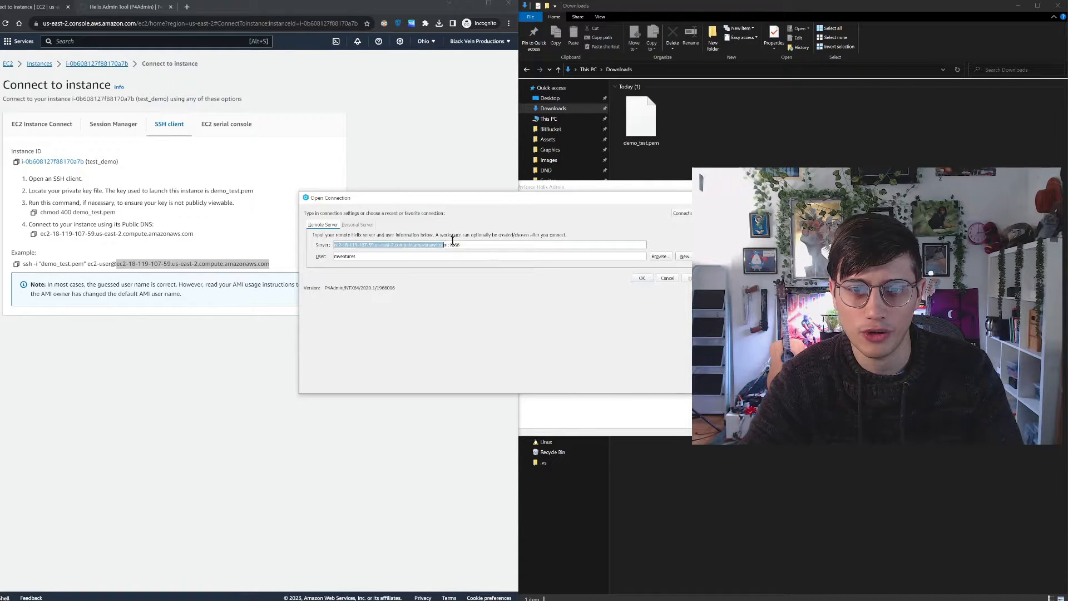
{"action": "left_click", "coordinate": [451, 245]}
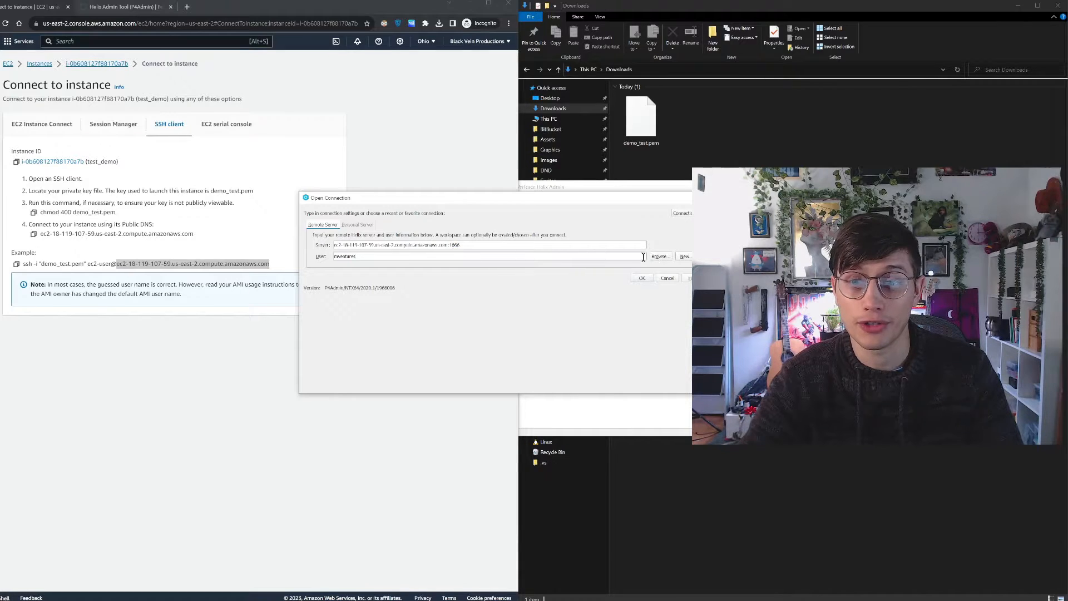
Create a new user on the server with a user name, full name and e-mail but no password, and accept the prompt
{"action": "left_click", "coordinate": [685, 256]}
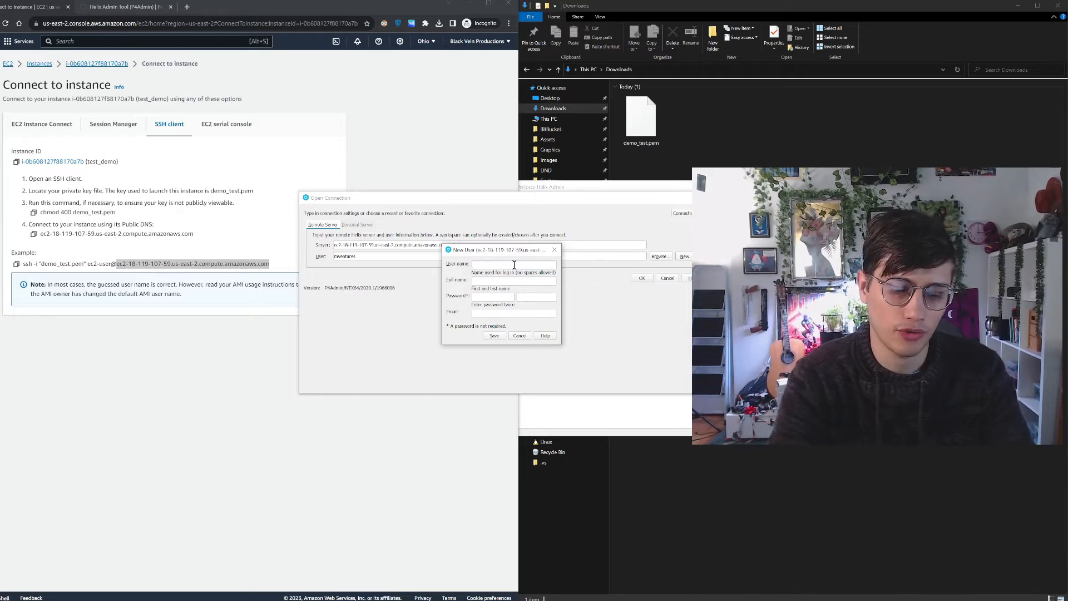
{"action": "type", "text": "bobby"}
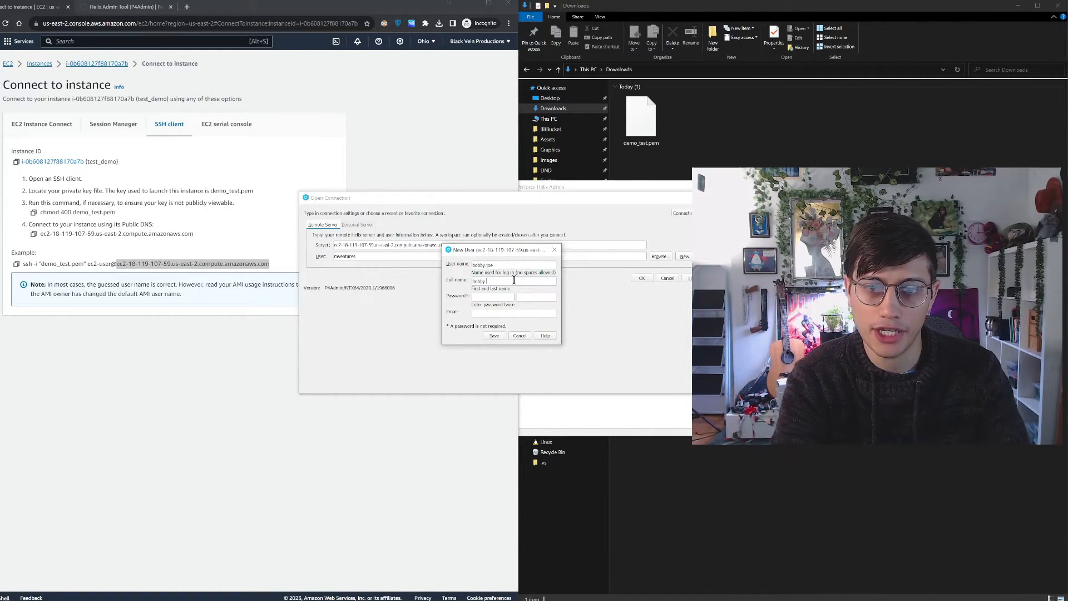
{"action": "type", "text": "joe"}
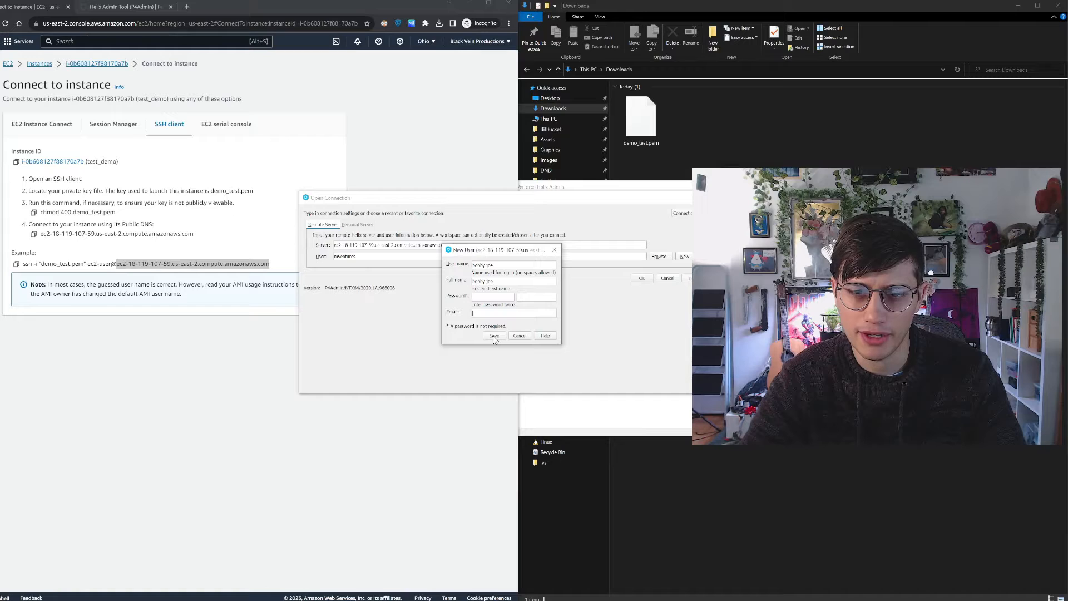
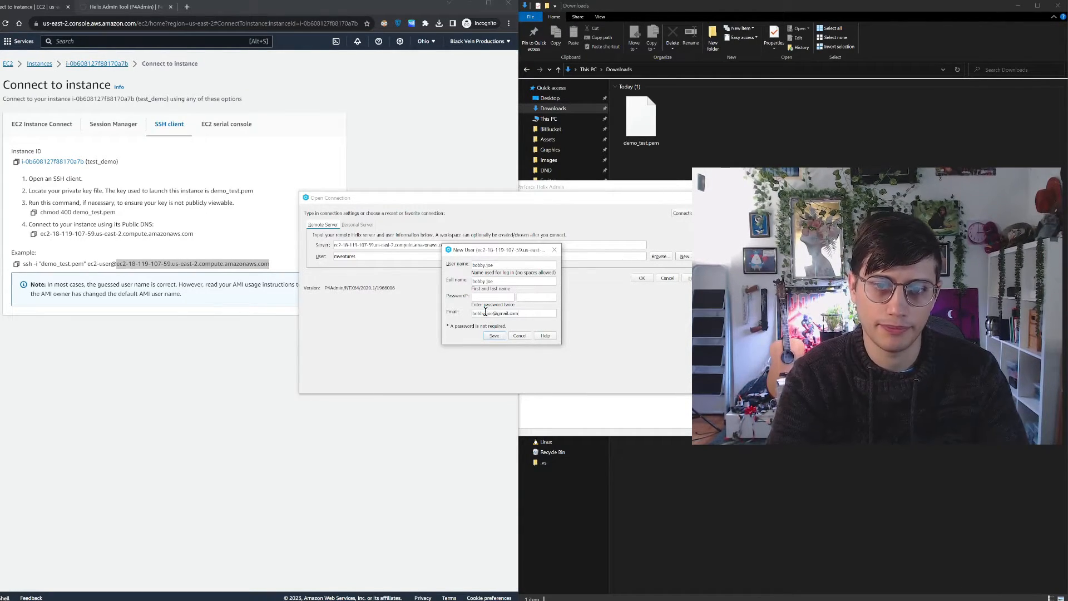
{"action": "key", "text": "Return"}
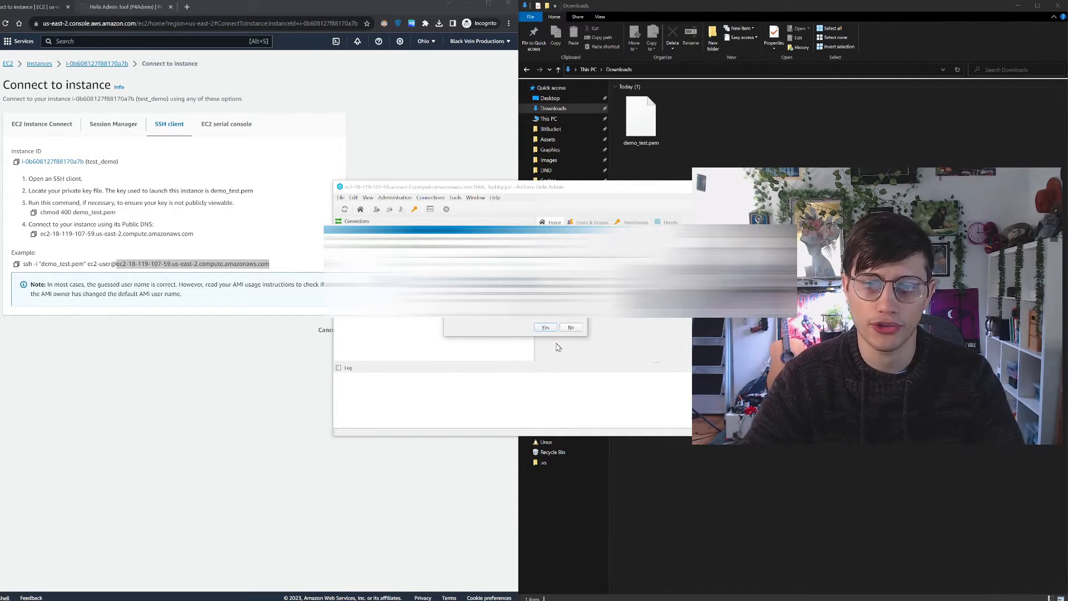
{"action": "left_click", "coordinate": [546, 328]}
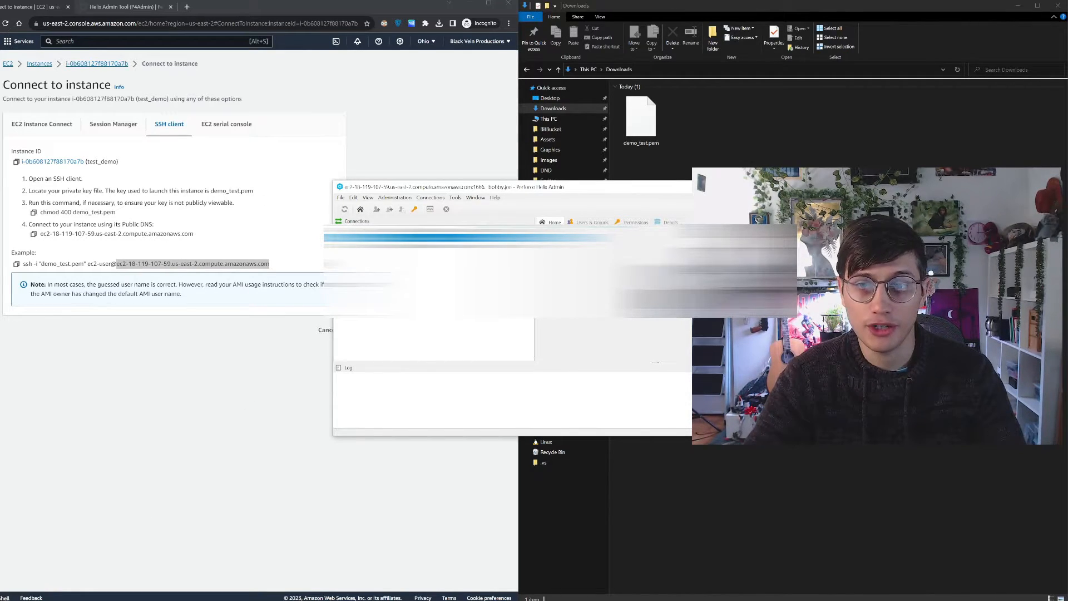
Create a new folder named BobbyJoeRepo in the Downloads folder
{"action": "left_click", "coordinate": [721, 160]}
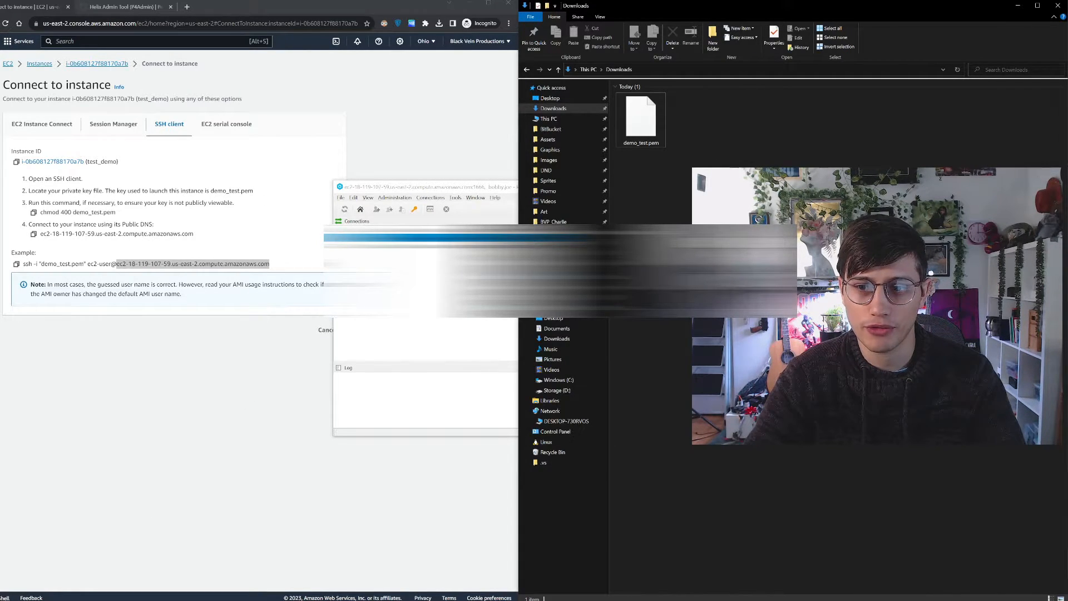
{"action": "mouse_move", "coordinate": [743, 364]}
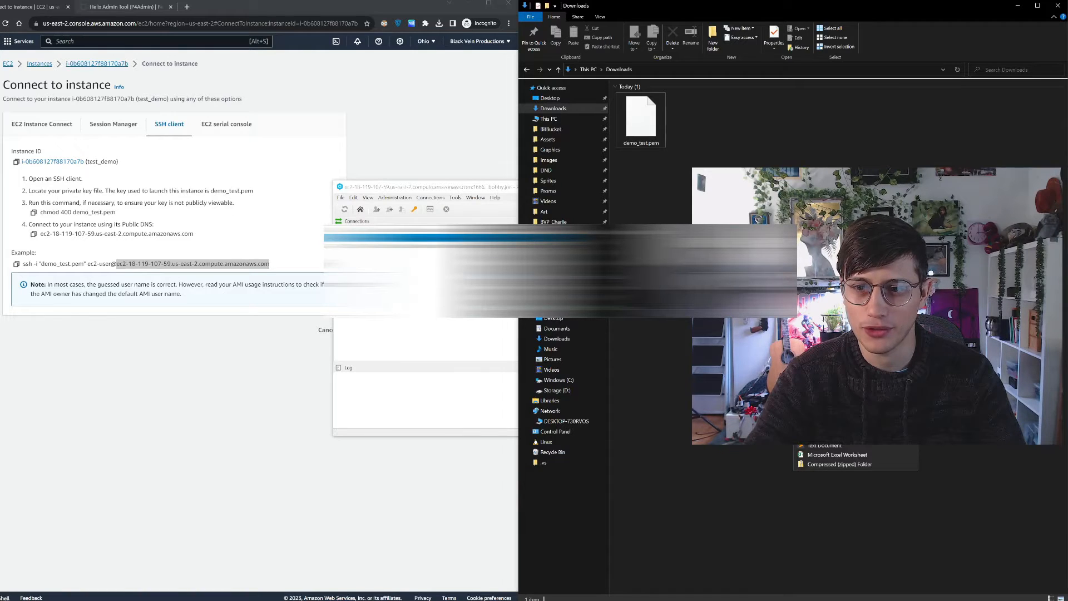
{"action": "left_click", "coordinate": [818, 366]}
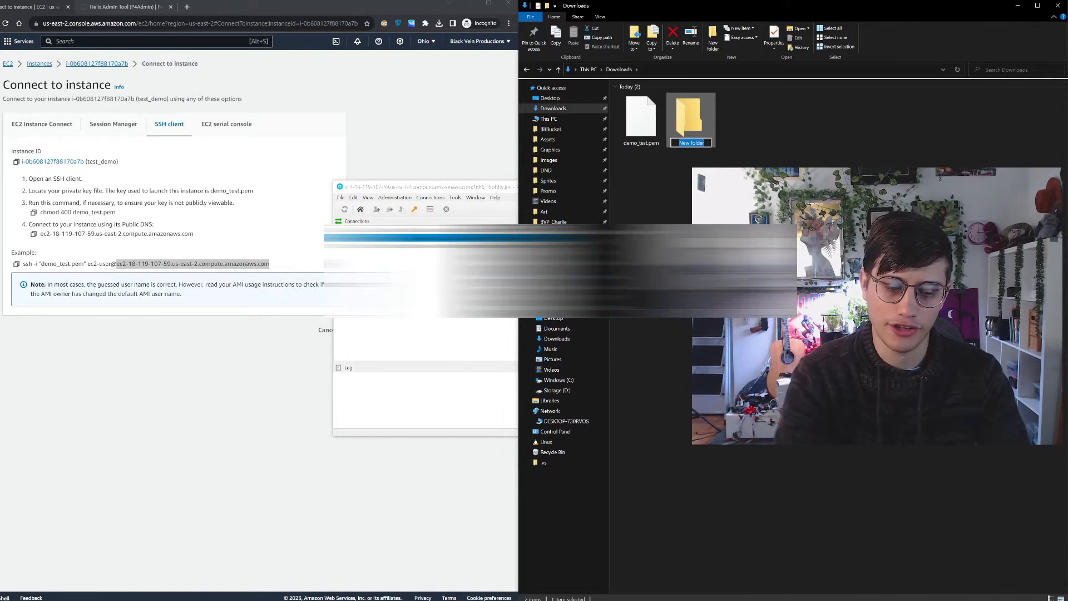
{"action": "type", "text": "Bo"}
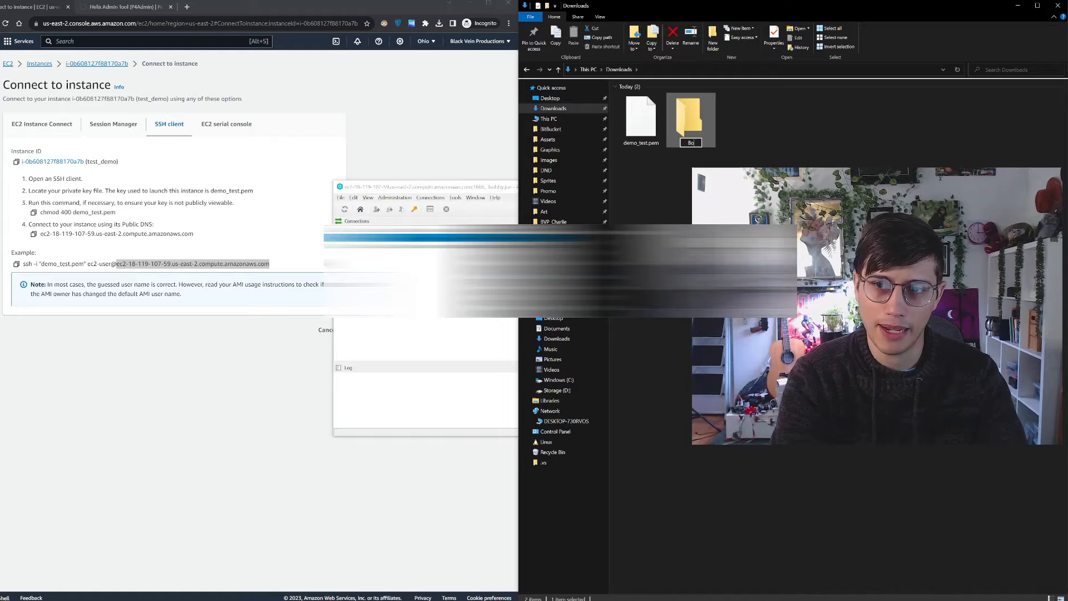
{"action": "type", "text": "bby"}
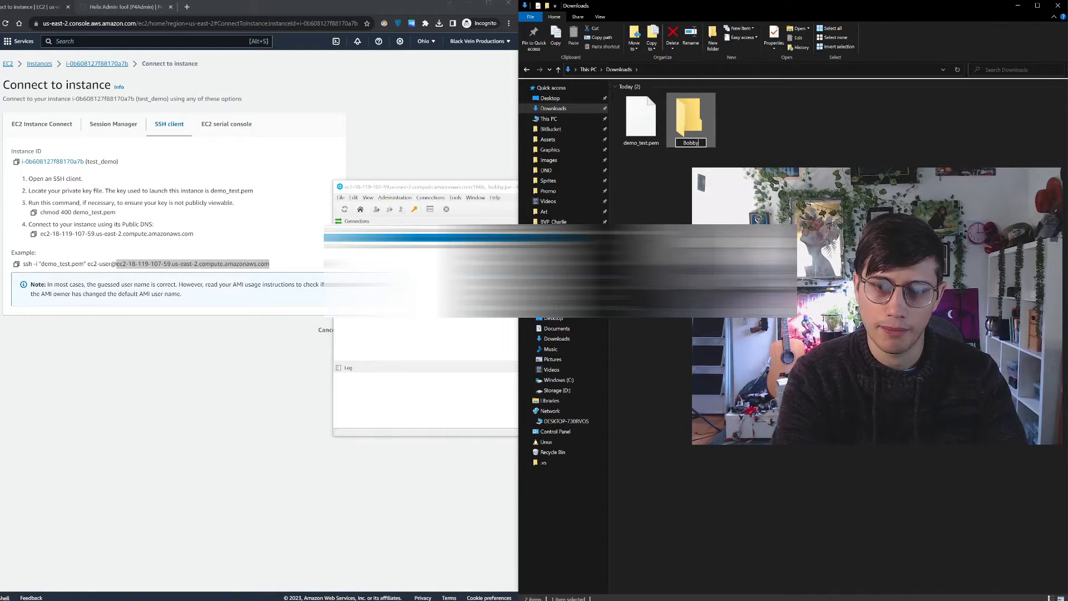
{"action": "type", "text": "JoeRepo"}
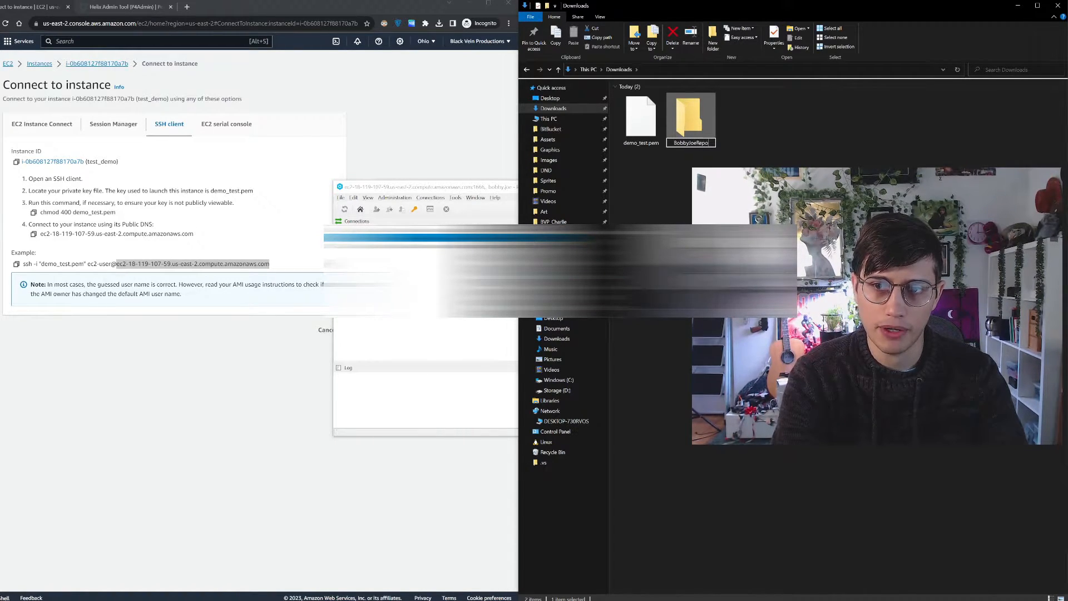
{"action": "key", "text": "Return"}
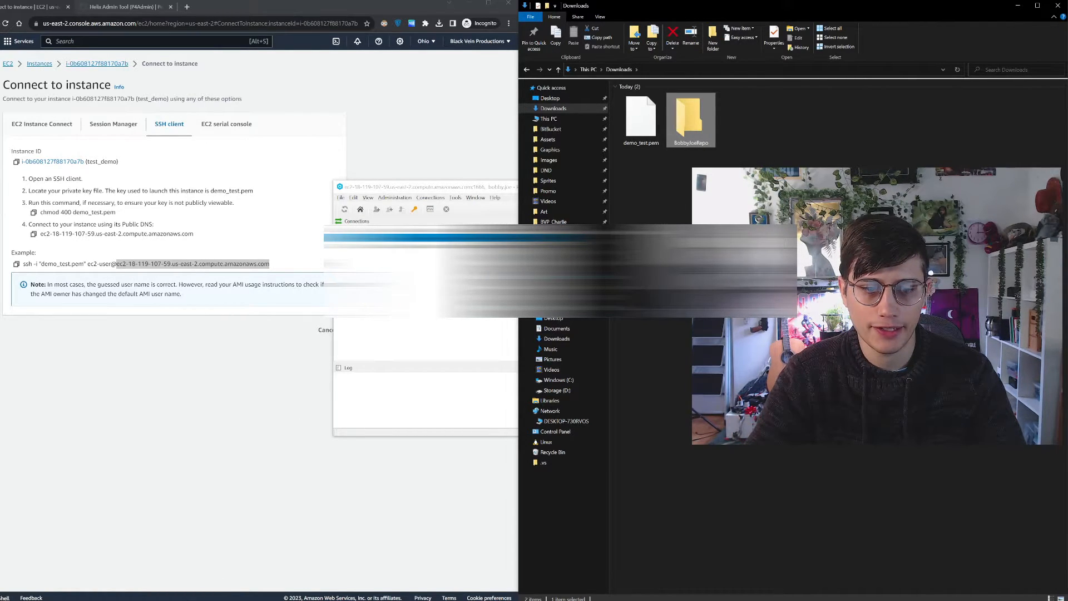
Search the web for p4v in a new browser tab and open Perforce's Helix Visual Client (P4V) download page
{"action": "left_click", "coordinate": [190, 600]}
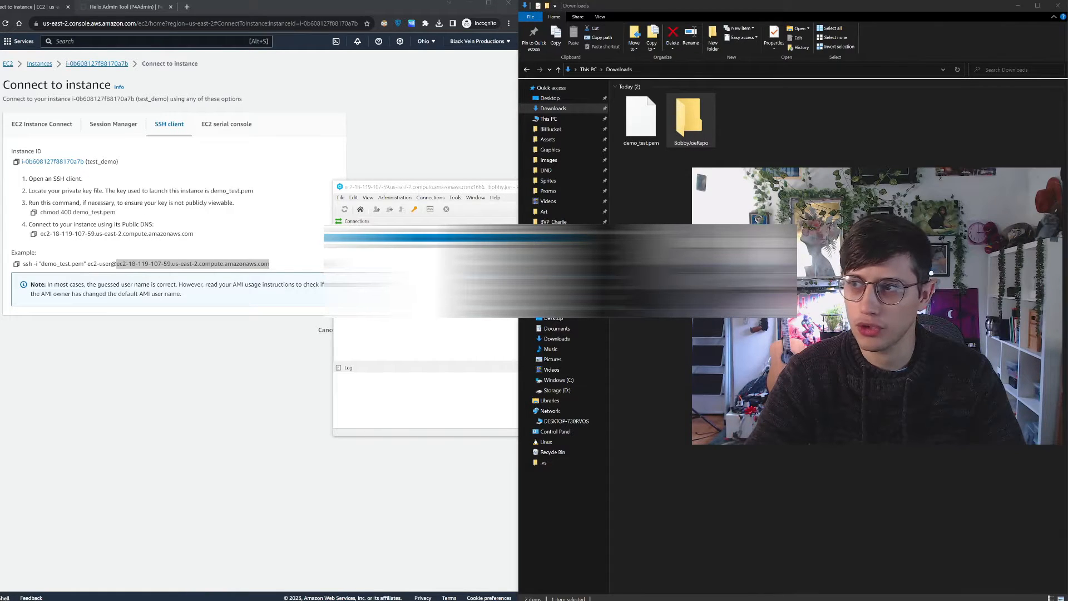
{"action": "left_click", "coordinate": [187, 7]}
{"action": "type", "text": "p4v increase font size"}
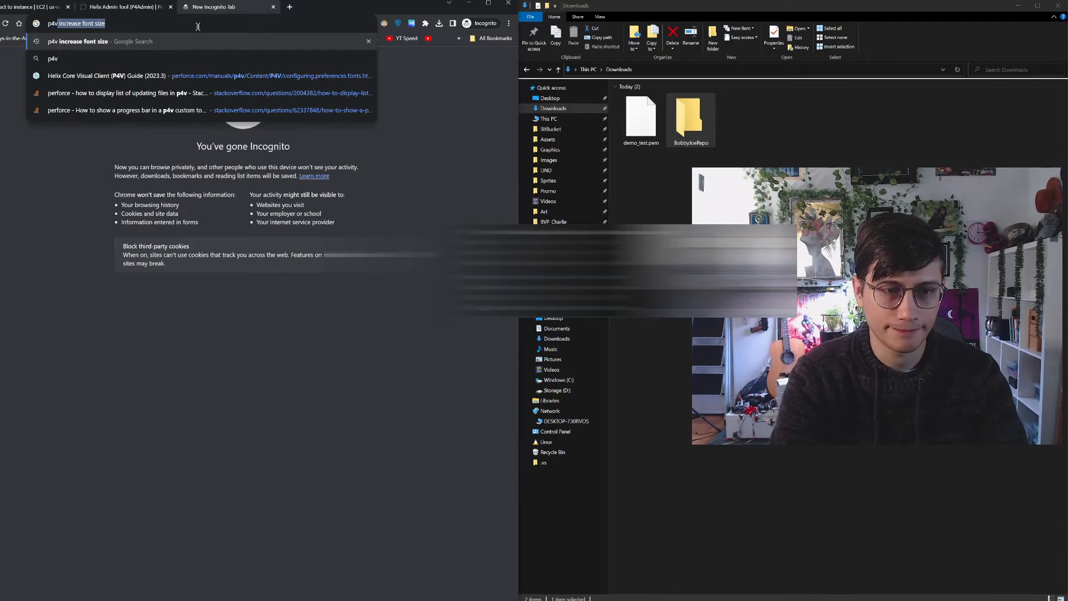
{"action": "key", "text": "Return"}
{"action": "left_click_drag", "start_coordinate": [101, 66], "coordinate": [185, 64]}
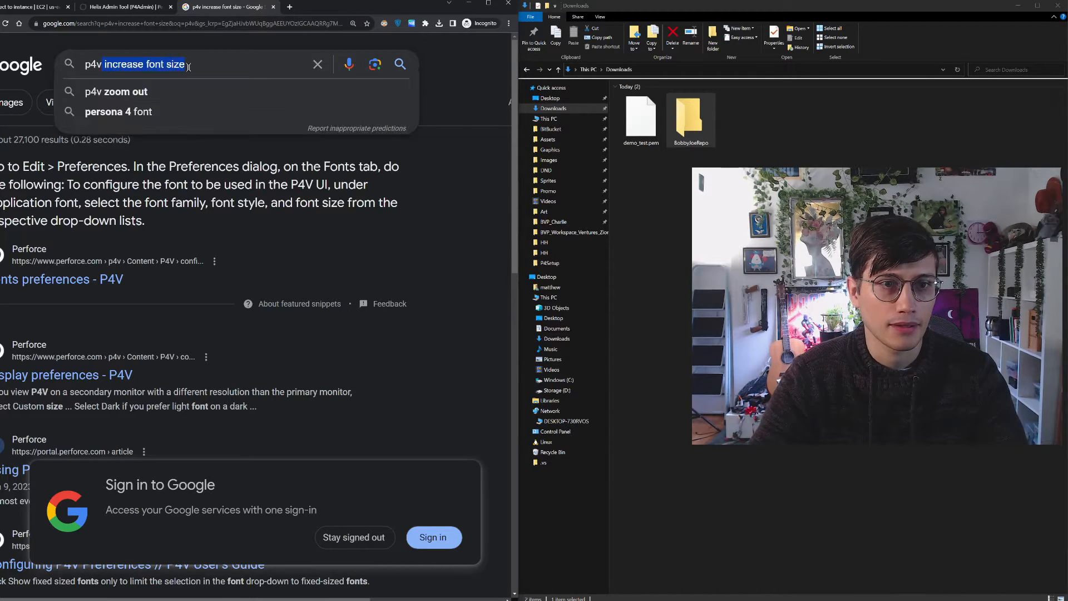
{"action": "key", "text": "BackSpace"}
{"action": "key", "text": "Return"}
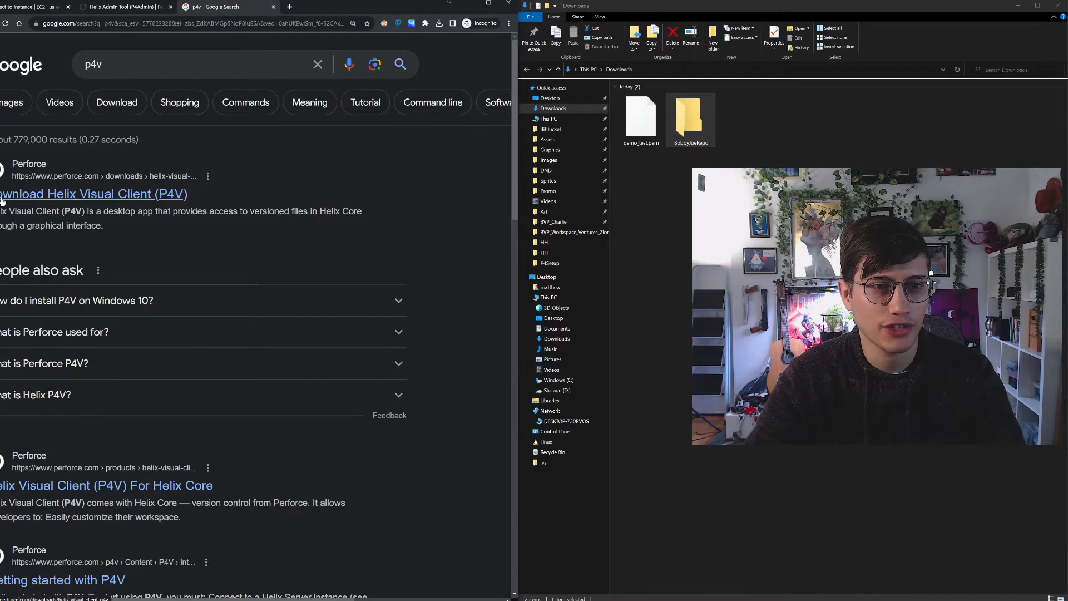
{"action": "left_click", "coordinate": [27, 201]}
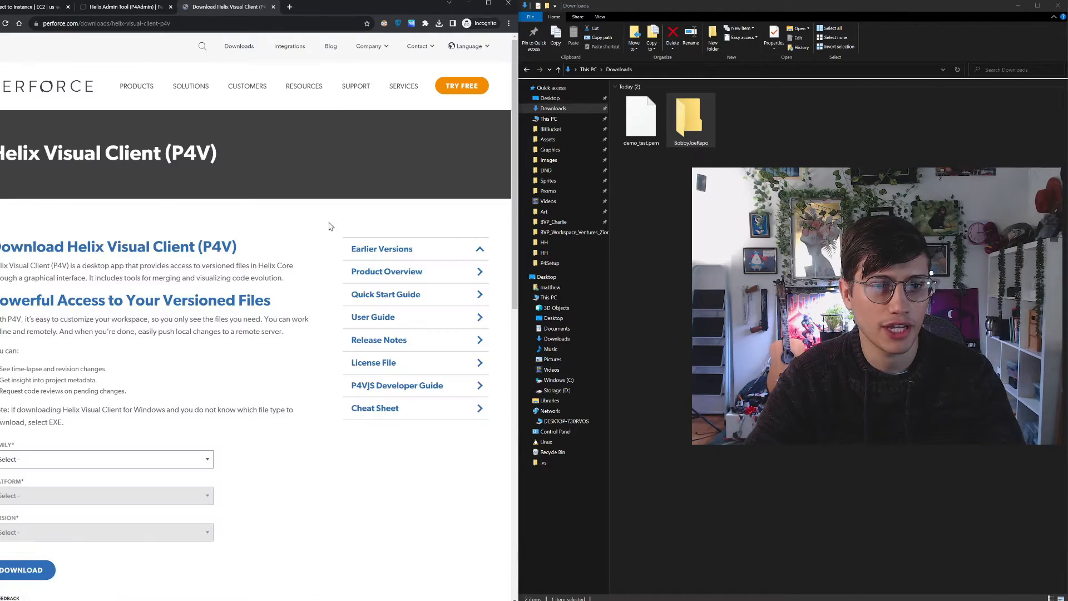
Look through the family choices for the Helix Visual Client (P4V) download
{"action": "scroll", "coordinate": [152, 351], "scroll_direction": "down", "scroll_amount": 2}
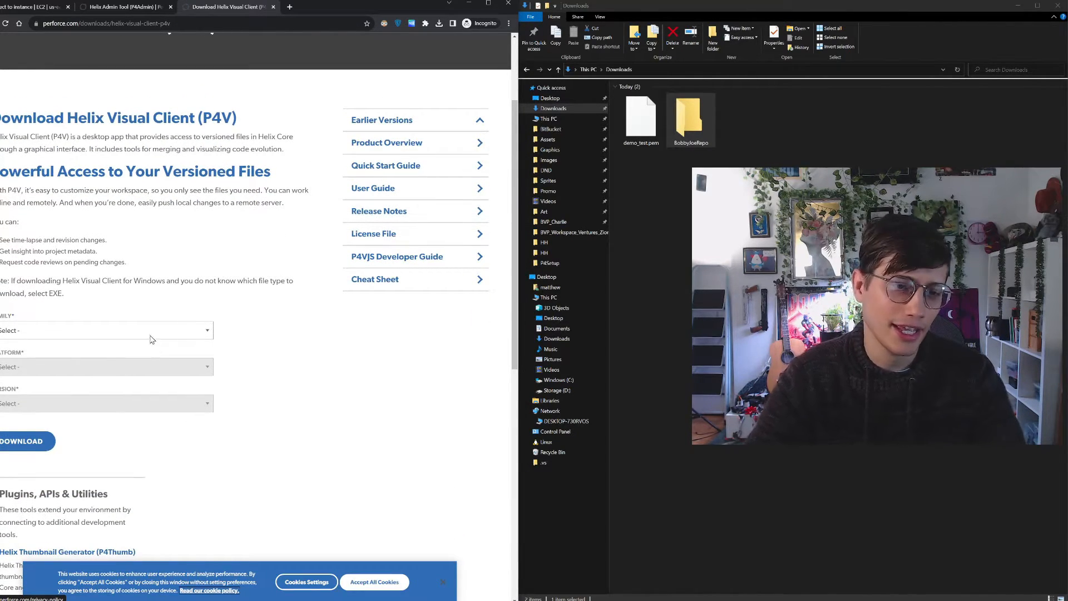
{"action": "left_click", "coordinate": [148, 333]}
{"action": "left_click", "coordinate": [130, 270]}
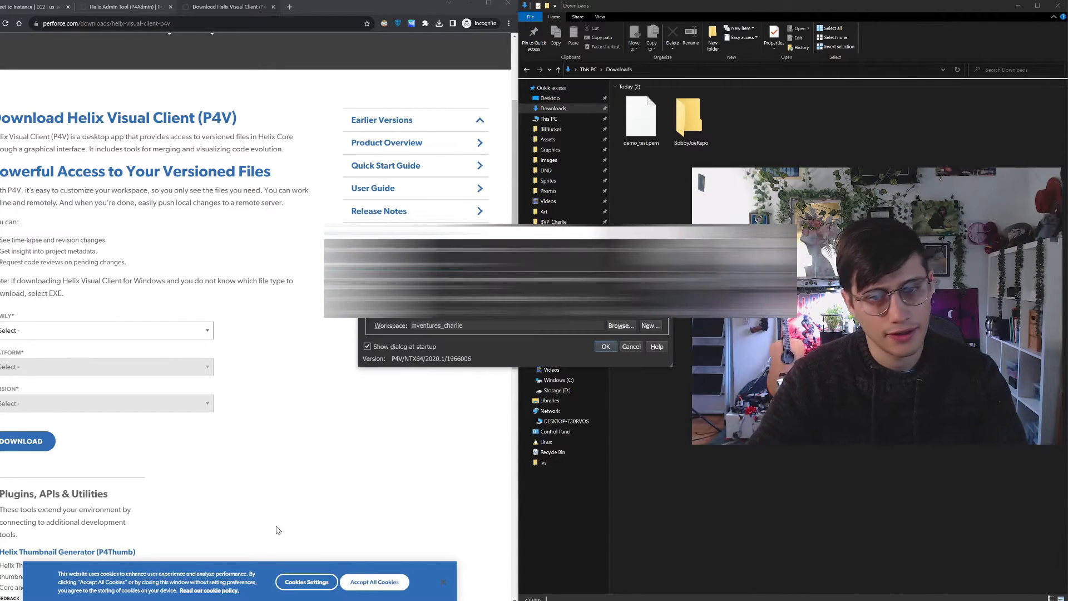
Copy the host address from the EC2 example SSH command and set P4V's server to ec2-18-119-107-59.us-east-2.compute.amazonaws.com:1666
{"action": "left_click_drag", "start_coordinate": [521, 203], "coordinate": [420, 198]}
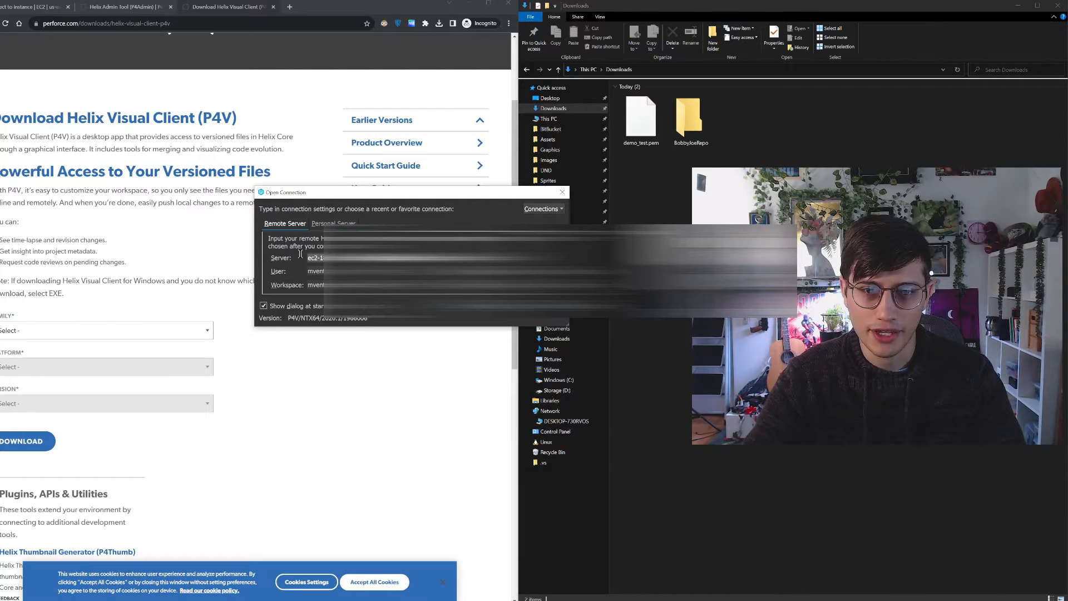
{"action": "left_click_drag", "start_coordinate": [410, 193], "coordinate": [616, 209]}
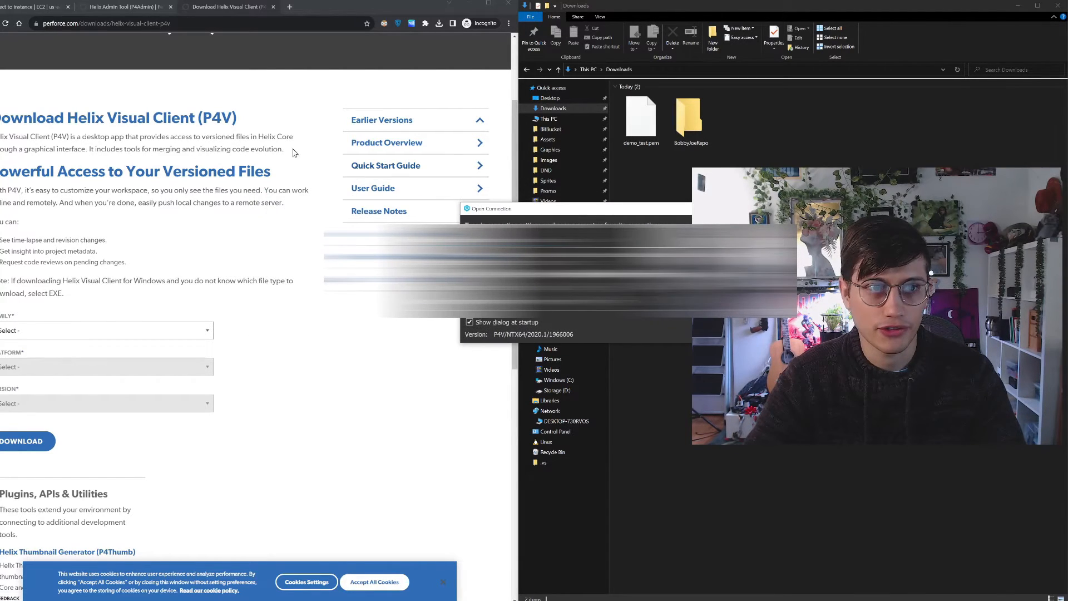
{"action": "left_click", "coordinate": [21, 6]}
{"action": "right_click", "coordinate": [233, 264]}
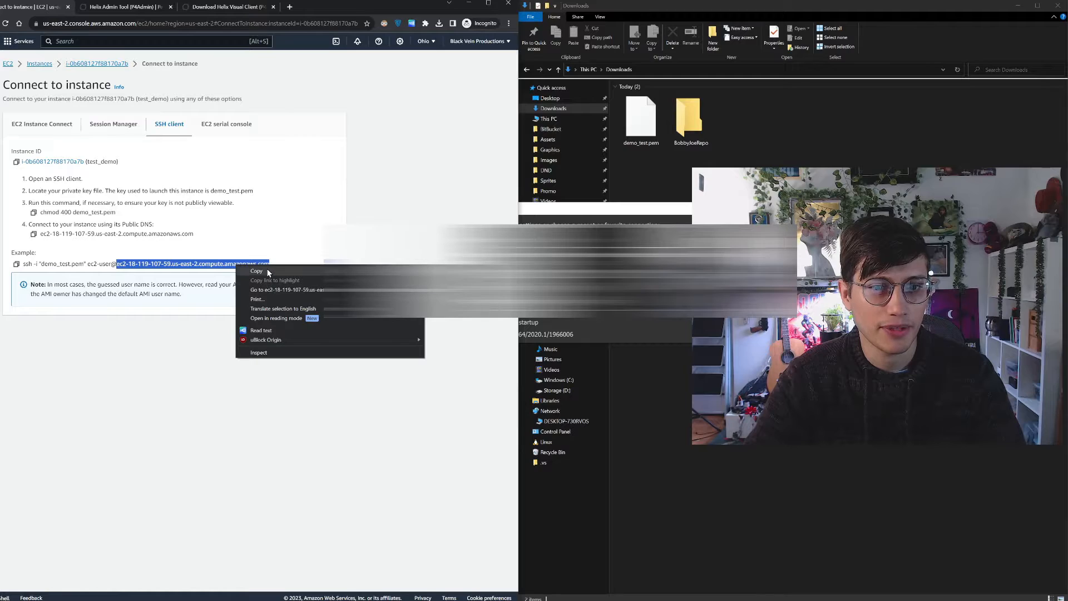
{"action": "left_click", "coordinate": [271, 273]}
{"action": "left_click", "coordinate": [589, 274]}
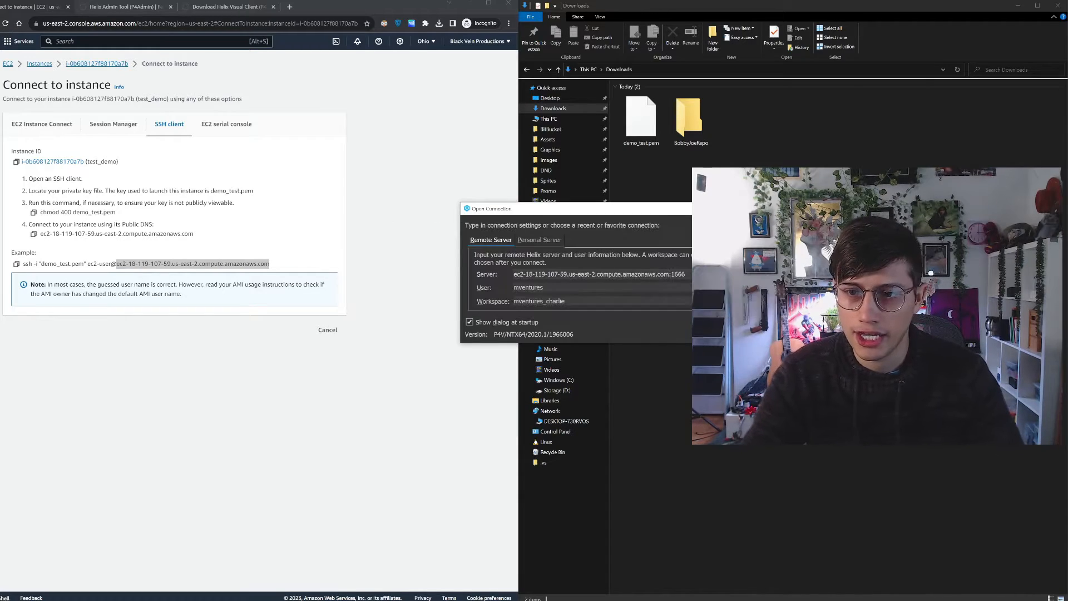
Browse the server's users and select the newly created user for the P4V connection
{"action": "left_click", "coordinate": [710, 287]}
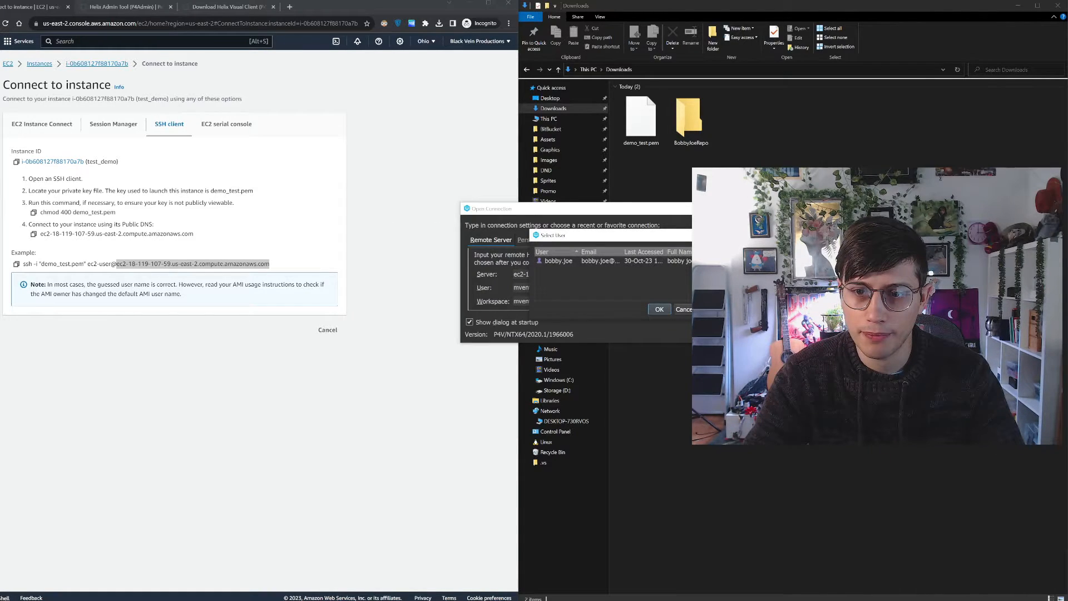
{"action": "left_click", "coordinate": [590, 262]}
{"action": "left_click", "coordinate": [659, 308]}
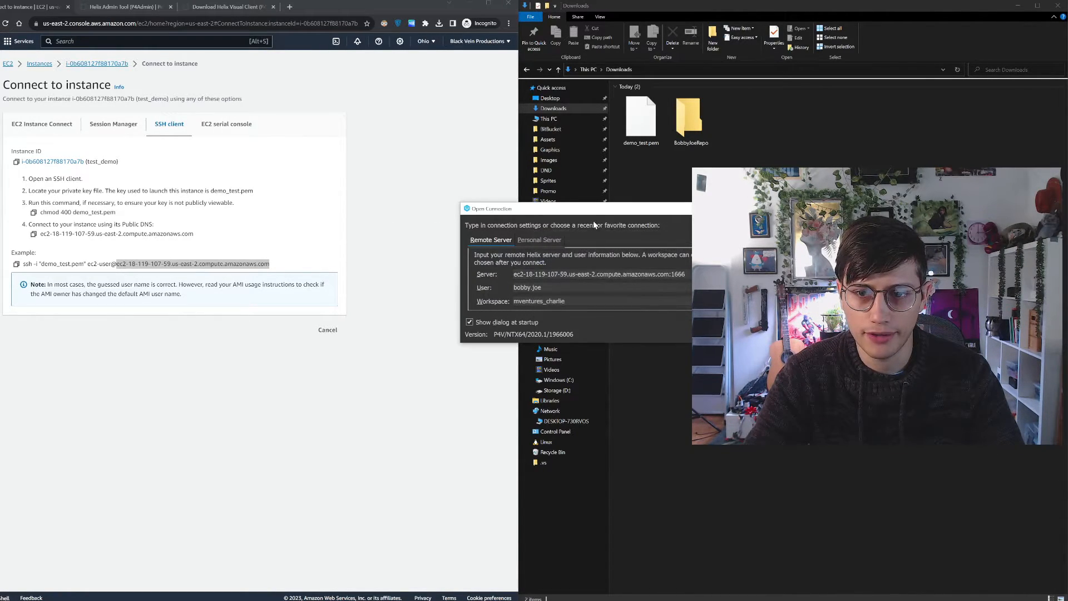
{"action": "left_click_drag", "start_coordinate": [594, 214], "coordinate": [350, 208]}
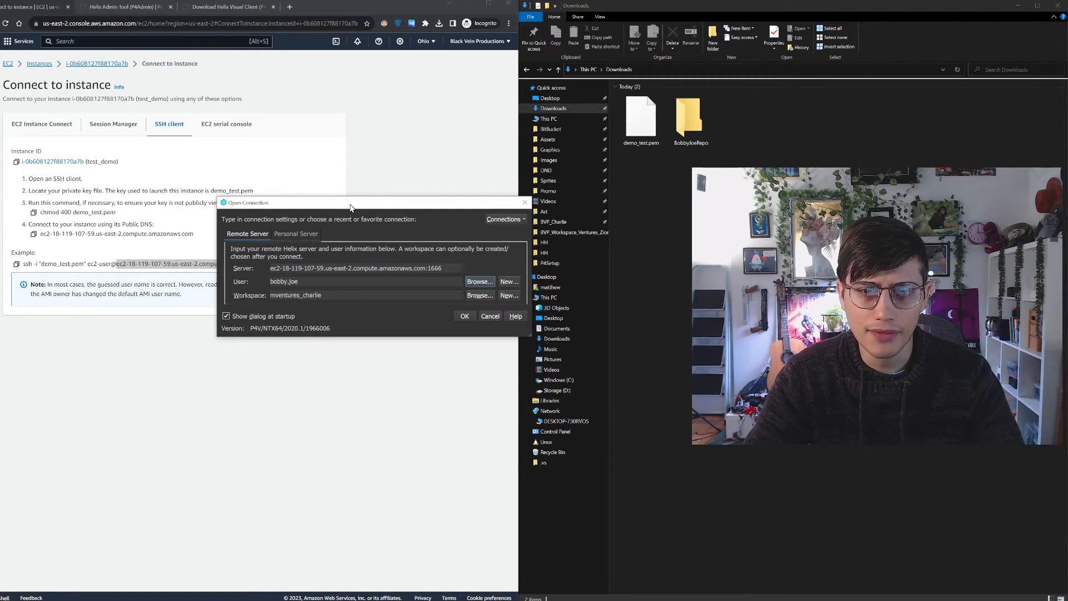
Start a new workspace for the P4V connection and name it with the username followed by _repo
{"action": "left_click", "coordinate": [483, 295]}
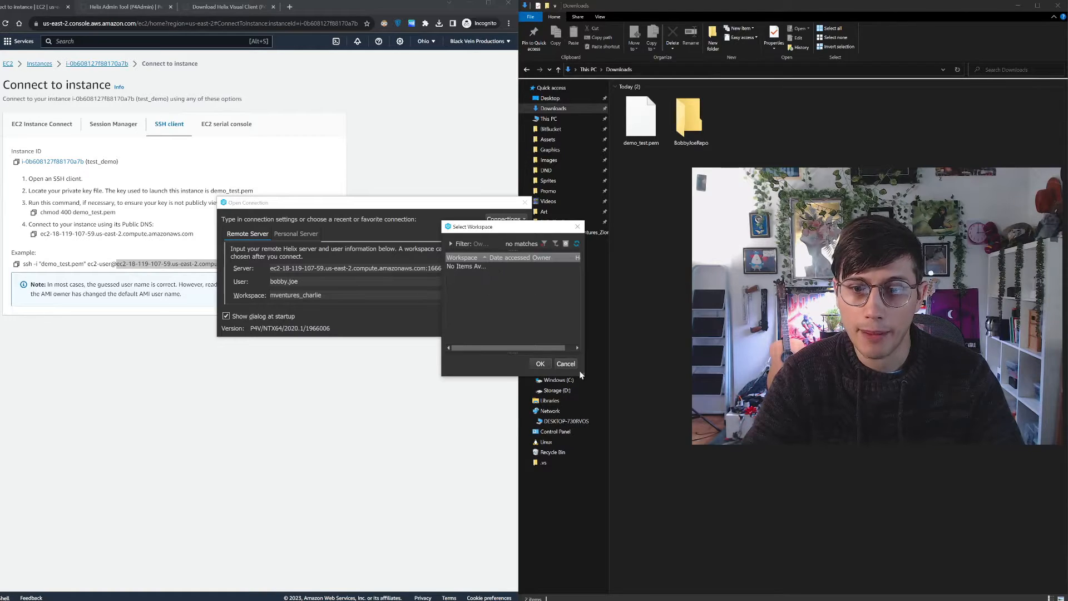
{"action": "left_click", "coordinate": [566, 363]}
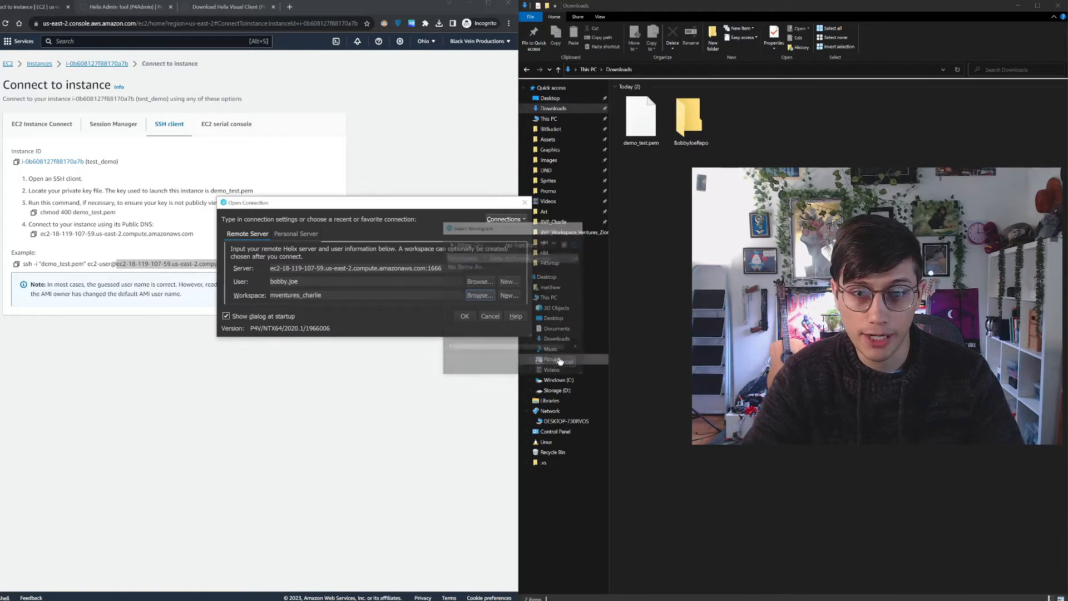
{"action": "left_click", "coordinate": [508, 294]}
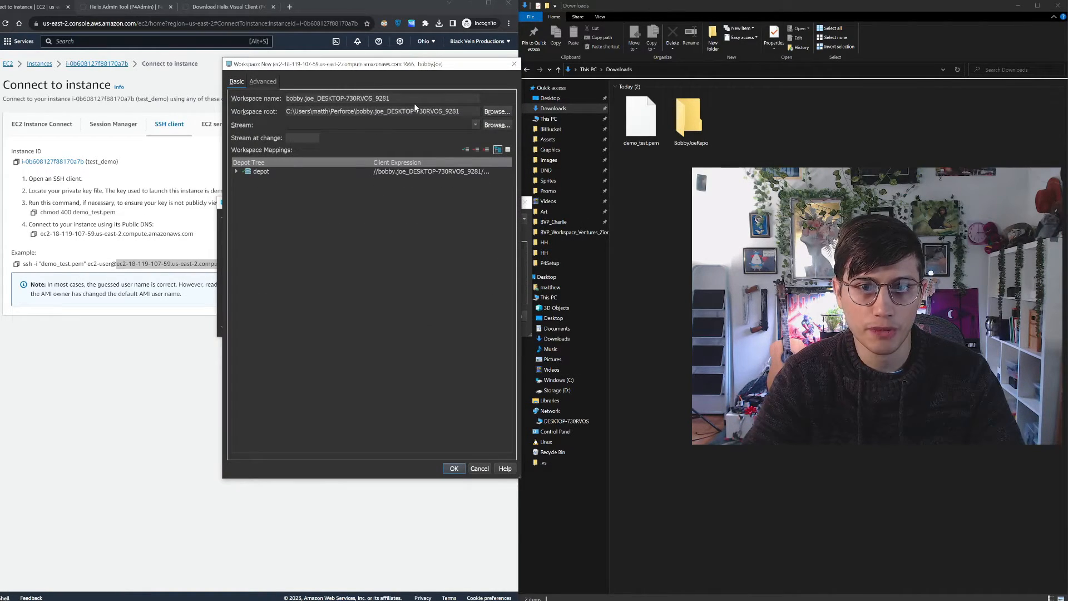
{"action": "left_click_drag", "start_coordinate": [403, 100], "coordinate": [315, 99]}
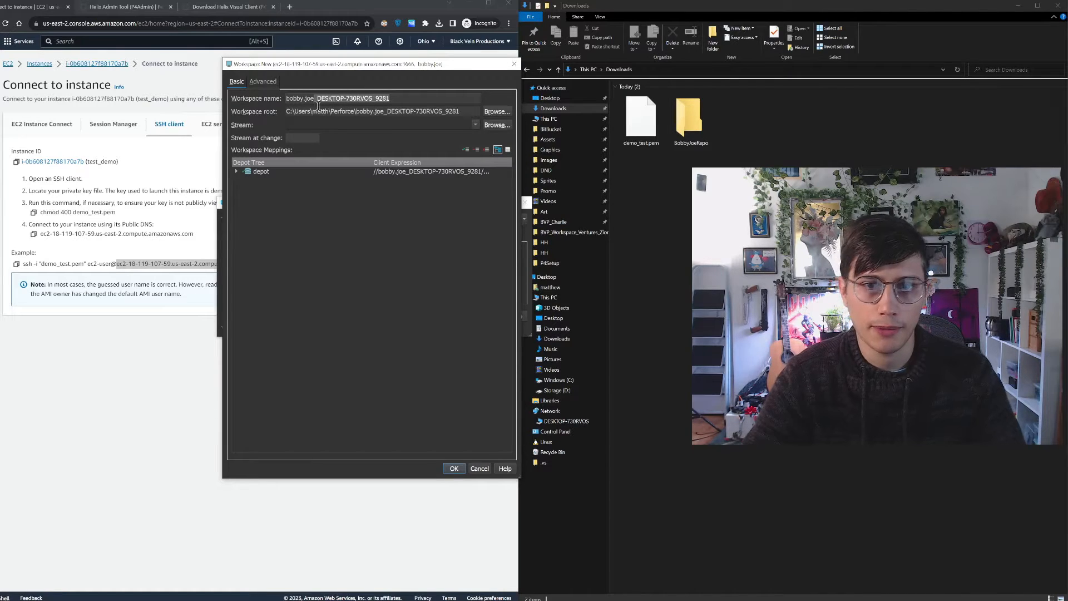
{"action": "key", "text": "BackSpace"}
{"action": "type", "text": "_"}
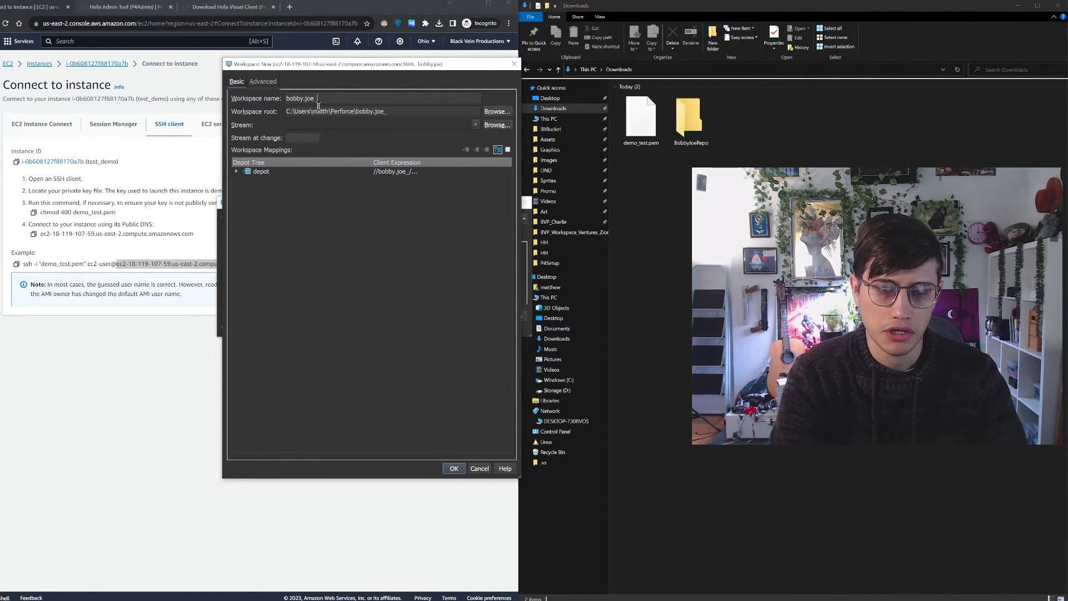
{"action": "type", "text": "repo"}
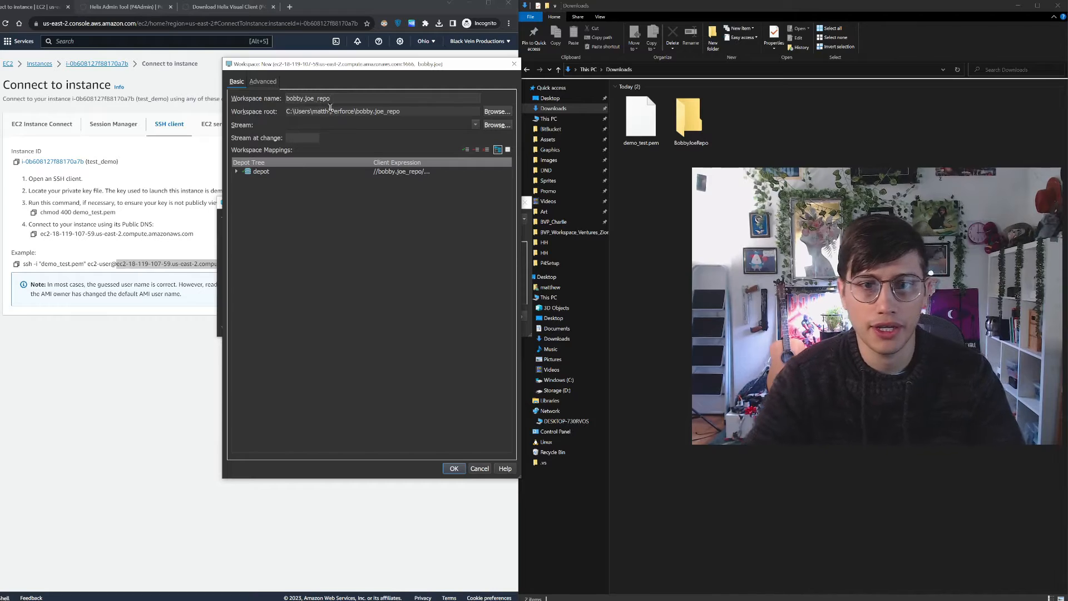
Set the new workspace's root to the repo folder inside Downloads and save the workspace
{"action": "left_click", "coordinate": [495, 110]}
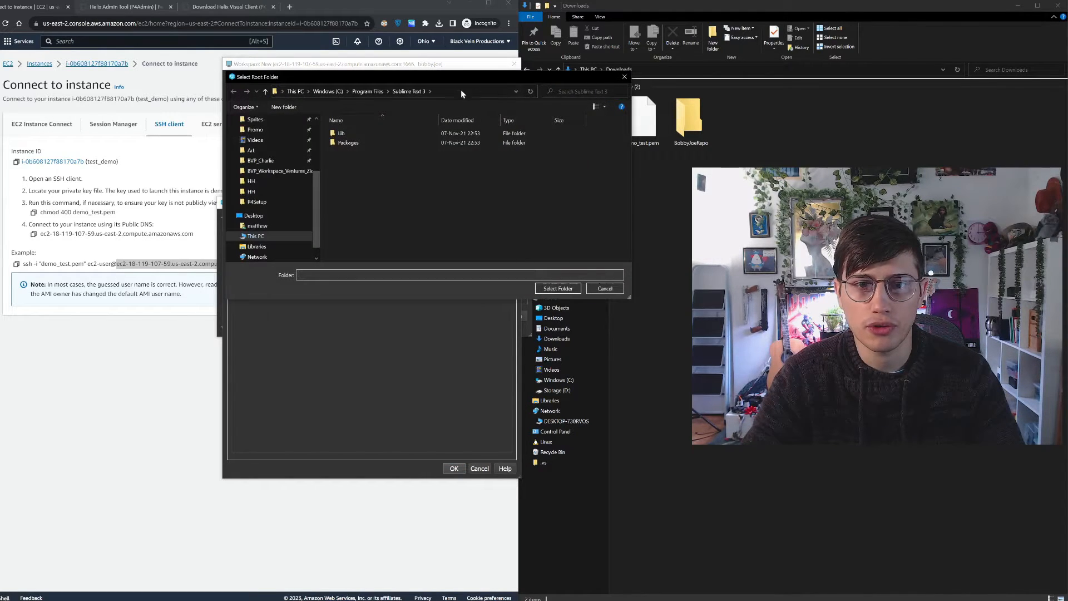
{"action": "scroll", "coordinate": [288, 224], "scroll_direction": "up", "scroll_amount": 2}
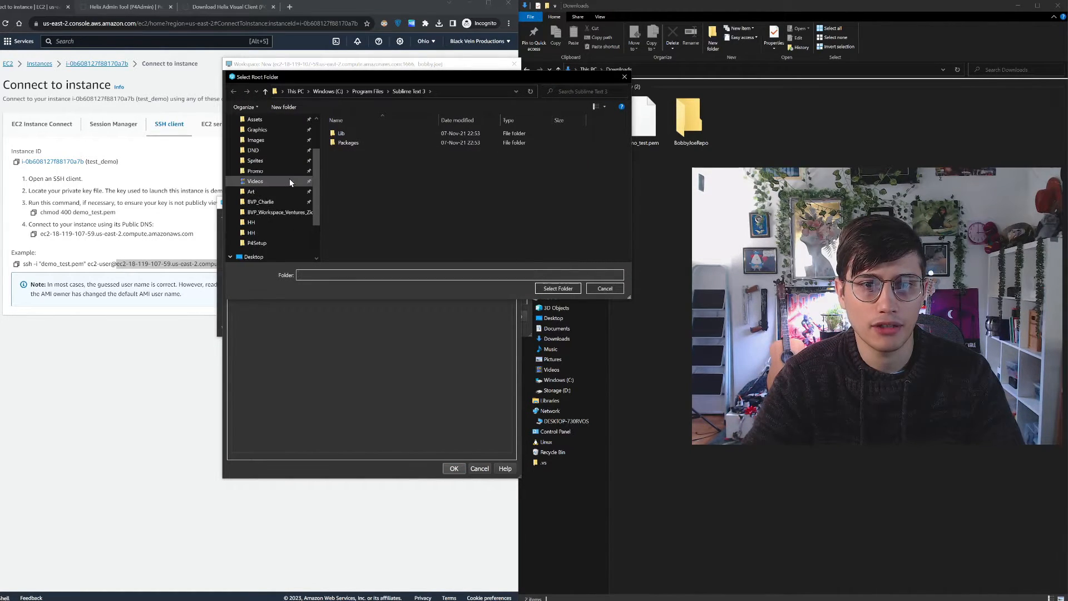
{"action": "scroll", "coordinate": [290, 167], "scroll_direction": "up", "scroll_amount": 3}
{"action": "left_click", "coordinate": [291, 146]}
{"action": "double_click", "coordinate": [363, 145]}
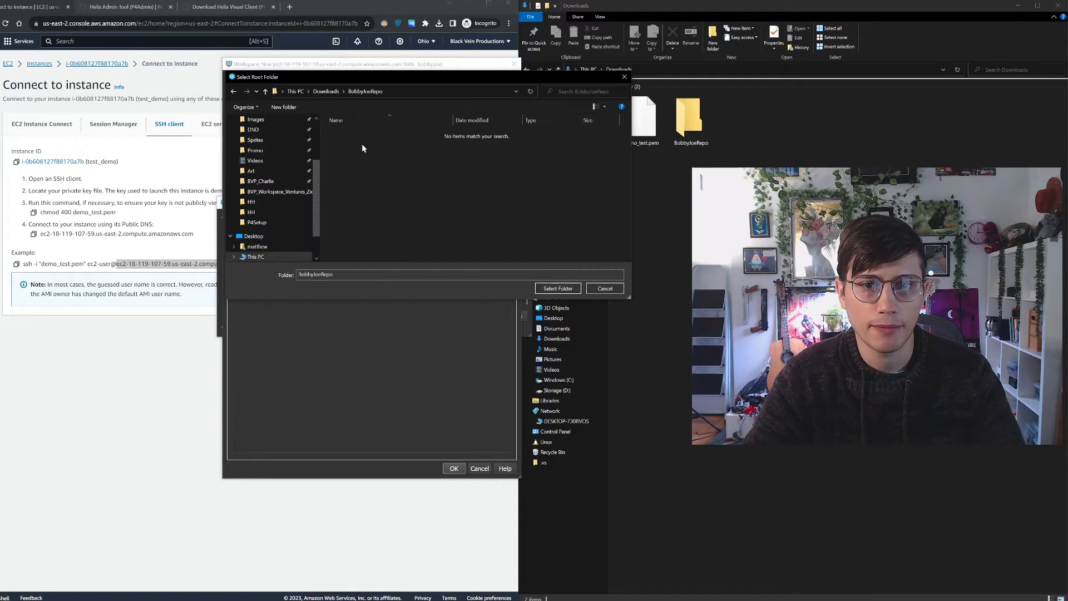
{"action": "left_click", "coordinate": [561, 289]}
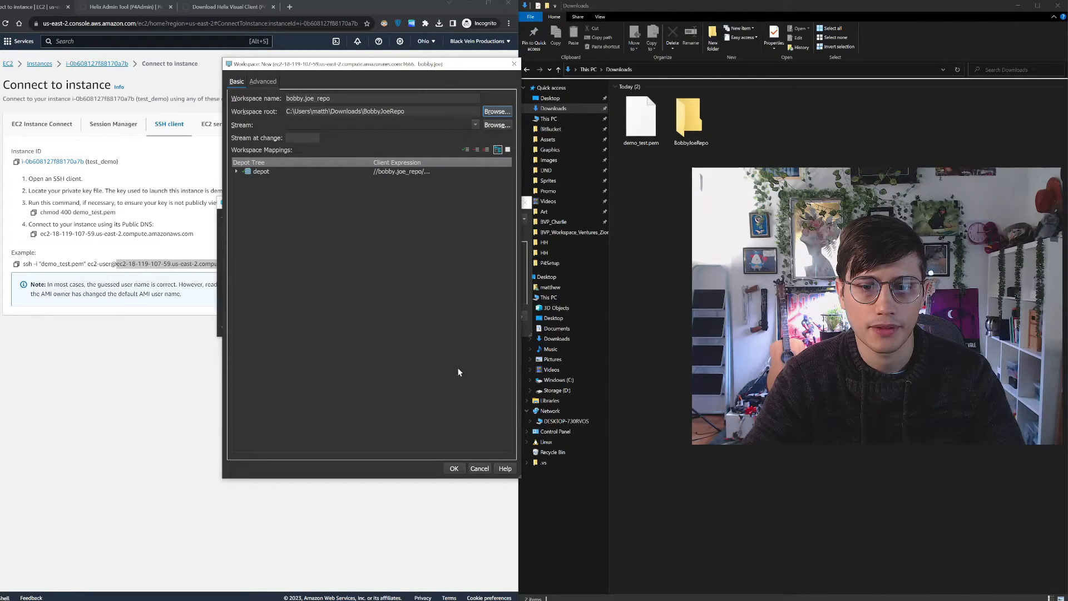
{"action": "left_click", "coordinate": [454, 469]}
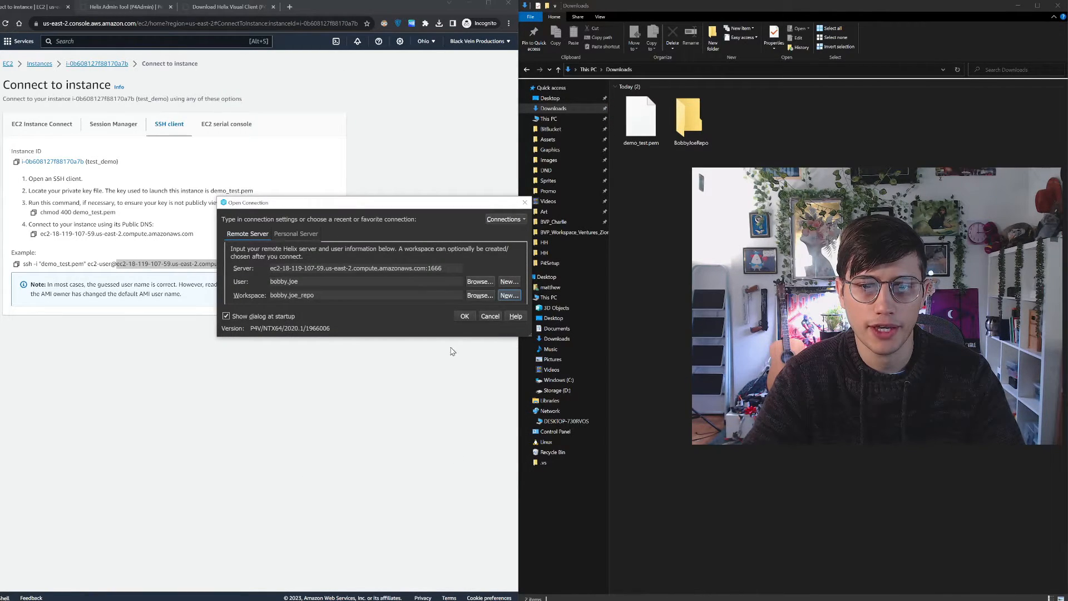
Connect to the server with the new workspace and dismiss the Add Files Wizard without adding files
{"action": "left_click", "coordinate": [465, 316]}
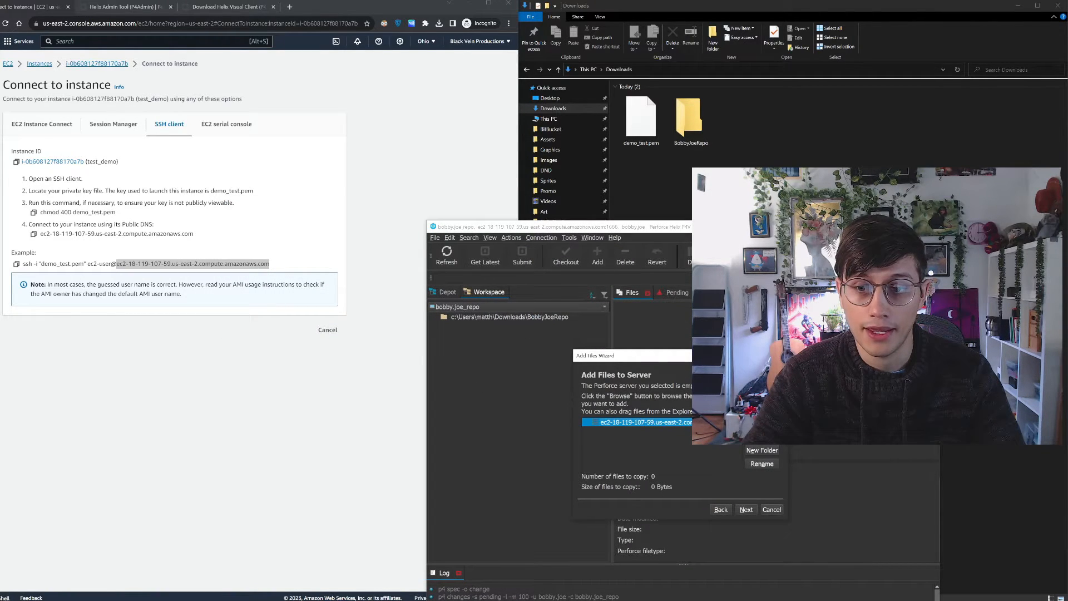
{"action": "left_click_drag", "start_coordinate": [706, 361], "coordinate": [538, 263]}
{"action": "left_click", "coordinate": [606, 412]}
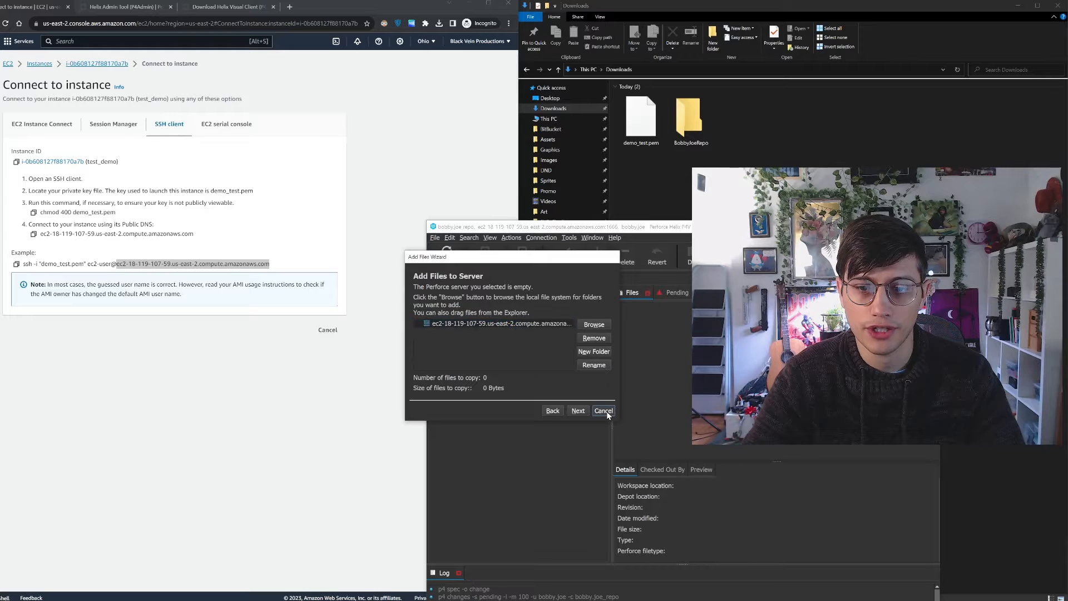
{"action": "left_click", "coordinate": [539, 354]}
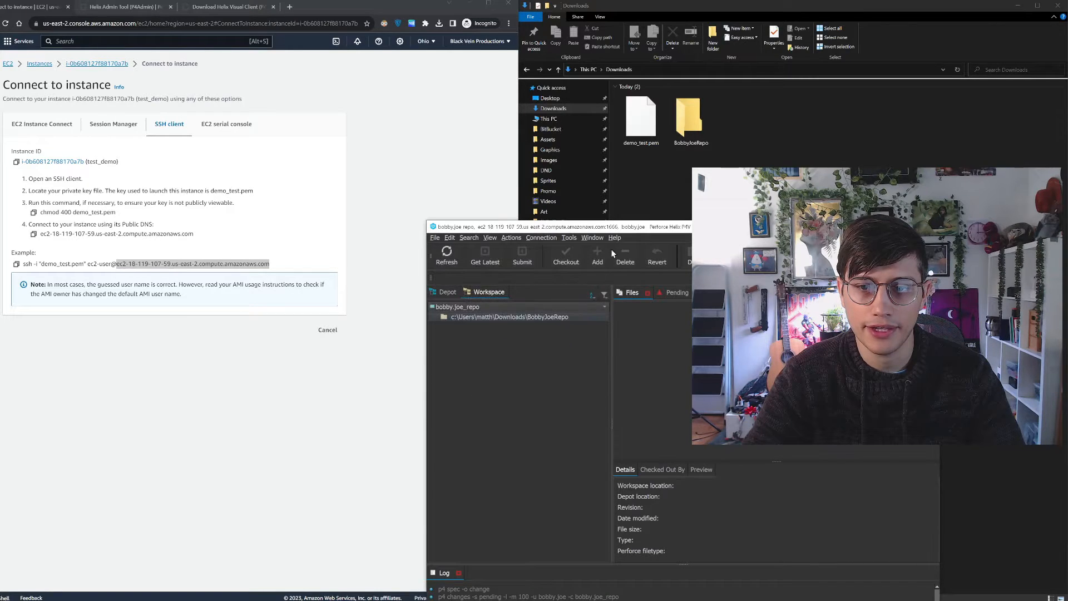
Maximize the P4V window and view the workspace's pending changelists
{"action": "left_click_drag", "start_coordinate": [629, 227], "coordinate": [545, 2]}
{"action": "left_click", "coordinate": [417, 70]}
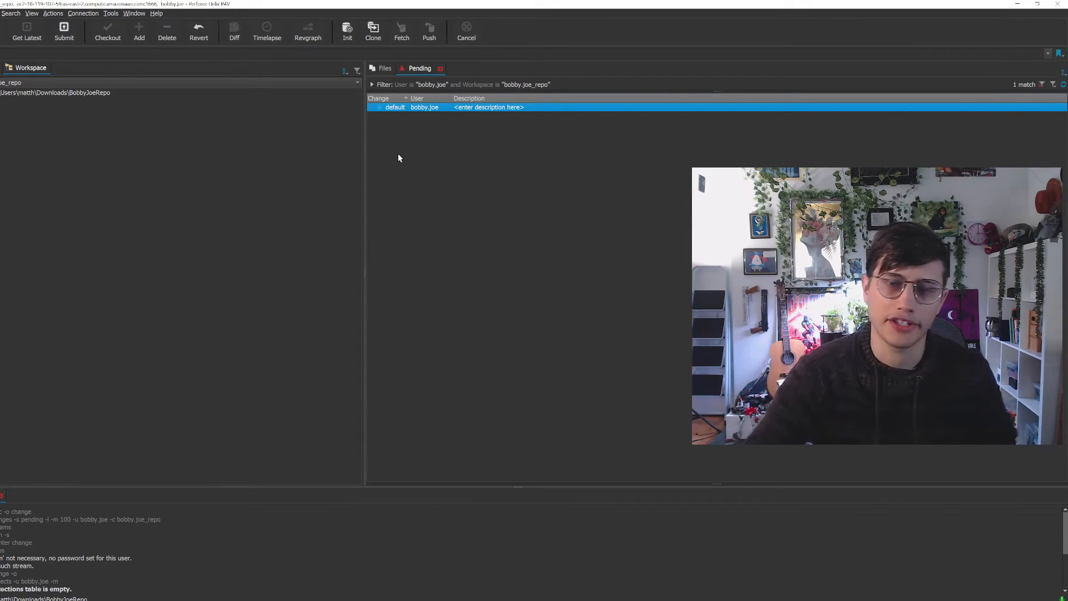
{"action": "left_click", "coordinate": [535, 153]}
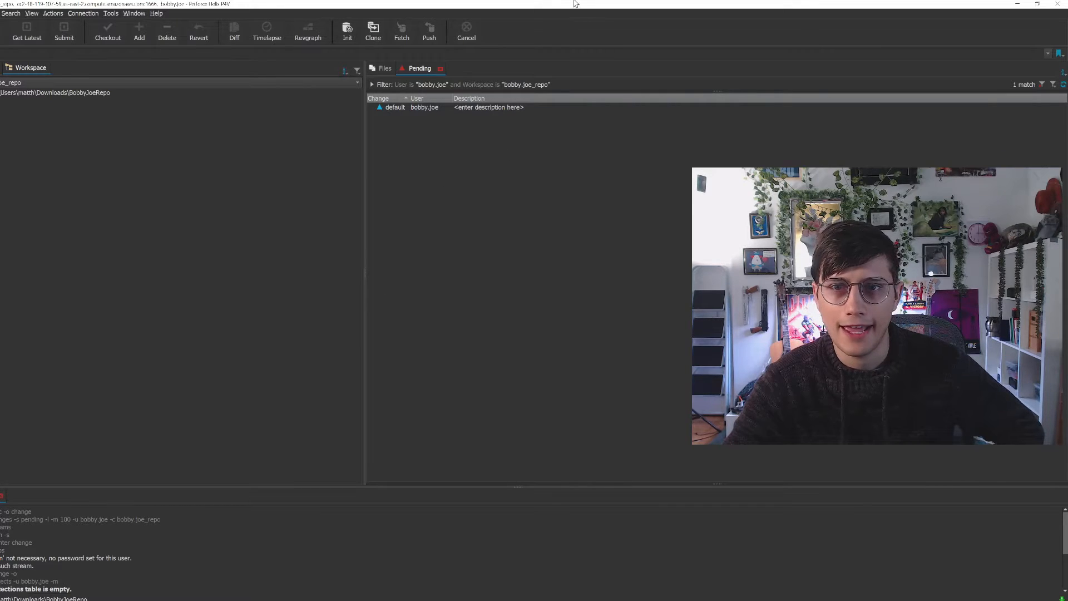
Switch to File Explorer and create a text file named our info.txt in the workspace's repo folder
{"action": "left_click_drag", "start_coordinate": [575, 4], "coordinate": [0, 106]}
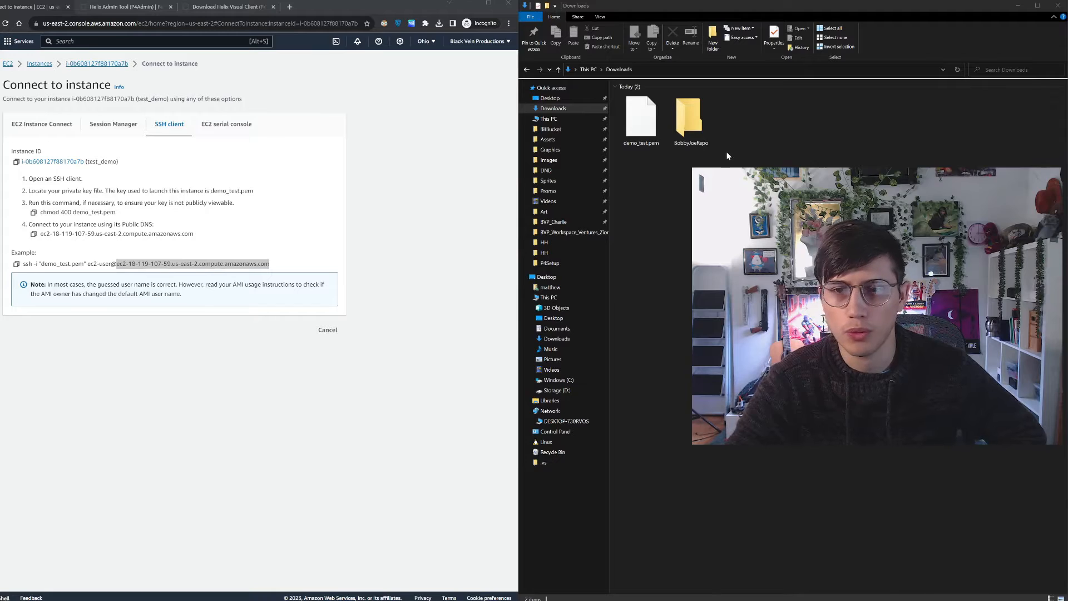
{"action": "double_click", "coordinate": [690, 119]}
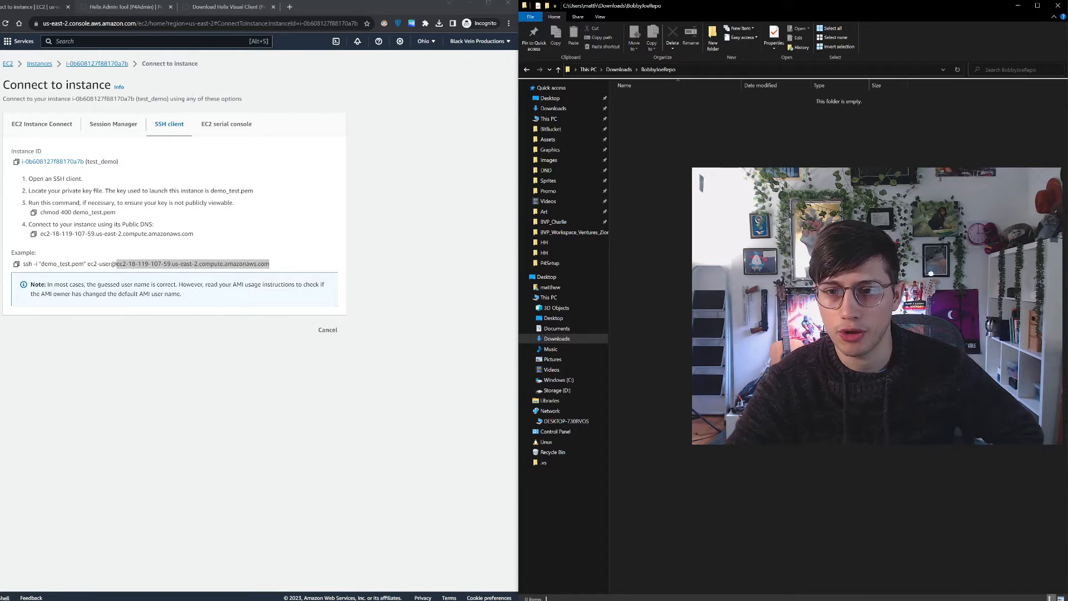
{"action": "mouse_move", "coordinate": [746, 339]}
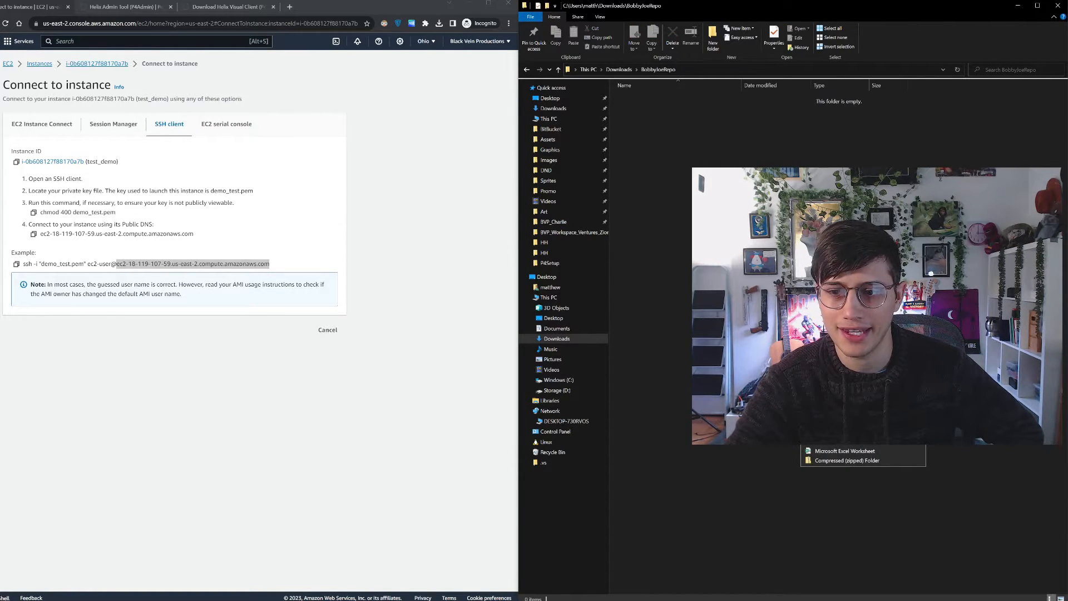
{"action": "left_click", "coordinate": [840, 441]}
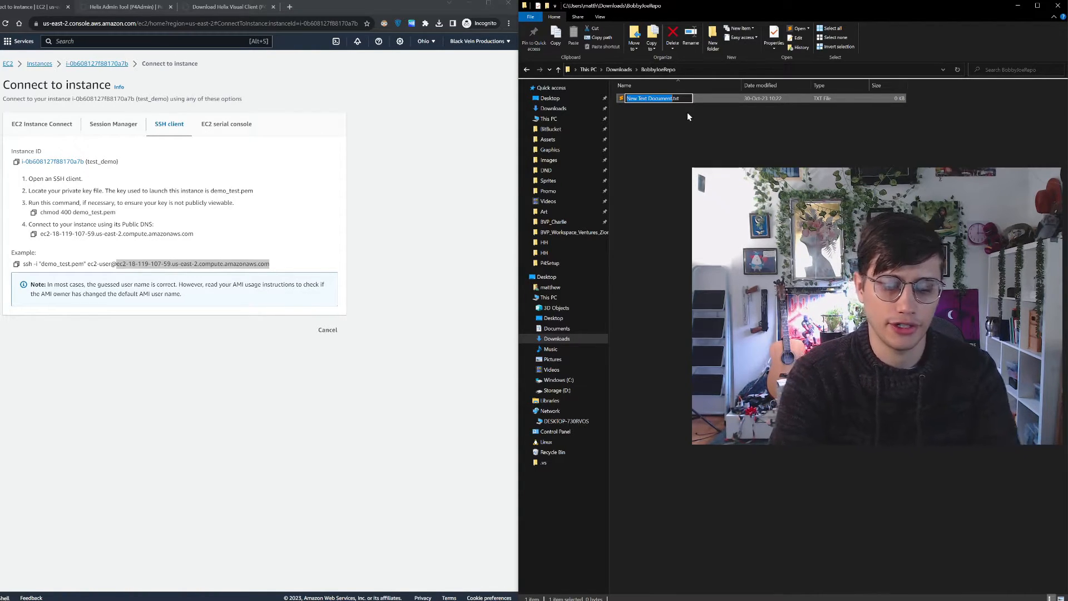
{"action": "type", "text": "our info"}
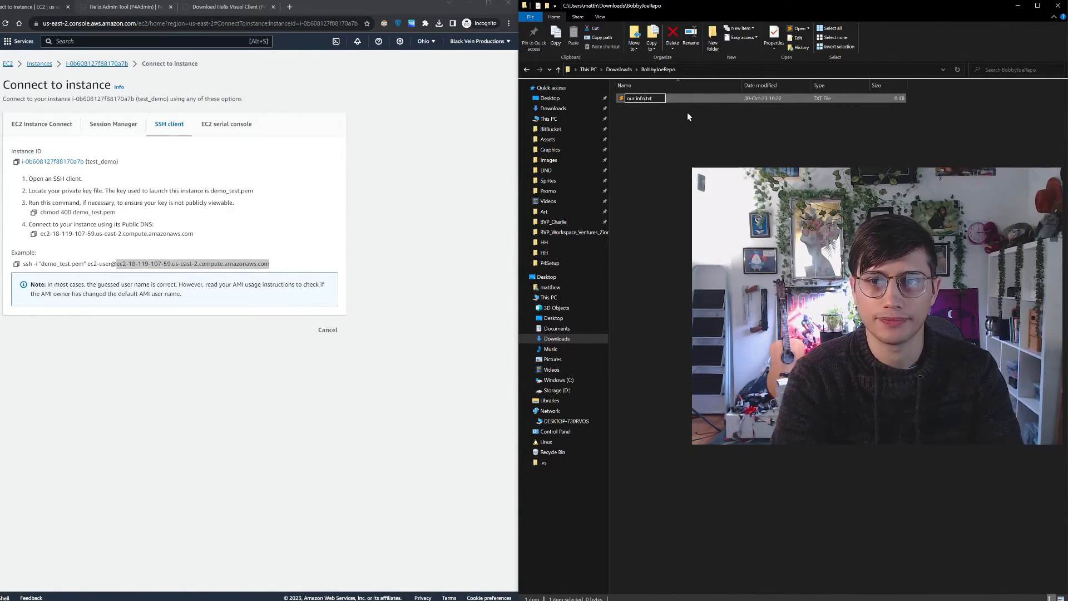
{"action": "key", "text": "Return"}
Return to P4V and reconcile offline work on the workspace folder, marking our info.txt for add in the default changelist
{"action": "left_click_drag", "start_coordinate": [1067, 81], "coordinate": [512, 1]}
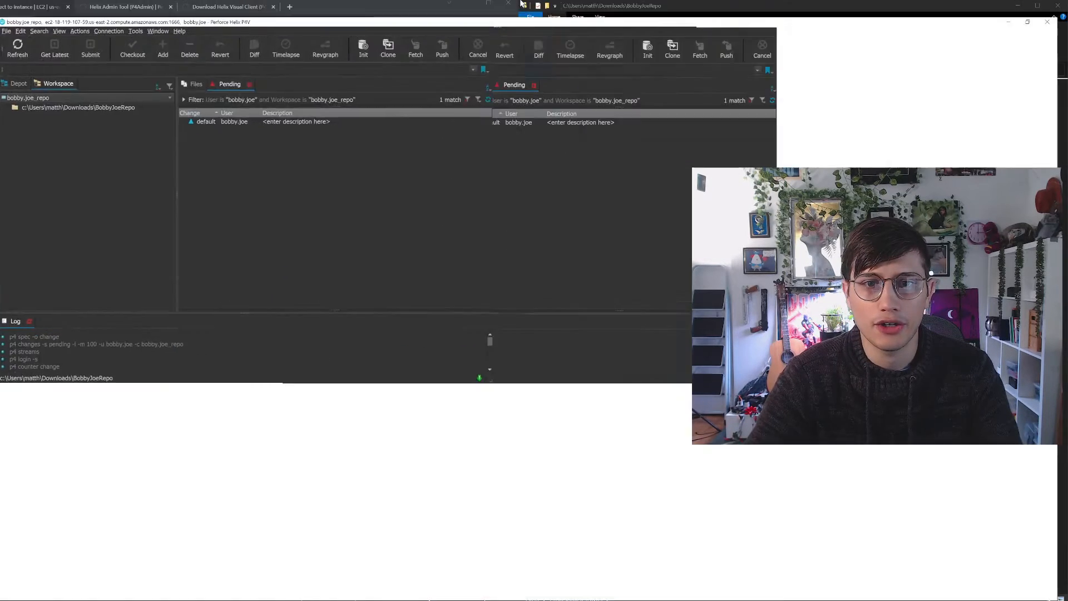
{"action": "left_click", "coordinate": [48, 96]}
{"action": "right_click", "coordinate": [48, 92]}
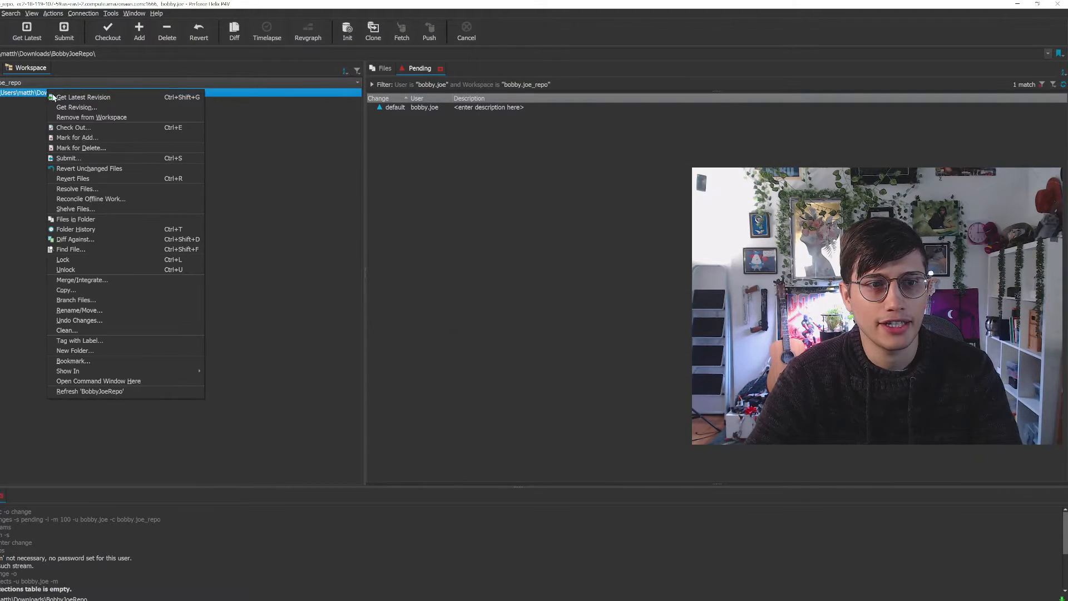
{"action": "left_click", "coordinate": [89, 199]}
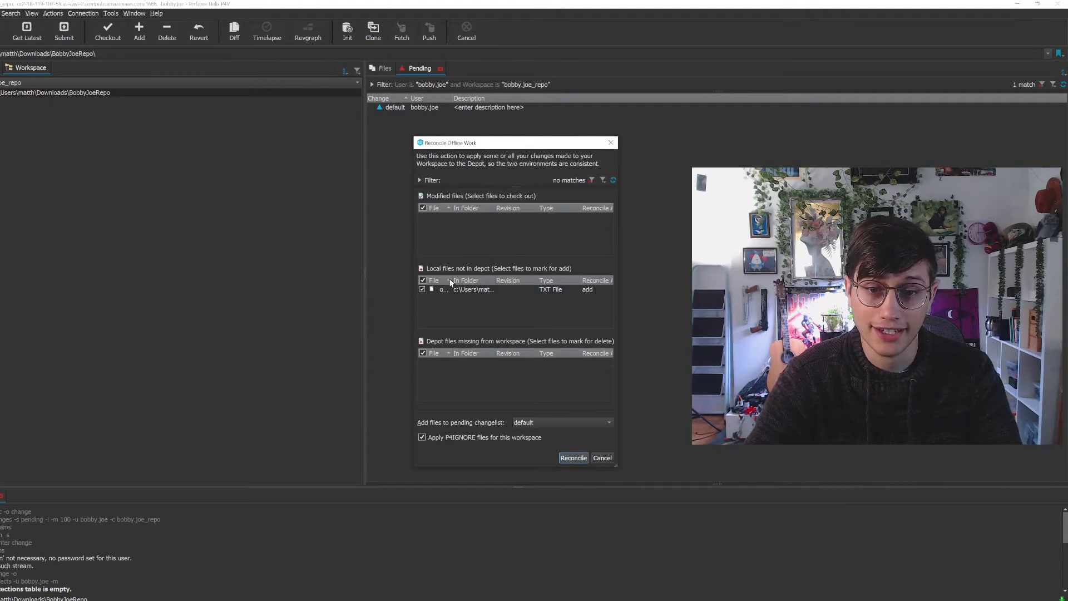
{"action": "left_click_drag", "start_coordinate": [452, 279], "coordinate": [514, 280]}
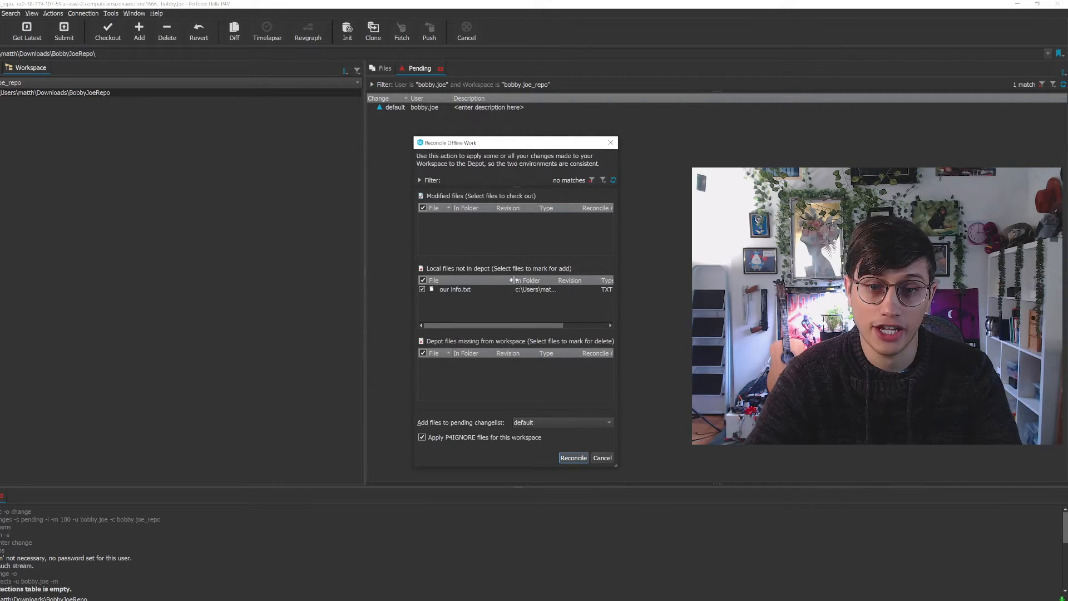
{"action": "left_click", "coordinate": [460, 289]}
{"action": "left_click", "coordinate": [574, 458]}
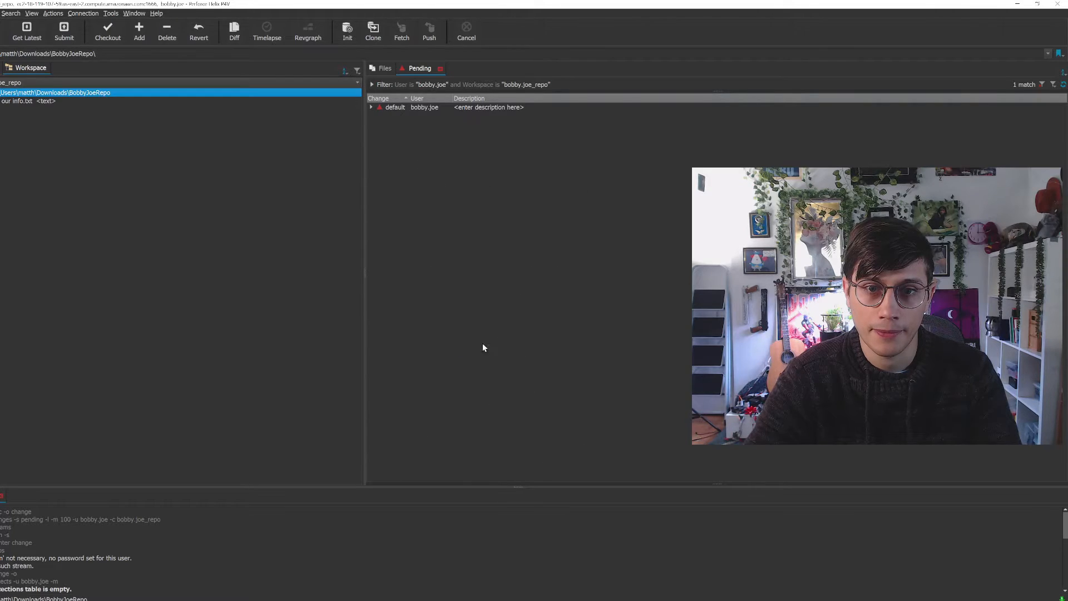
Submit the default pending changelist containing our info.txt with the description "Initial commit"
{"action": "left_click", "coordinate": [373, 107]}
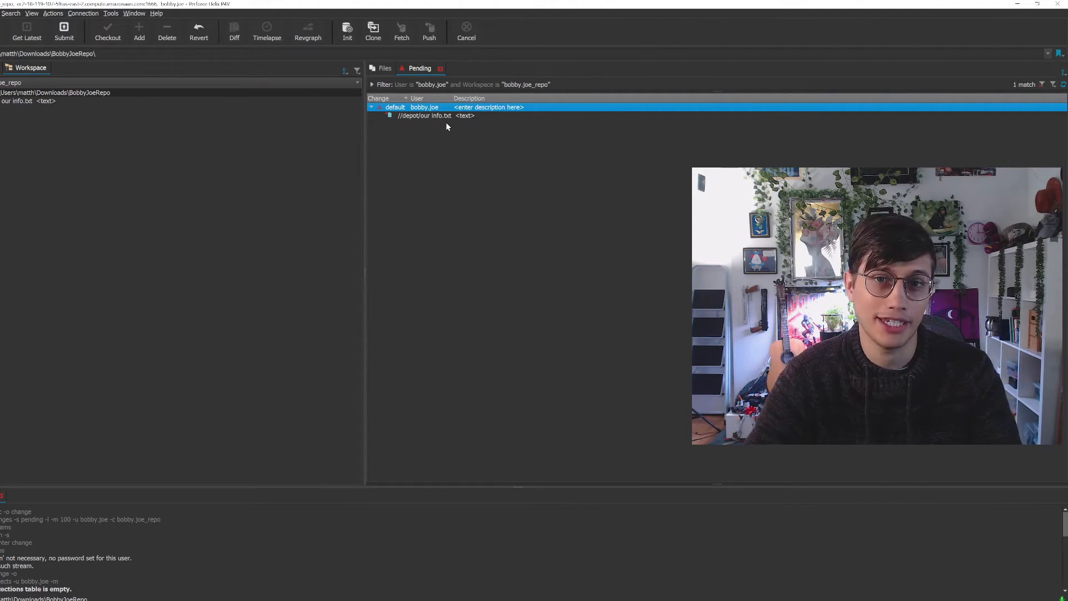
{"action": "right_click", "coordinate": [454, 108]}
{"action": "left_click", "coordinate": [474, 116]}
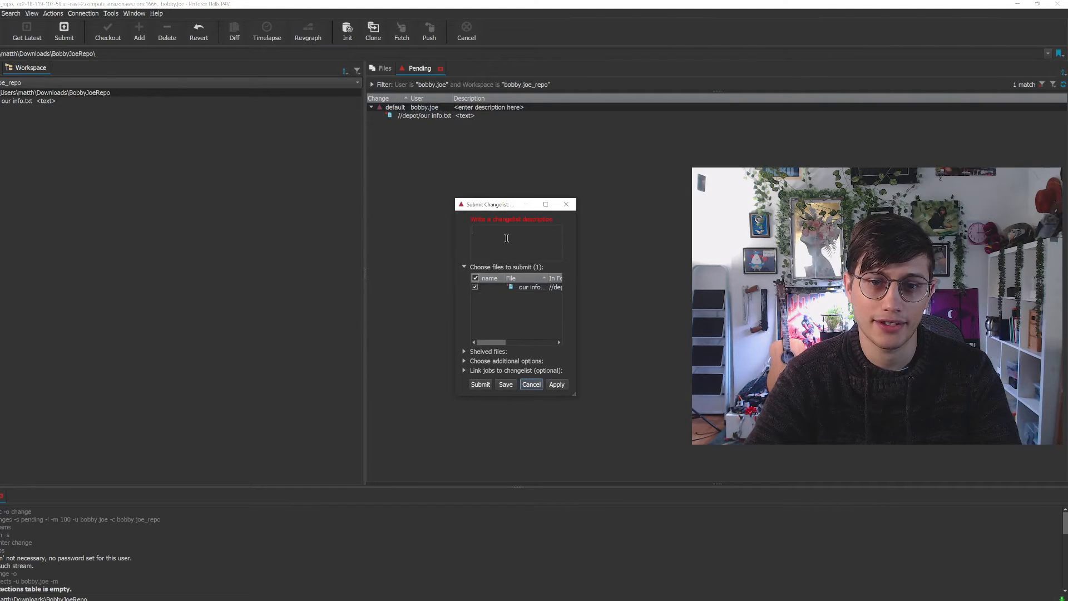
{"action": "type", "text": "Initial commit"}
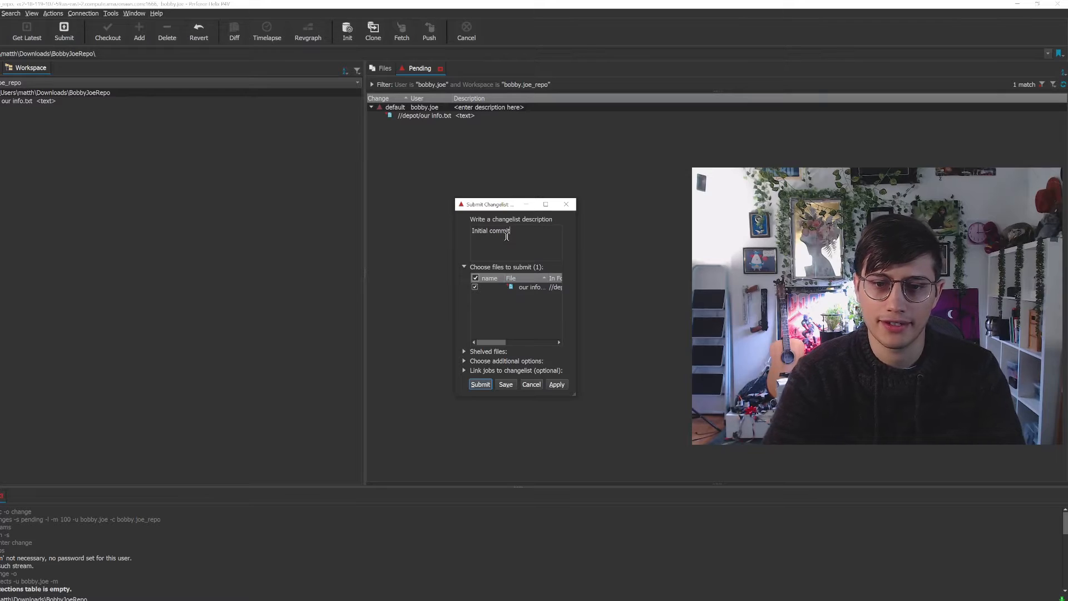
{"action": "left_click", "coordinate": [480, 384]}
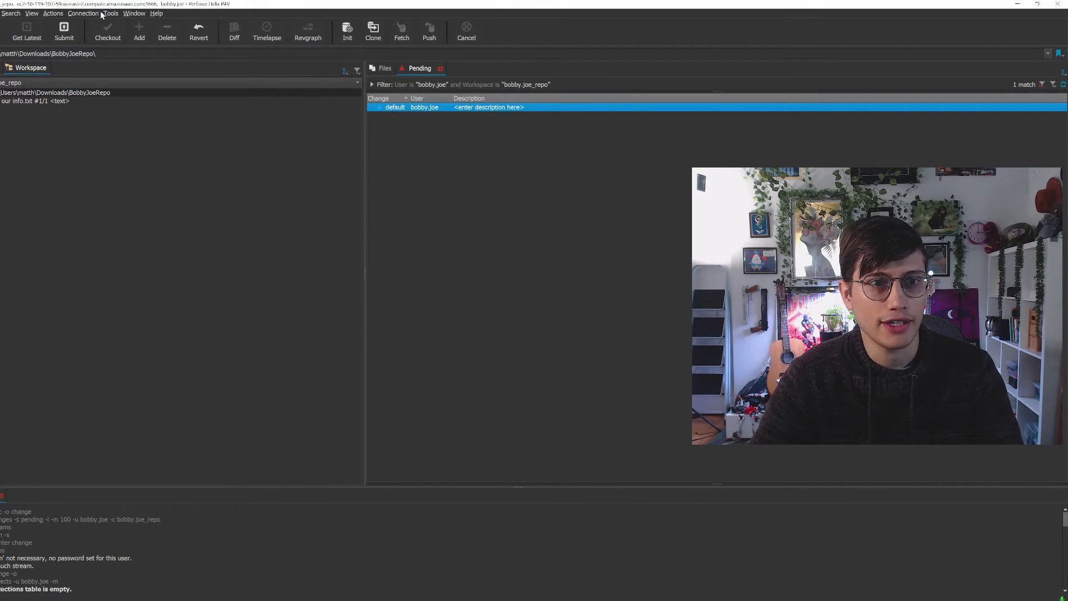
{"action": "left_click", "coordinate": [430, 114]}
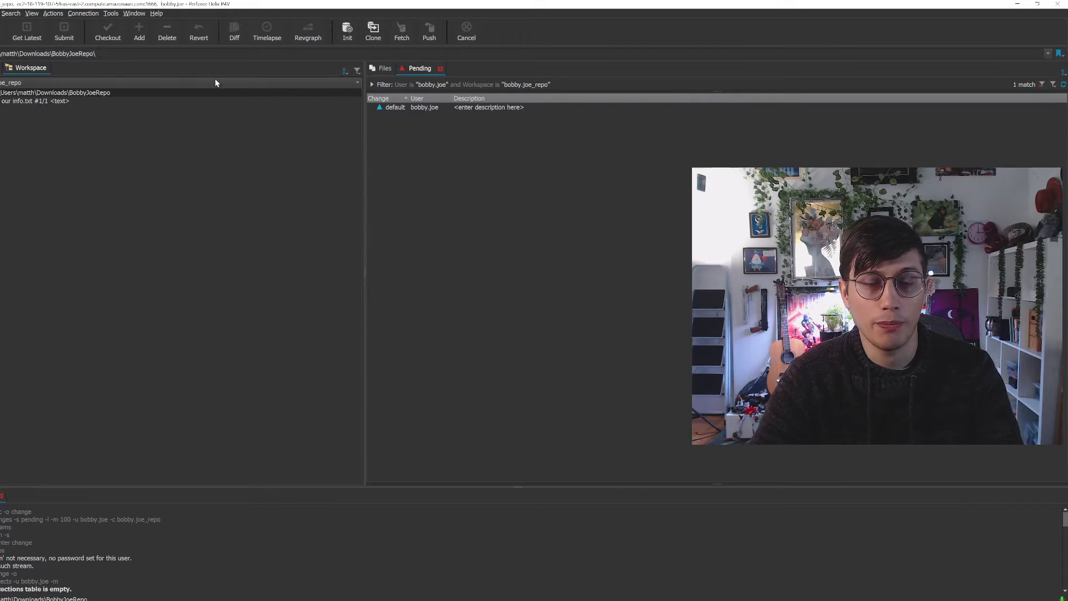
Show the submitted changelists and expand the "Initial commit" change to examine its files
{"action": "left_click", "coordinate": [32, 14]}
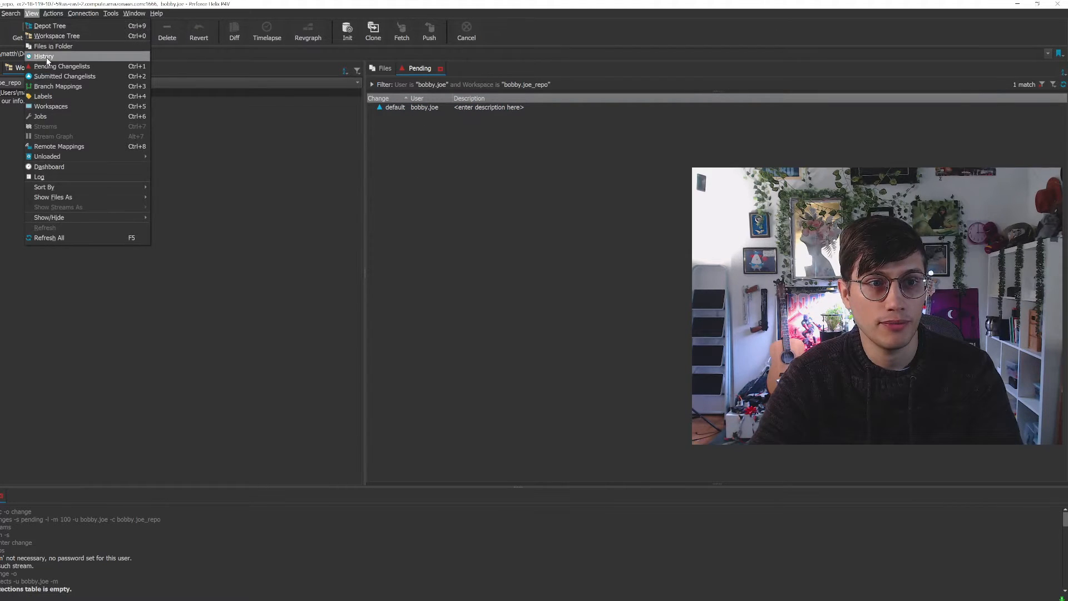
{"action": "left_click", "coordinate": [64, 76]}
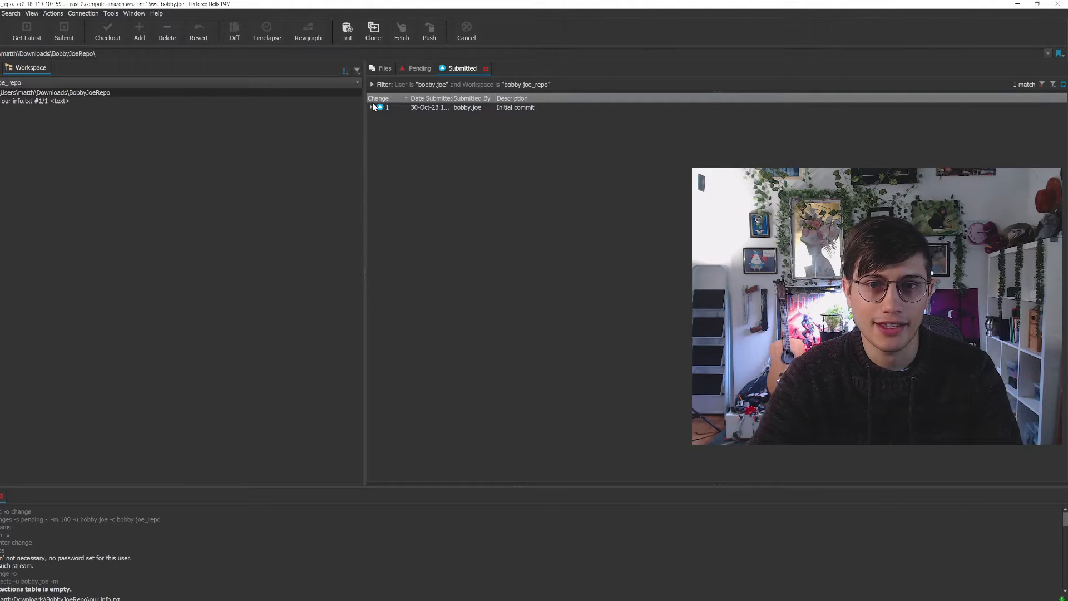
{"action": "left_click", "coordinate": [372, 107]}
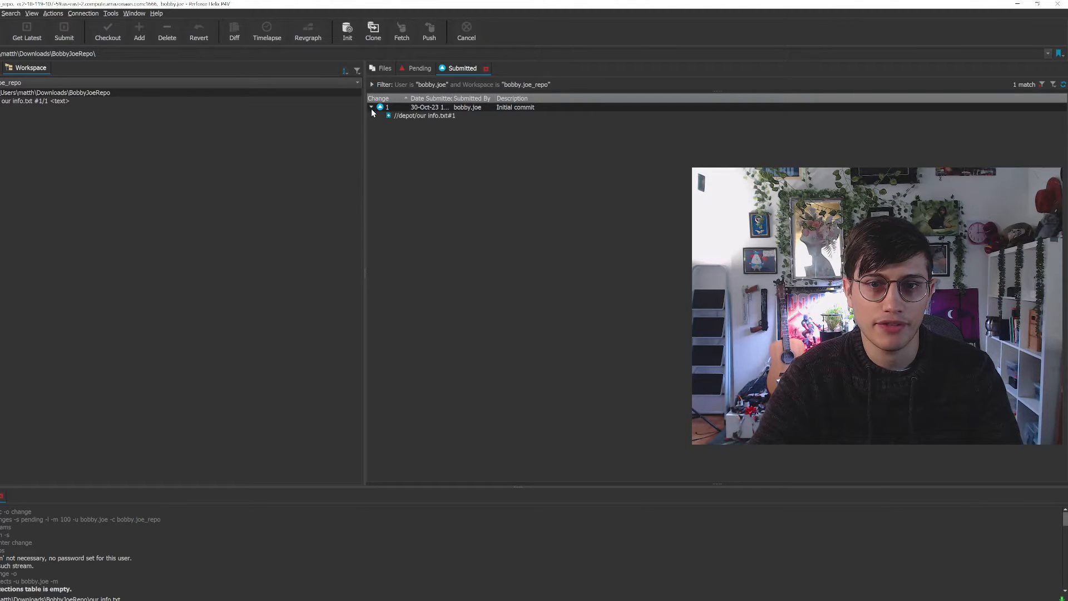
{"action": "left_click", "coordinate": [465, 108]}
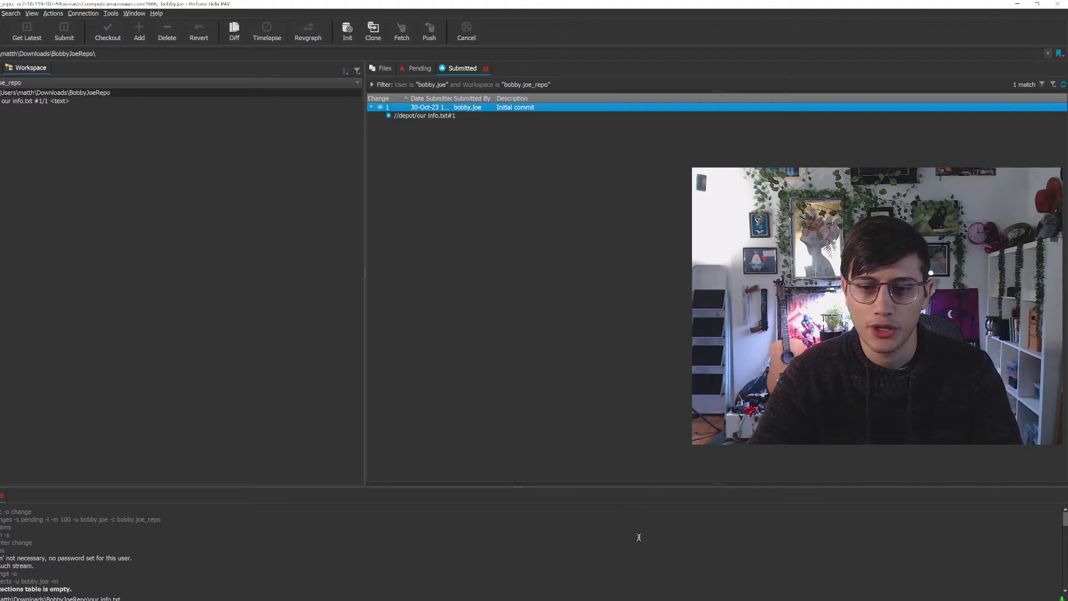
Switch to File Explorer and open our info.txt from the BobbyJoeRepo folder in Sublime Text
{"action": "key", "text": "alt+Tab"}
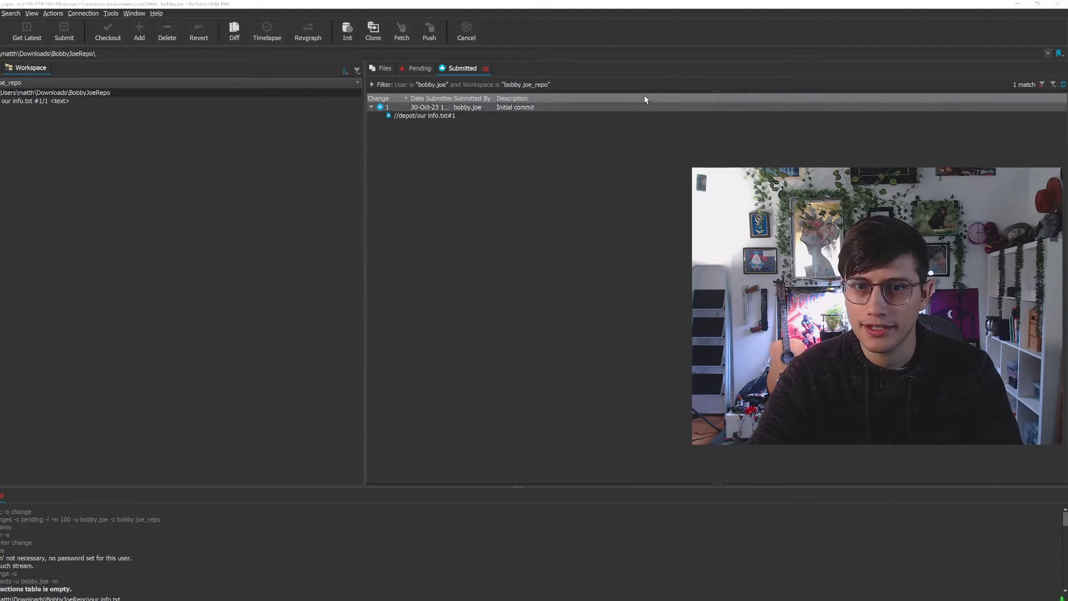
{"action": "left_click", "coordinate": [460, 116]}
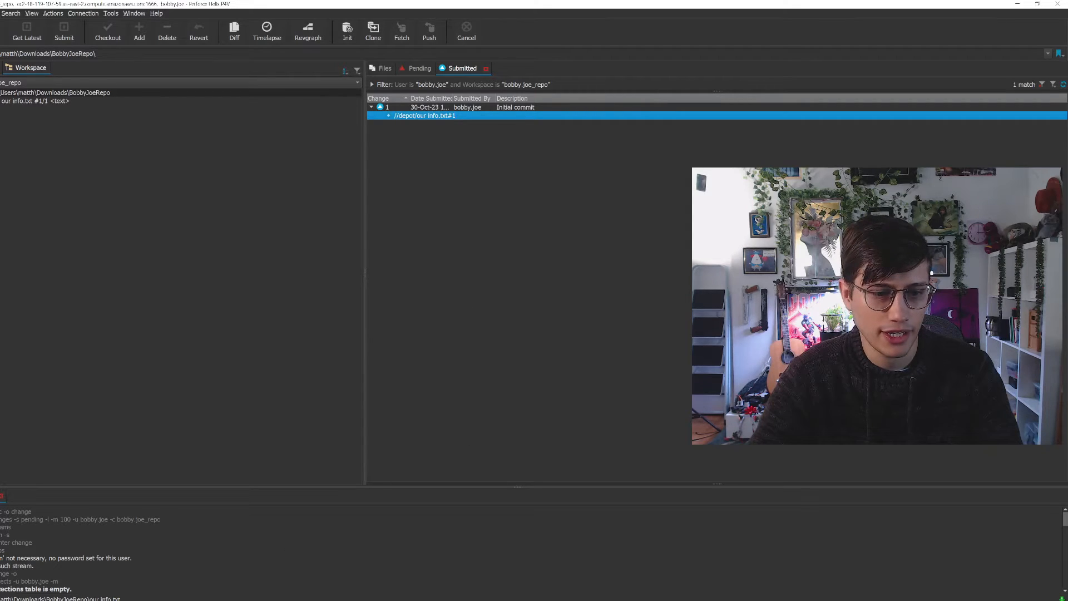
{"action": "left_click", "coordinate": [53, 600]}
{"action": "left_click", "coordinate": [6, 574]}
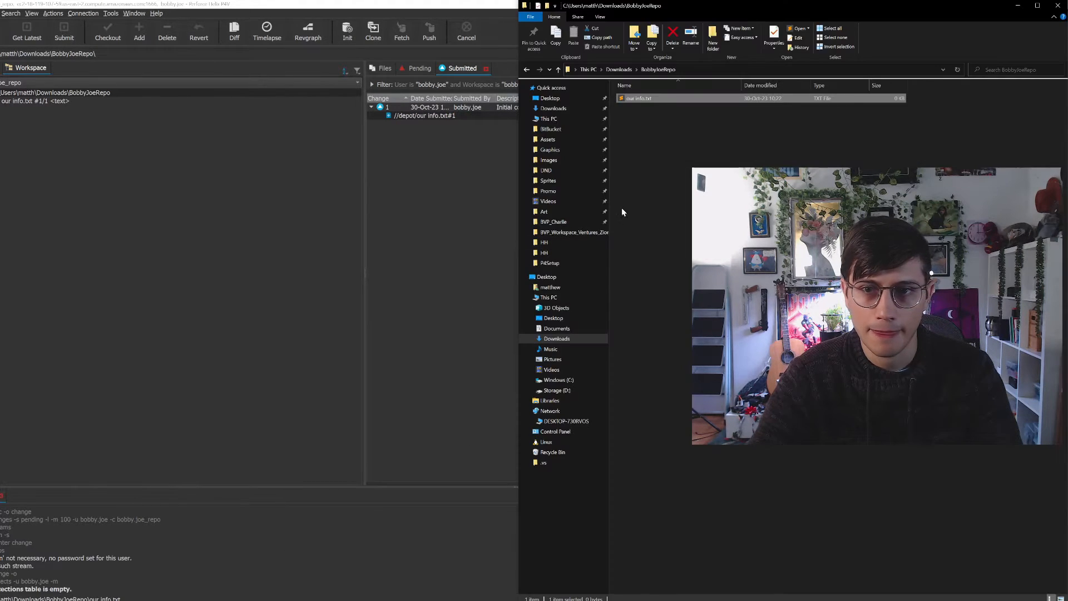
{"action": "double_click", "coordinate": [639, 98]}
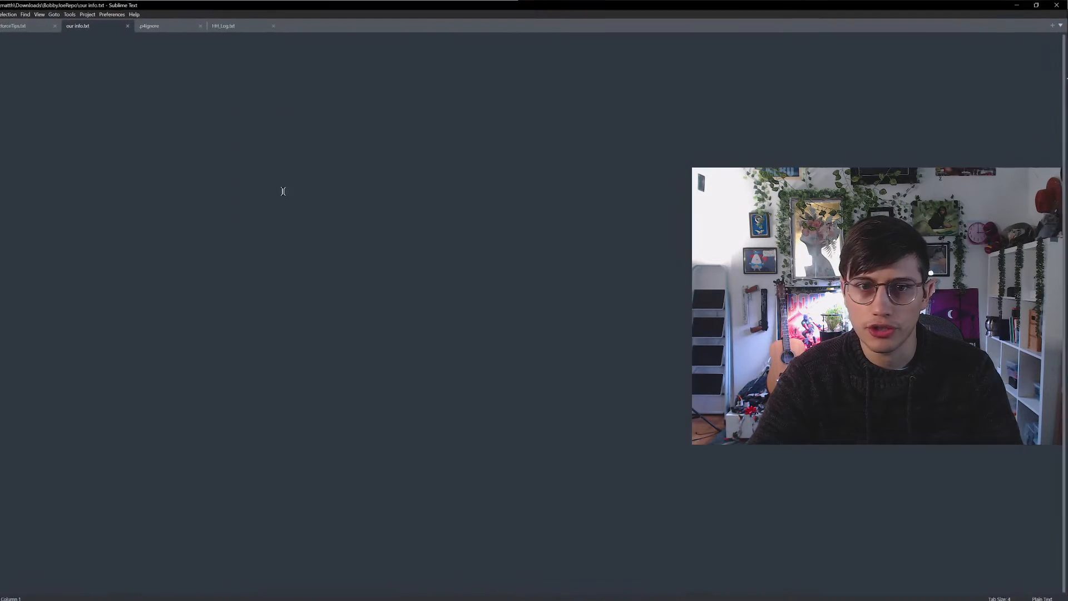
Enter the text "ifnioefniowenfoinweofnowenfionf" in our info.txt, save it by overwriting the write-protected file, and minimize the editor
{"action": "type", "text": "efnioefniowenfoinweofnowenfionf"}
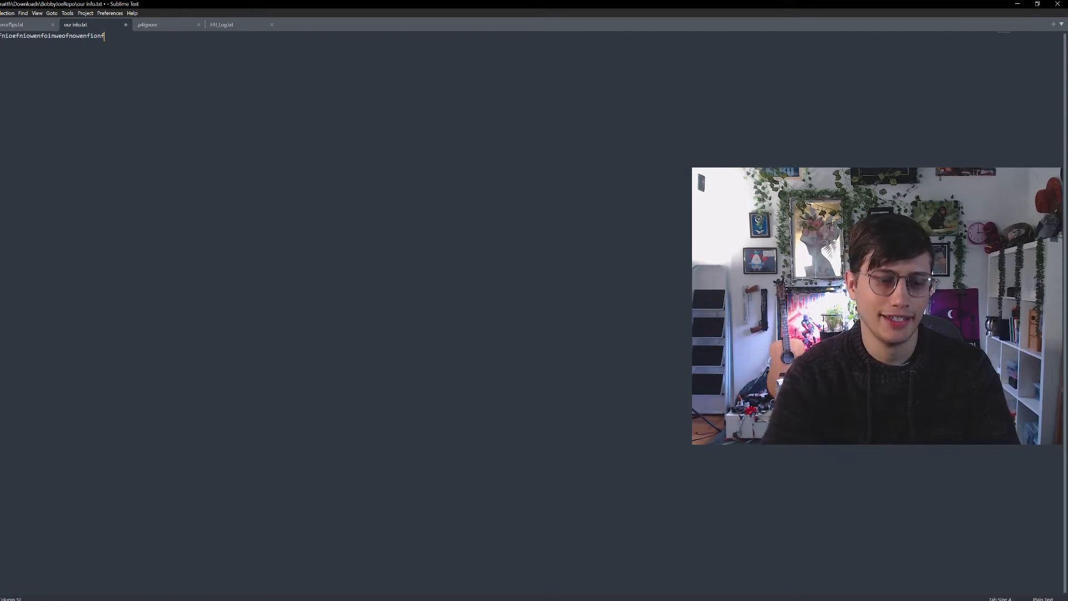
{"action": "key", "text": "ctrl+s"}
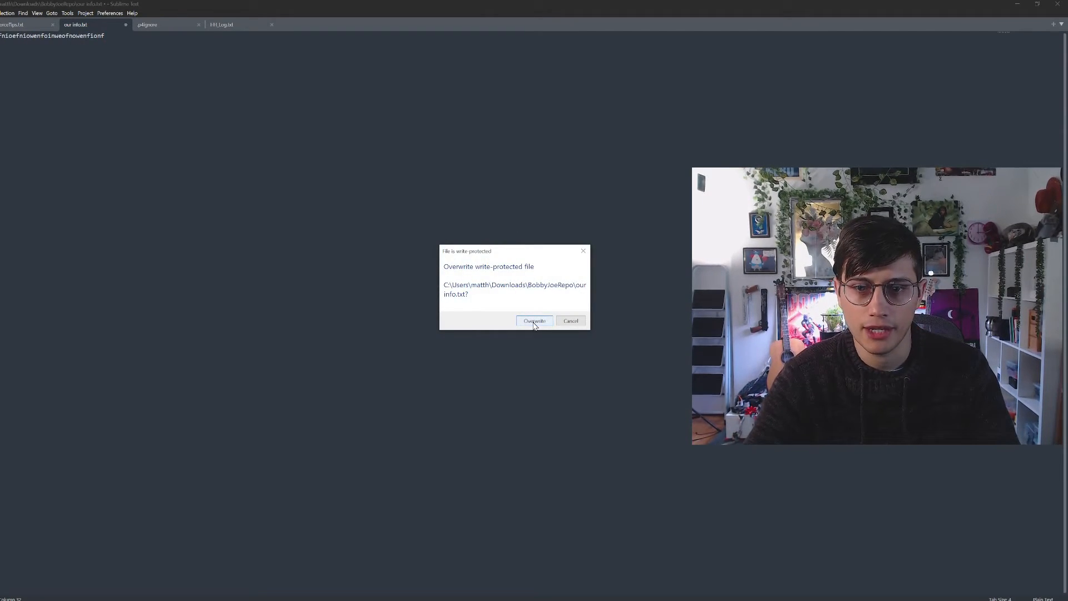
{"action": "left_click", "coordinate": [534, 321]}
{"action": "left_click", "coordinate": [1022, 5]}
Back in P4V, reconcile offline work on the workspace folder, checking out the modified our info.txt into the default changelist
{"action": "right_click", "coordinate": [45, 92]}
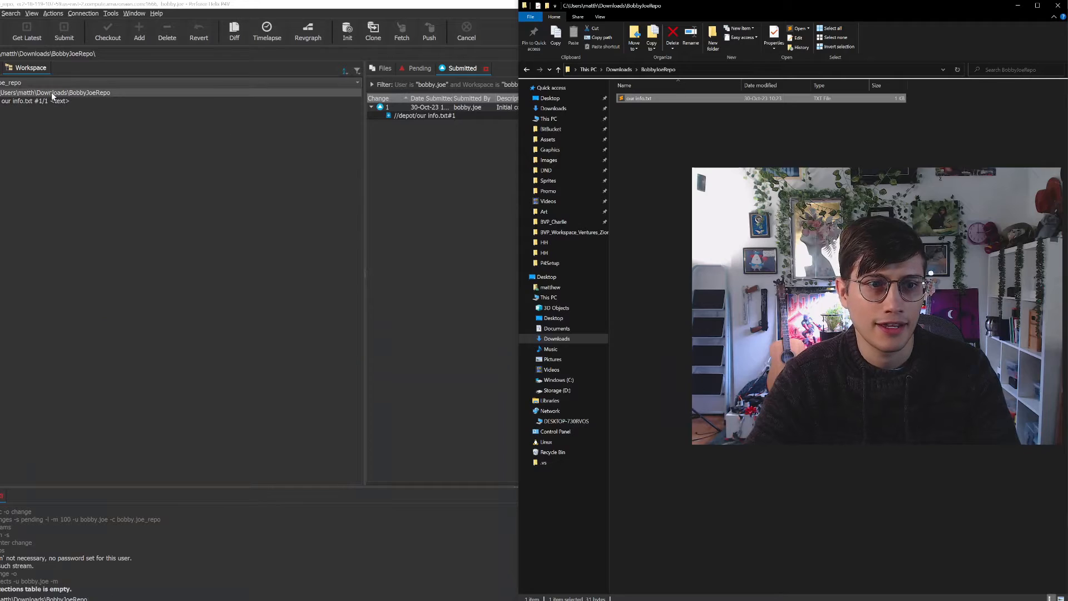
{"action": "left_click", "coordinate": [117, 202]}
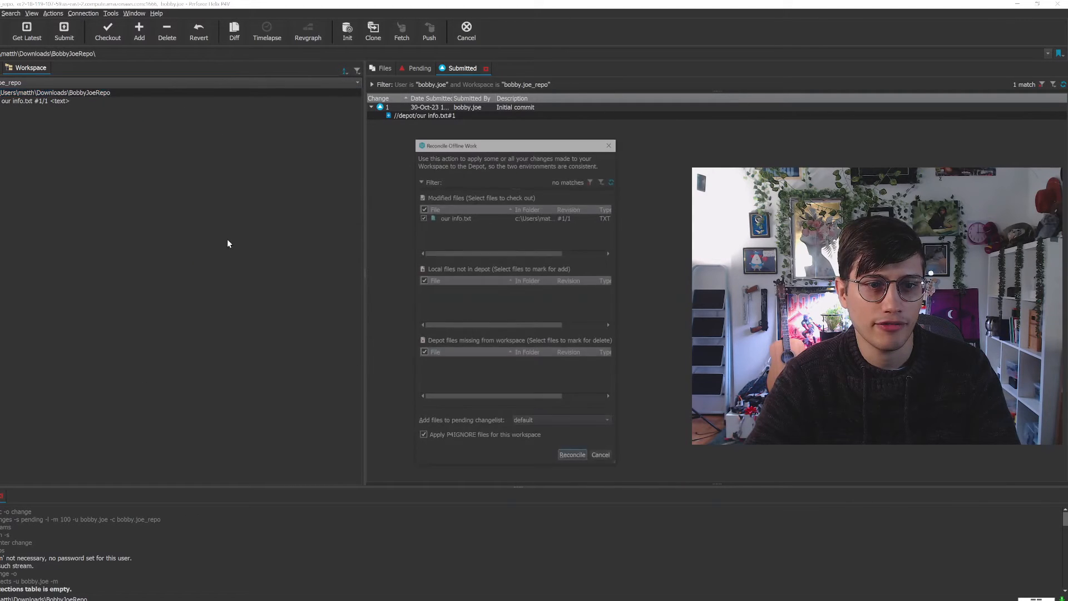
{"action": "left_click", "coordinate": [573, 456]}
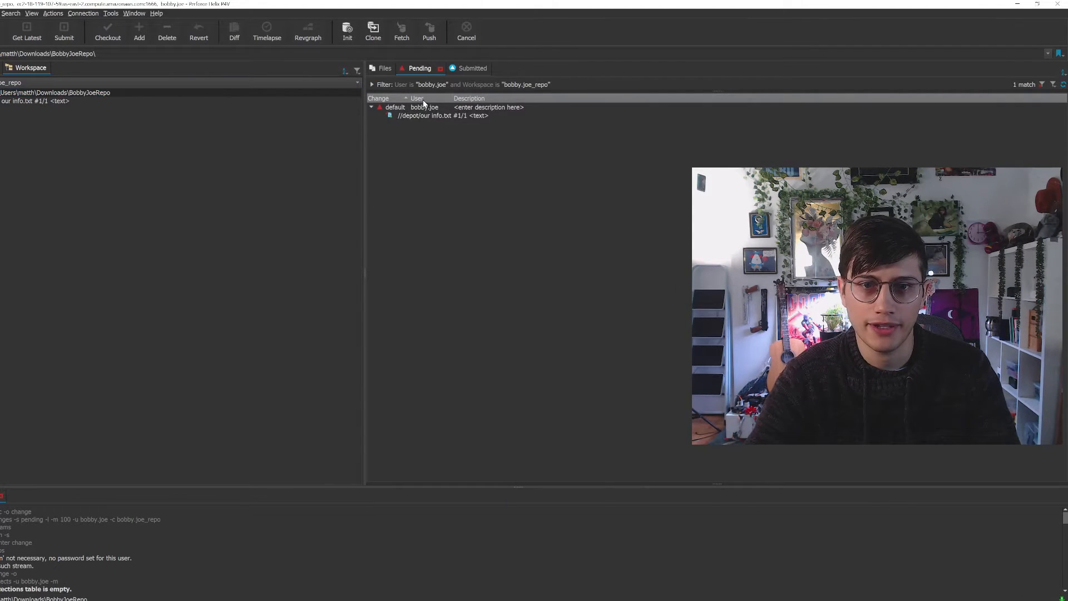
Submit the default pending changelist containing our info.txt with the description "Adding garbage text"
{"action": "right_click", "coordinate": [423, 99]}
{"action": "right_click", "coordinate": [409, 102]}
{"action": "right_click", "coordinate": [408, 106]}
{"action": "left_click", "coordinate": [437, 113]}
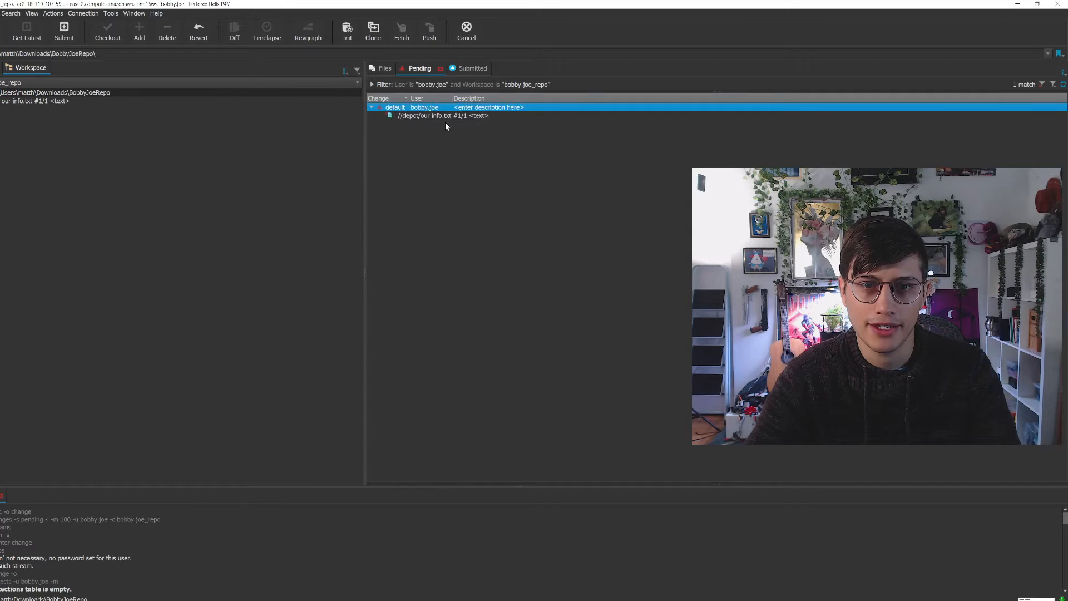
{"action": "type", "text": "Adding garba"}
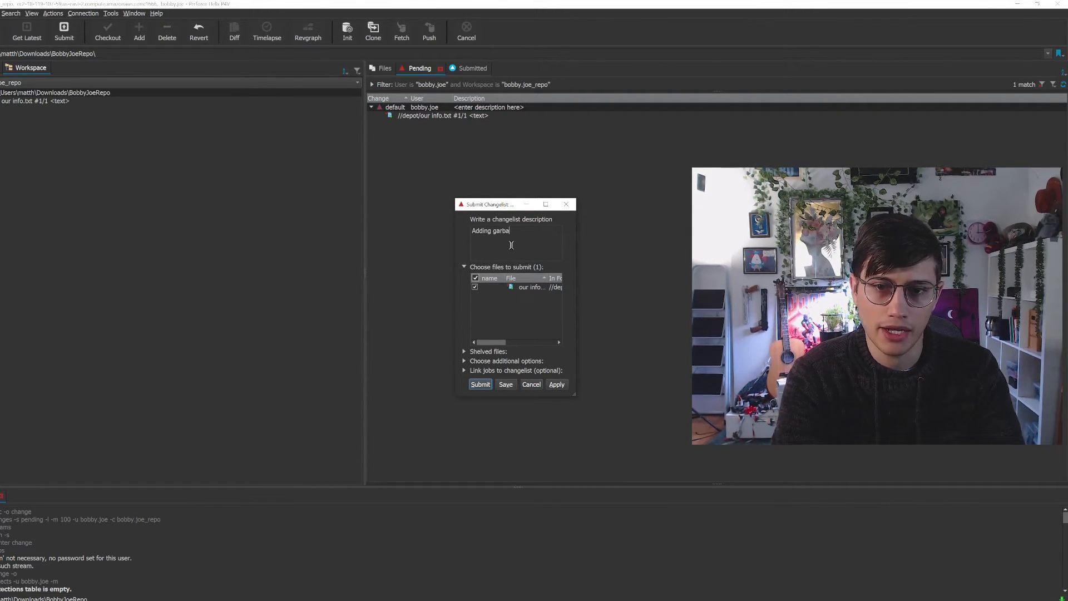
{"action": "type", "text": "ge text"}
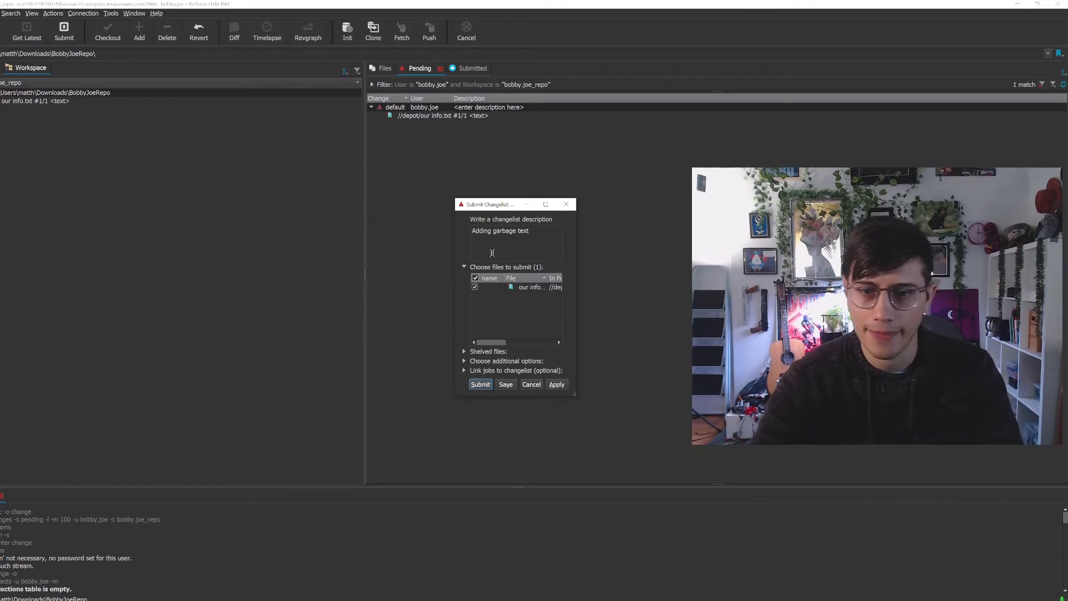
{"action": "left_click", "coordinate": [480, 384]}
Expand the submitted "Adding garbage text" change and diff our info.txt against its previous revision to examine the added text
{"action": "left_click", "coordinate": [463, 68]}
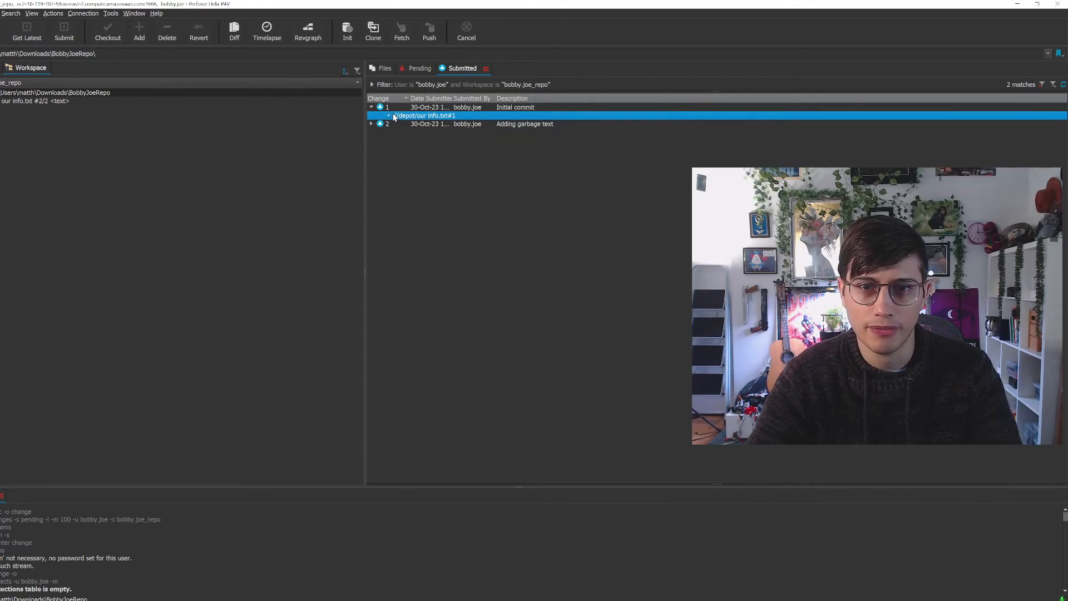
{"action": "left_click", "coordinate": [371, 107]}
{"action": "left_click", "coordinate": [371, 124]}
{"action": "left_click", "coordinate": [417, 133]}
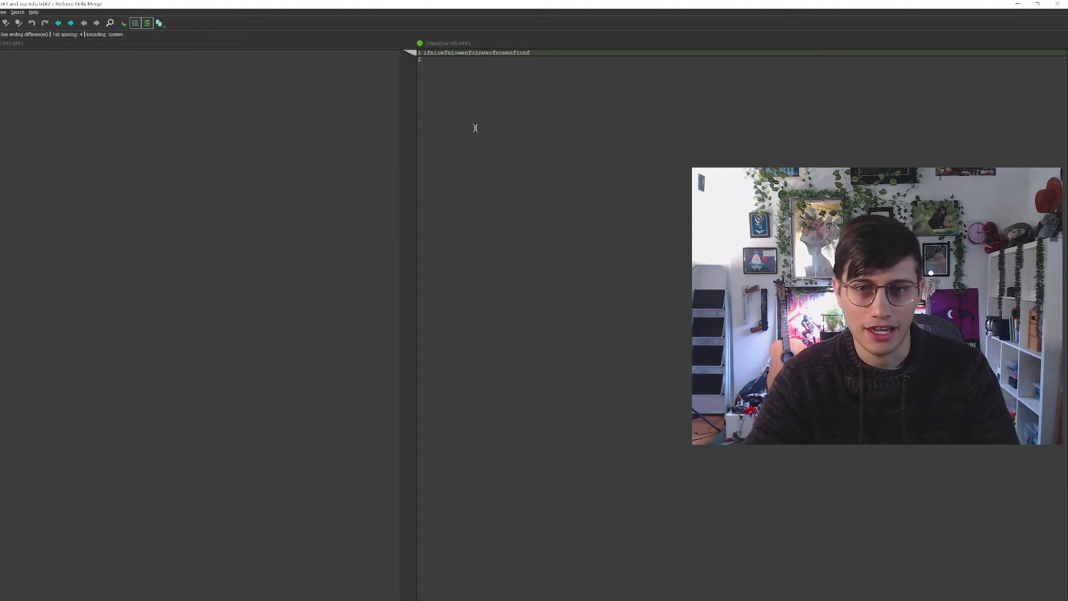
{"action": "left_click_drag", "start_coordinate": [542, 53], "coordinate": [427, 49]}
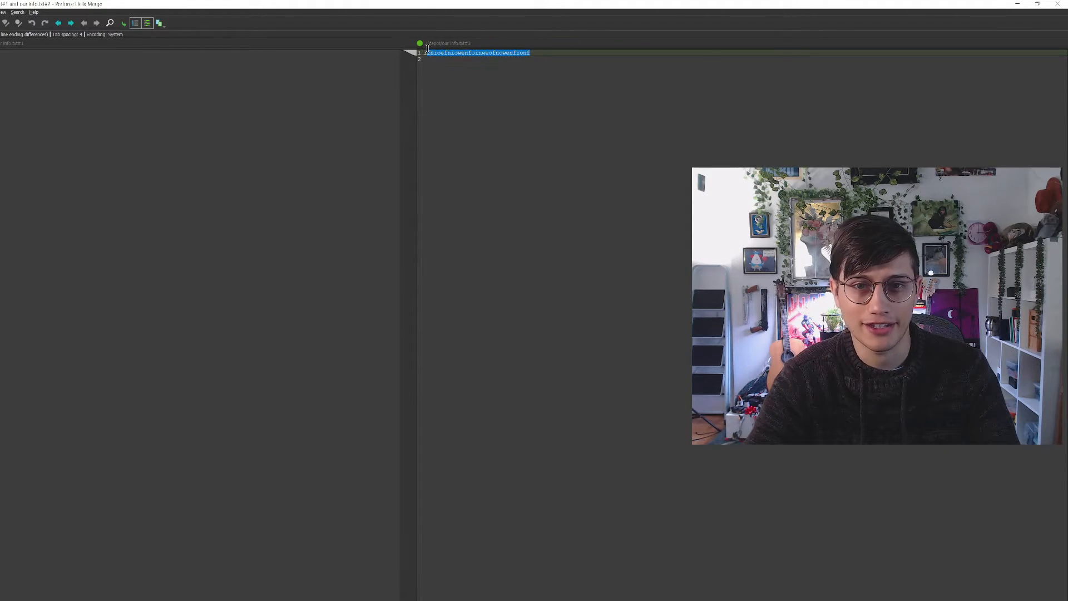
{"action": "left_click", "coordinate": [502, 179]}
{"action": "left_click", "coordinate": [1050, 4]}
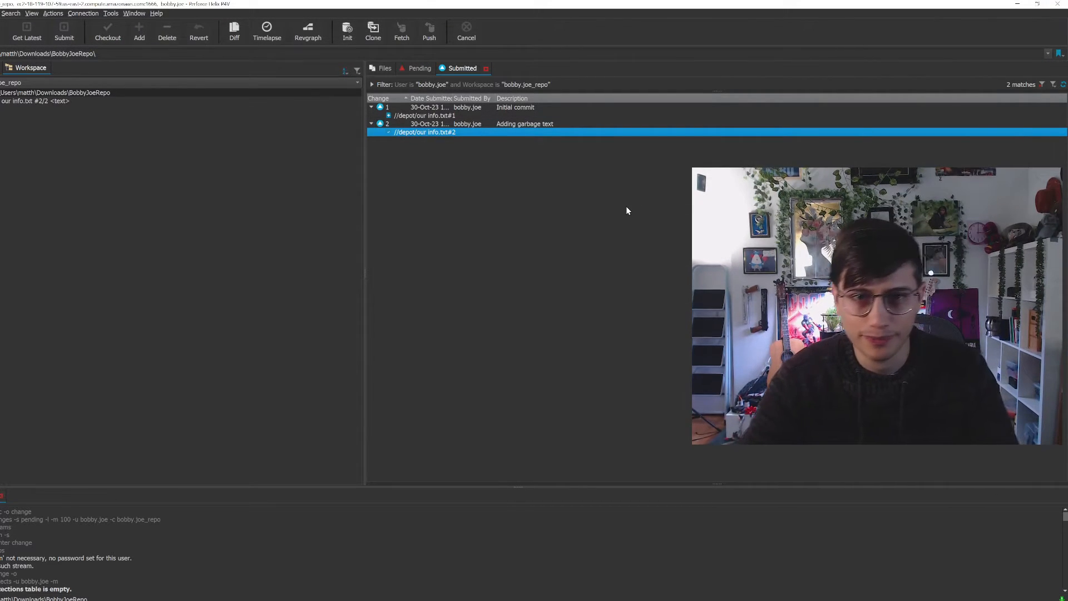
Undo all changes made in the submitted "Adding garbage text" changelist, saving the reversal to a new pending changelist
{"action": "right_click", "coordinate": [455, 131]}
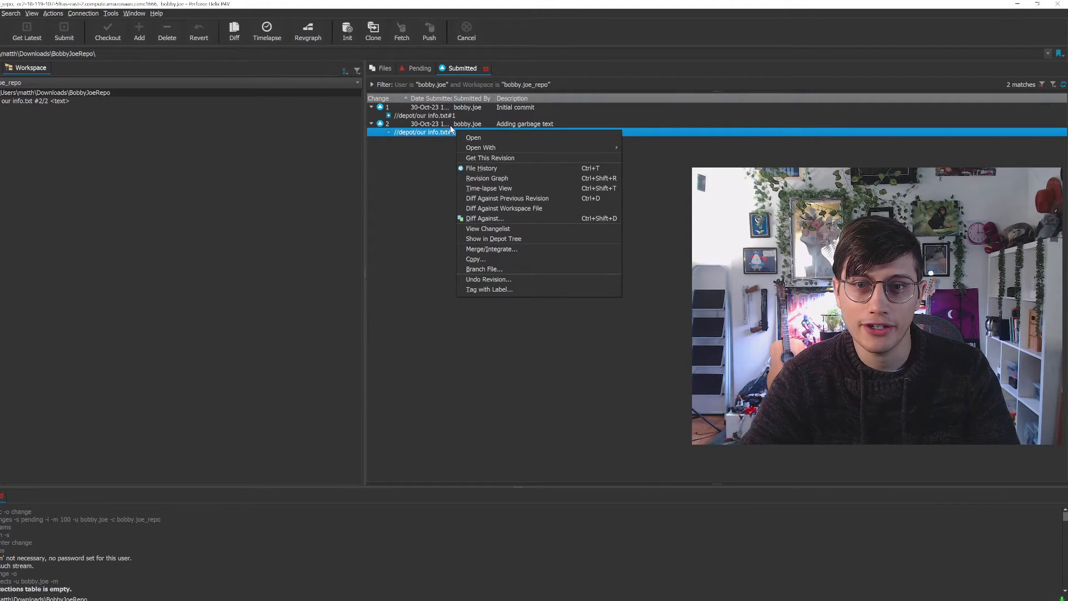
{"action": "right_click", "coordinate": [451, 125]}
{"action": "left_click", "coordinate": [482, 205]}
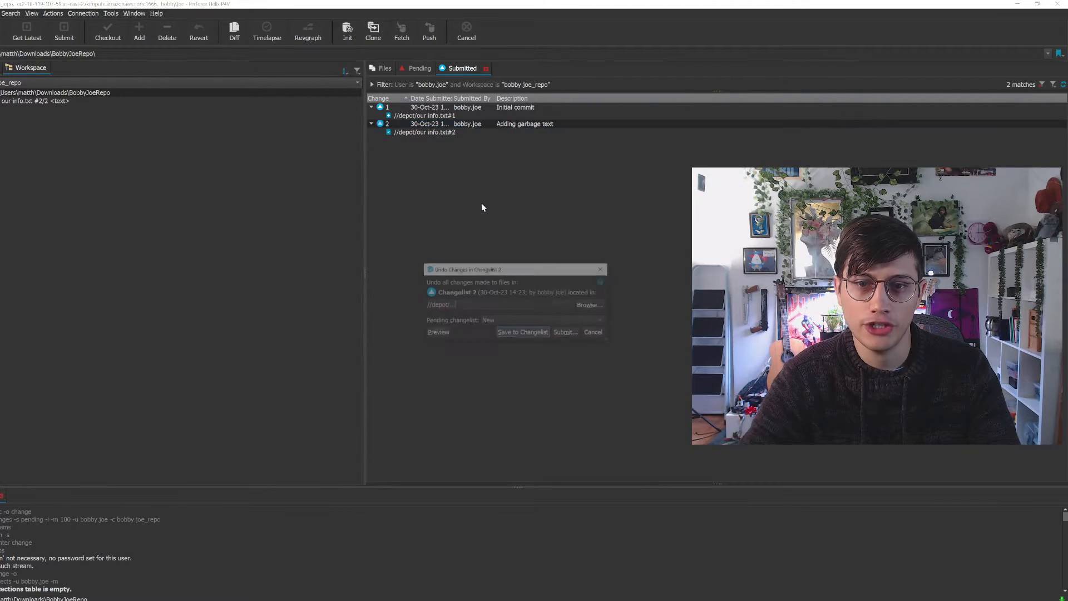
{"action": "left_click", "coordinate": [516, 332]}
Expand the pending undo changelist and diff its our info.txt against the depot revision to examine the removed text
{"action": "left_click", "coordinate": [412, 71]}
{"action": "left_click", "coordinate": [371, 115]}
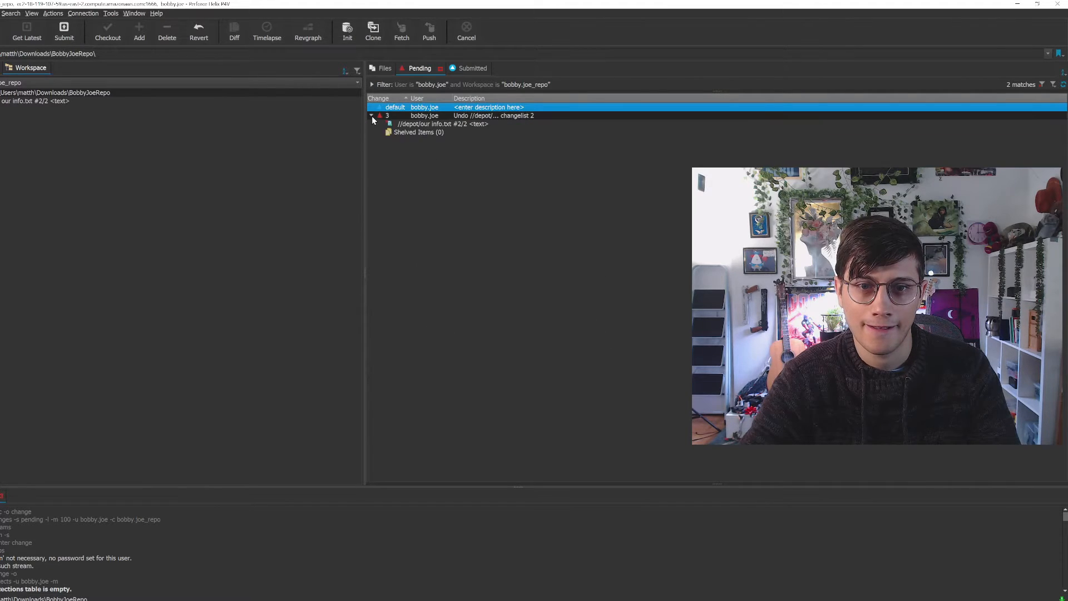
{"action": "left_click", "coordinate": [440, 125]}
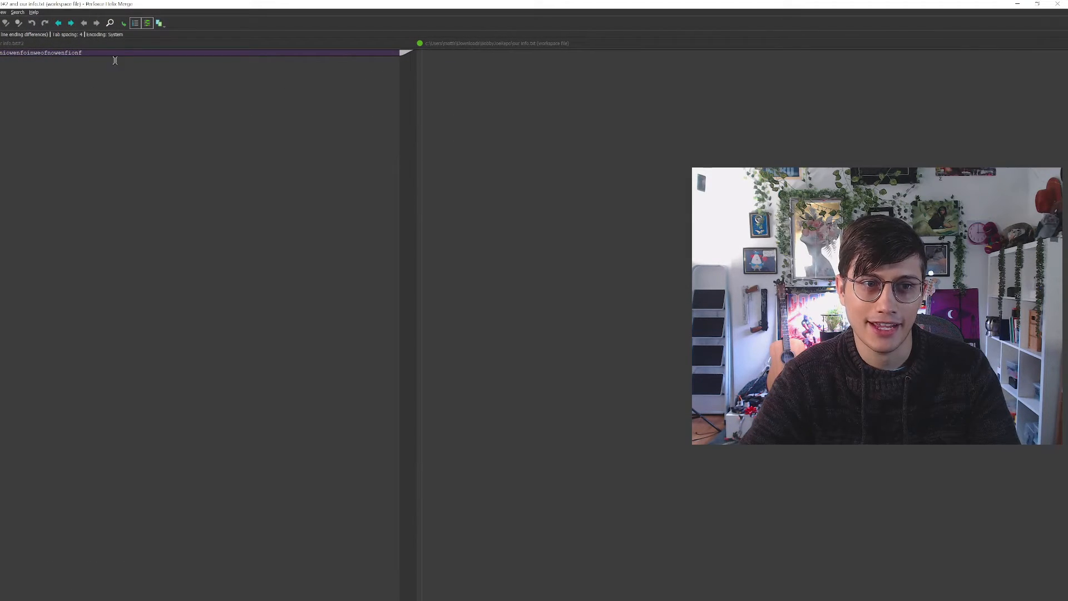
{"action": "left_click_drag", "start_coordinate": [115, 60], "coordinate": [0, 52]}
{"action": "left_click", "coordinate": [432, 55]}
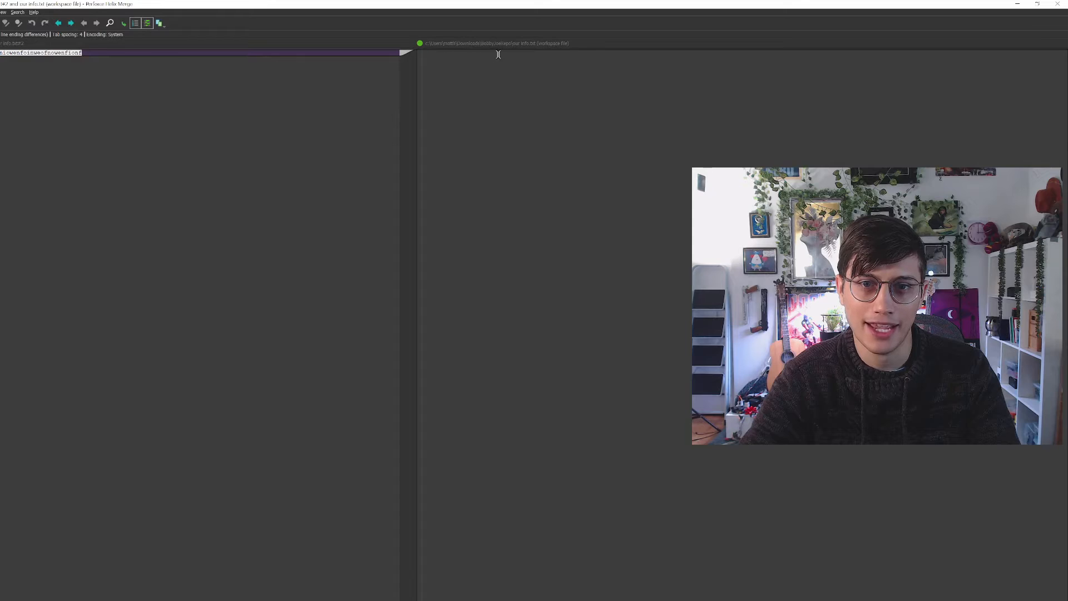
{"action": "left_click", "coordinate": [1058, 4]}
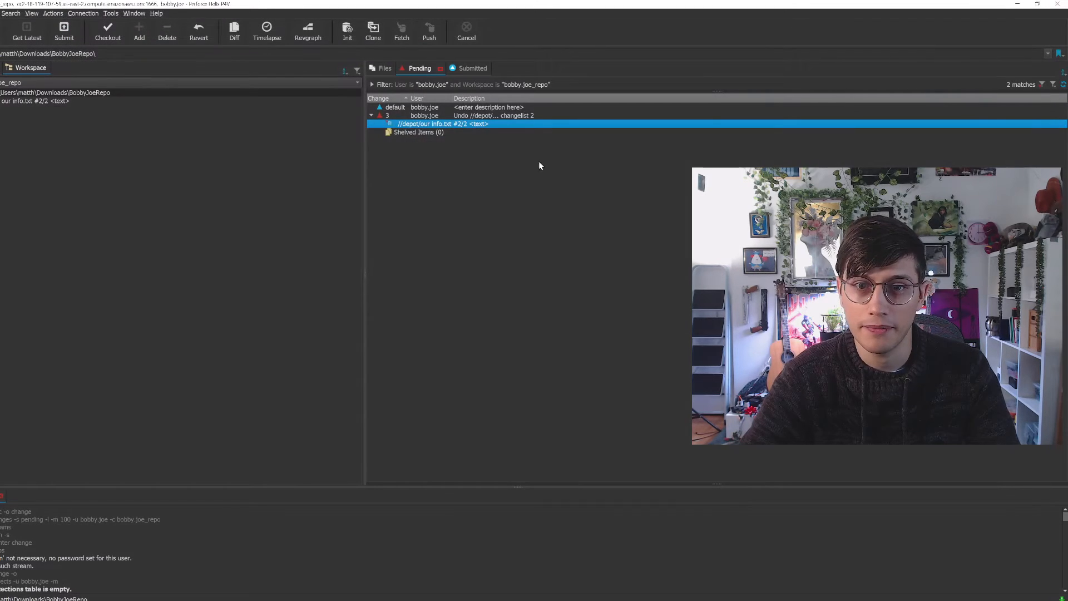
Submit the pending undo changelist with its description "Undo //depot/... changelist 2"
{"action": "right_click", "coordinate": [472, 115]}
{"action": "left_click", "coordinate": [523, 126]}
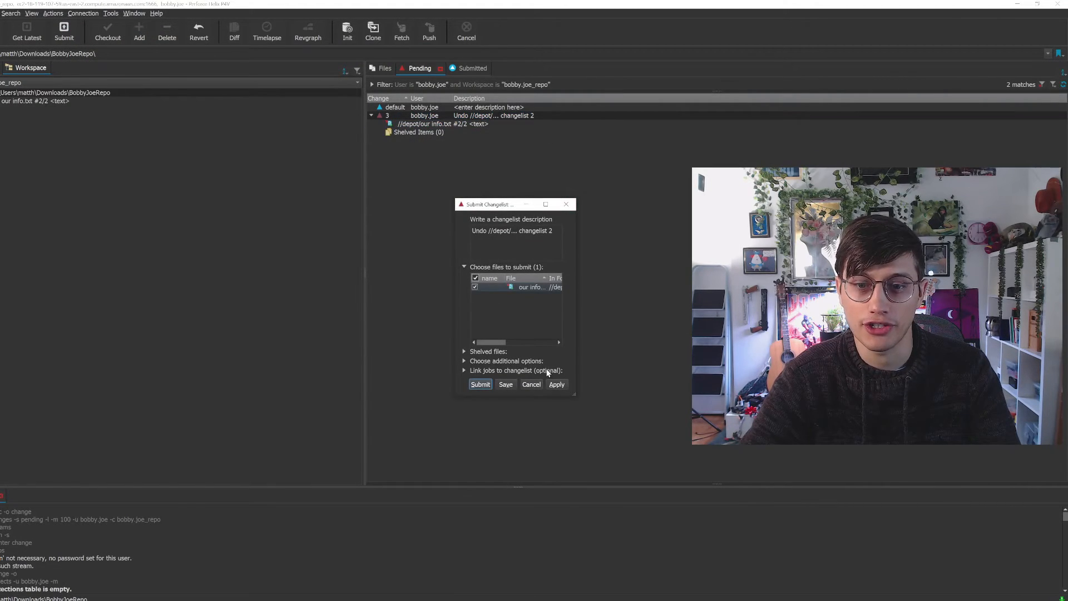
{"action": "left_click", "coordinate": [485, 385]}
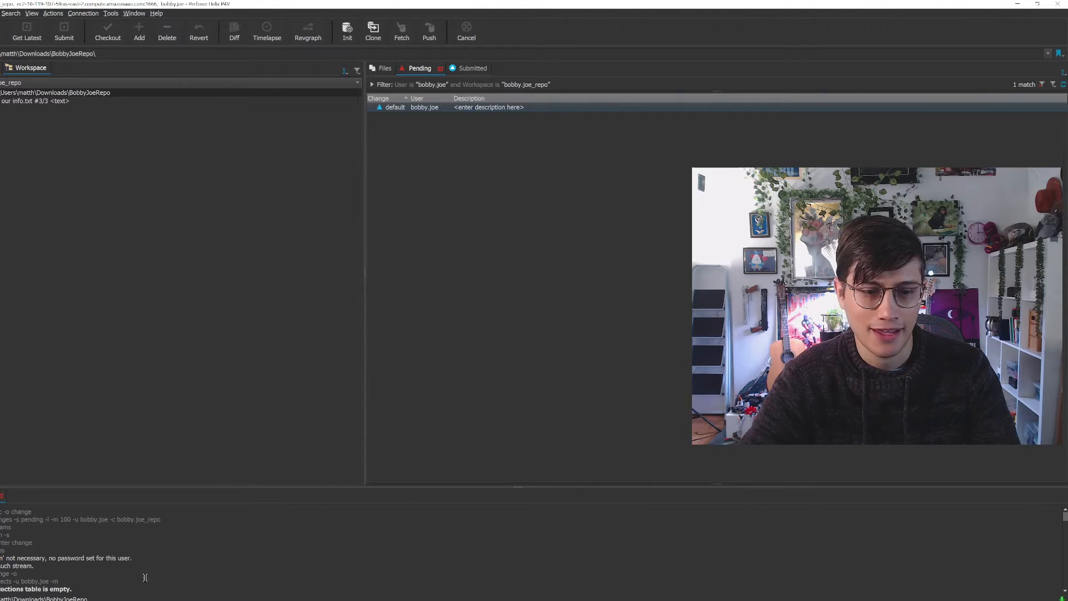
Switch to Sublime Text, reload our info.txt from disk to check its contents, and minimize the editor to return to P4V
{"action": "key", "text": "alt+Tab"}
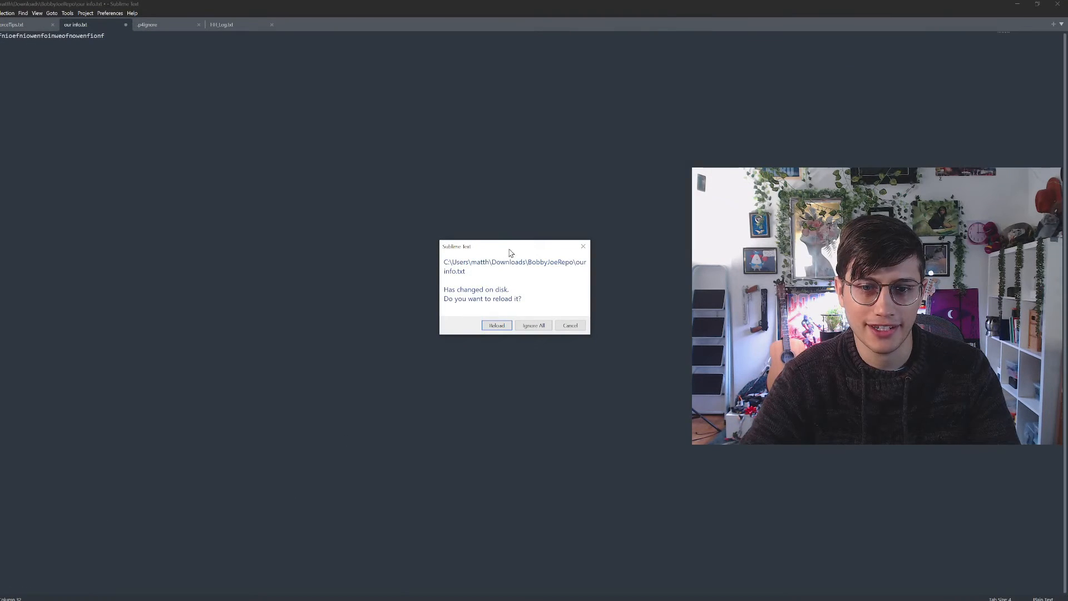
{"action": "left_click", "coordinate": [497, 323]}
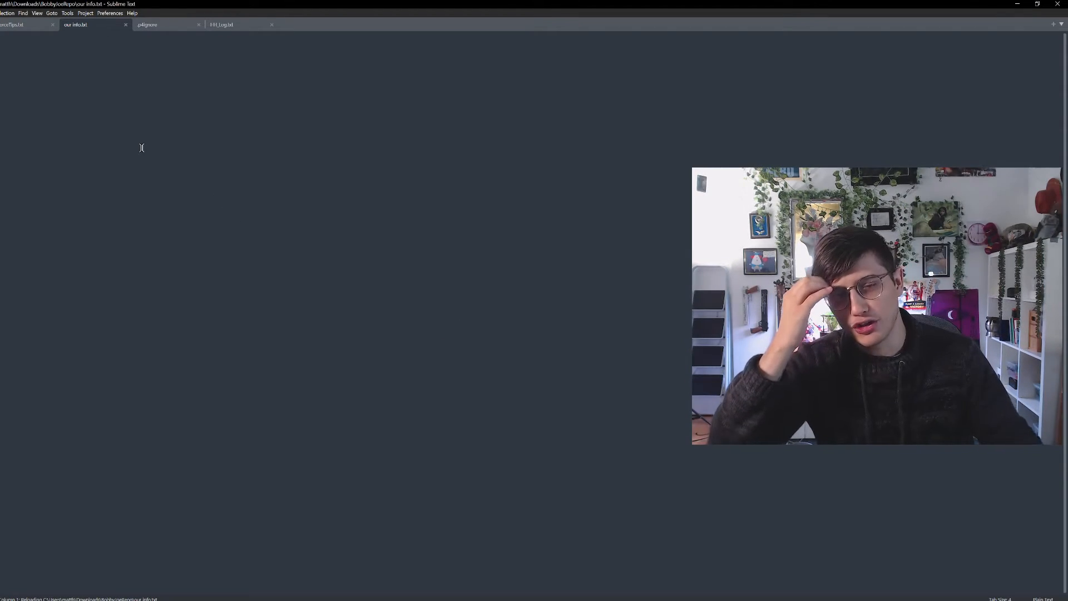
{"action": "left_click", "coordinate": [1023, 4]}
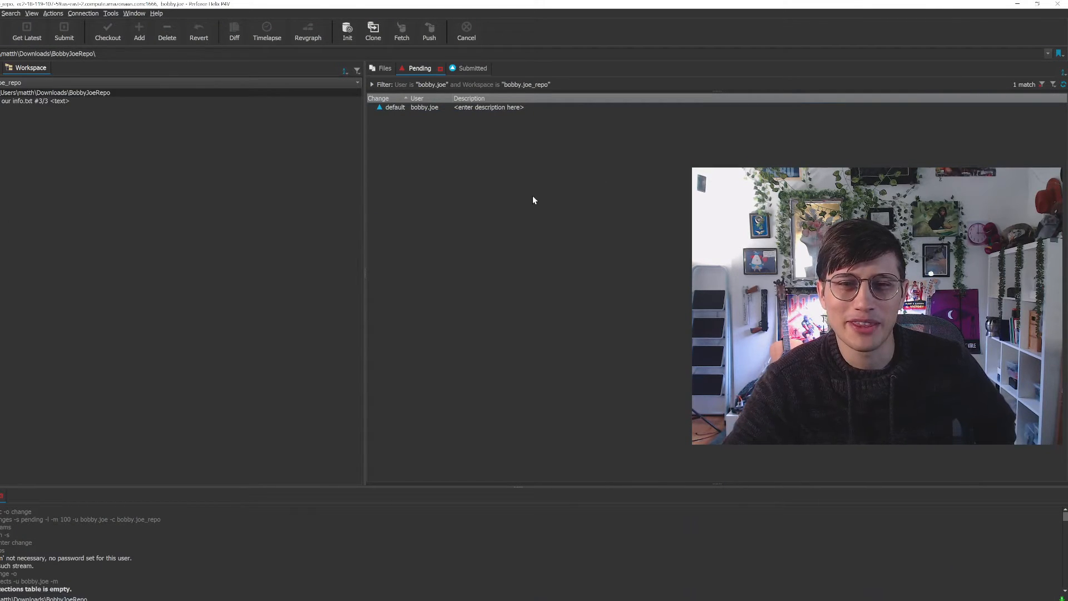
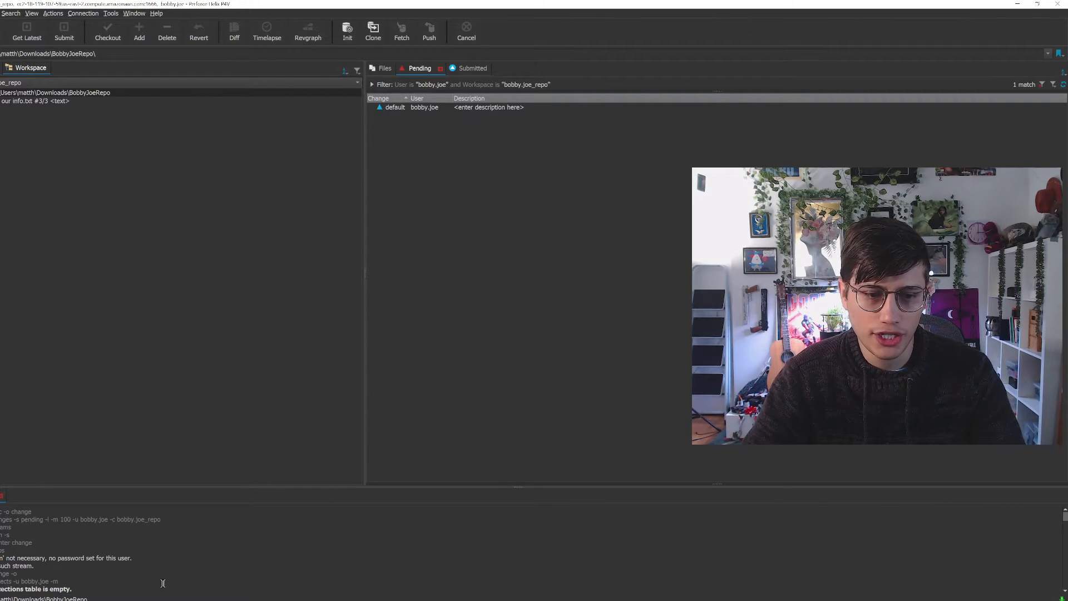
Open a Command Prompt and run "p4 set" to examine the Perforce environment settings, particularly the P4IGNORE entry
{"action": "left_click", "coordinate": [6, 600]}
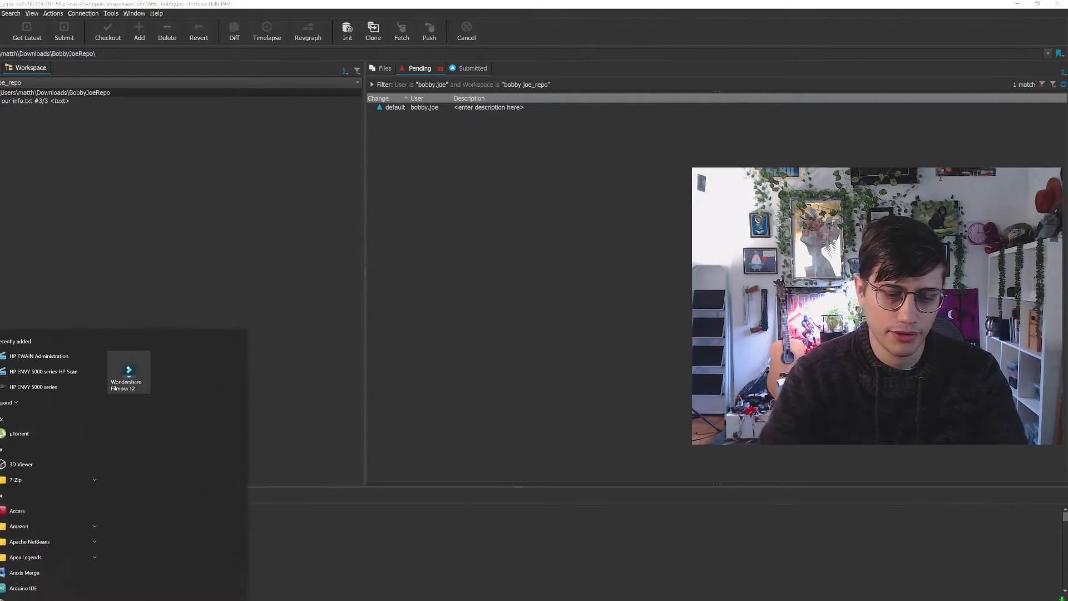
{"action": "type", "text": "cmd"}
{"action": "key", "text": "Return"}
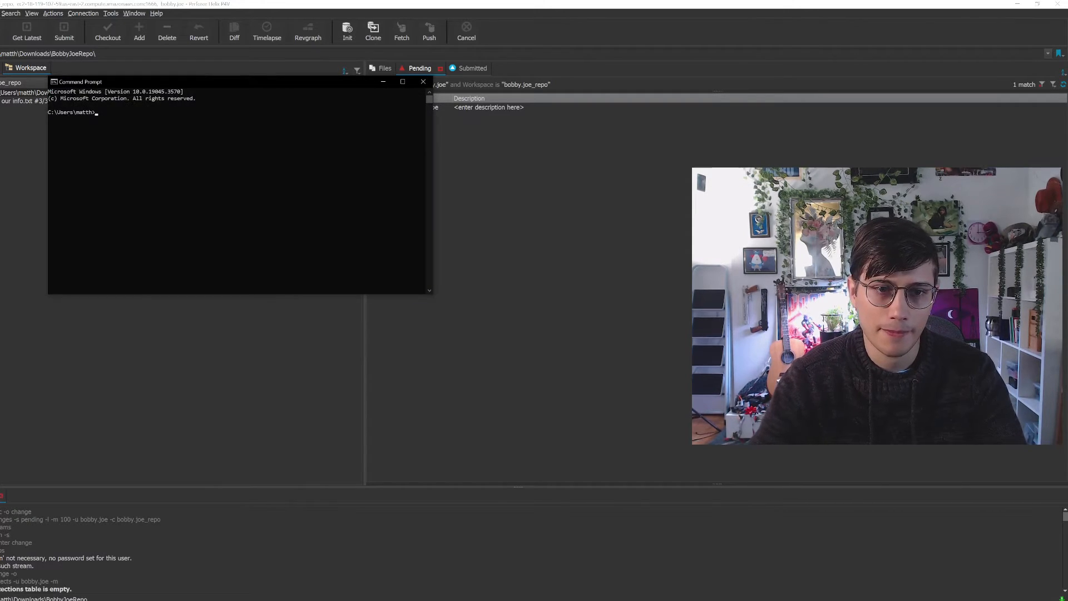
{"action": "left_click_drag", "start_coordinate": [287, 80], "coordinate": [531, 166]}
{"action": "type", "text": "pe"}
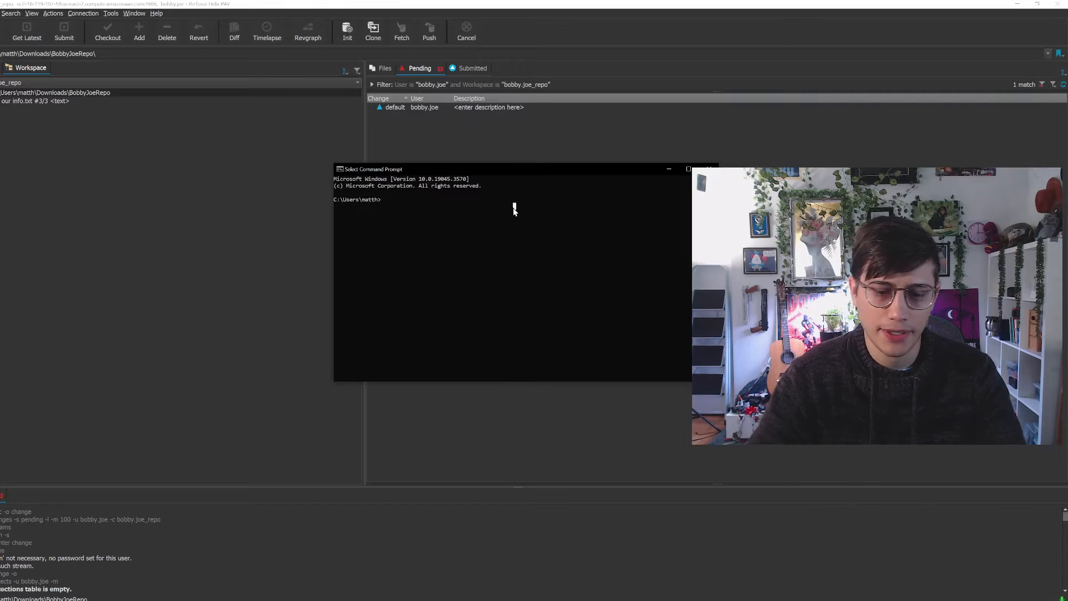
{"action": "key", "text": "BackSpace"}
{"action": "type", "text": "4 set"}
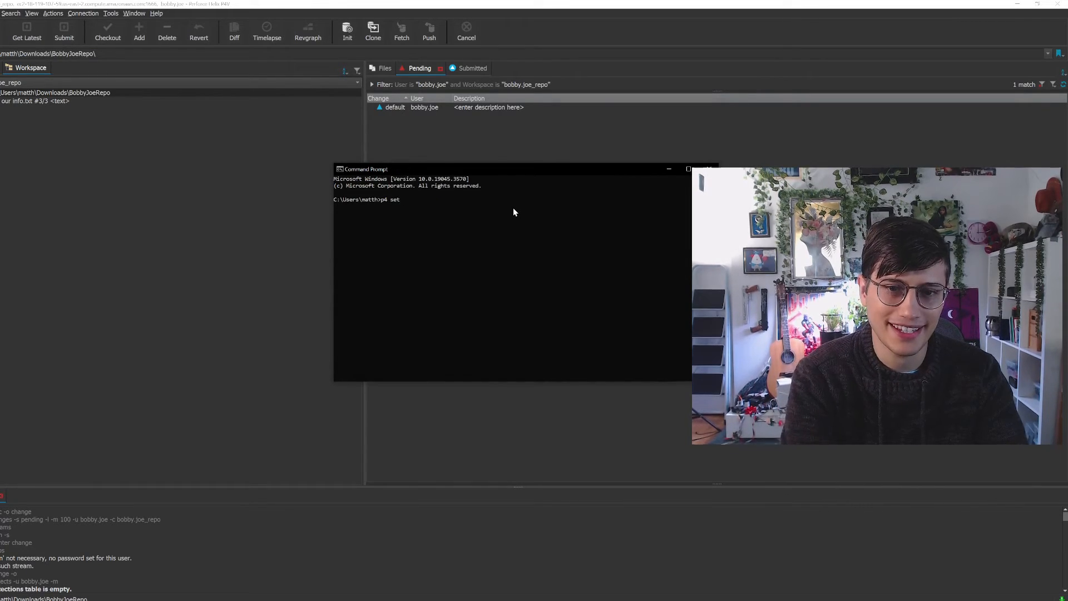
{"action": "key", "text": "Return"}
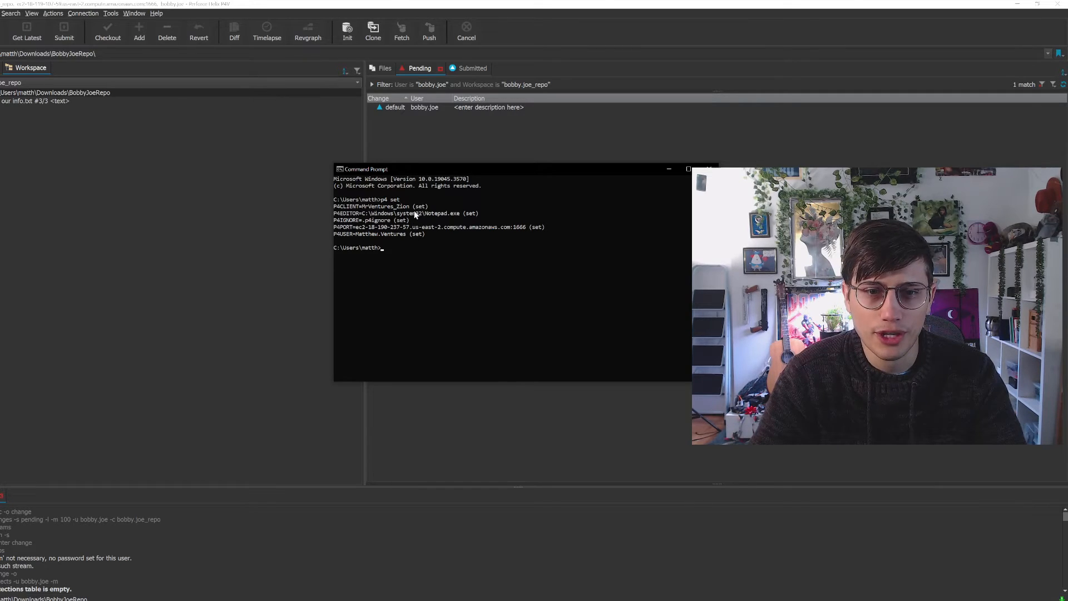
{"action": "left_click_drag", "start_coordinate": [411, 220], "coordinate": [335, 226]}
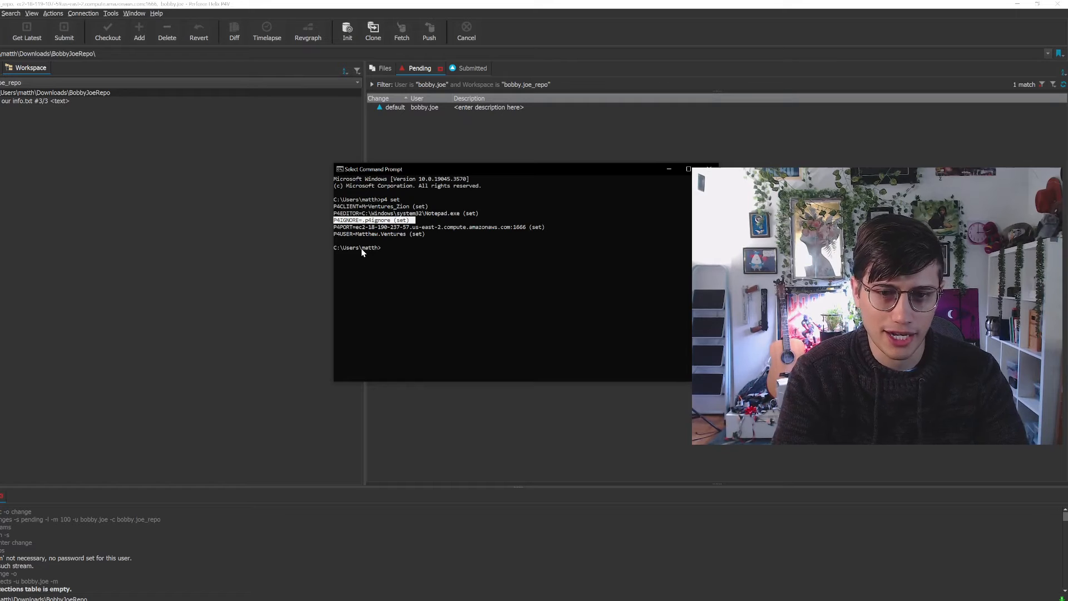
Set the Perforce ignore file variable by running "p4 set P4IGNORE = .p4ignore"
{"action": "type", "text": "p4 "}
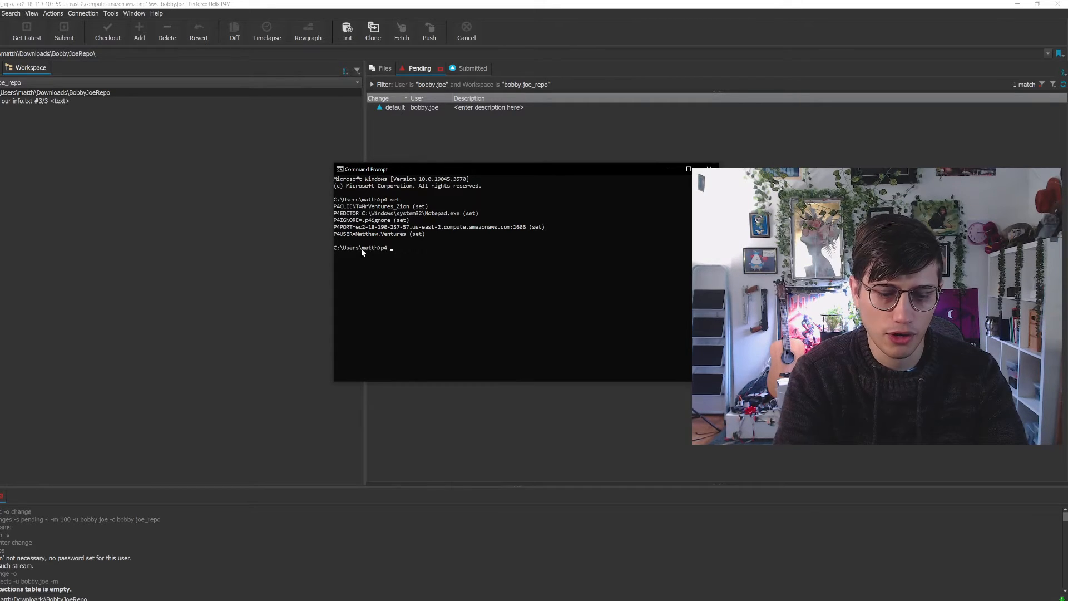
{"action": "type", "text": "set "}
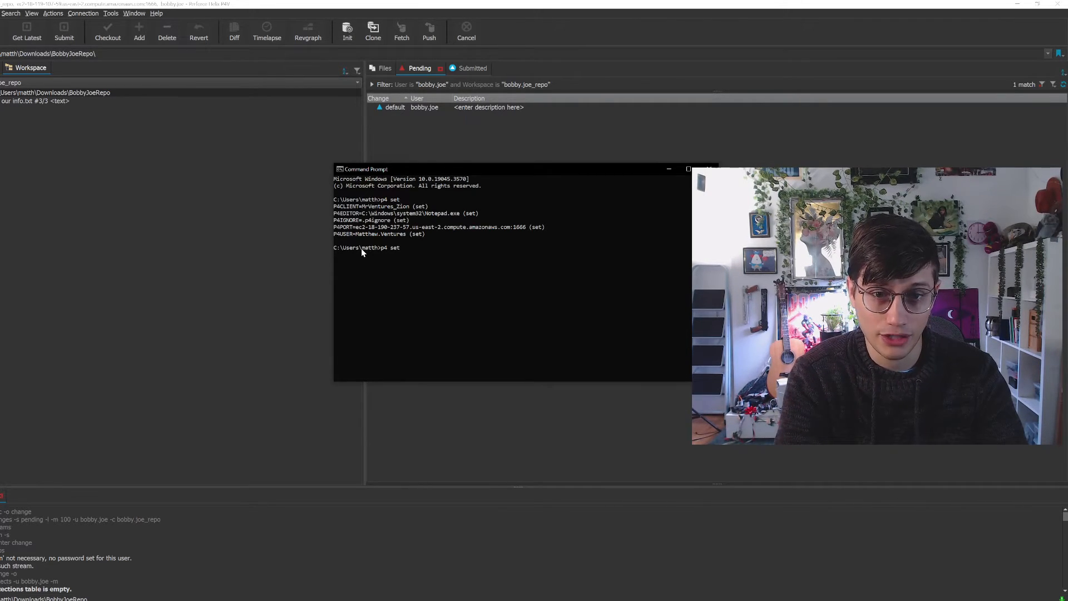
{"action": "type", "text": "P4"}
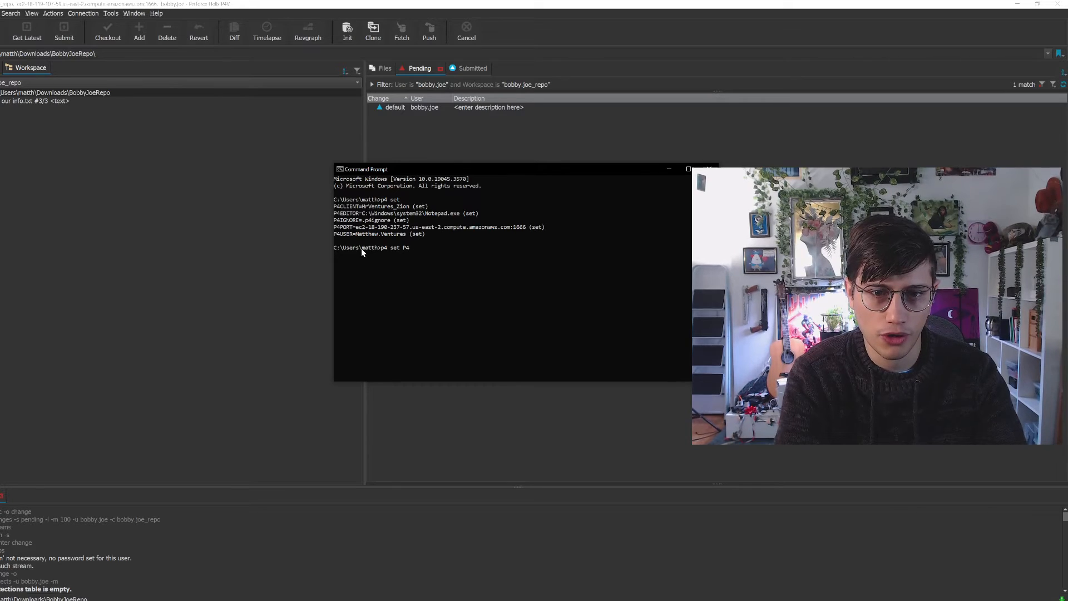
{"action": "type", "text": "IGNORE"}
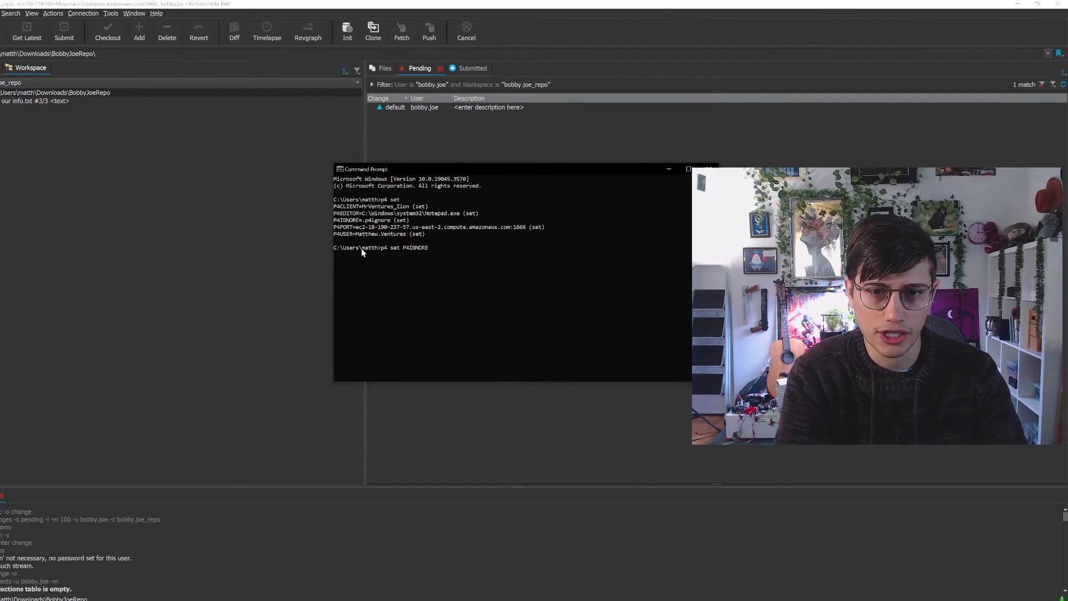
{"action": "type", "text": "= "}
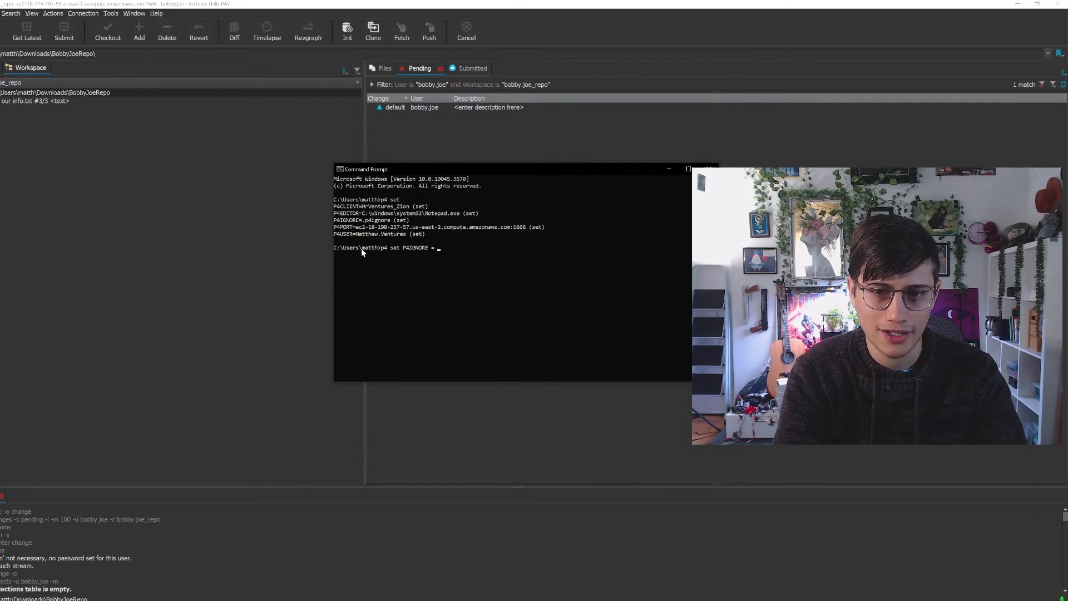
{"action": "type", "text": "."}
{"action": "type", "text": "p5"}
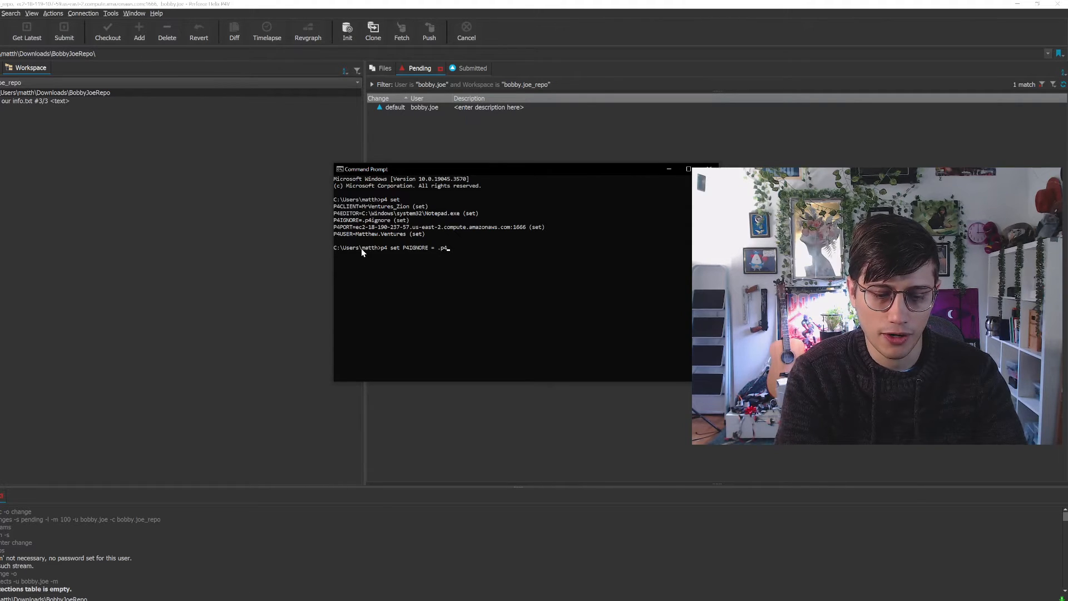
{"action": "type", "text": "ignore"}
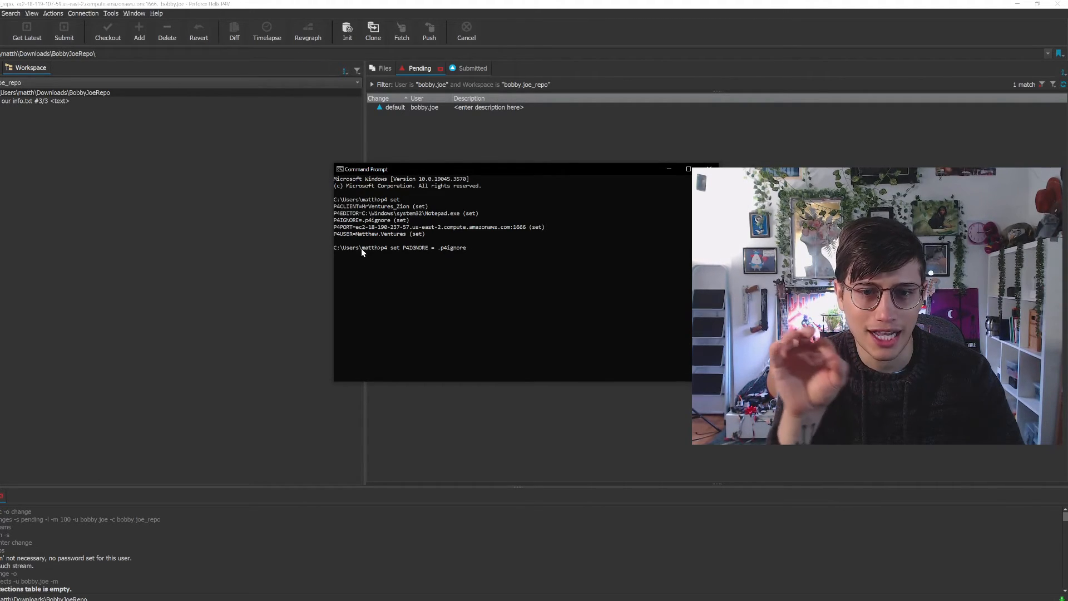
{"action": "key", "text": "Return"}
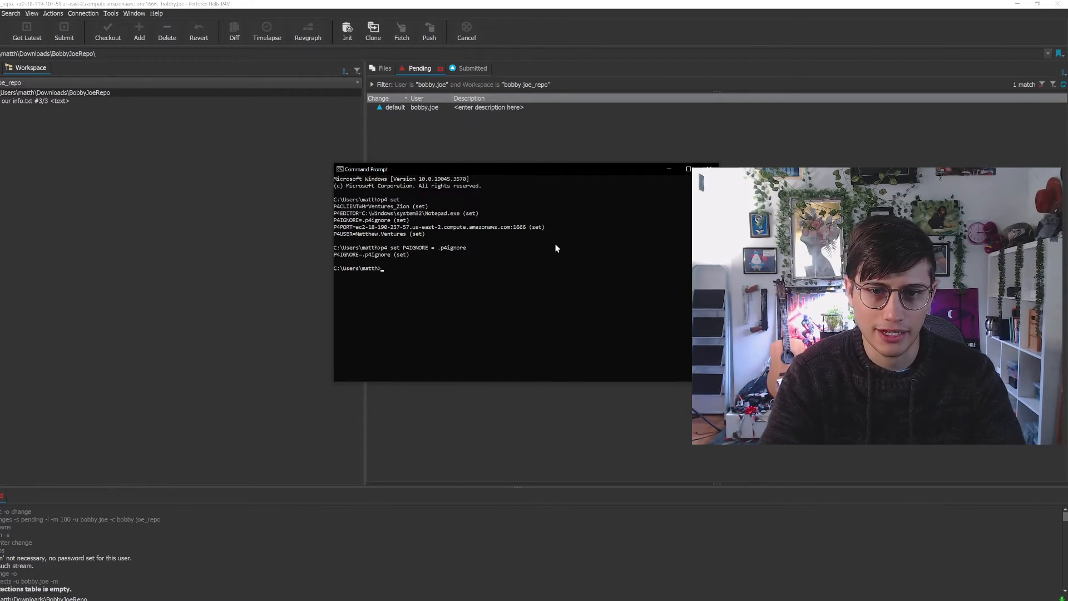
Run "p4 set" again to recheck the P4IGNORE setting, and minimize the Command Prompt
{"action": "key", "text": "Up"}
{"action": "key", "text": "Up"}
{"action": "key", "text": "Return"}
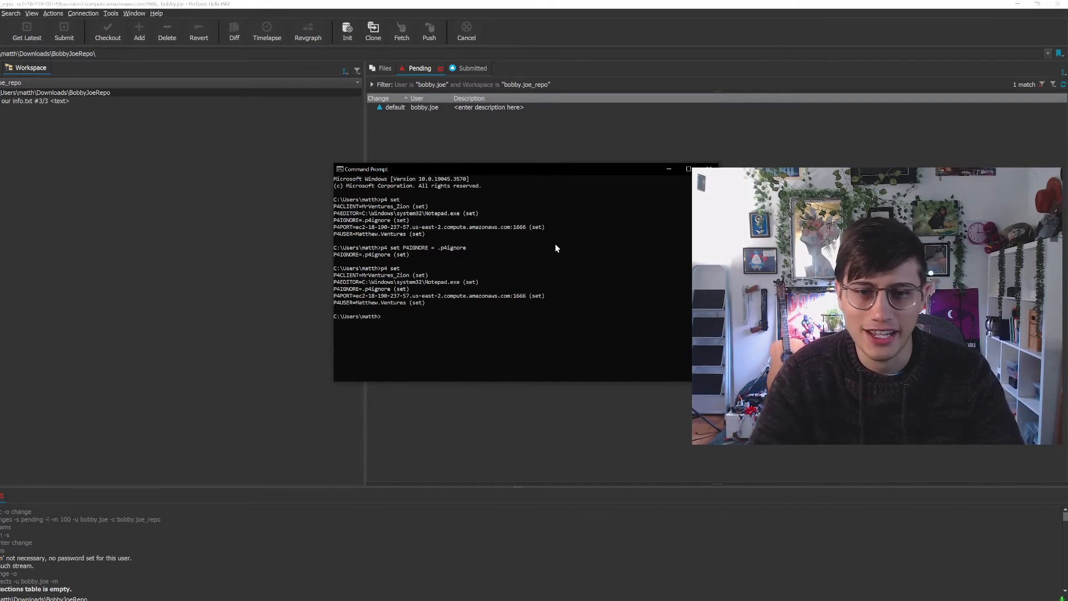
{"action": "left_click", "coordinate": [669, 169]}
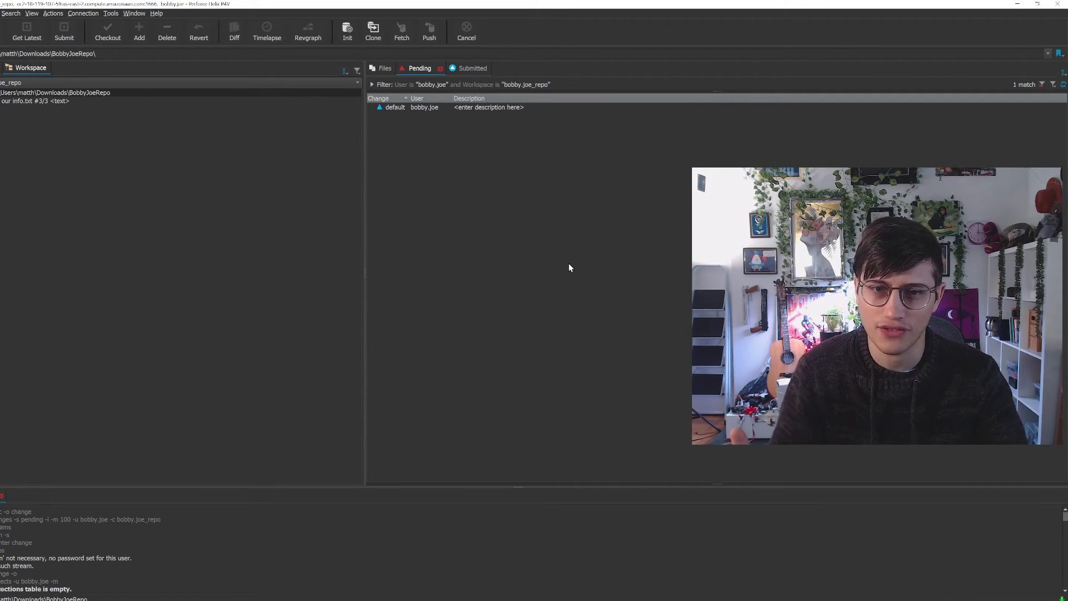
Close the extra File Explorer windows, switch to the BobbyJoeRepo folder and create a new text document in it
{"action": "right_click", "coordinate": [201, 169]}
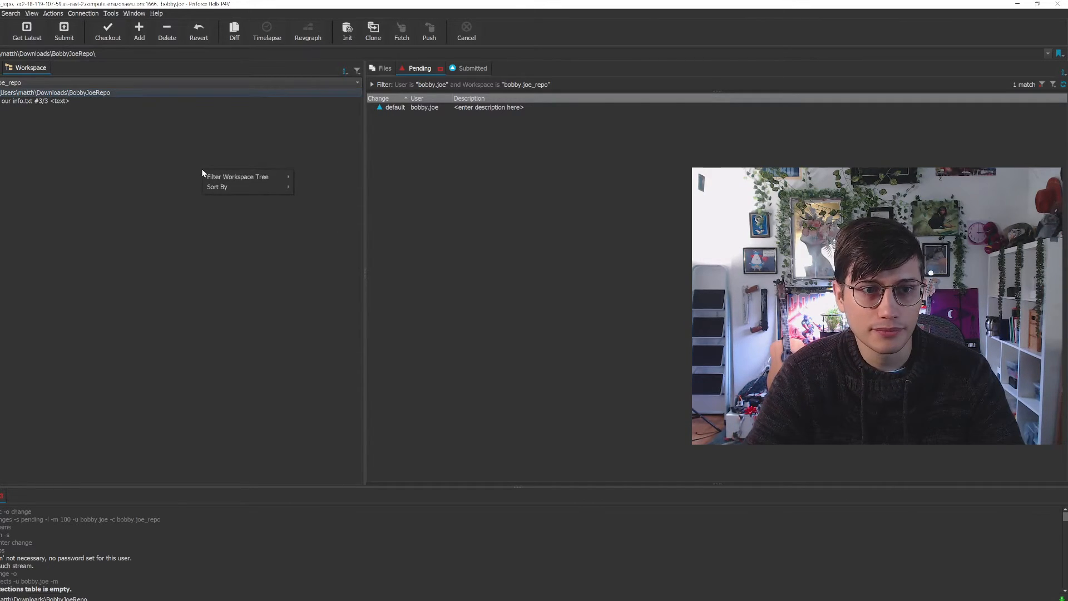
{"action": "left_click", "coordinate": [169, 192]}
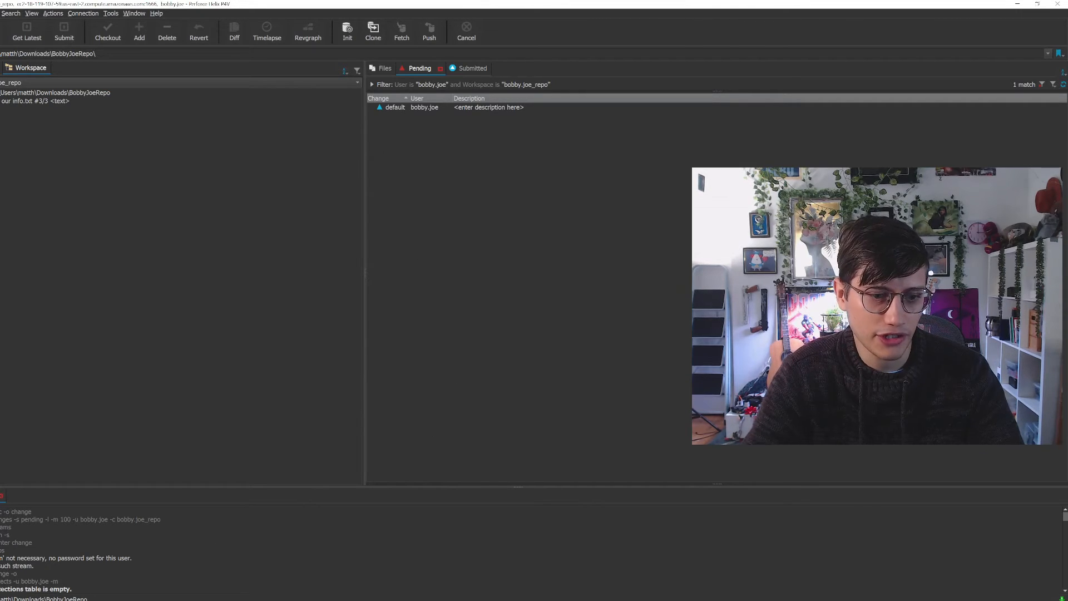
{"action": "left_click", "coordinate": [18, 600]}
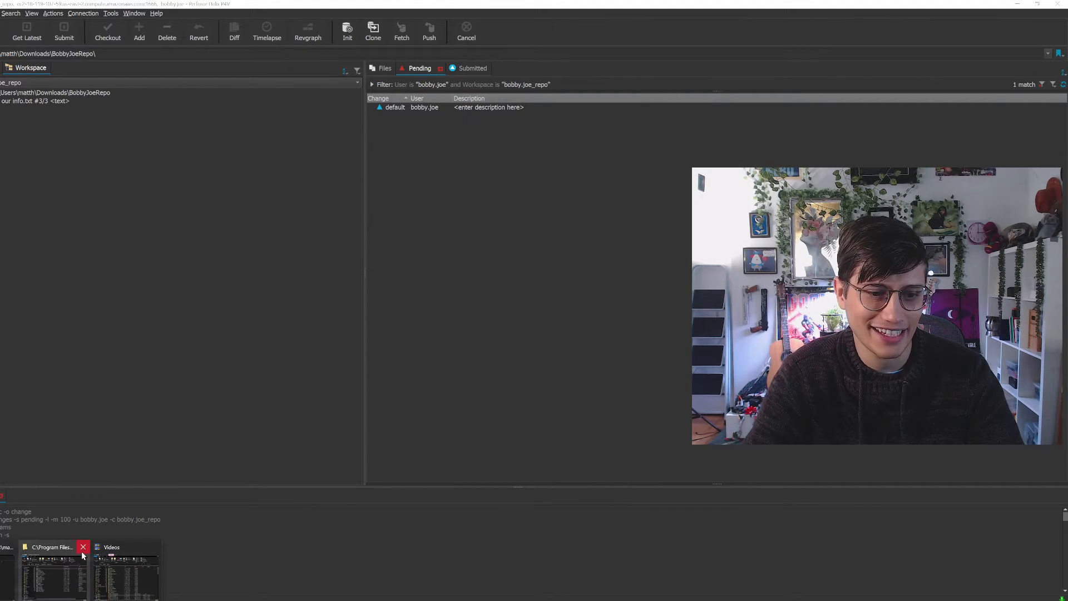
{"action": "left_click", "coordinate": [81, 550]}
{"action": "left_click", "coordinate": [96, 549]}
{"action": "left_click", "coordinate": [46, 562]}
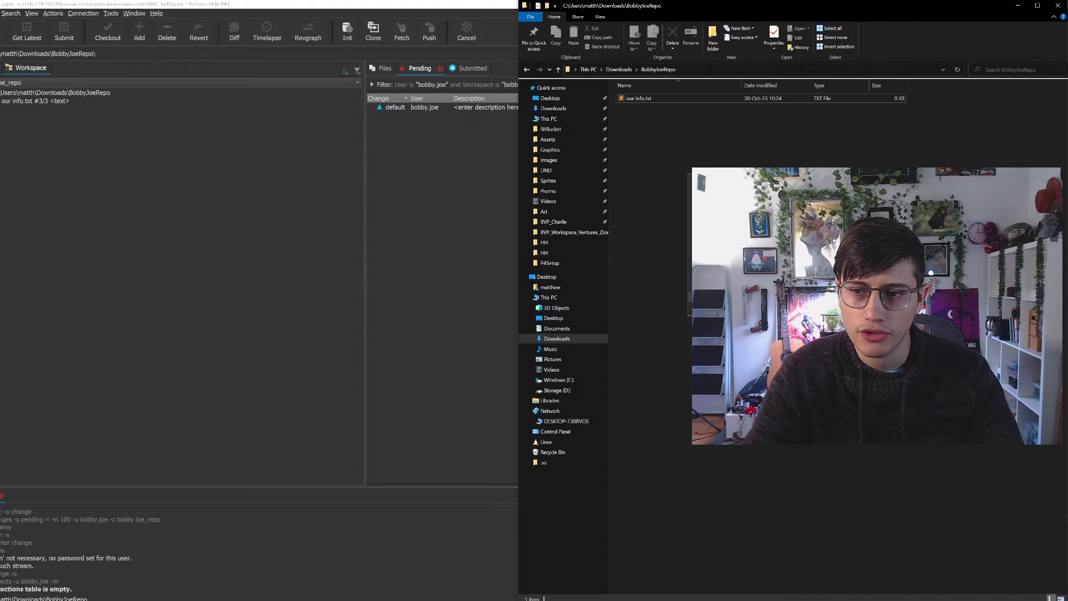
{"action": "left_click", "coordinate": [860, 357]}
{"action": "key", "text": "Return"}
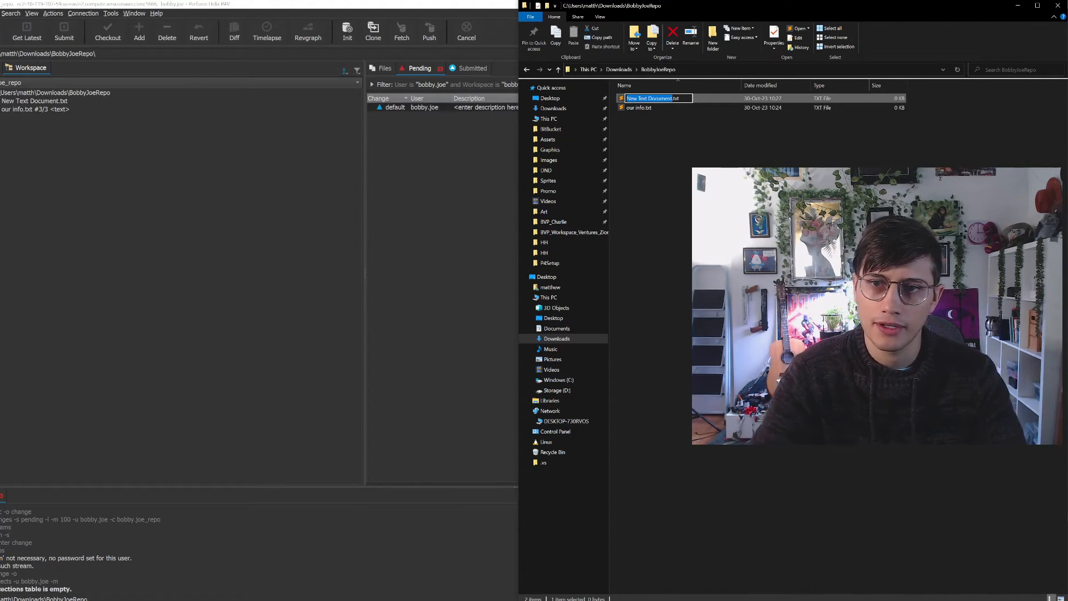
Open the new text document in Sublime Text and save it in BobbyJoeRepo as .p4ignore with the All Files type
{"action": "double_click", "coordinate": [696, 98]}
{"action": "left_click", "coordinate": [1, 13]}
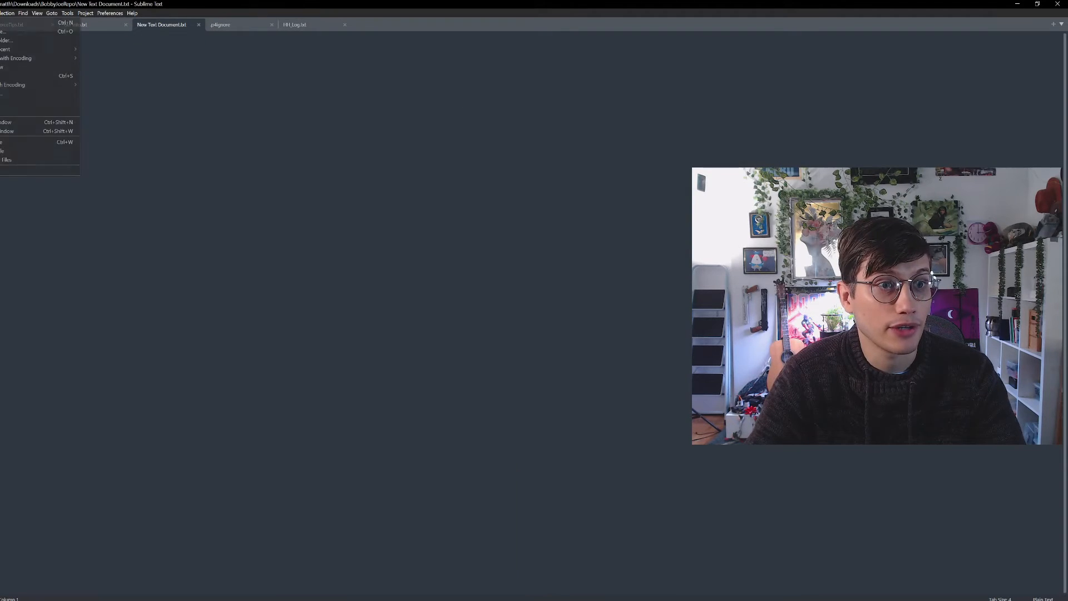
{"action": "left_click", "coordinate": [13, 93]}
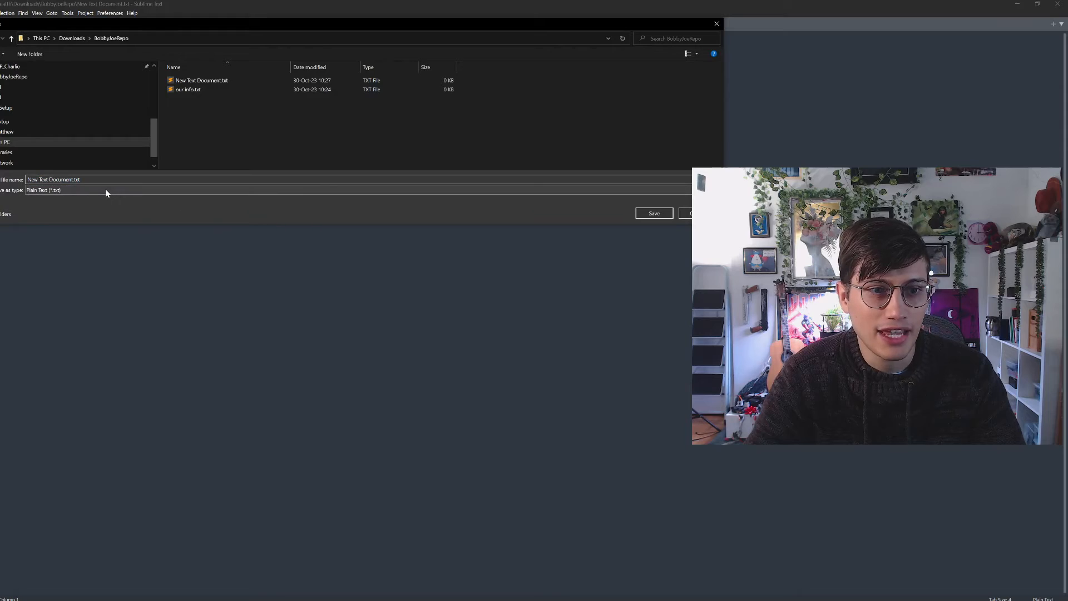
{"action": "left_click", "coordinate": [106, 190]}
{"action": "scroll", "coordinate": [174, 189], "scroll_direction": "up", "scroll_amount": 2}
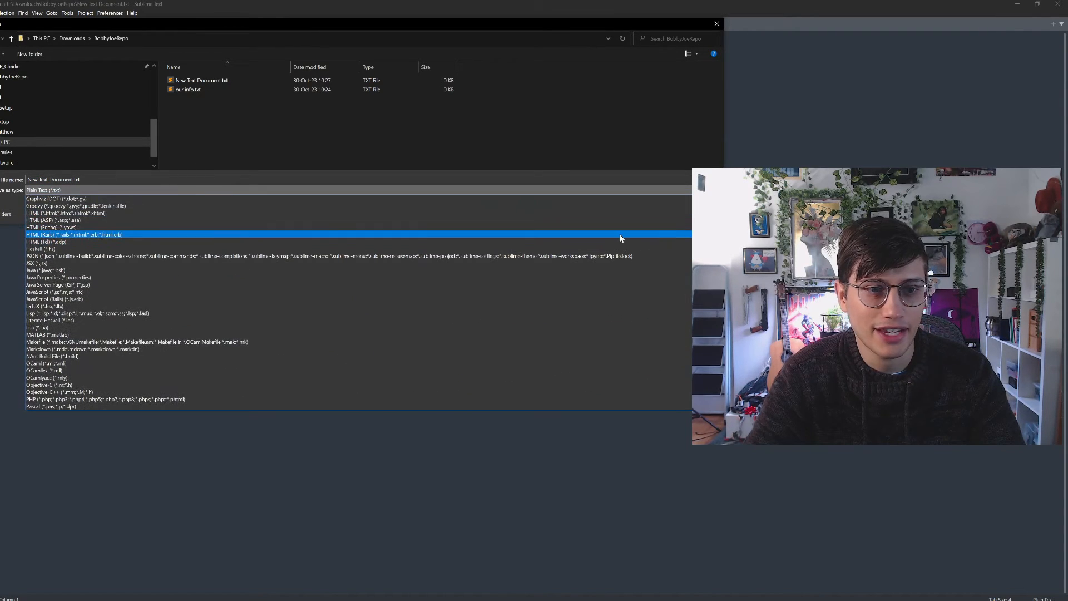
{"action": "scroll", "coordinate": [158, 200], "scroll_direction": "up", "scroll_amount": 9}
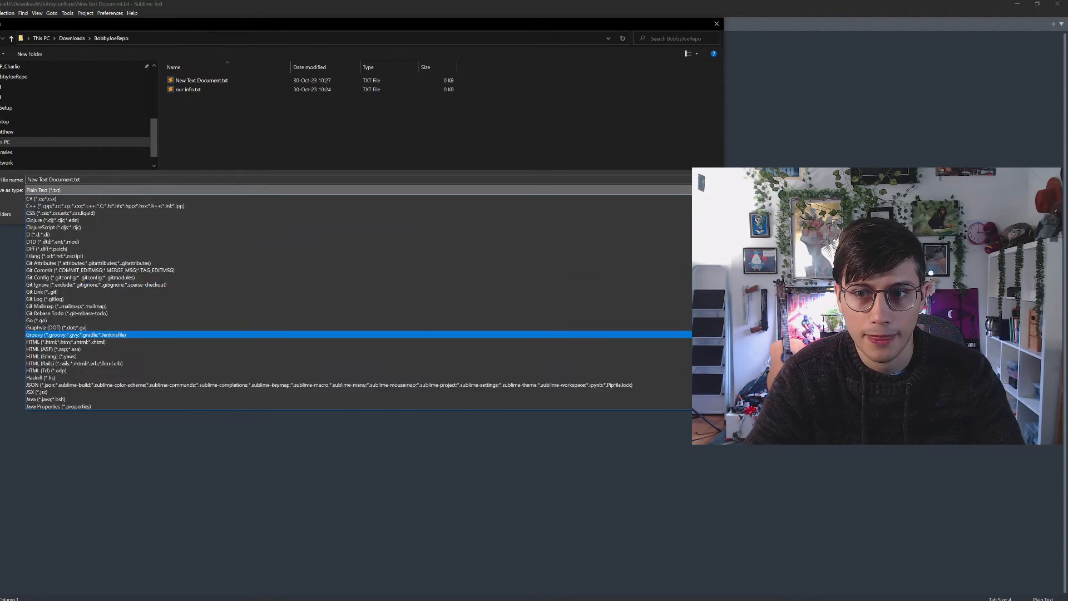
{"action": "left_click", "coordinate": [158, 199]}
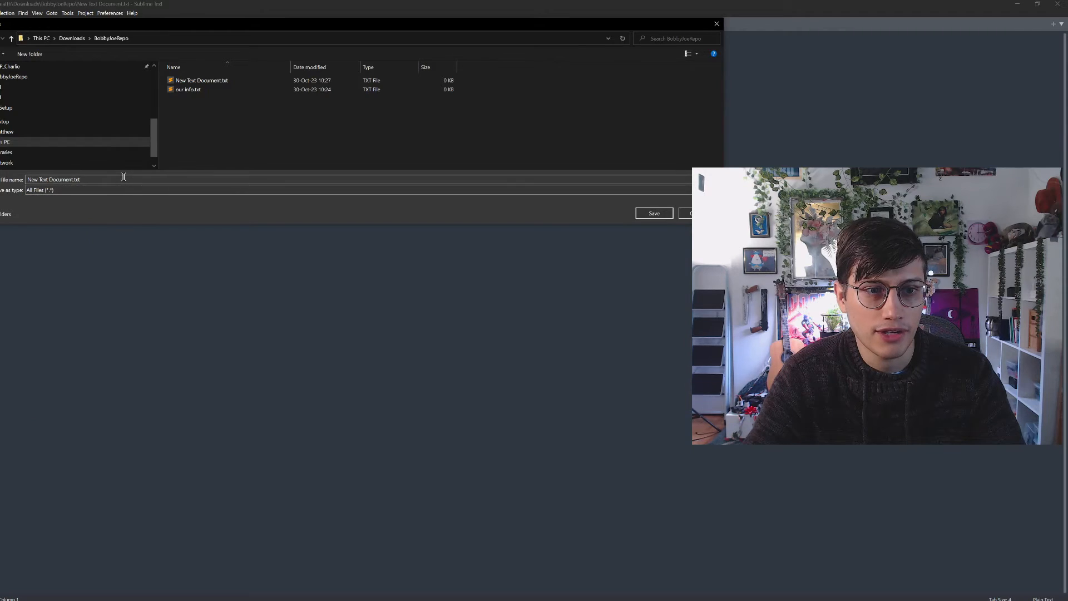
{"action": "triple_click", "coordinate": [123, 180]}
{"action": "type", "text": ".p4ignore"}
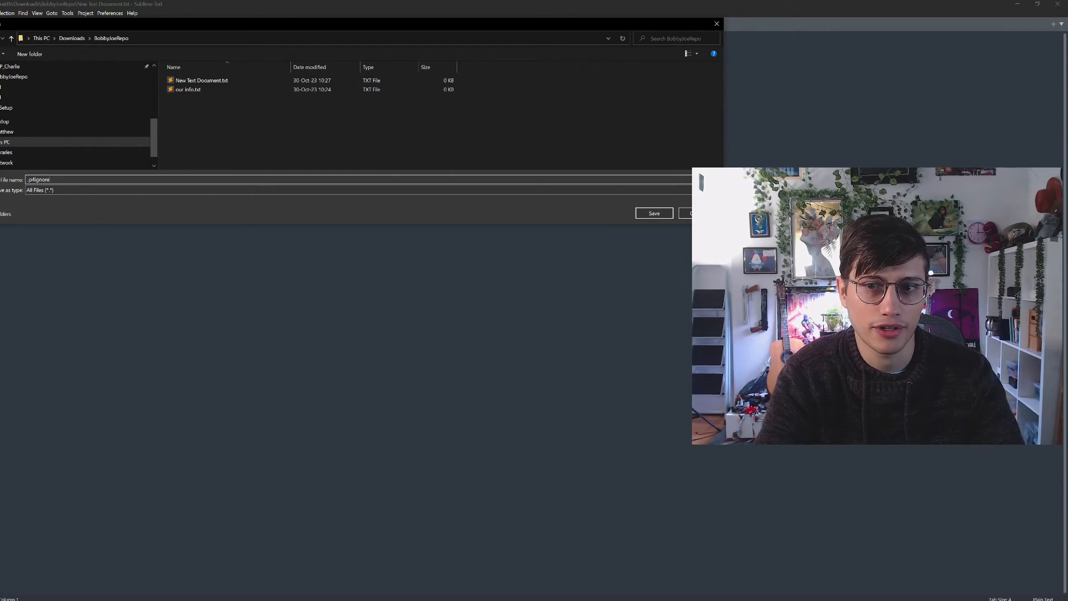
{"action": "key", "text": "Return"}
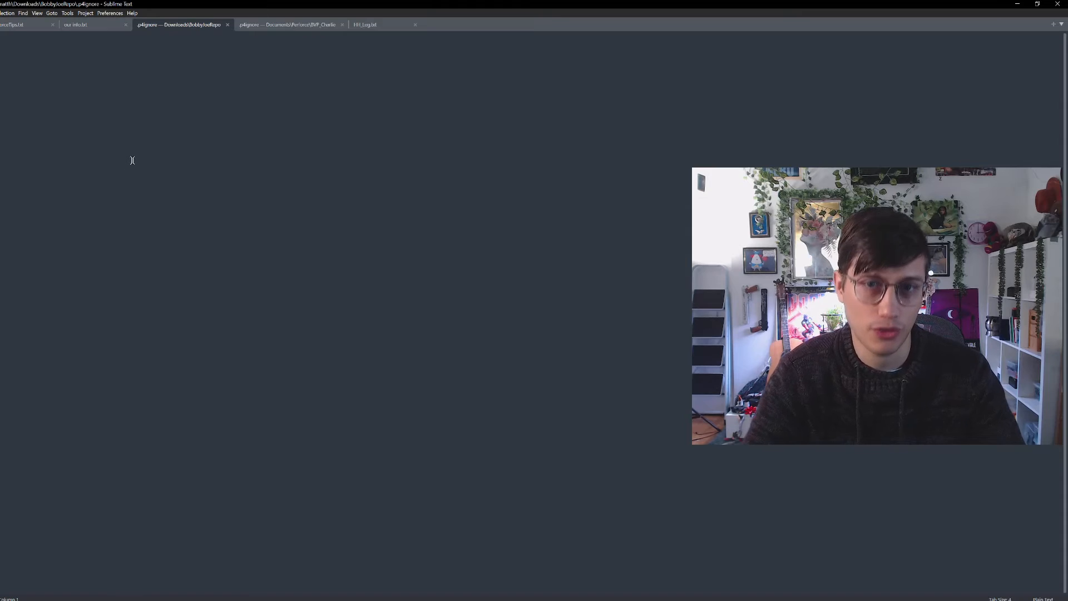
Return to File Explorer and create a folder named Library inside BobbyJoeRepo
{"action": "left_click_drag", "start_coordinate": [559, 4], "coordinate": [1067, 167]}
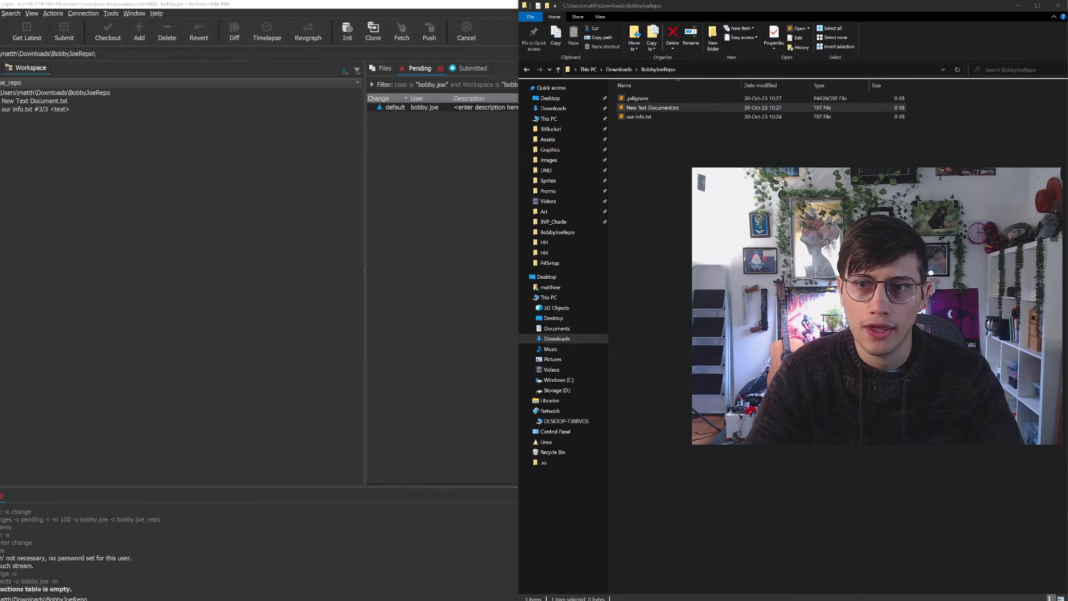
{"action": "right_click", "coordinate": [669, 190]}
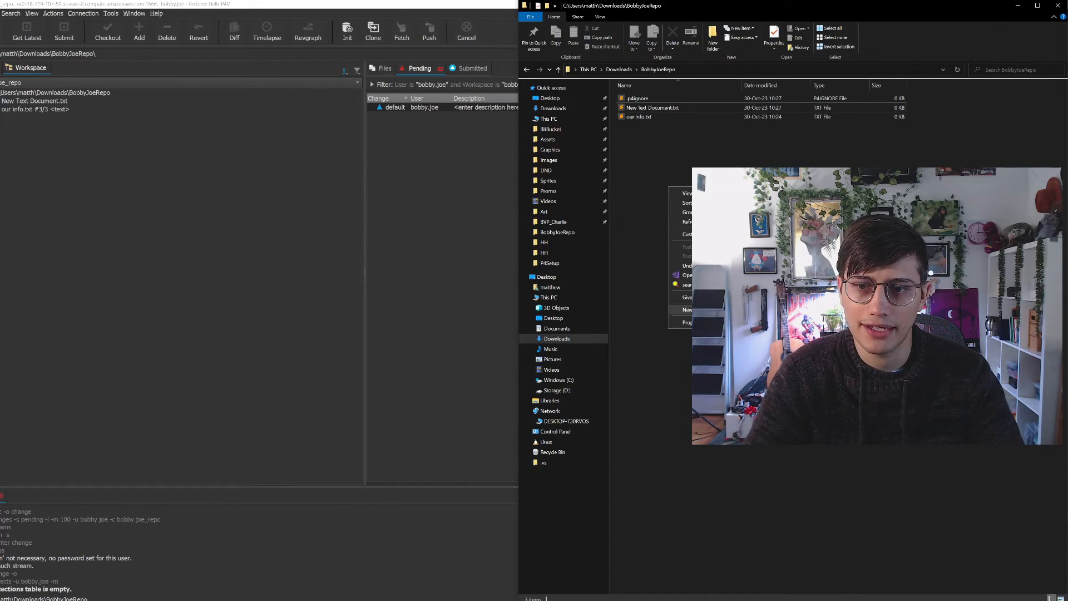
{"action": "left_click", "coordinate": [791, 311]}
{"action": "left_click", "coordinate": [663, 153]}
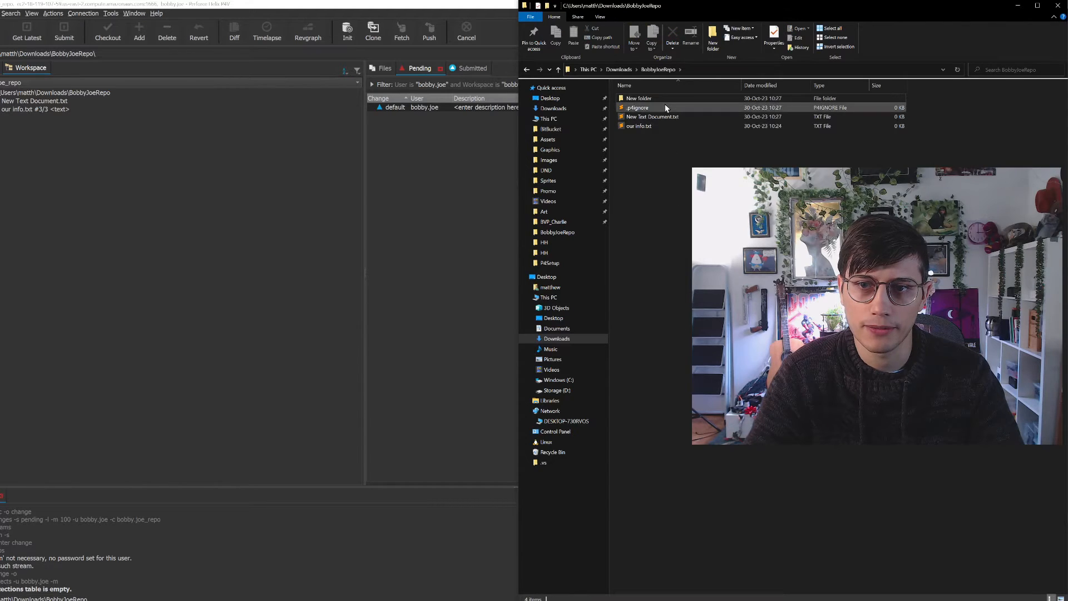
{"action": "right_click", "coordinate": [666, 99]}
{"action": "right_click", "coordinate": [653, 100]}
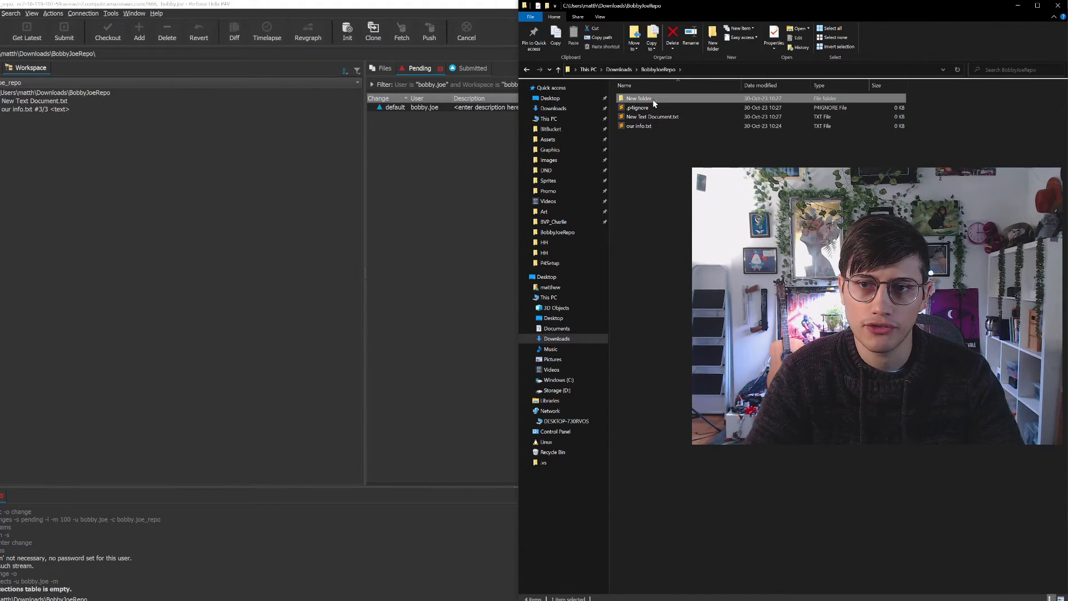
{"action": "left_click", "coordinate": [677, 310]}
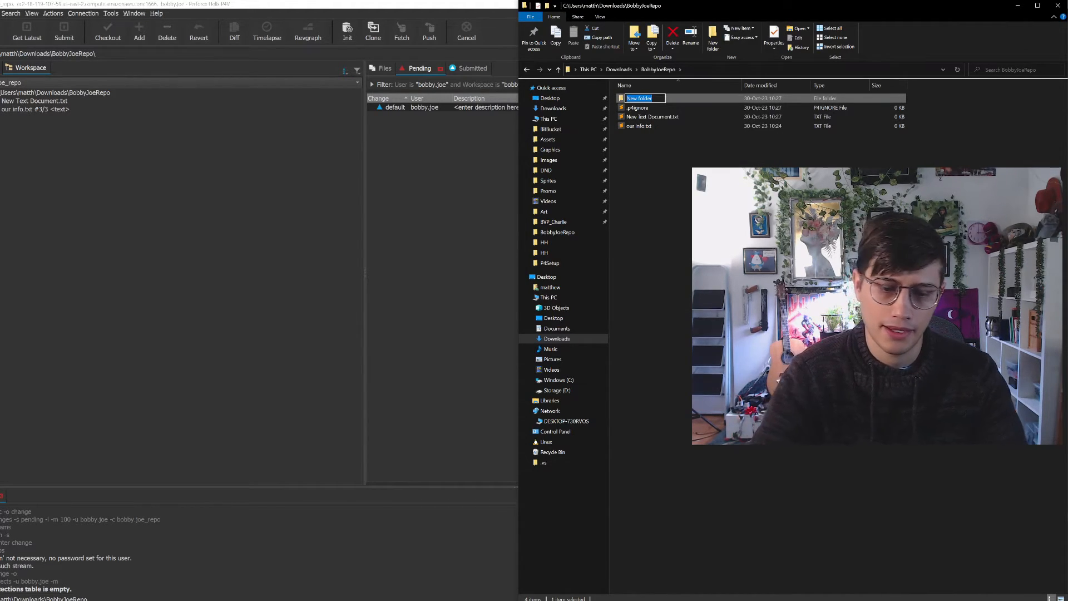
{"action": "type", "text": "."}
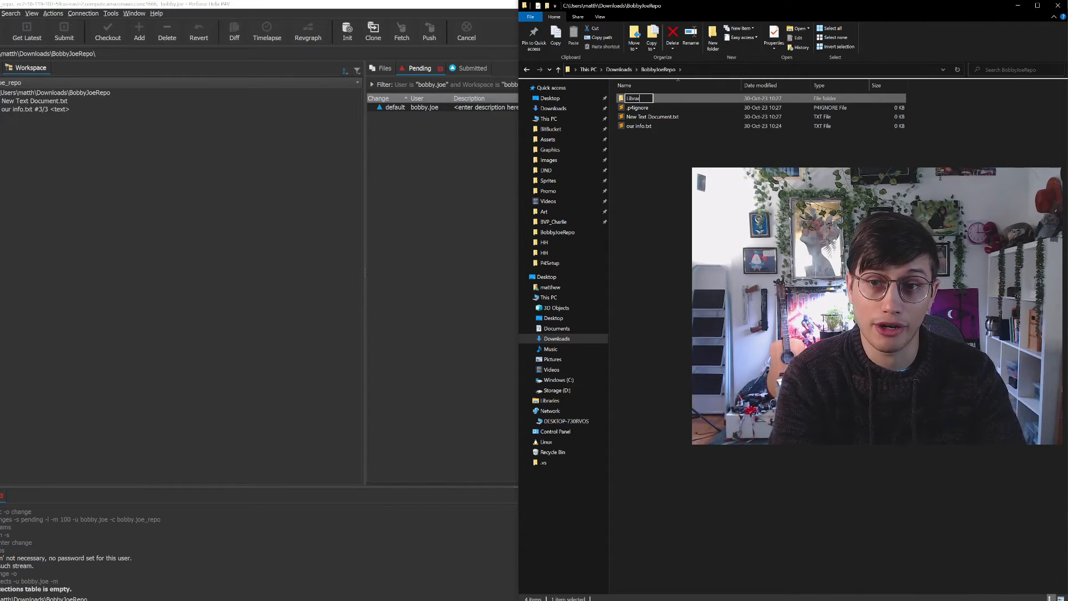
{"action": "key", "text": "Return"}
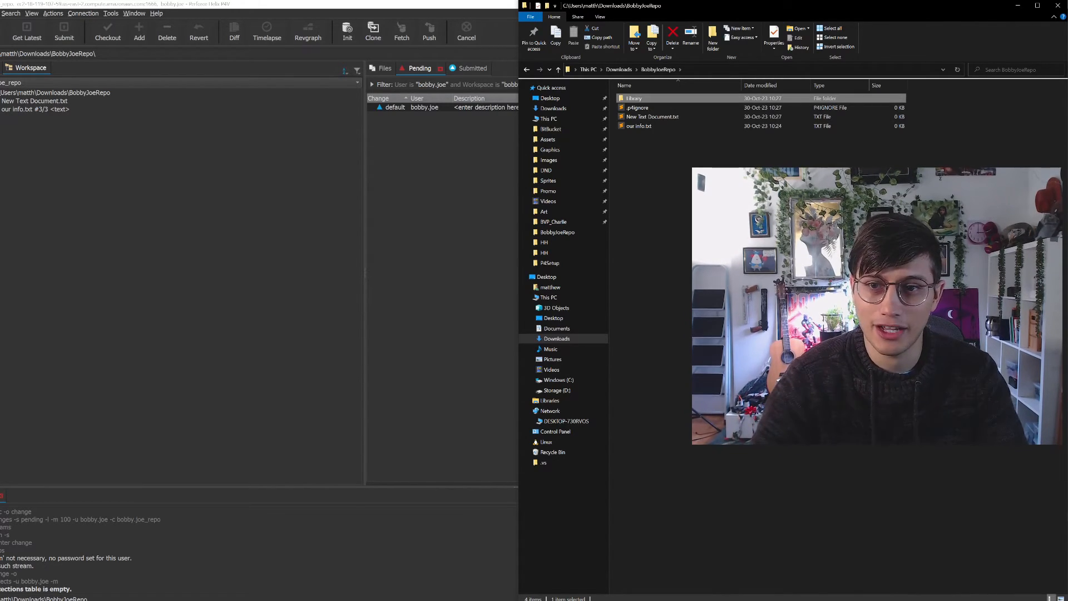
Open the Library folder and create a text document named Strawberry.txt in it
{"action": "double_click", "coordinate": [664, 100]}
{"action": "right_click", "coordinate": [668, 190]}
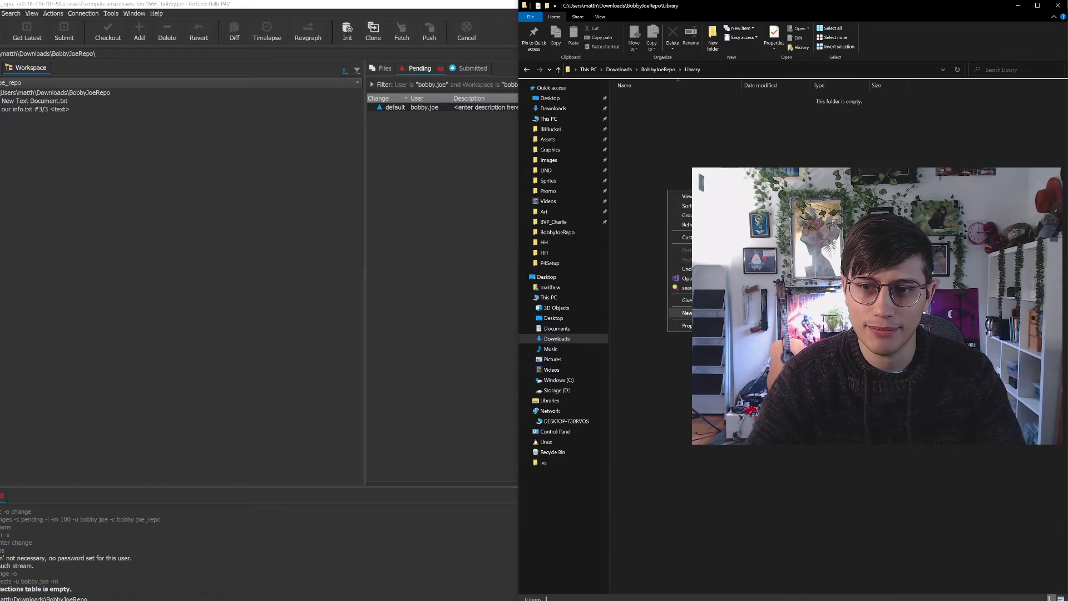
{"action": "mouse_move", "coordinate": [686, 313]}
{"action": "left_click", "coordinate": [801, 434]}
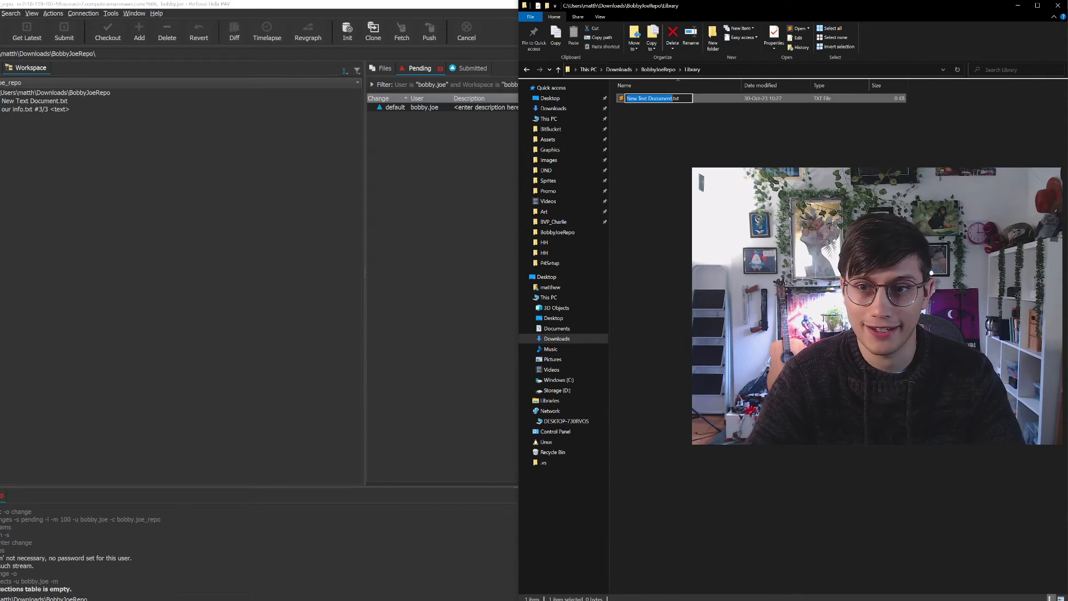
{"action": "key", "text": "BackSpace"}
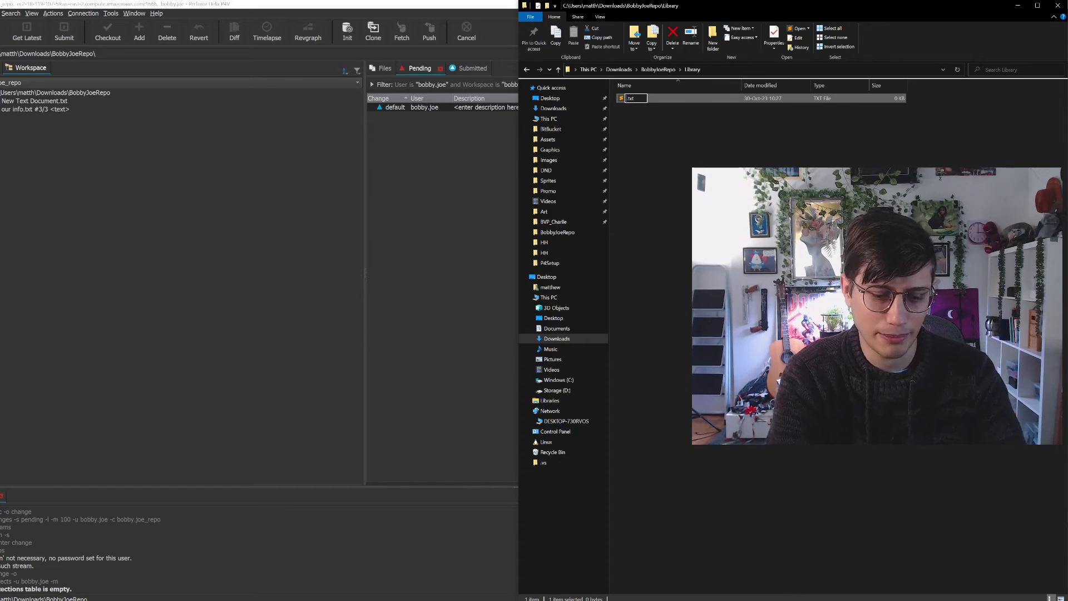
{"action": "key", "text": "BackSpace"}
{"action": "key", "text": "BackSpace"}
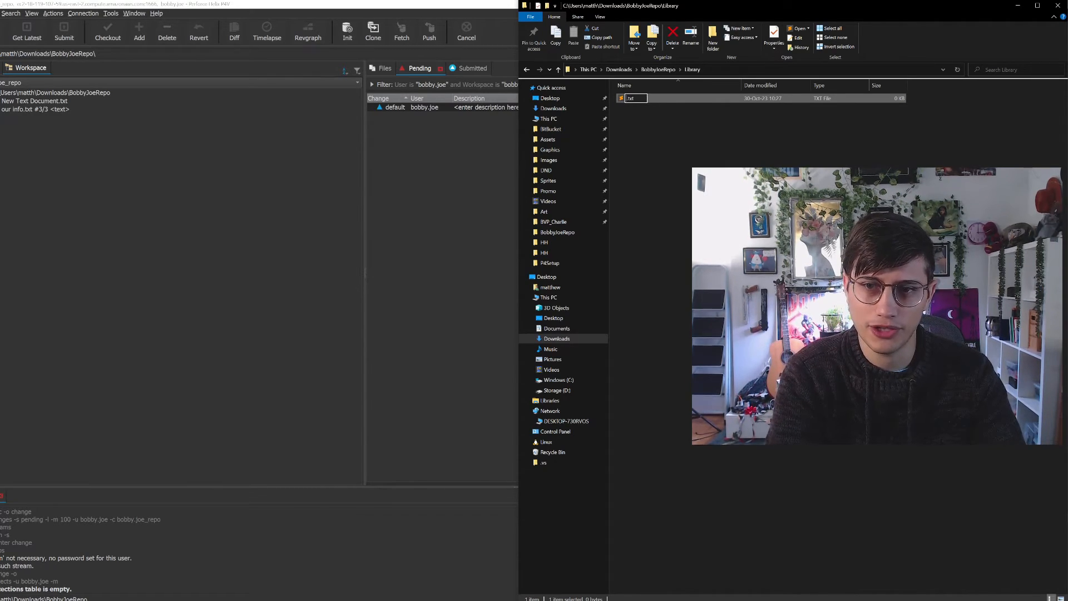
{"action": "type", "text": "St"}
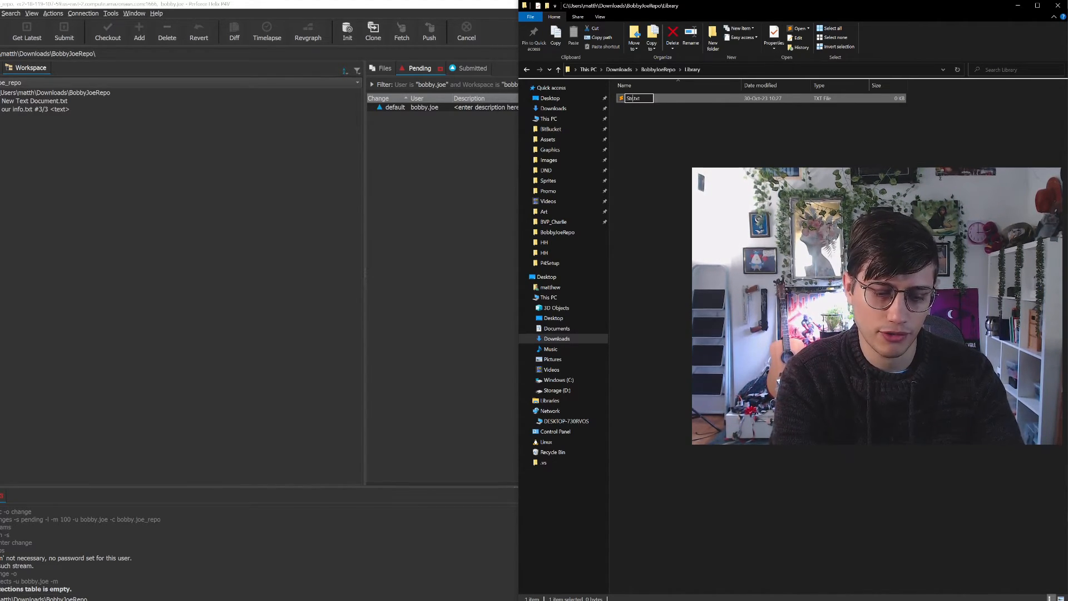
{"action": "type", "text": "rawberry"}
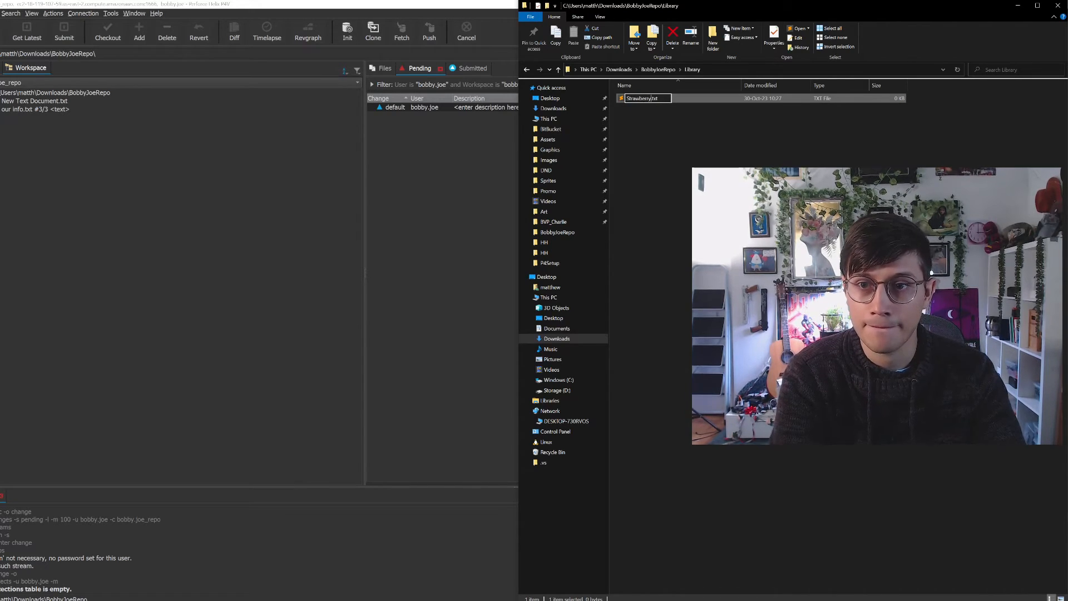
{"action": "key", "text": "Return"}
{"action": "right_click", "coordinate": [716, 162]}
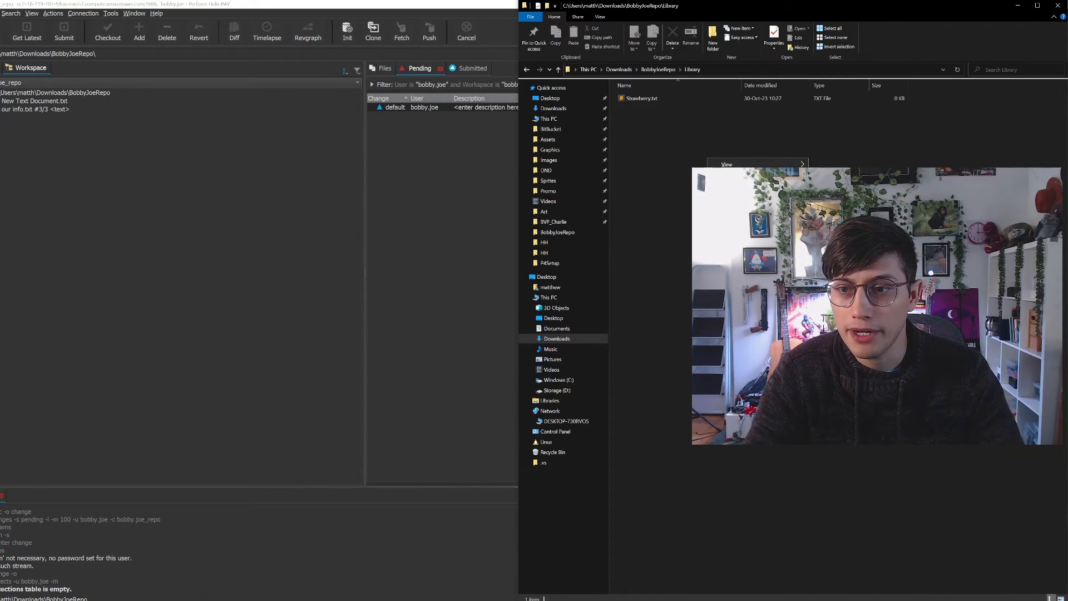
{"action": "left_click", "coordinate": [835, 281]}
{"action": "left_click", "coordinate": [720, 144]}
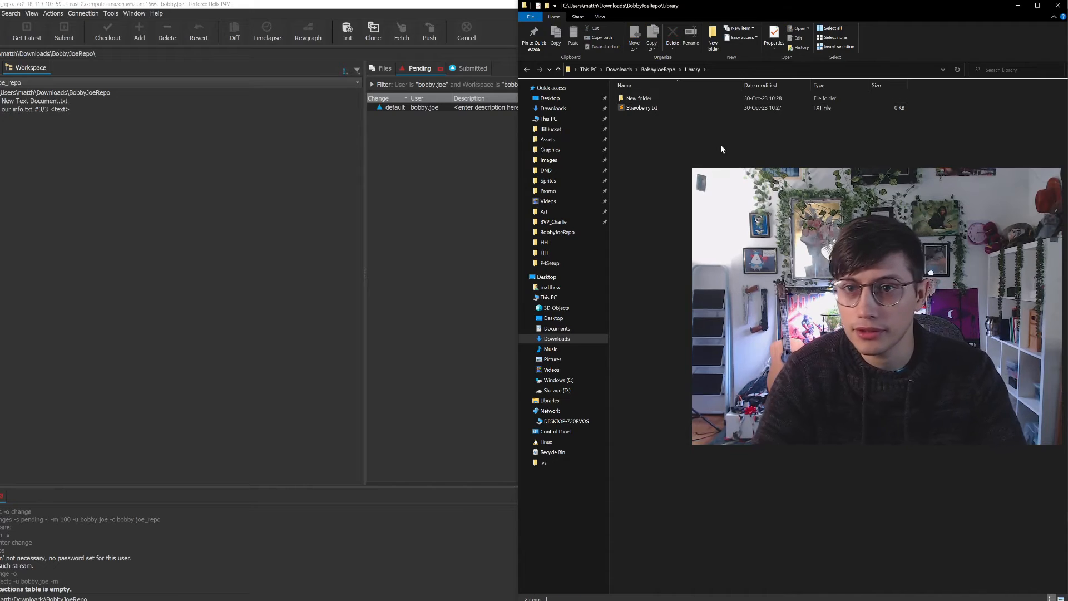
{"action": "left_click", "coordinate": [639, 101]}
{"action": "key", "text": "Delete"}
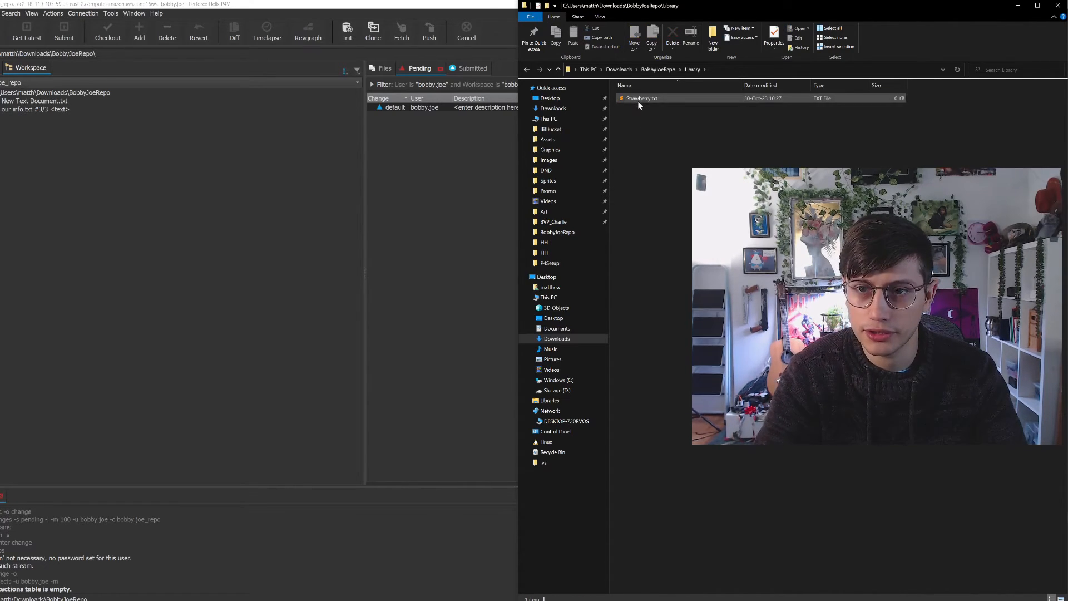
Create two more text documents in the Library folder, named Banana.txt and Kiwi.txt
{"action": "right_click", "coordinate": [657, 139]}
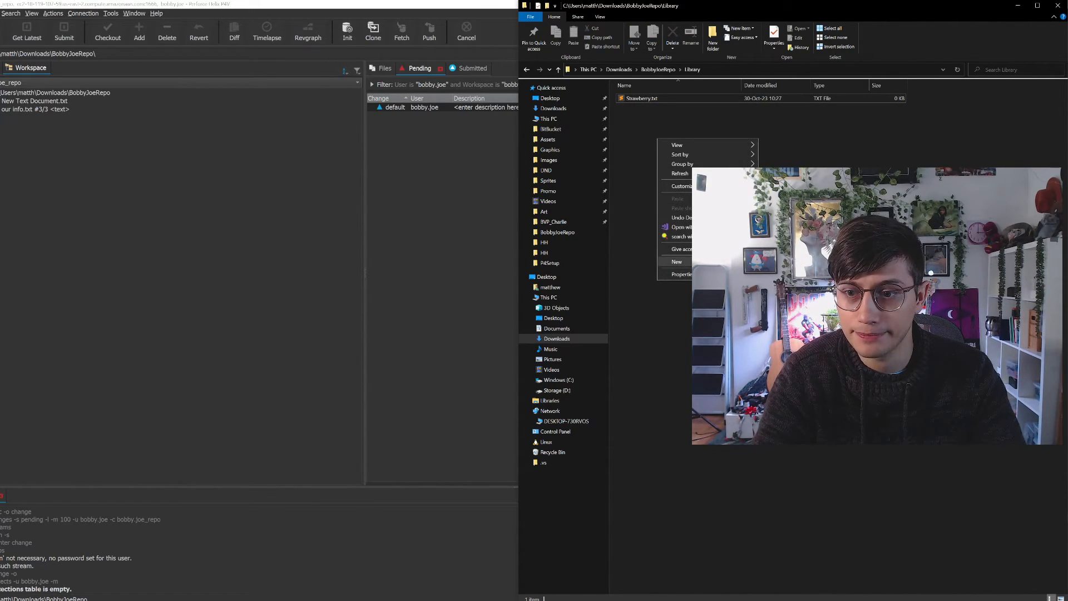
{"action": "left_click", "coordinate": [802, 317]}
{"action": "type", "text": "Banana"}
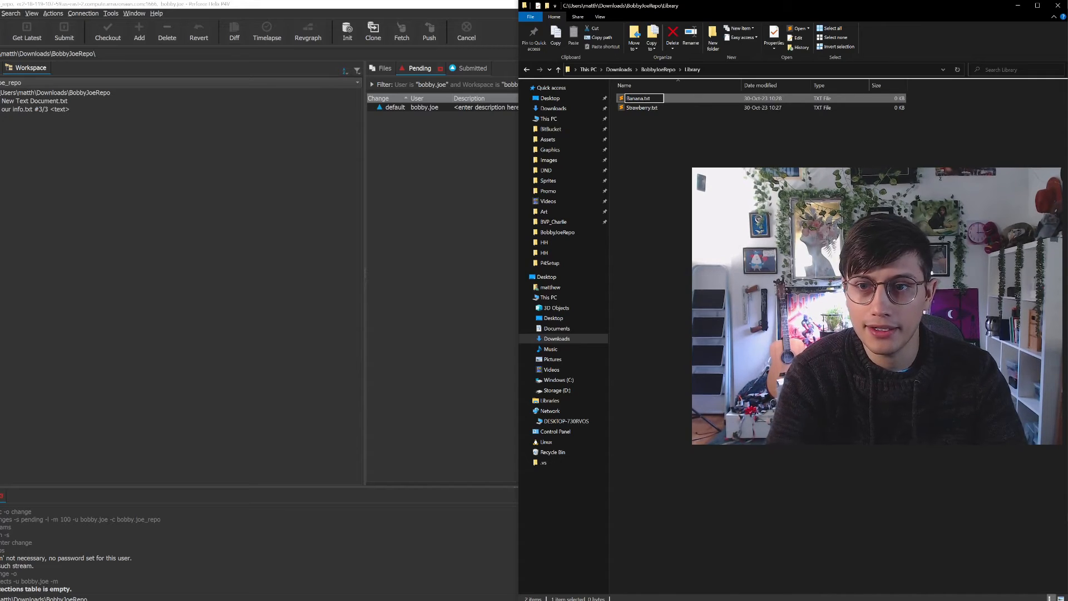
{"action": "key", "text": "Return"}
{"action": "right_click", "coordinate": [750, 258]}
{"action": "mouse_move", "coordinate": [785, 351]}
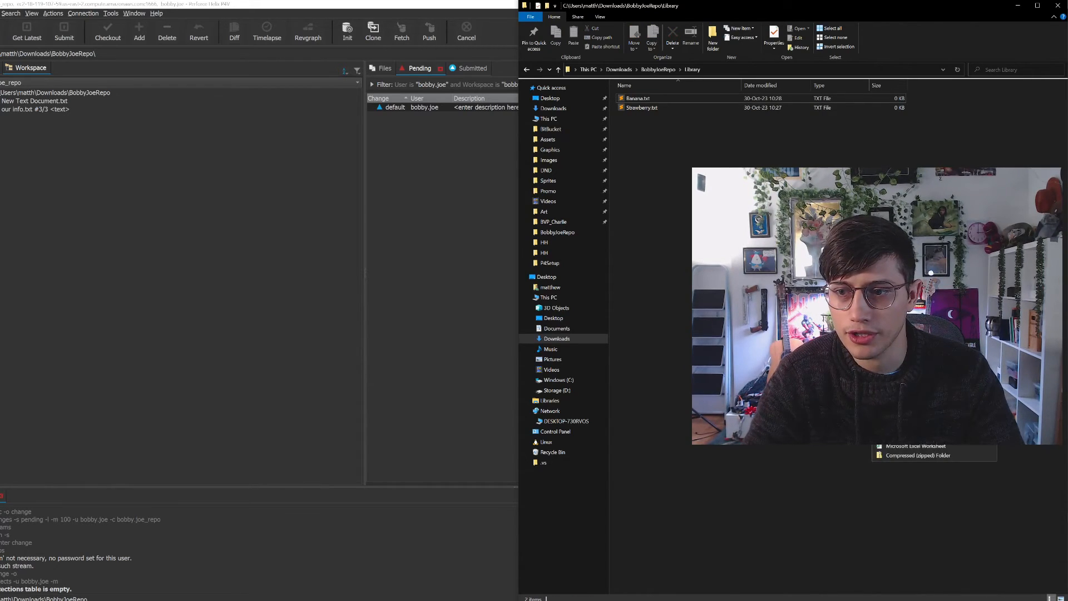
{"action": "left_click", "coordinate": [908, 437]}
{"action": "type", "text": "Kiwi.txt"}
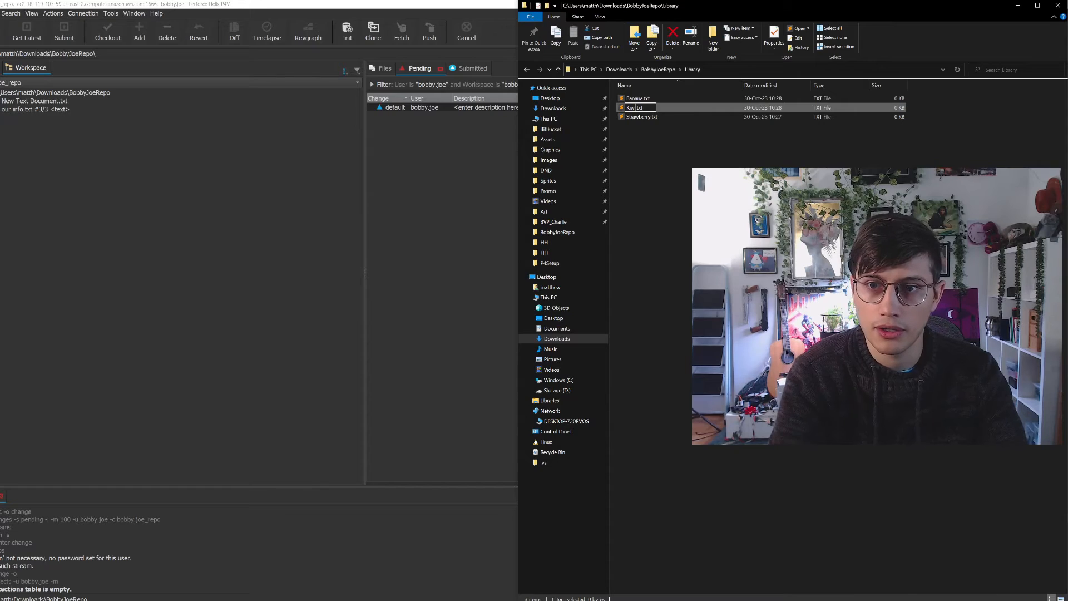
{"action": "key", "text": "Return"}
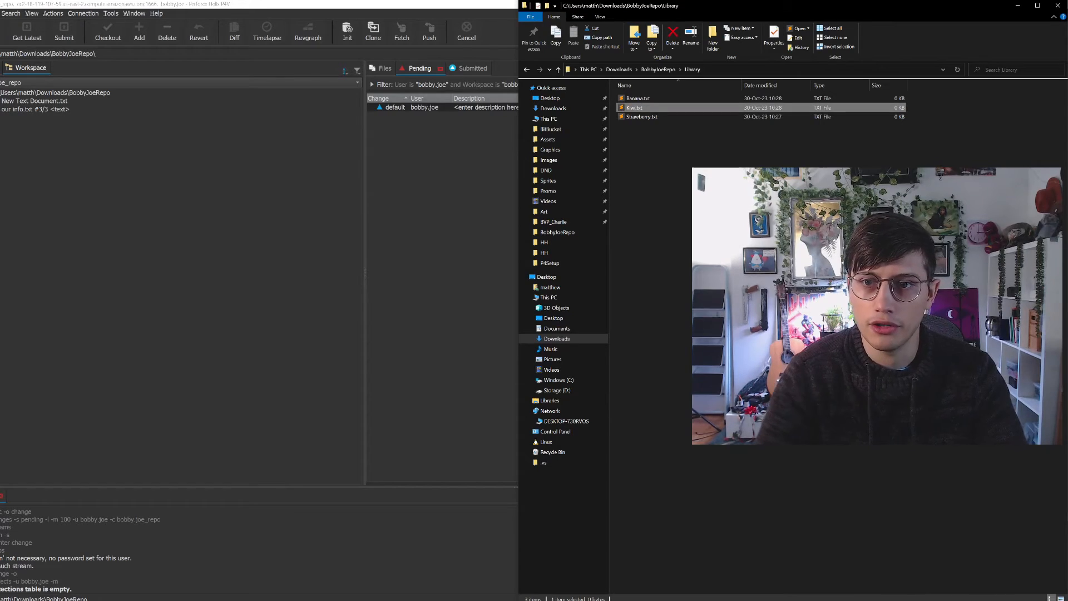
Go back to BobbyJoeRepo, copy the Library folder's name and paste it as the first line of .p4ignore in Sublime Text
{"action": "left_click", "coordinate": [653, 74]}
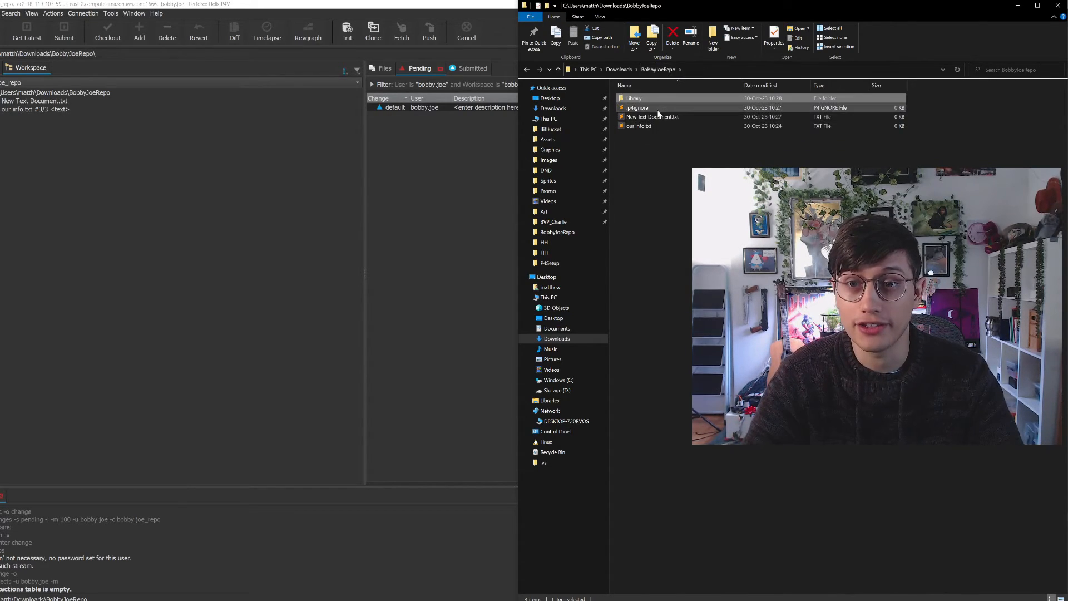
{"action": "left_click", "coordinate": [662, 139]}
{"action": "left_click_drag", "start_coordinate": [0, 233], "coordinate": [261, 111]}
{"action": "left_click", "coordinate": [689, 100]}
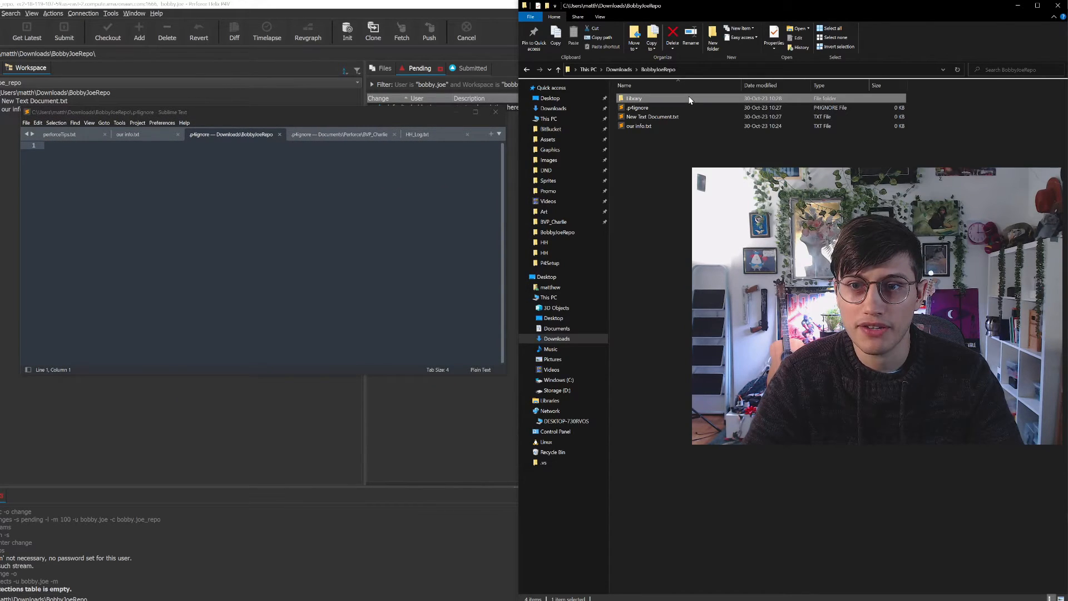
{"action": "right_click", "coordinate": [689, 100]}
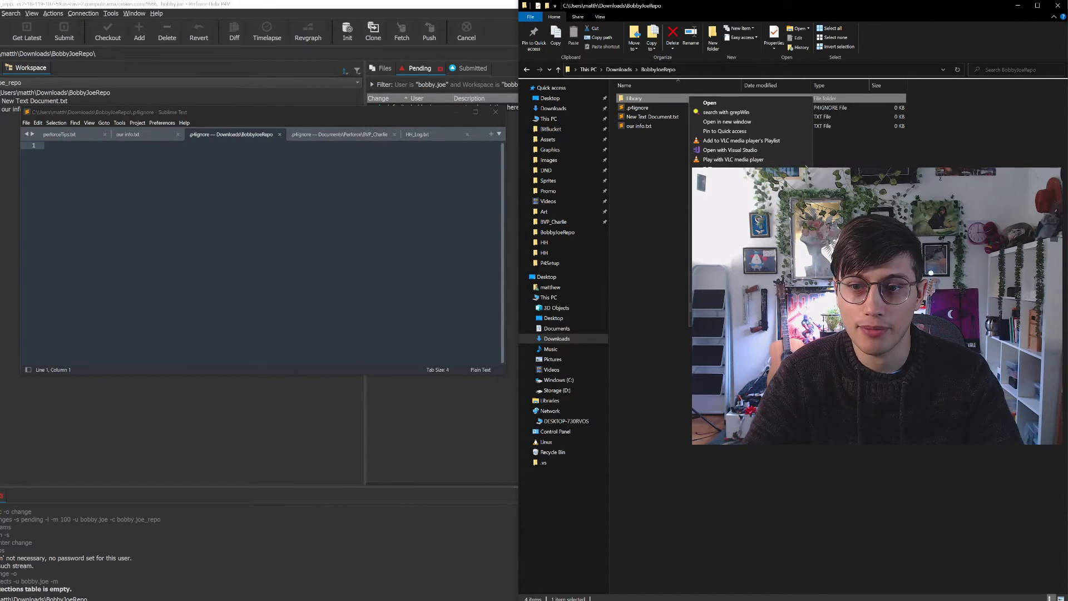
{"action": "left_click", "coordinate": [715, 307]}
{"action": "key", "text": "ctrl+c"}
{"action": "left_click", "coordinate": [262, 167]}
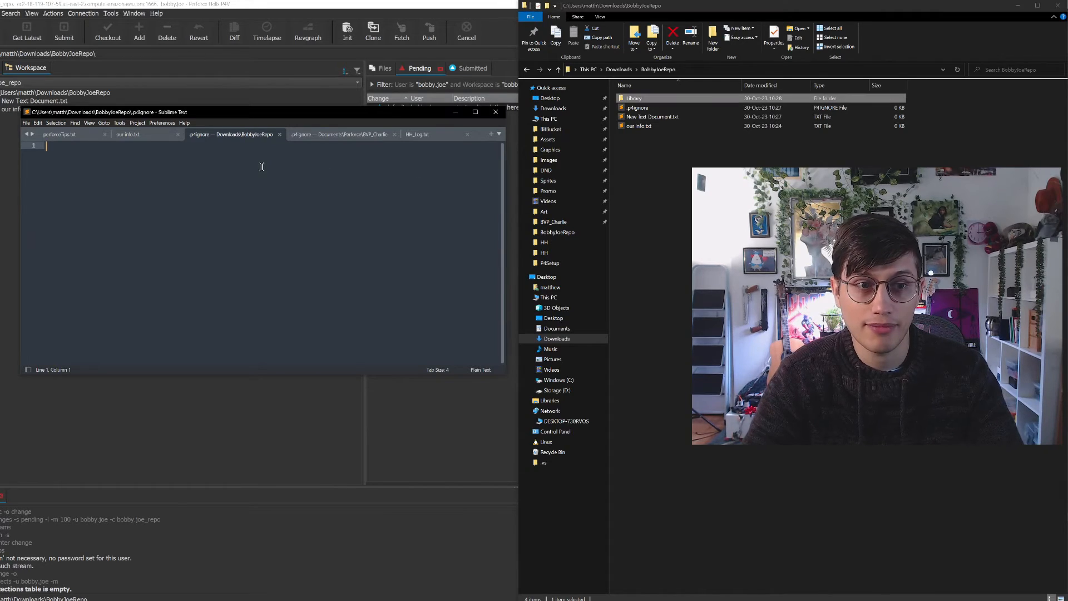
{"action": "key", "text": "ctrl+v"}
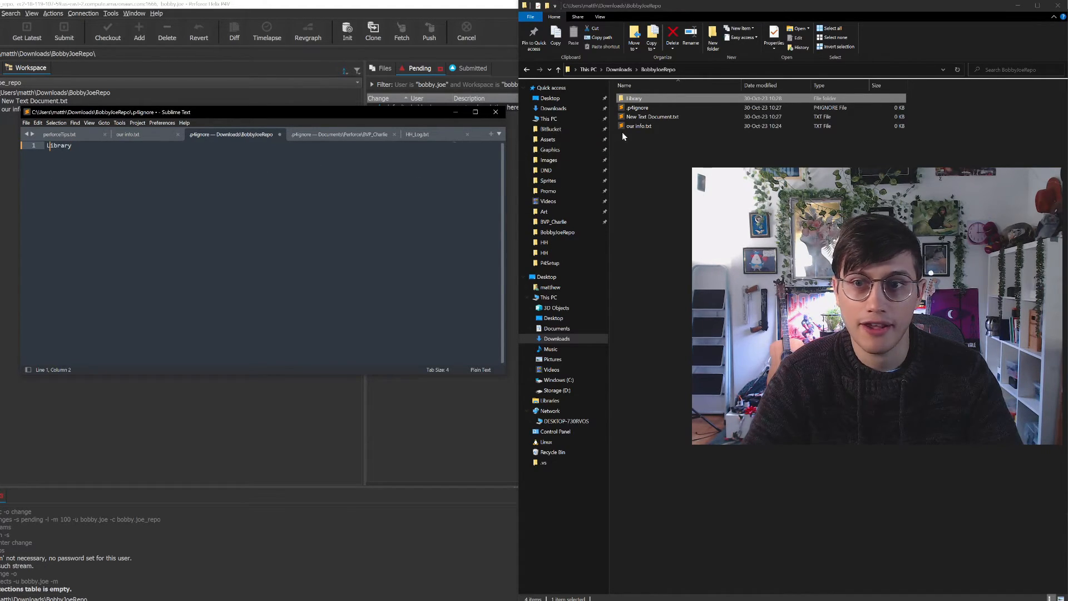
Try adding the Library folder's full path as a second line in .p4ignore
{"action": "left_click", "coordinate": [699, 99]}
{"action": "double_click", "coordinate": [673, 98]}
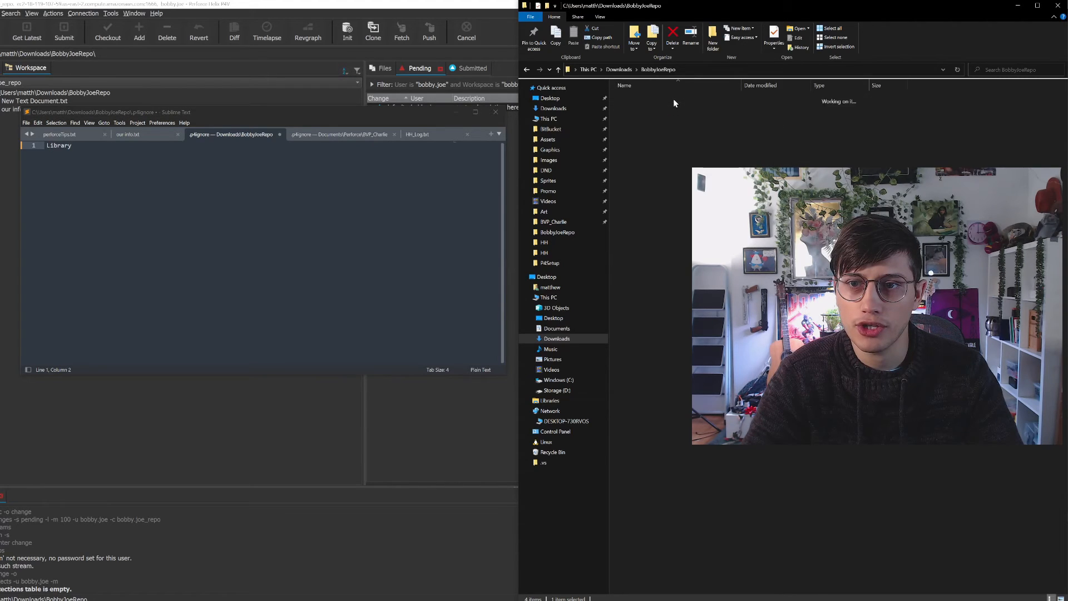
{"action": "left_click", "coordinate": [729, 69]}
{"action": "key", "text": "ctrl+c"}
{"action": "left_click", "coordinate": [114, 179]}
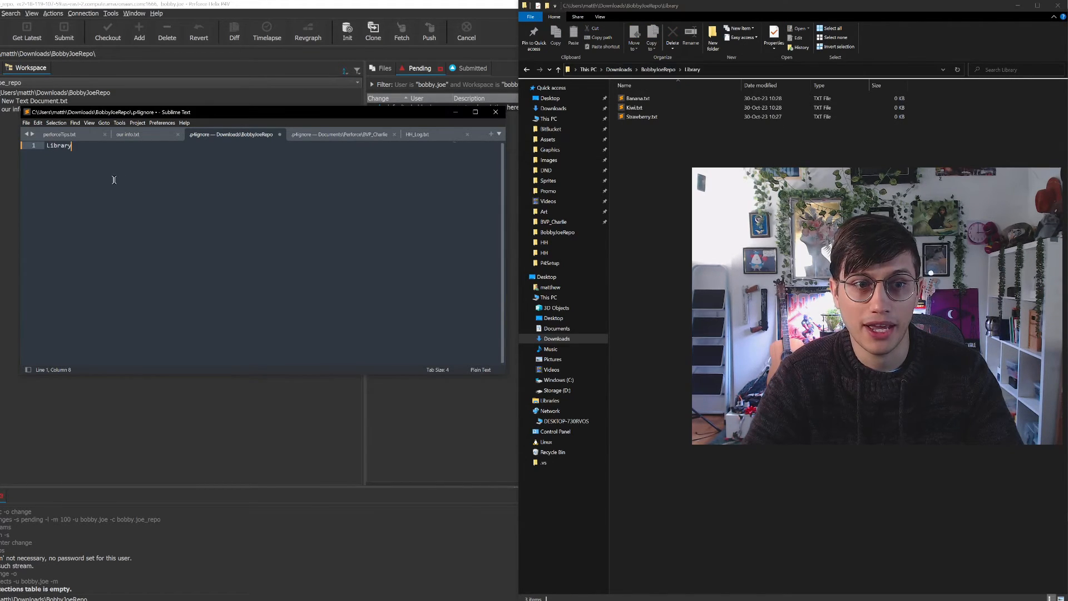
{"action": "key", "text": "Return"}
{"action": "key", "text": "ctrl+v"}
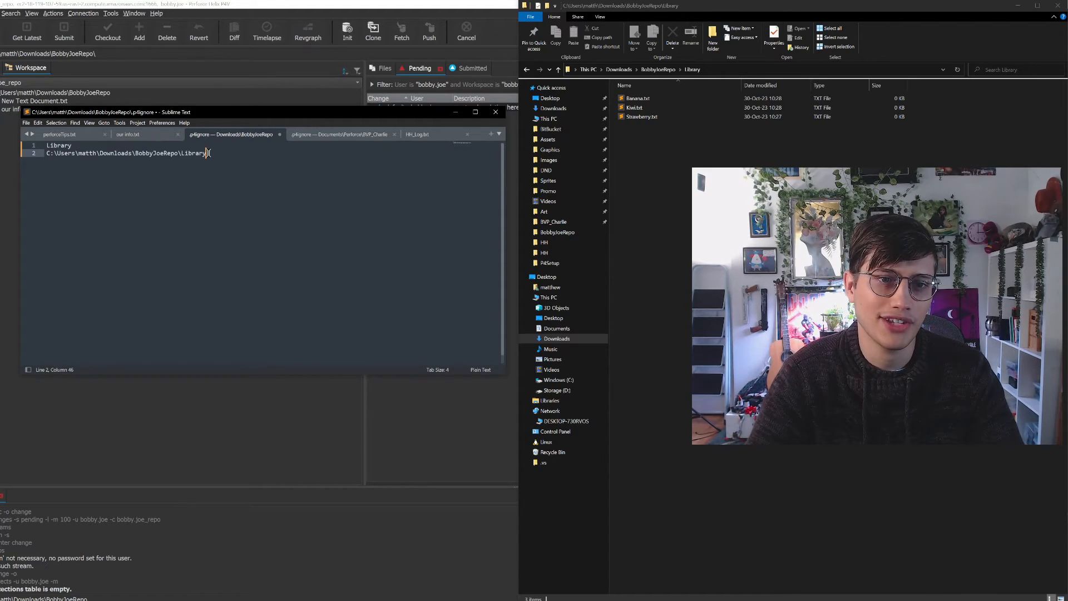
{"action": "left_click_drag", "start_coordinate": [210, 153], "coordinate": [42, 153]}
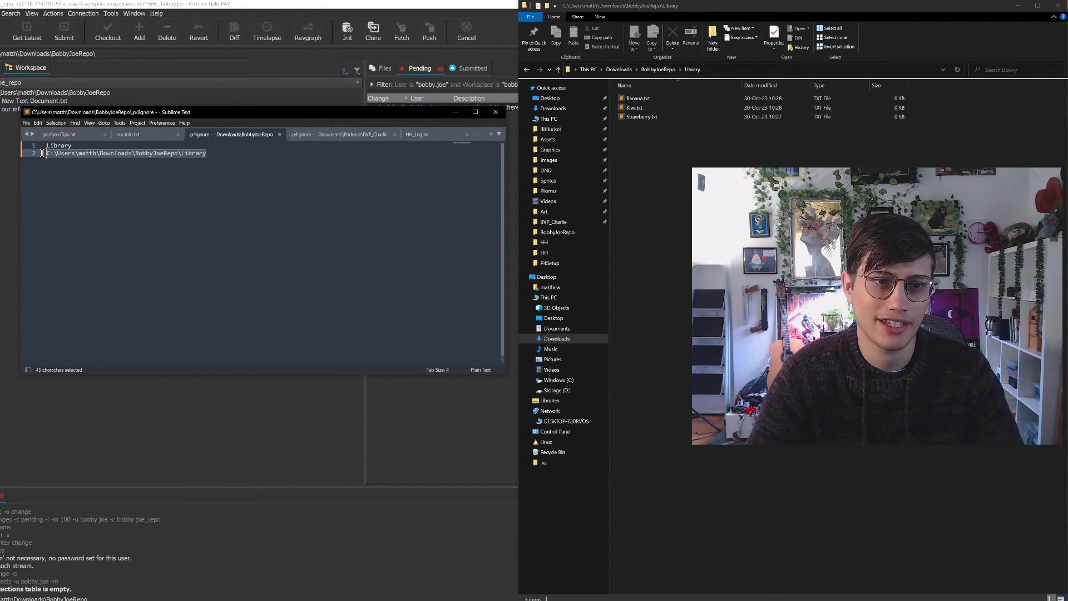
{"action": "key", "text": "BackSpace"}
{"action": "key", "text": "BackSpace"}
Save .p4ignore with the single Library entry and switch to P4V
{"action": "key", "text": "ctrl+s"}
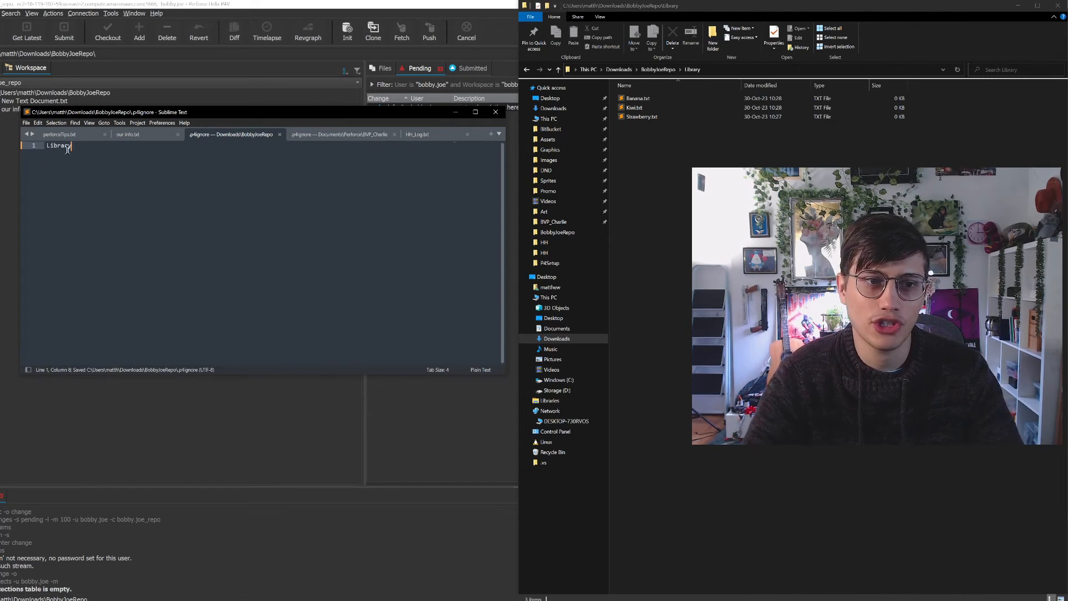
{"action": "left_click_drag", "start_coordinate": [72, 146], "coordinate": [48, 140]}
{"action": "left_click", "coordinate": [105, 160]}
{"action": "left_click", "coordinate": [117, 157]}
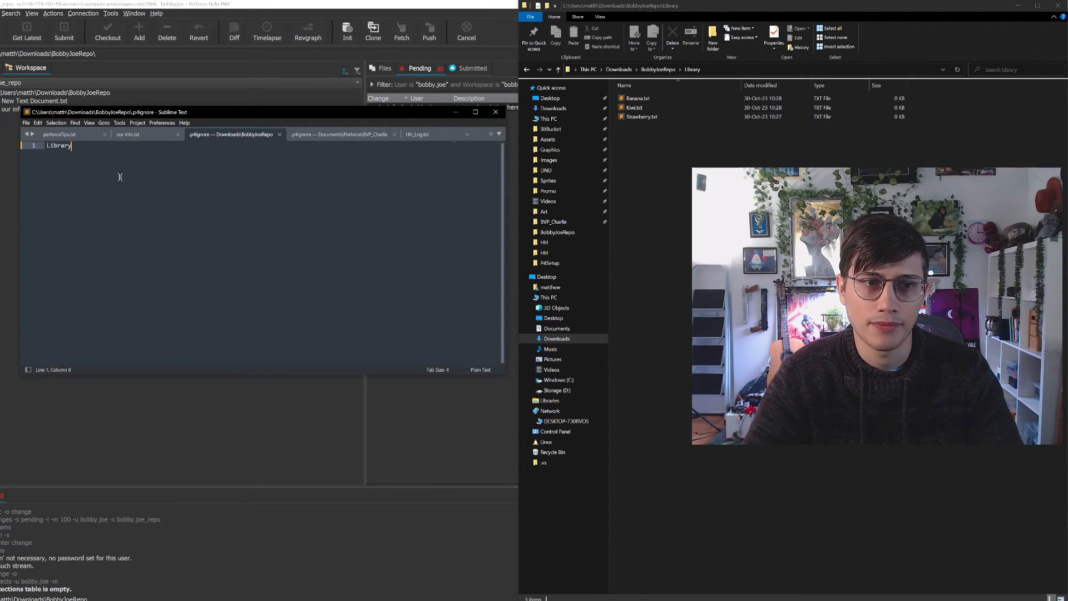
{"action": "key", "text": "ctrl+s"}
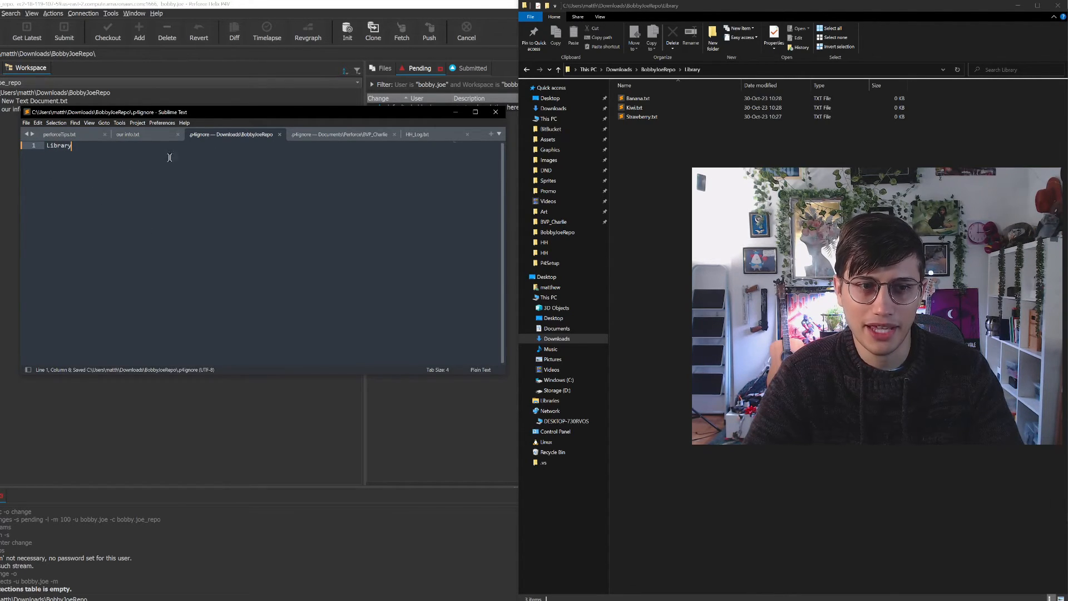
{"action": "left_click", "coordinate": [455, 112]}
{"action": "left_click", "coordinate": [458, 155]}
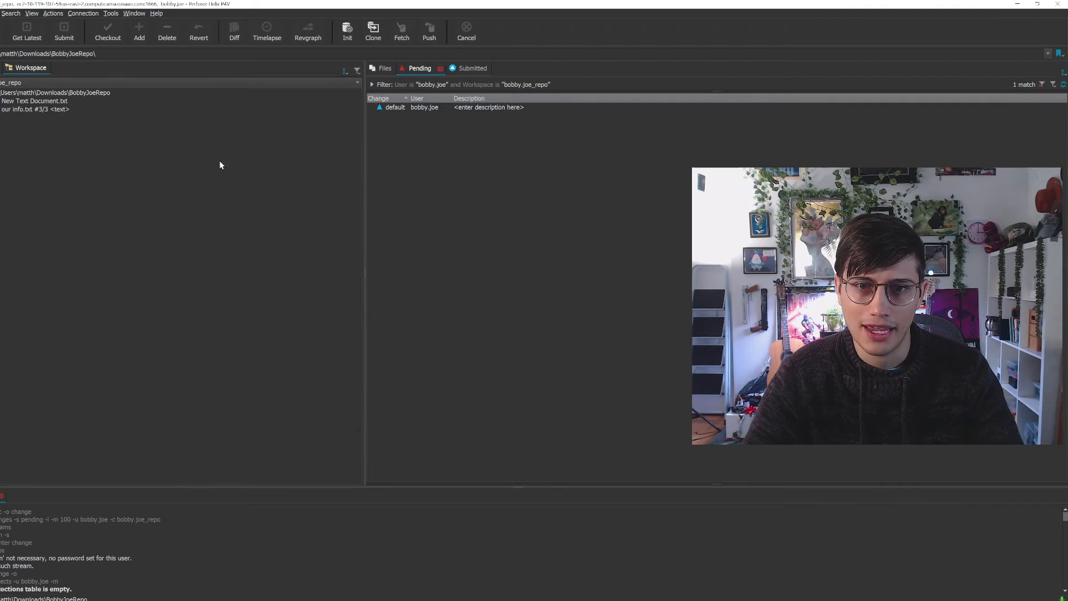
Reconcile offline work for the BobbyJoeRepo workspace folder, marking .p4ignore and New Text Document.txt for add in the default changelist with P4IGNORE applied
{"action": "left_click", "coordinate": [33, 94]}
{"action": "right_click", "coordinate": [32, 95]}
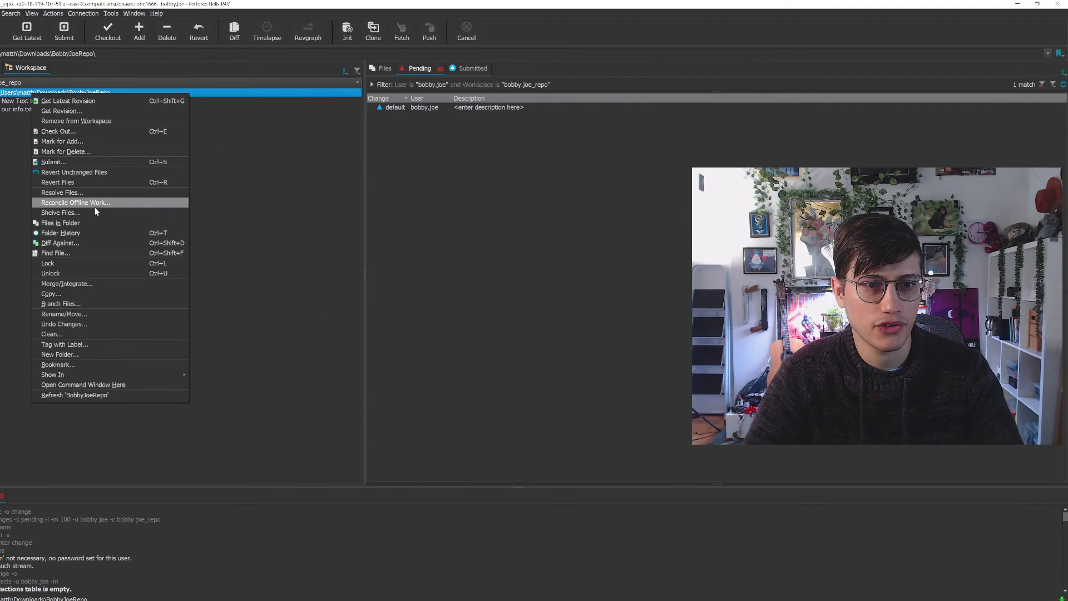
{"action": "left_click", "coordinate": [92, 205]}
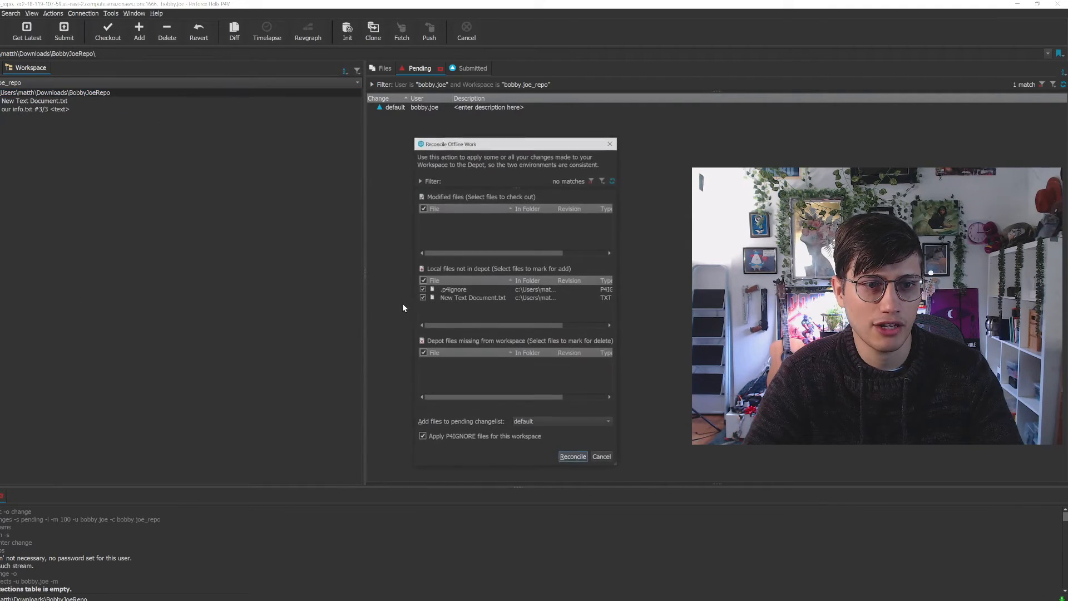
{"action": "left_click", "coordinate": [575, 459]}
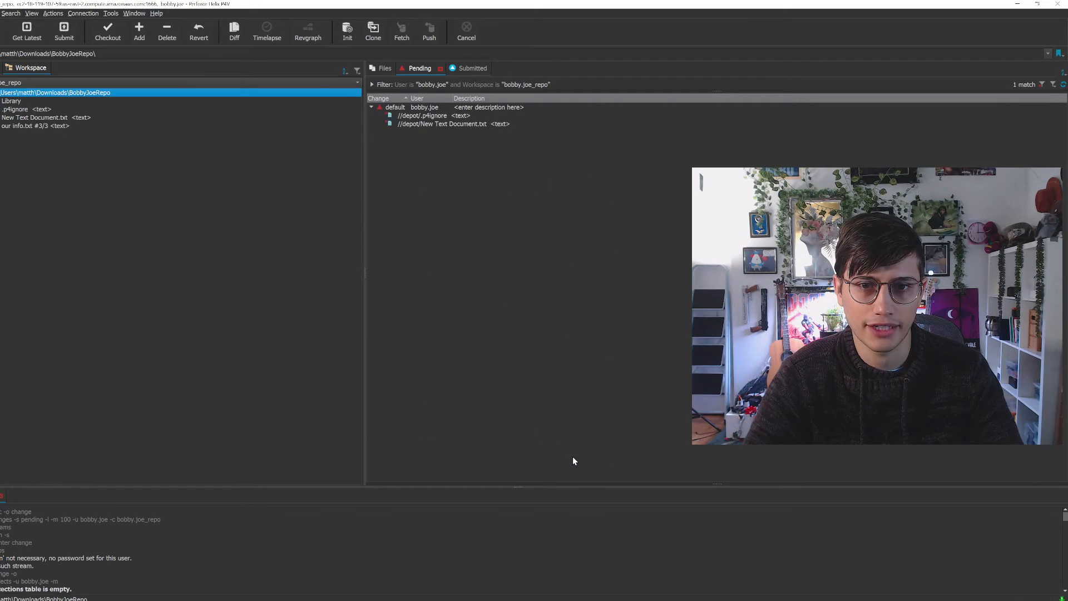
Expand the Library folder in the workspace tree and compare its files with those in the default pending changelist
{"action": "left_click", "coordinate": [1, 102]}
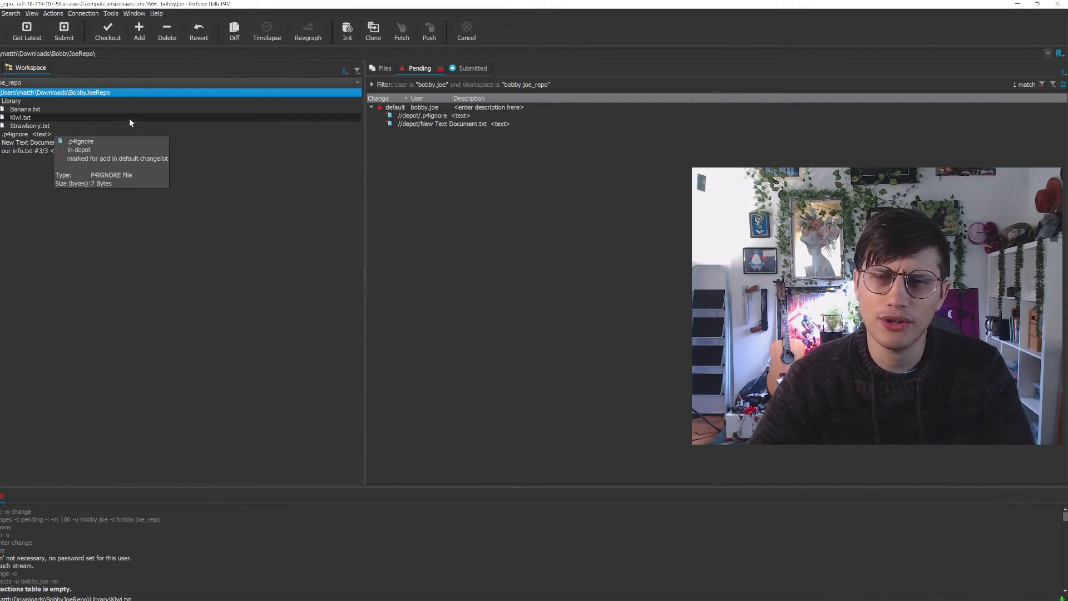
{"action": "left_click", "coordinate": [89, 108]}
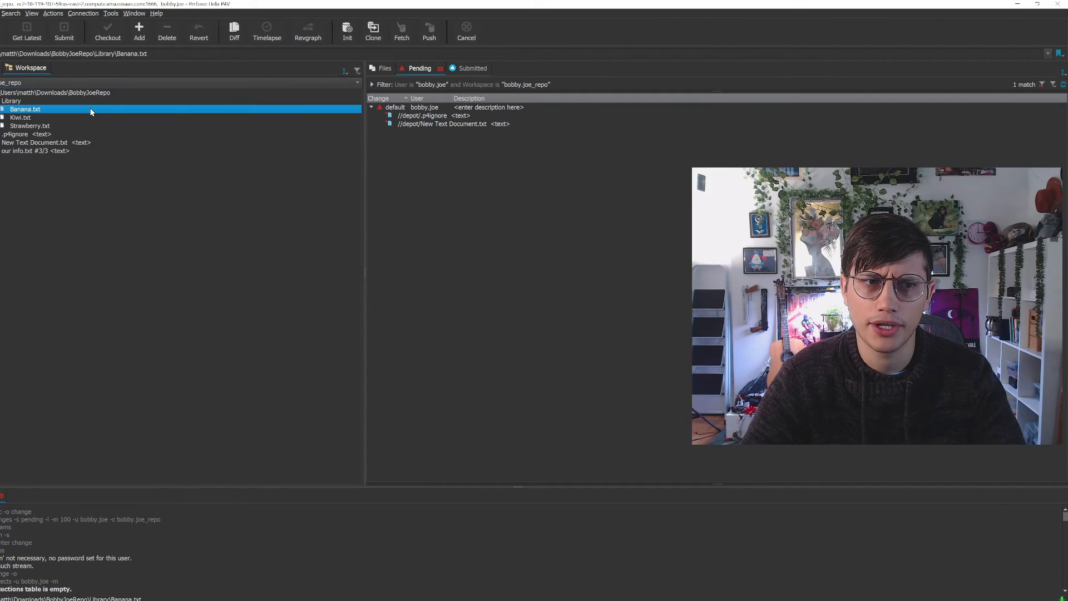
{"action": "left_click", "coordinate": [444, 117]}
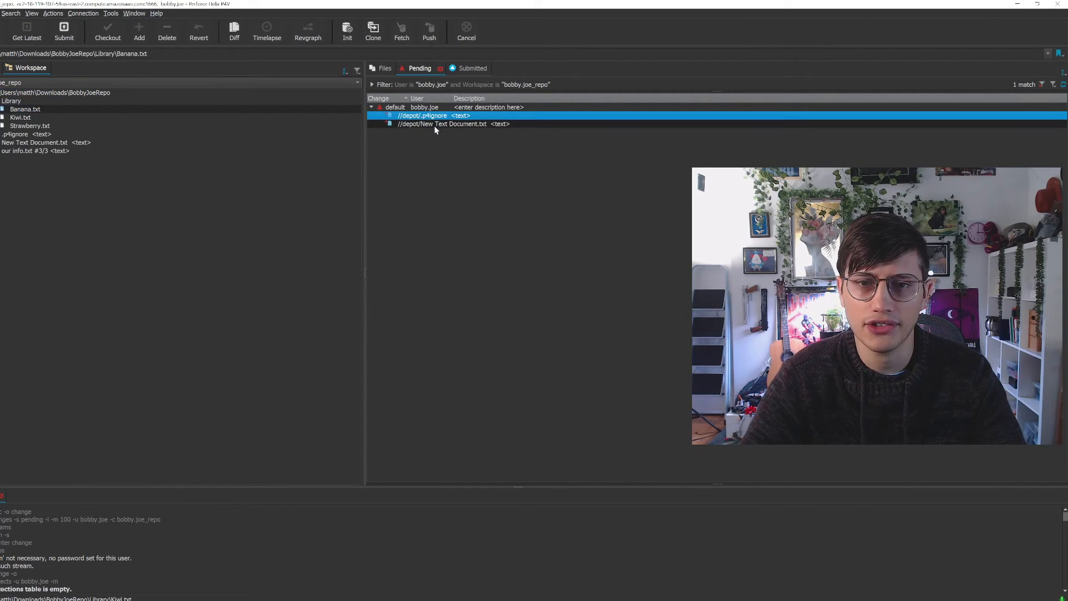
Revert New Text Document.txt so it is removed from the default pending changelist
{"action": "left_click", "coordinate": [435, 124]}
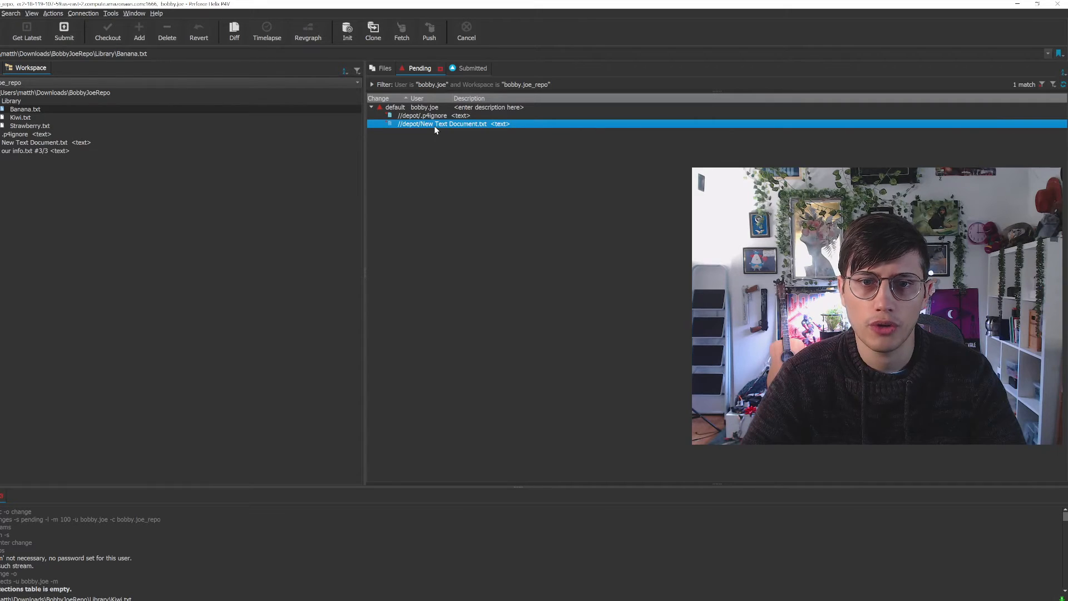
{"action": "right_click", "coordinate": [435, 127]}
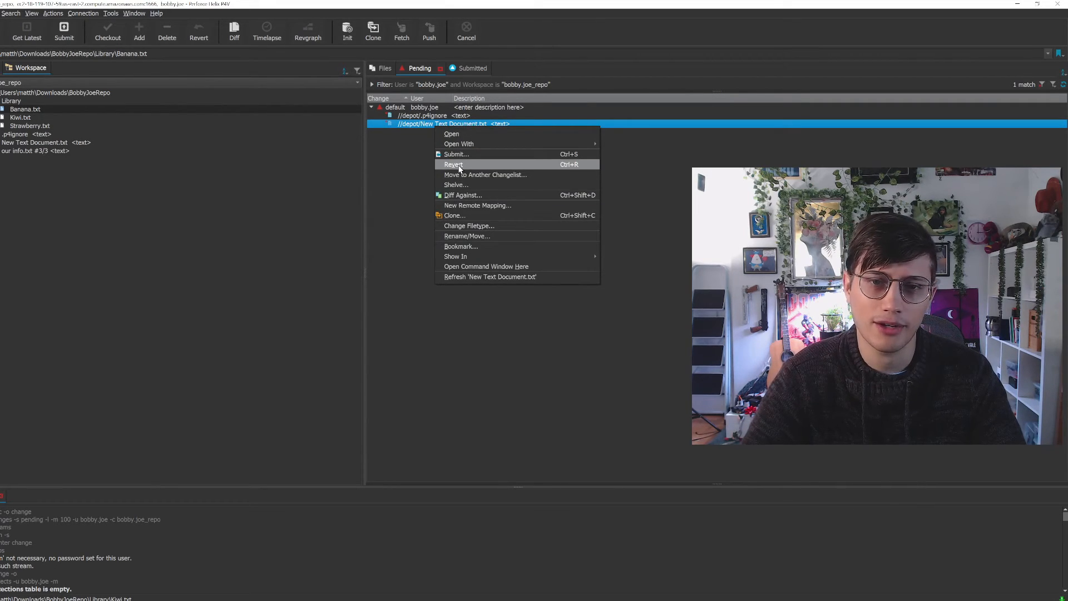
{"action": "left_click", "coordinate": [454, 166]}
{"action": "left_click", "coordinate": [540, 373]}
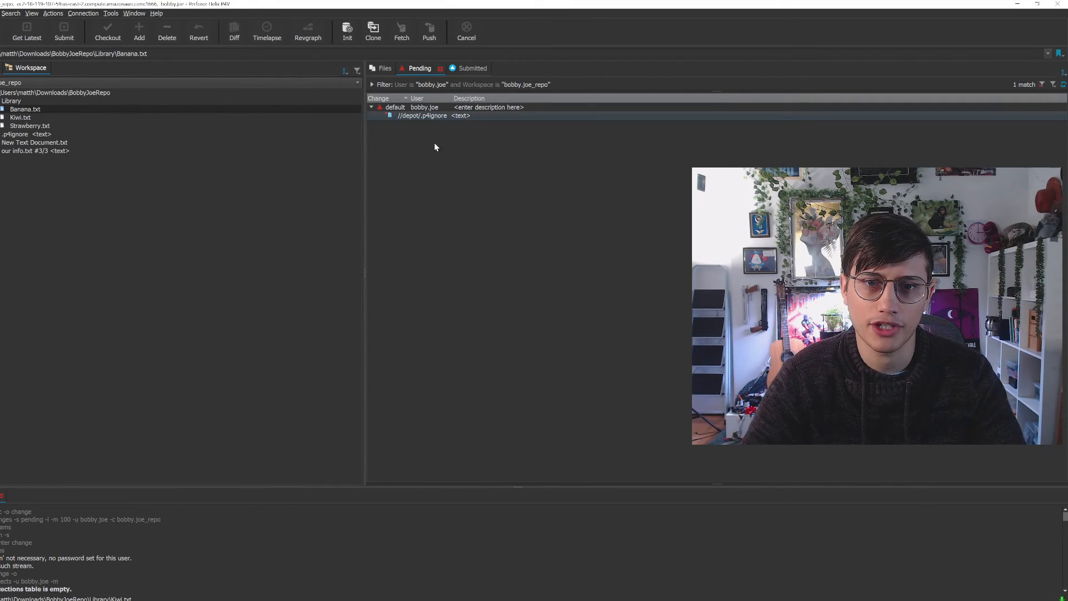
Submit the default changelist holding .p4ignore with the description "p4 ignore", check the submitted changelists, and return to the pending ones
{"action": "left_click", "coordinate": [438, 114]}
{"action": "right_click", "coordinate": [437, 109]}
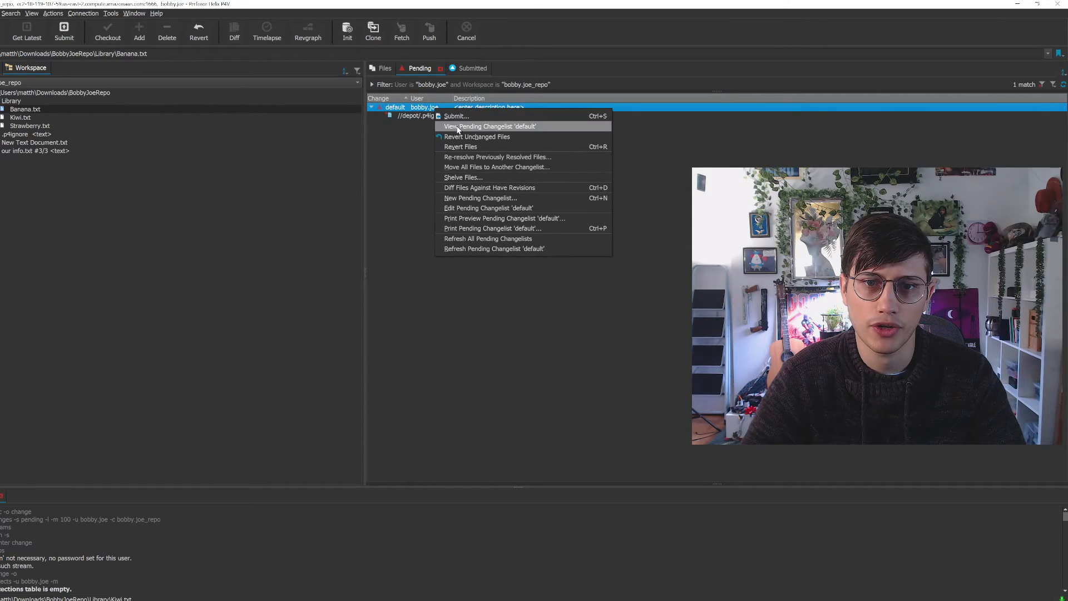
{"action": "left_click", "coordinate": [477, 123]}
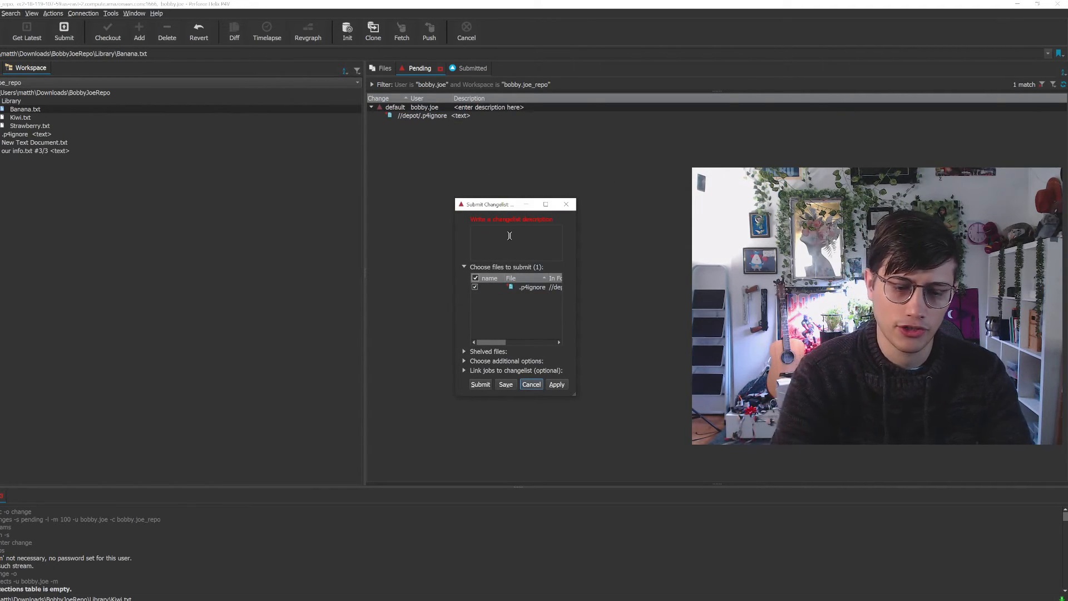
{"action": "left_click", "coordinate": [509, 235]}
{"action": "type", "text": "p4 ignore"}
{"action": "key", "text": "ctrl+Return"}
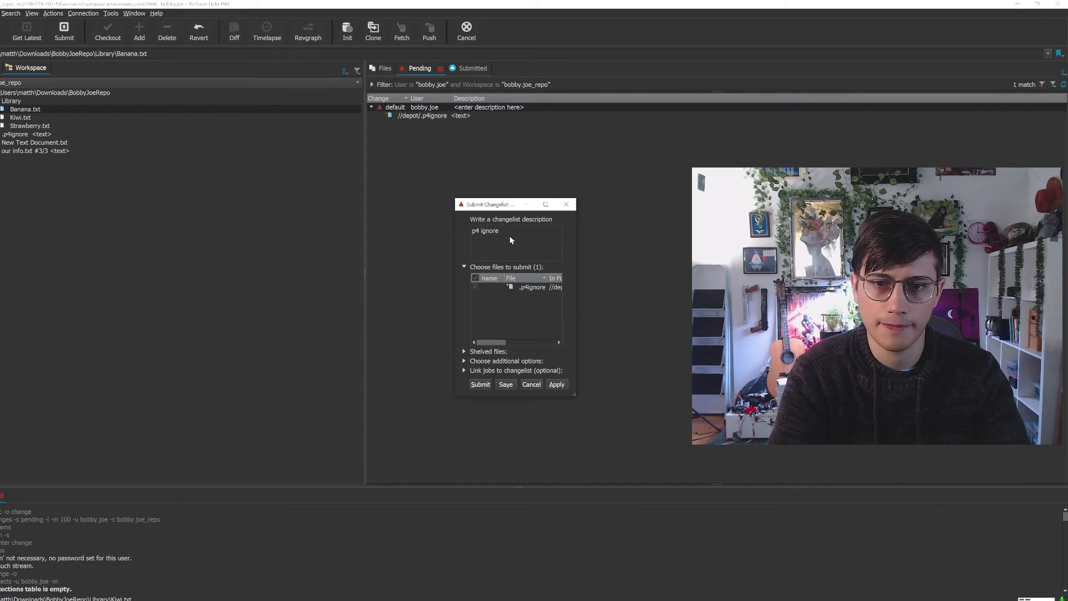
{"action": "left_click", "coordinate": [465, 68]}
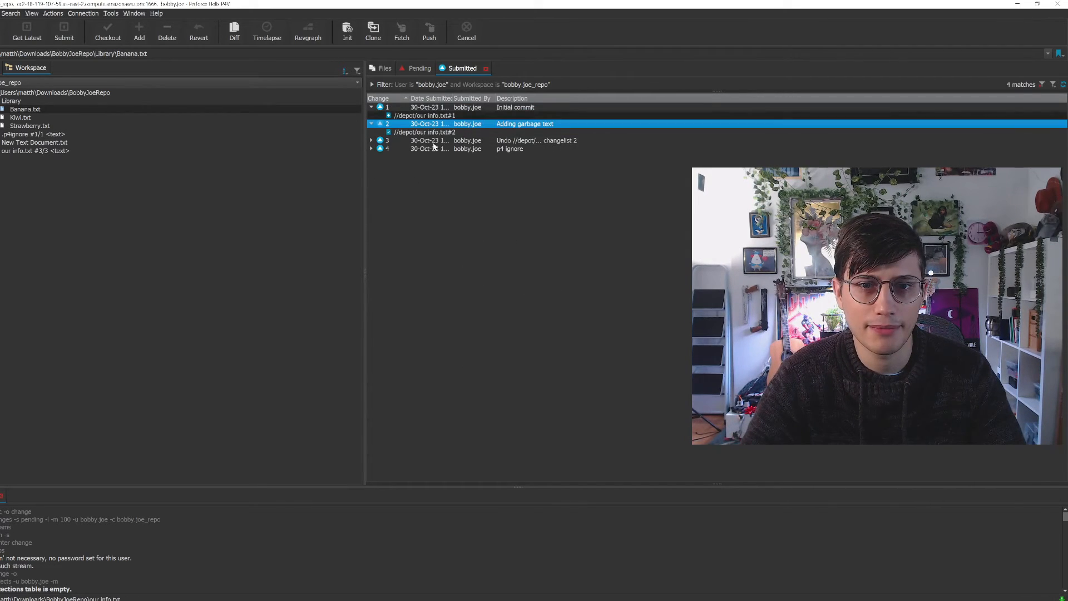
{"action": "left_click", "coordinate": [418, 71]}
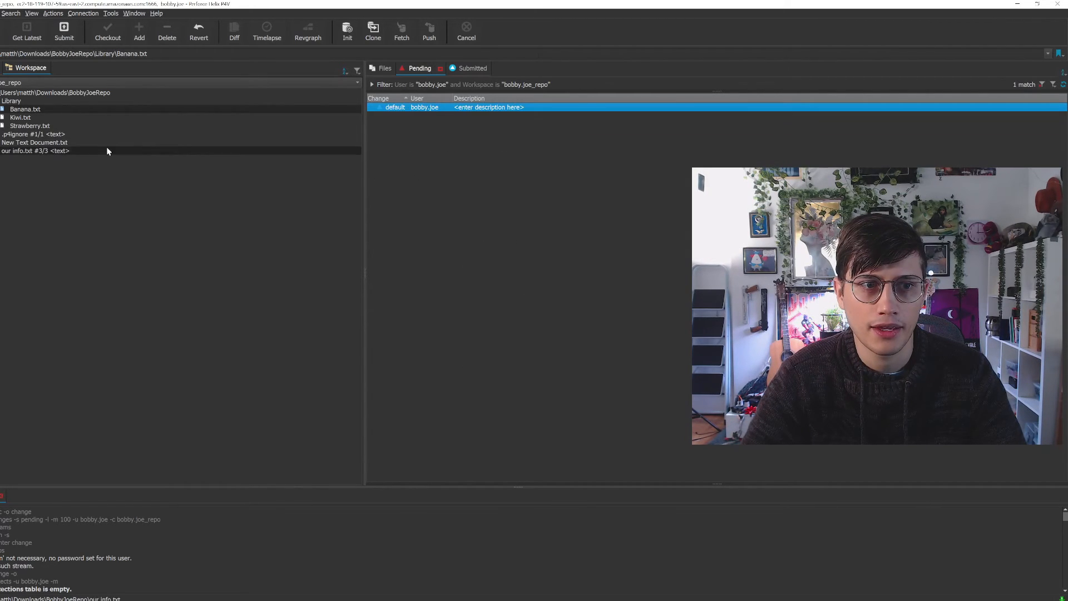
Try to reconcile offline work for only the Library folder in the workspace tree
{"action": "left_click", "coordinate": [65, 109]}
{"action": "right_click", "coordinate": [56, 110]}
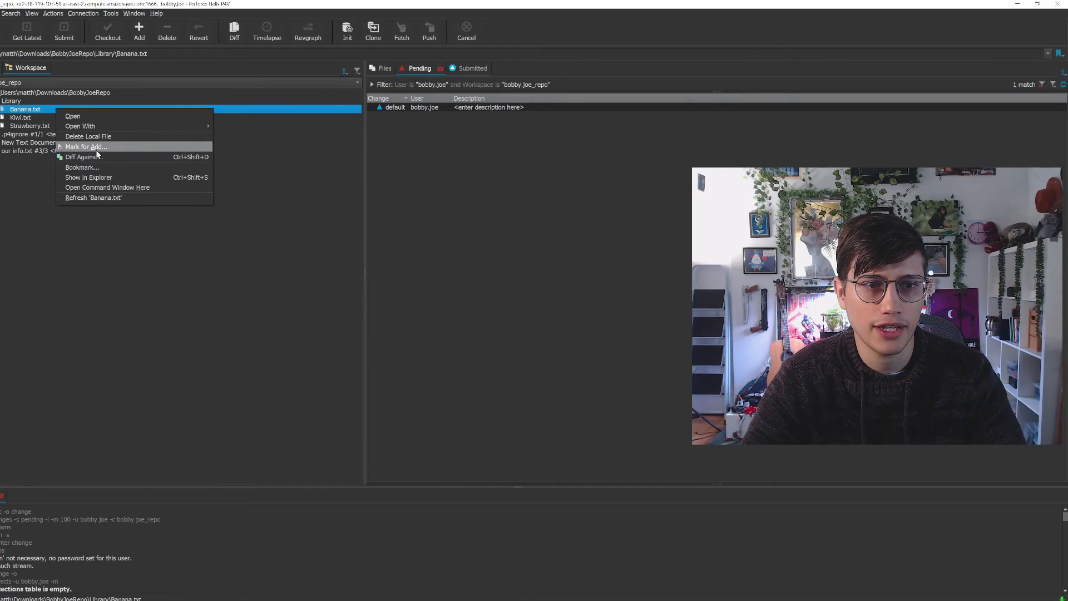
{"action": "right_click", "coordinate": [18, 102]}
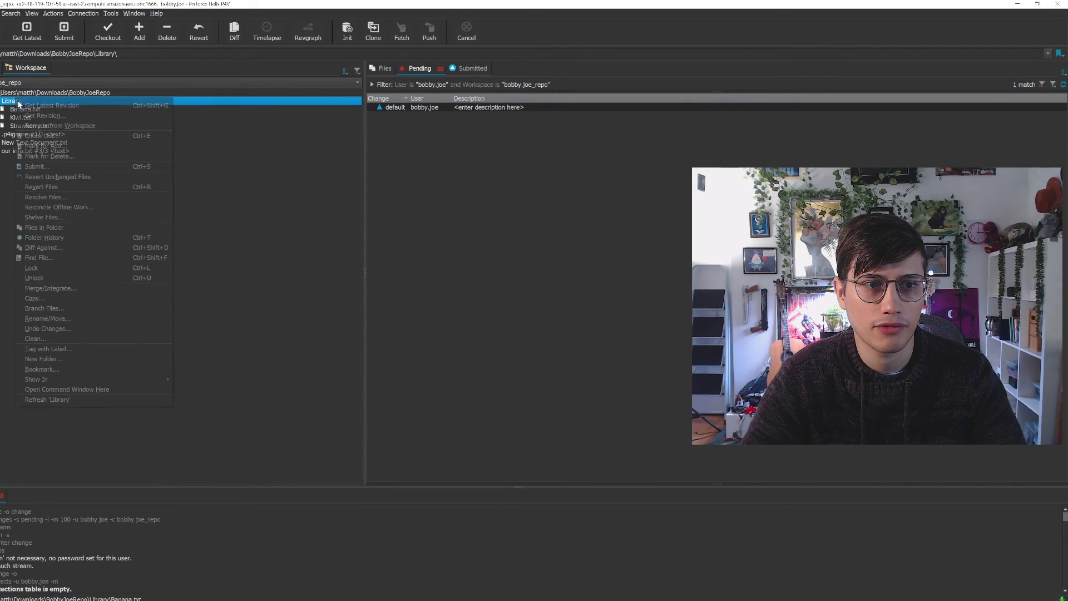
{"action": "left_click", "coordinate": [76, 206]}
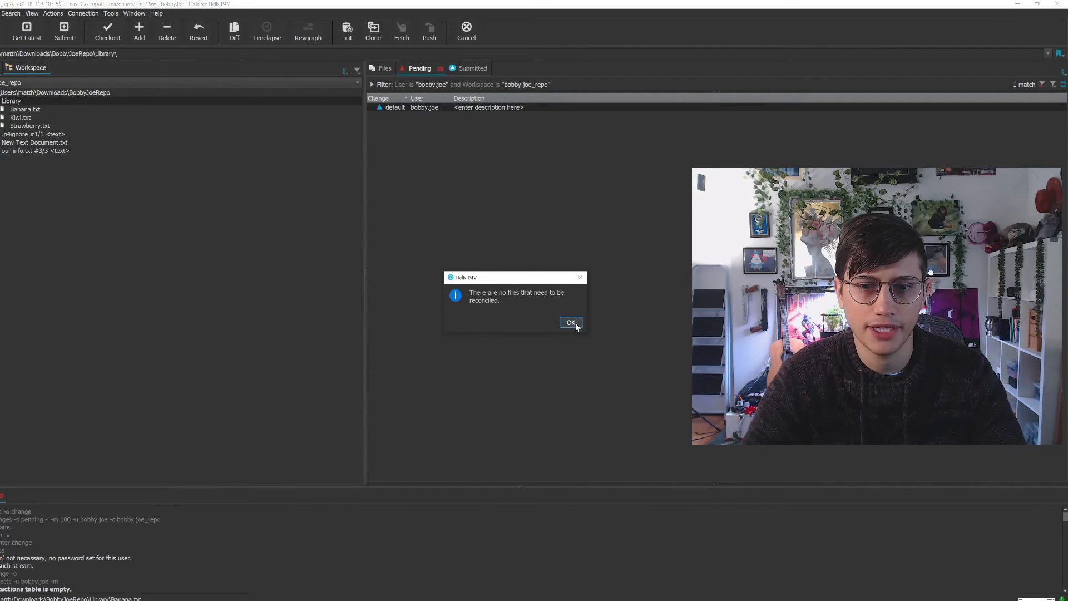
{"action": "left_click", "coordinate": [572, 322]}
Preview reconciling offline work for the BobbyJoeRepo folder with P4IGNORE files disabled and re-enabled, comparing the listed local files, and cancel it
{"action": "left_click", "coordinate": [41, 93]}
{"action": "right_click", "coordinate": [41, 93]}
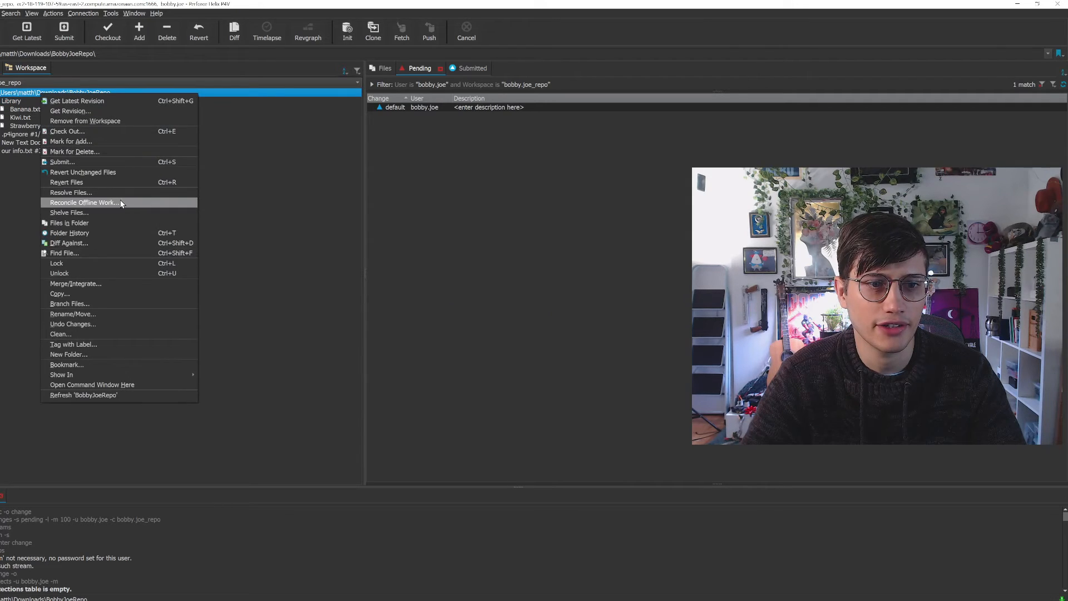
{"action": "left_click", "coordinate": [121, 202]}
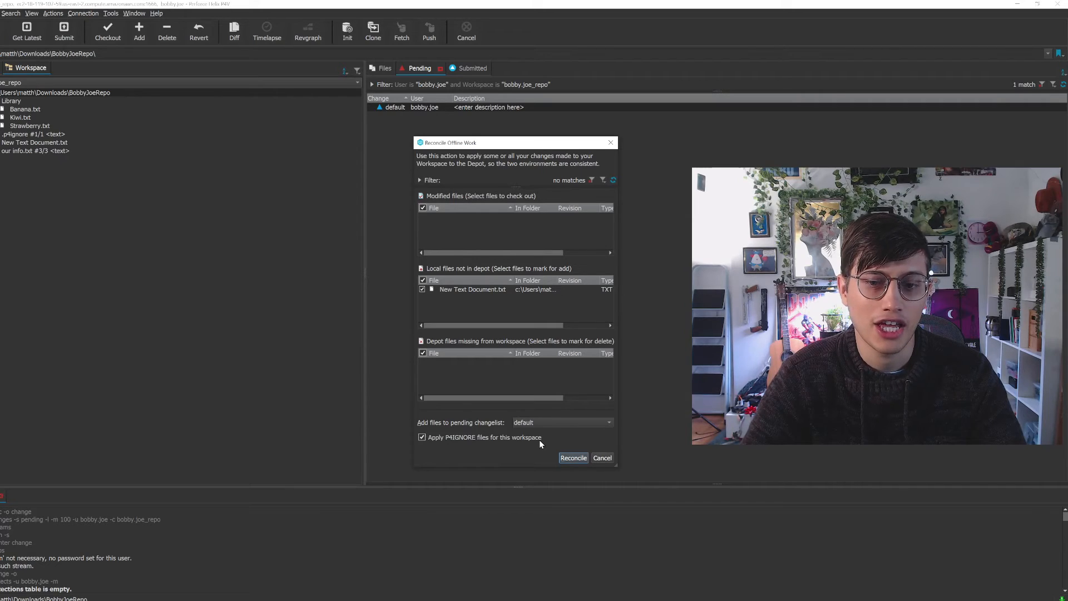
{"action": "mouse_move", "coordinate": [539, 443]}
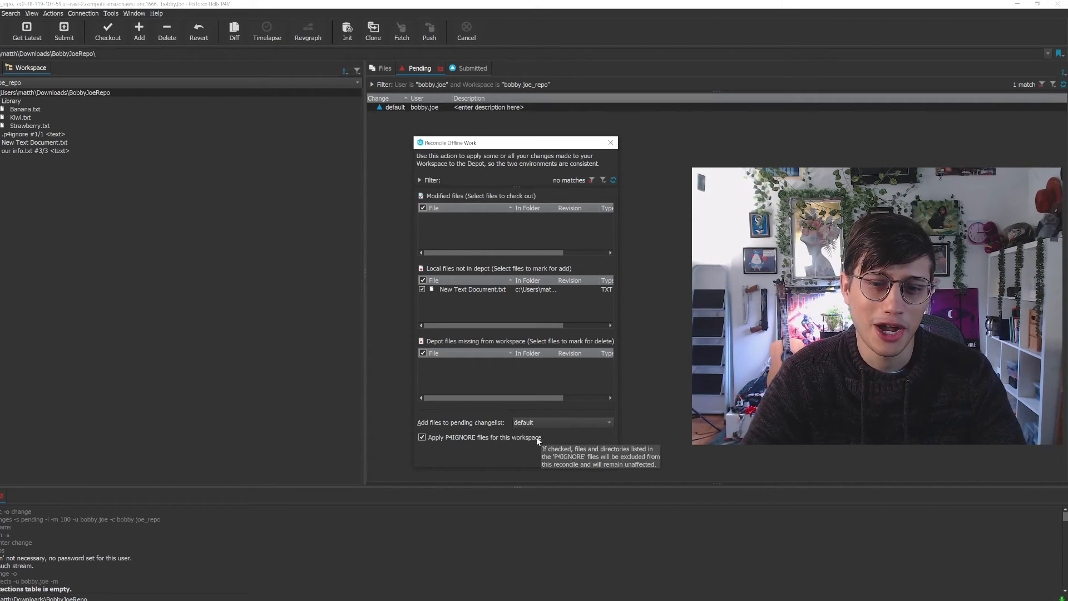
{"action": "left_click", "coordinate": [422, 438]}
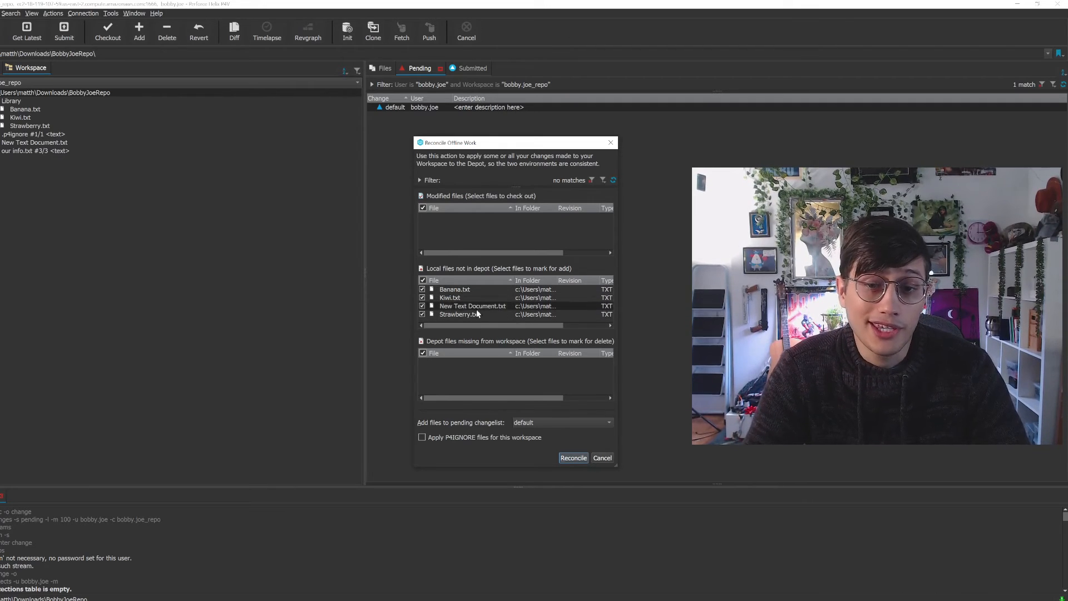
{"action": "left_click", "coordinate": [422, 437]}
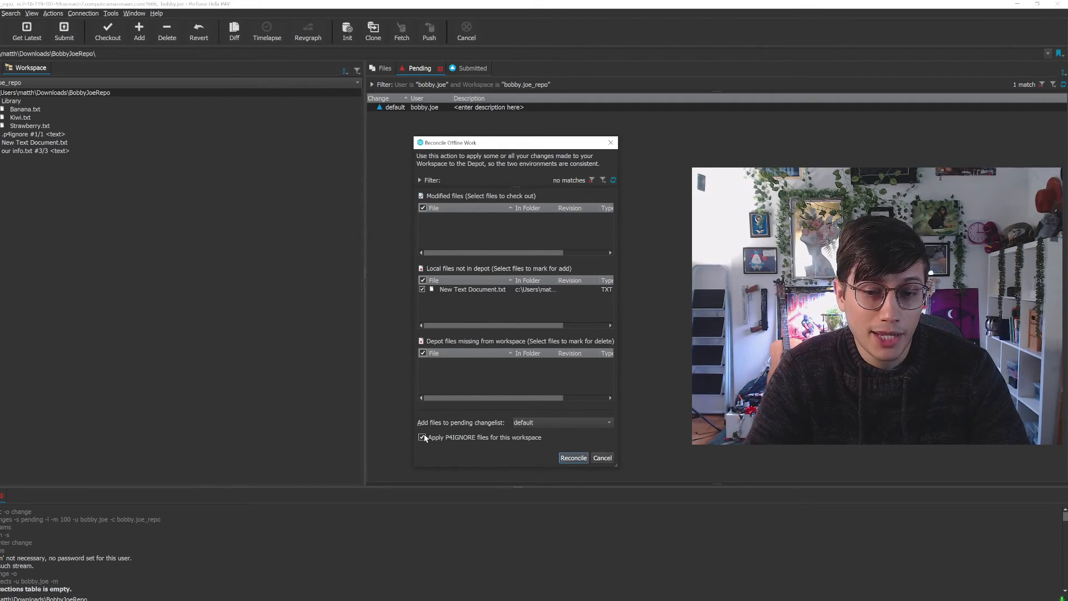
{"action": "left_click", "coordinate": [610, 456]}
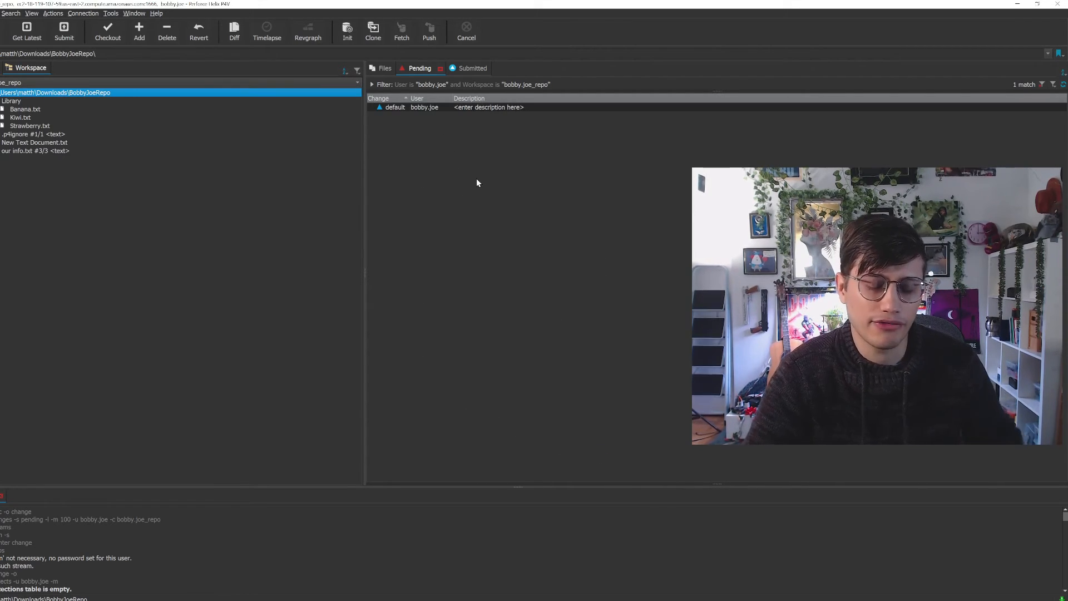
{"action": "left_click", "coordinate": [467, 200]}
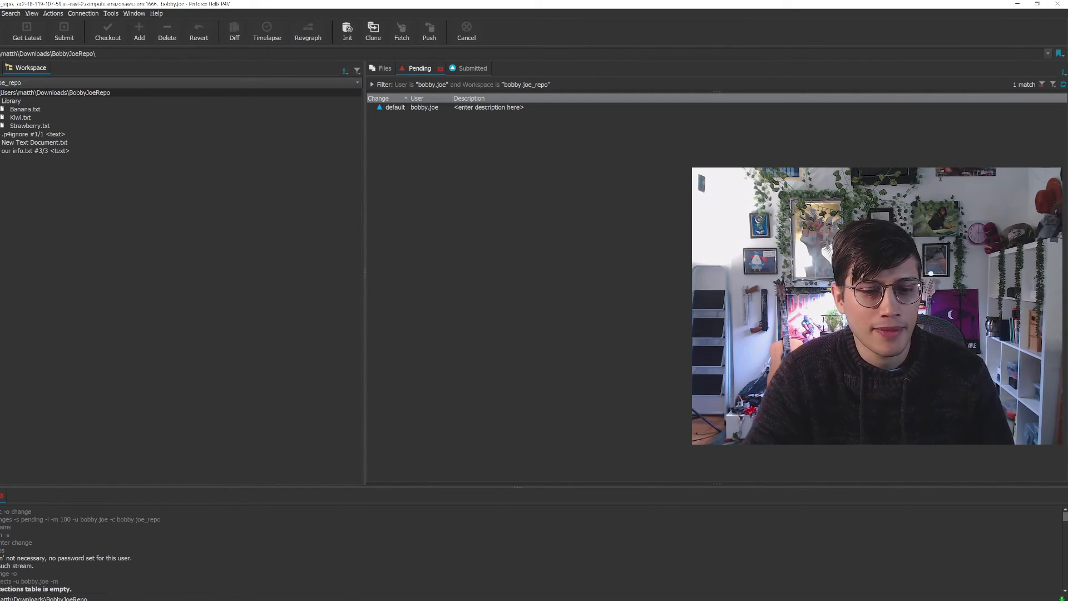
Switch to the Chrome incognito window, maximize it, and search in a new tab for "p4ignore unity example"
{"action": "left_click", "coordinate": [287, 600]}
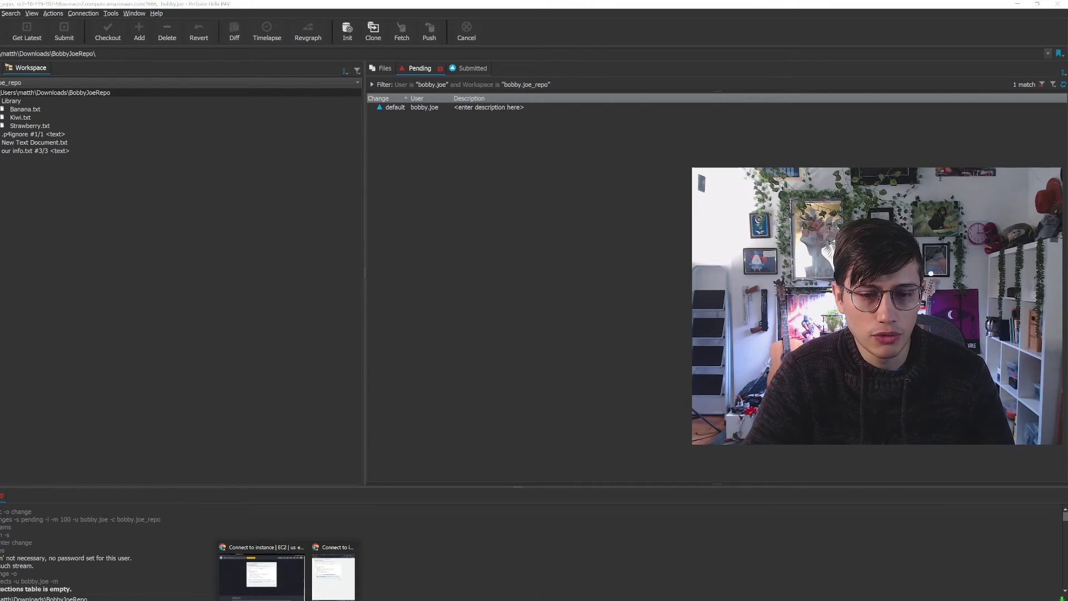
{"action": "left_click", "coordinate": [332, 573]}
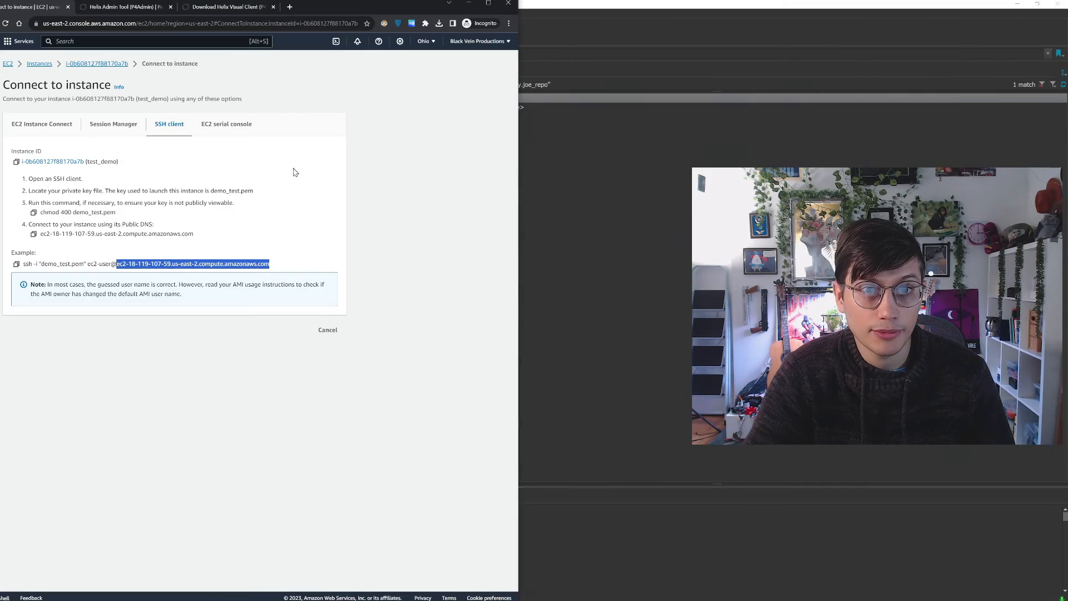
{"action": "left_click", "coordinate": [290, 6]}
{"action": "left_click_drag", "start_coordinate": [424, 6], "coordinate": [459, 4]}
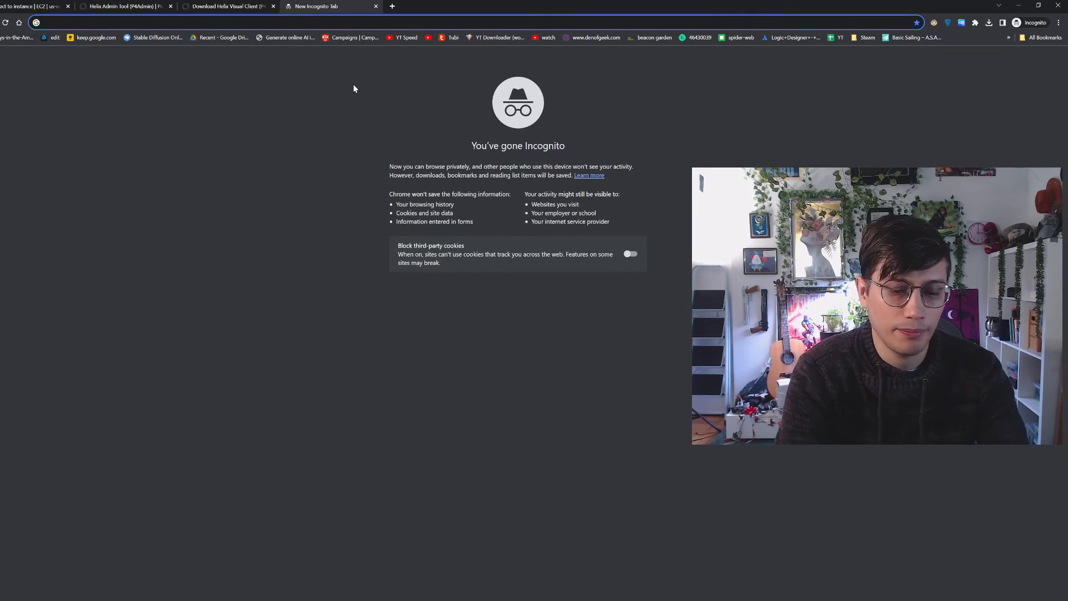
{"action": "type", "text": "p4ign"}
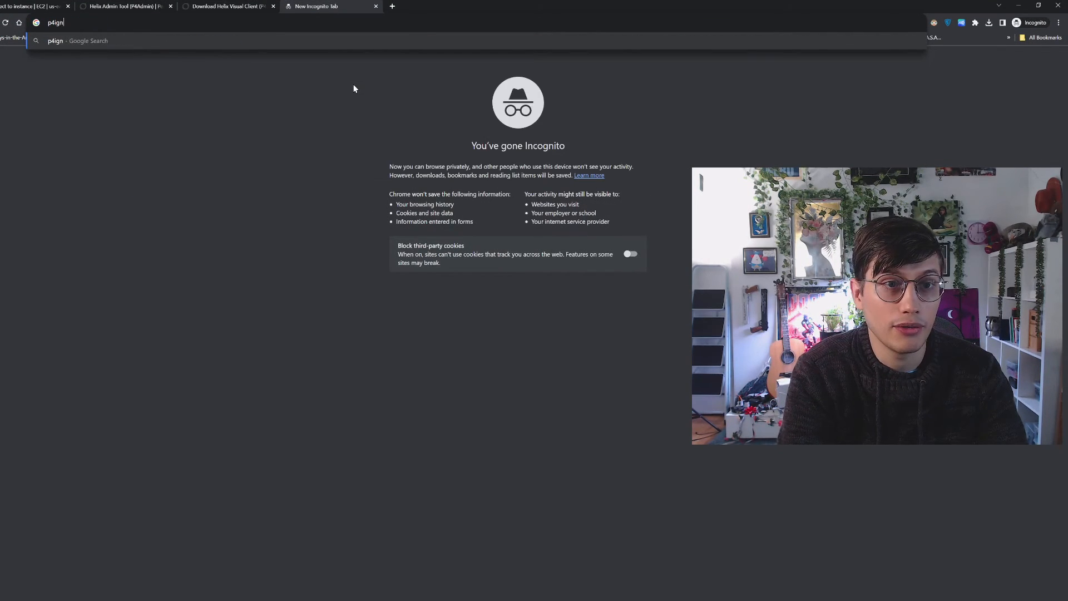
{"action": "type", "text": "ore unity "}
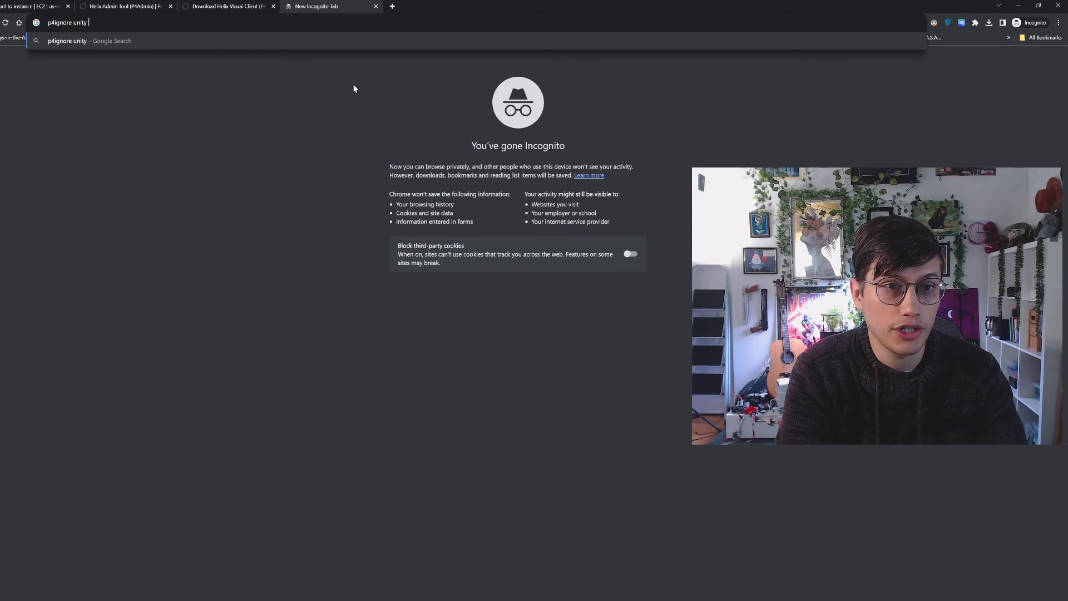
{"action": "type", "text": "example"}
{"action": "key", "text": "Return"}
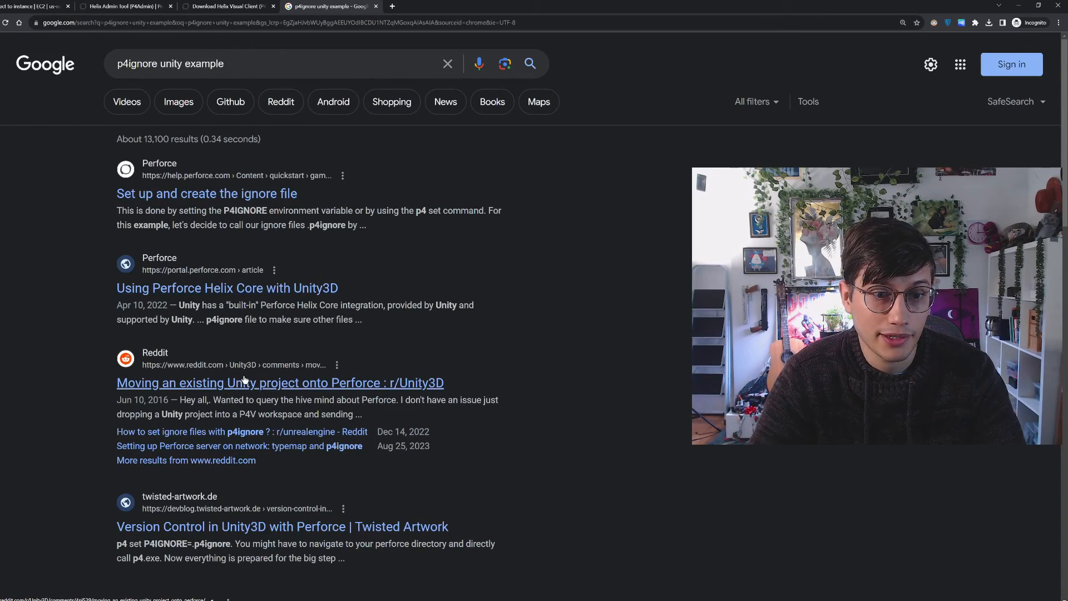
Look through the Perforce article "Using Perforce Helix Core with Unity3D" for p4ignore guidance and return to the search results
{"action": "left_click", "coordinate": [261, 295]}
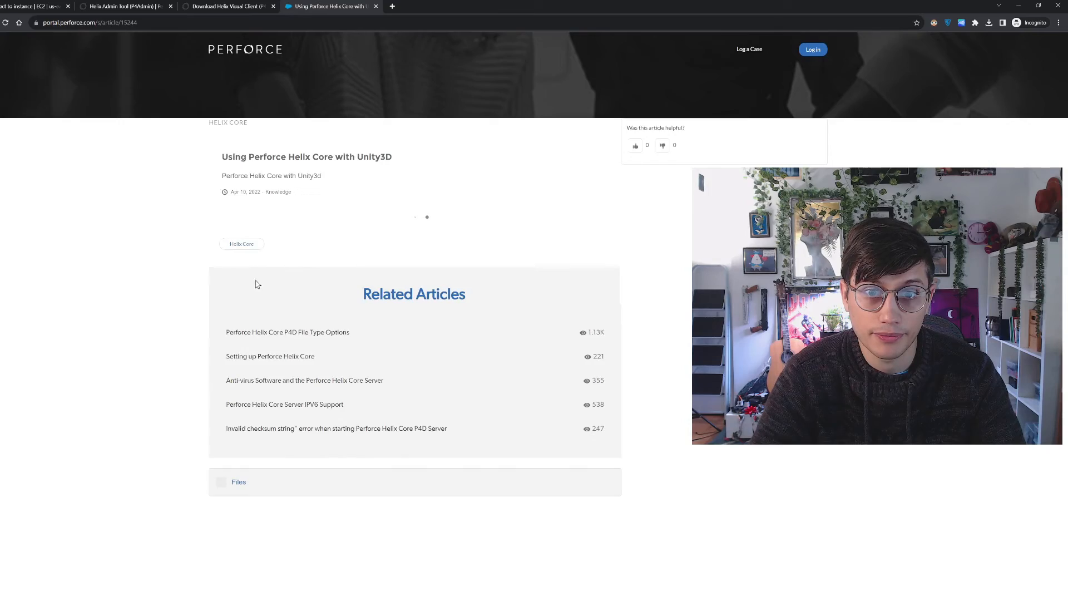
{"action": "scroll", "coordinate": [186, 263], "scroll_direction": "down", "scroll_amount": 12}
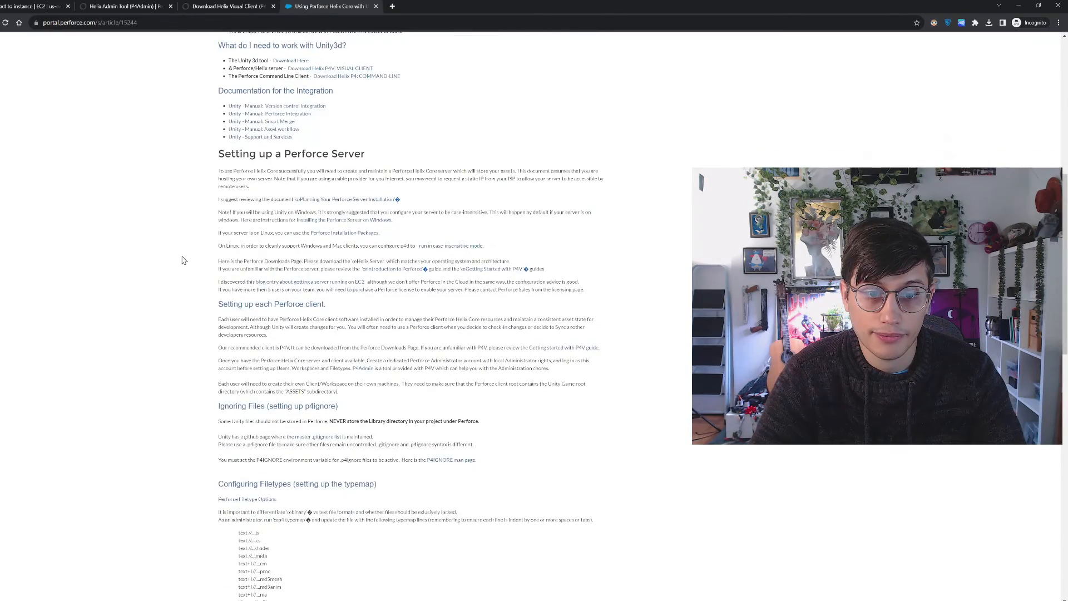
{"action": "scroll", "coordinate": [164, 266], "scroll_direction": "down", "scroll_amount": 3}
{"action": "scroll", "coordinate": [158, 253], "scroll_direction": "up", "scroll_amount": 1}
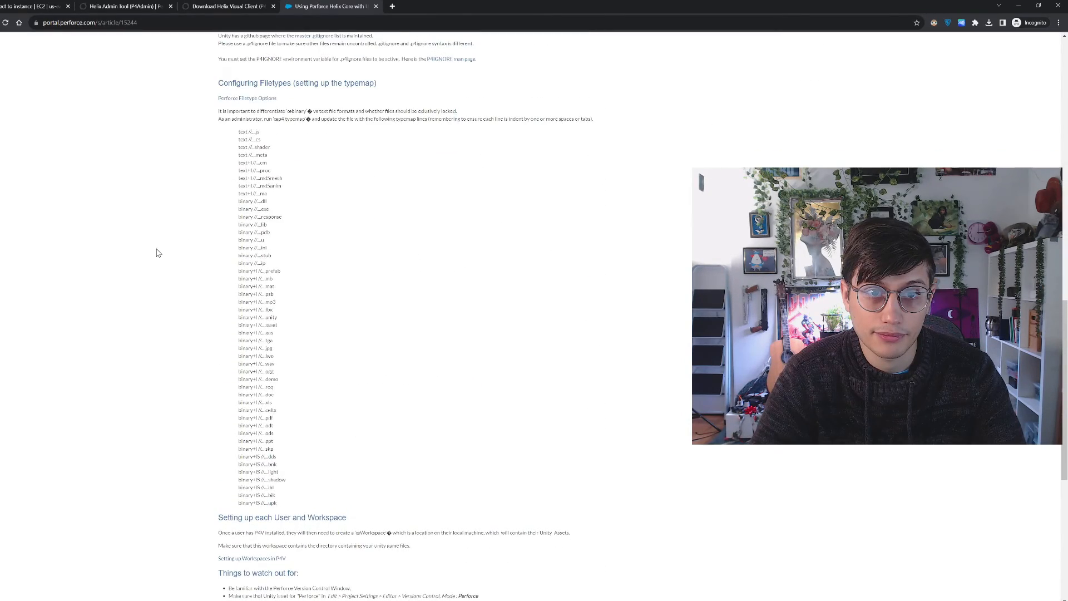
{"action": "scroll", "coordinate": [158, 253], "scroll_direction": "down", "scroll_amount": 6}
{"action": "key", "text": "alt+Left"}
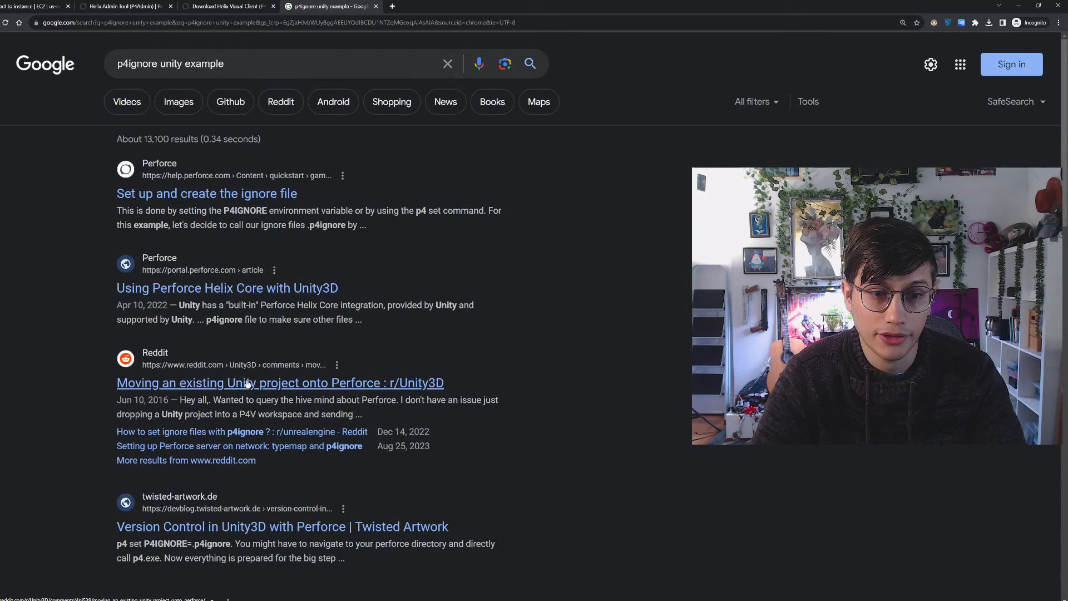
Look through the remaining search results for a sample ignore file and open the KrakenLegacy .p4ignore.txt on GitHub
{"action": "scroll", "coordinate": [248, 384], "scroll_direction": "down", "scroll_amount": 2}
{"action": "scroll", "coordinate": [265, 335], "scroll_direction": "down", "scroll_amount": 5}
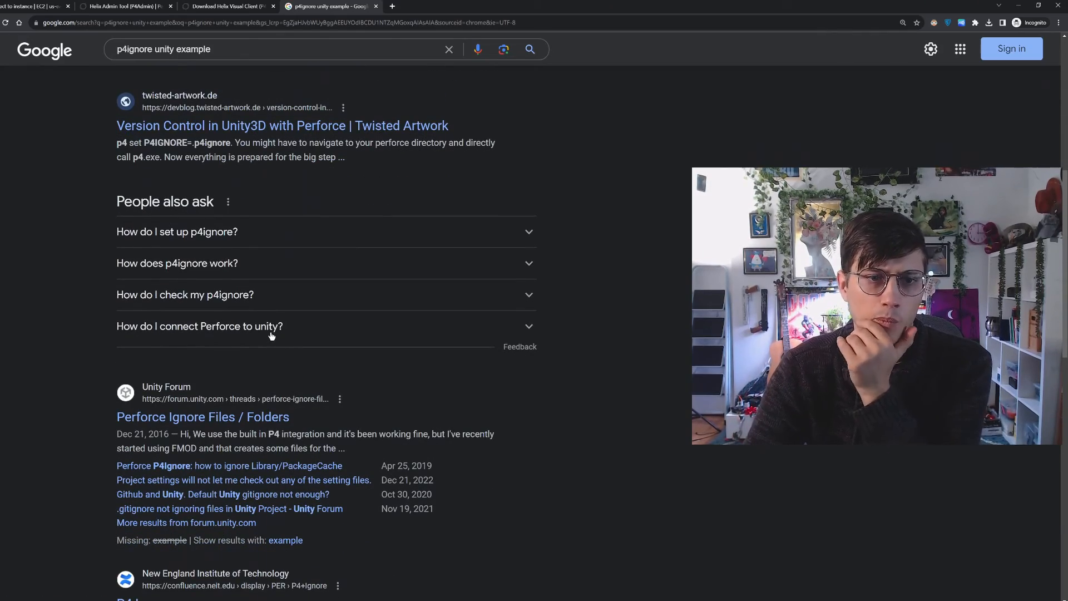
{"action": "scroll", "coordinate": [273, 367], "scroll_direction": "down", "scroll_amount": 5}
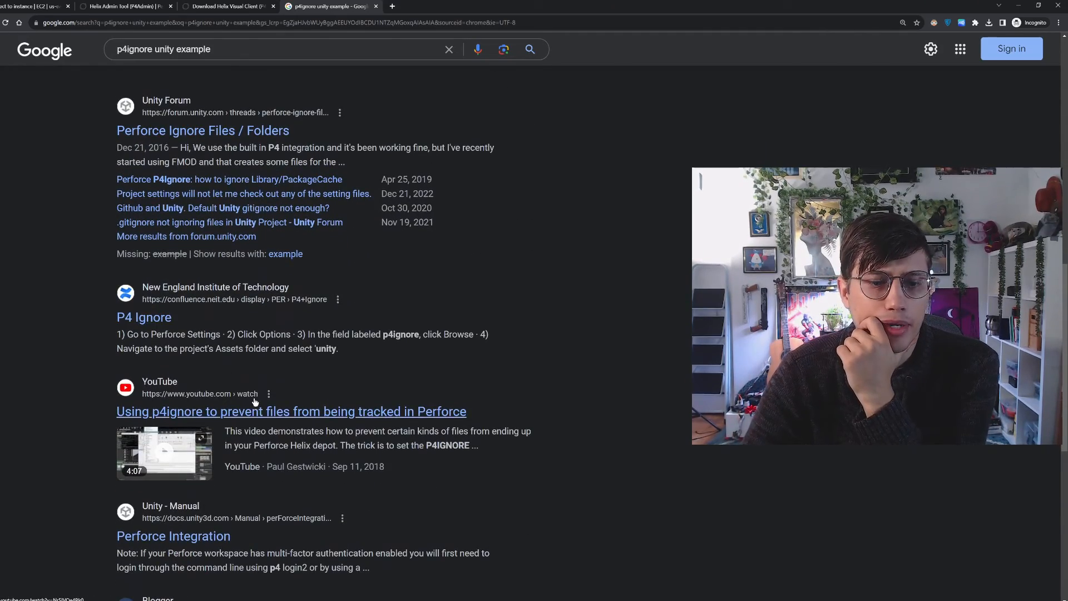
{"action": "scroll", "coordinate": [302, 400], "scroll_direction": "down", "scroll_amount": 5}
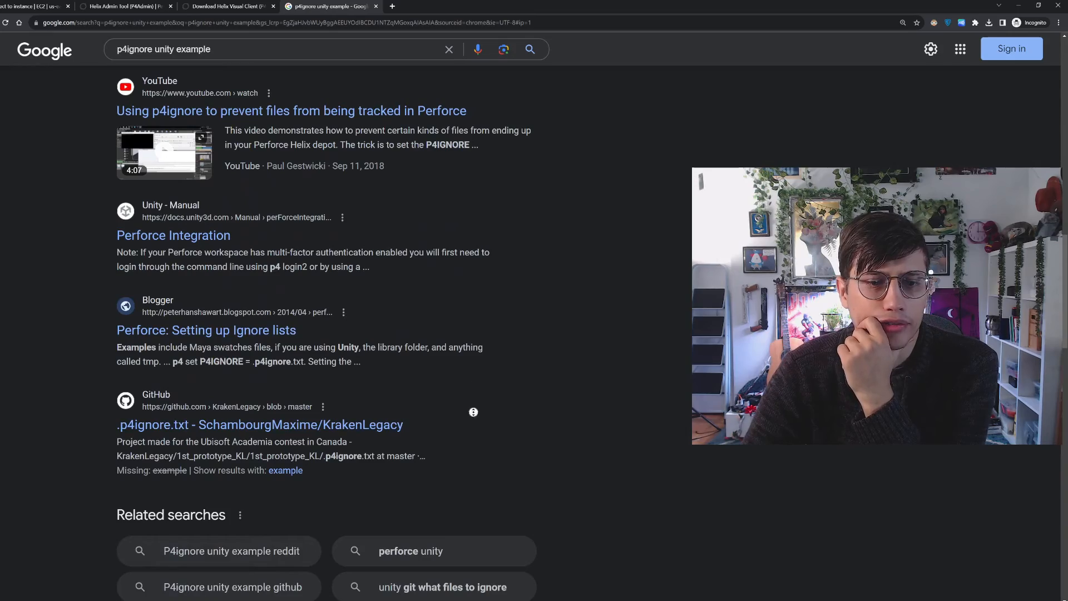
{"action": "scroll", "coordinate": [472, 410], "scroll_direction": "up", "scroll_amount": 17}
{"action": "scroll", "coordinate": [455, 316], "scroll_direction": "down", "scroll_amount": 9}
{"action": "scroll", "coordinate": [577, 519], "scroll_direction": "down", "scroll_amount": 13}
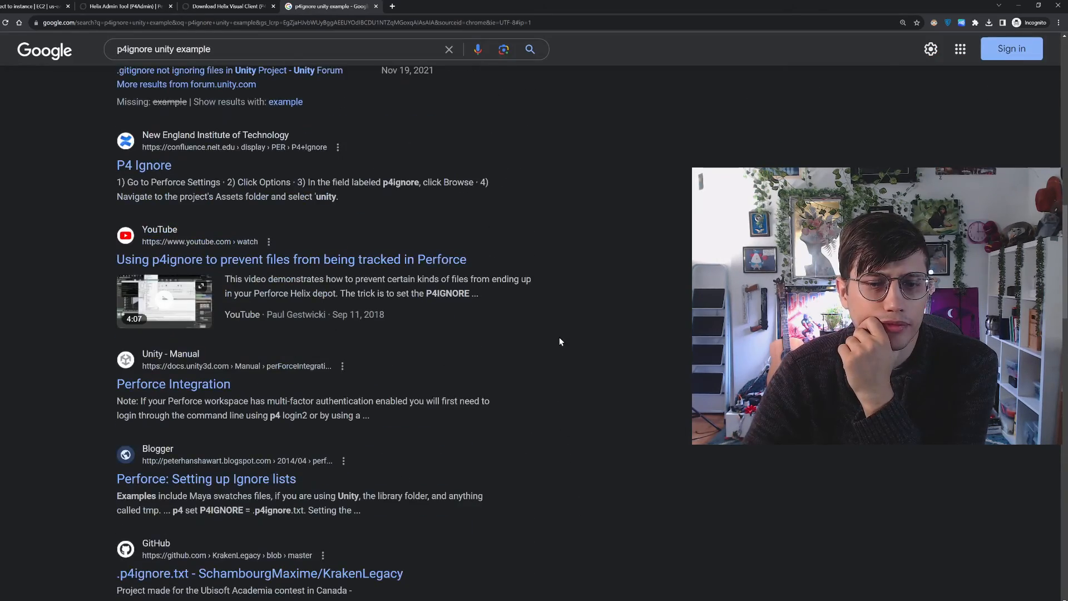
{"action": "left_click", "coordinate": [315, 187]}
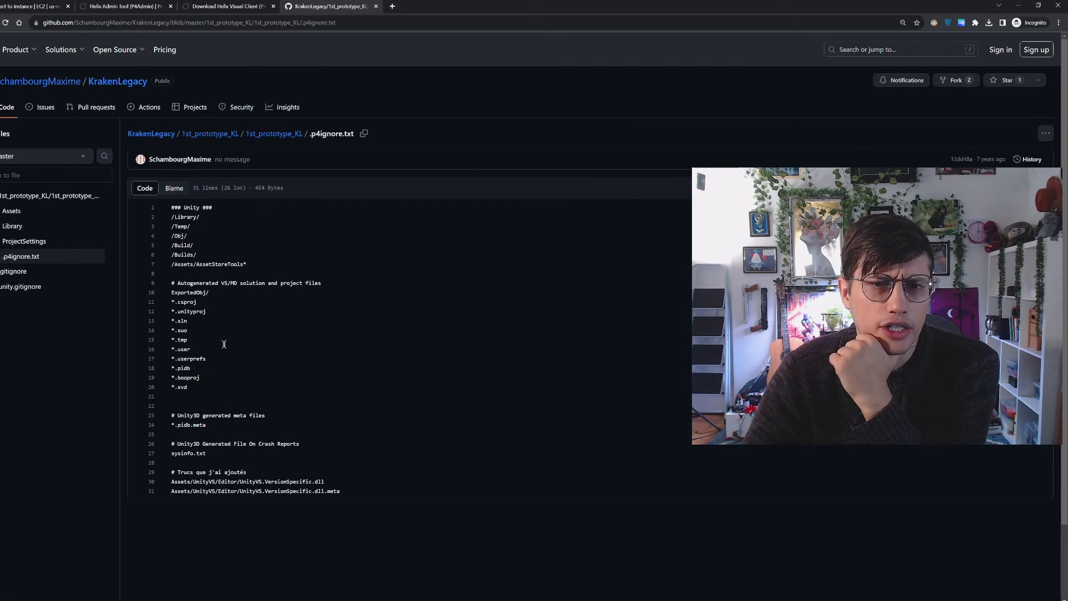
Examine the folder entries under the Unity heading of the sample .p4ignore.txt, highlighting the /Assets/AssetStoreTools* line
{"action": "left_click_drag", "start_coordinate": [172, 217], "coordinate": [172, 240]}
{"action": "left_click", "coordinate": [201, 247]}
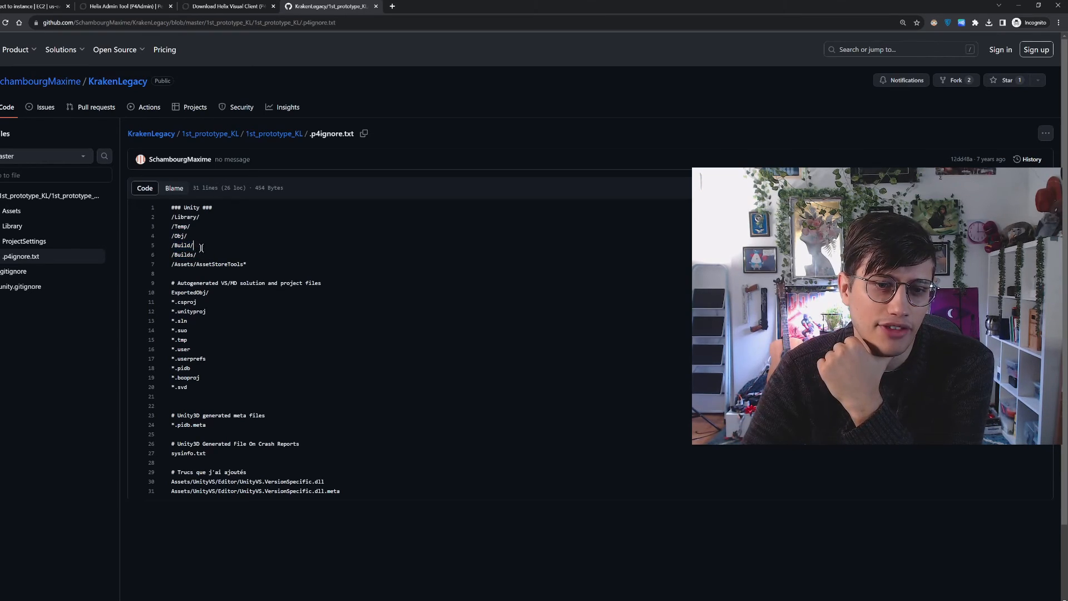
{"action": "left_click_drag", "start_coordinate": [257, 263], "coordinate": [168, 265]}
{"action": "left_click", "coordinate": [226, 275]}
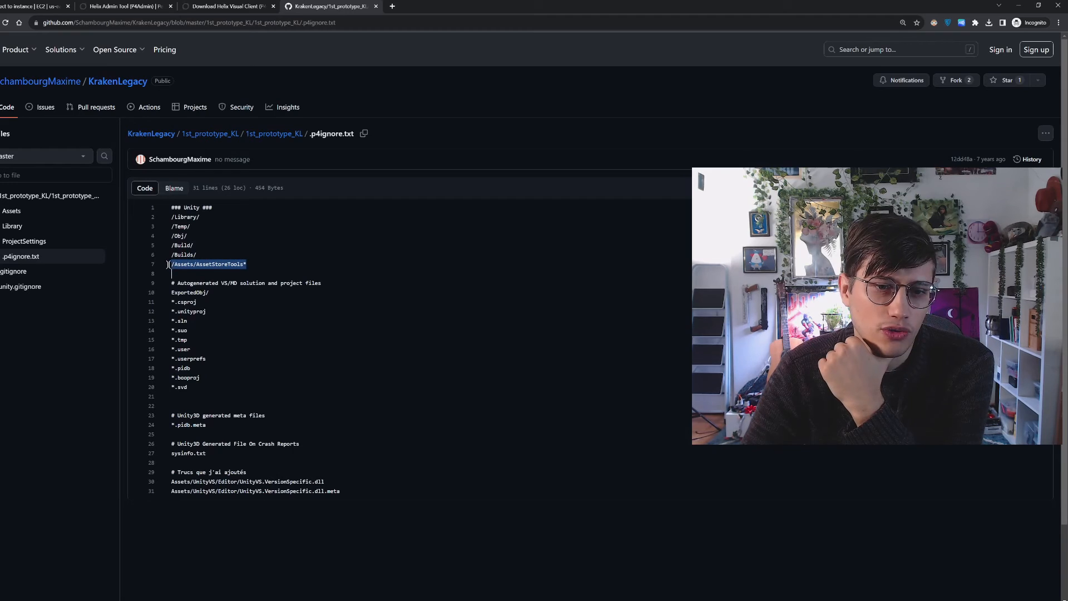
Look over the full contents of the sample .p4ignore.txt and highlight the word Library under the Unity heading
{"action": "left_click", "coordinate": [206, 272]}
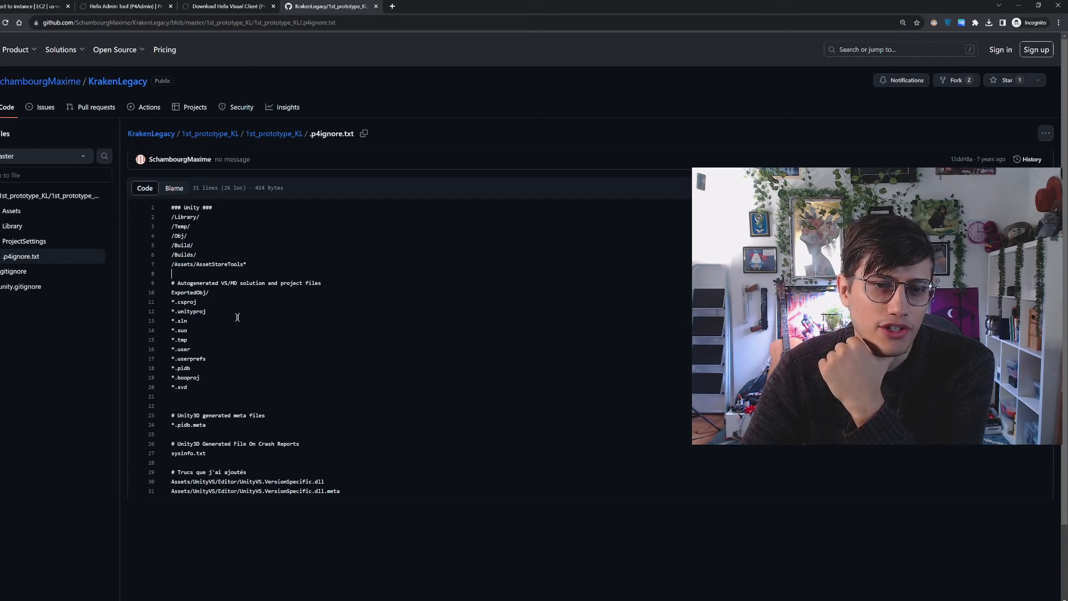
{"action": "left_click", "coordinate": [257, 350]}
{"action": "left_click_drag", "start_coordinate": [353, 489], "coordinate": [166, 221]}
{"action": "left_click", "coordinate": [207, 272]}
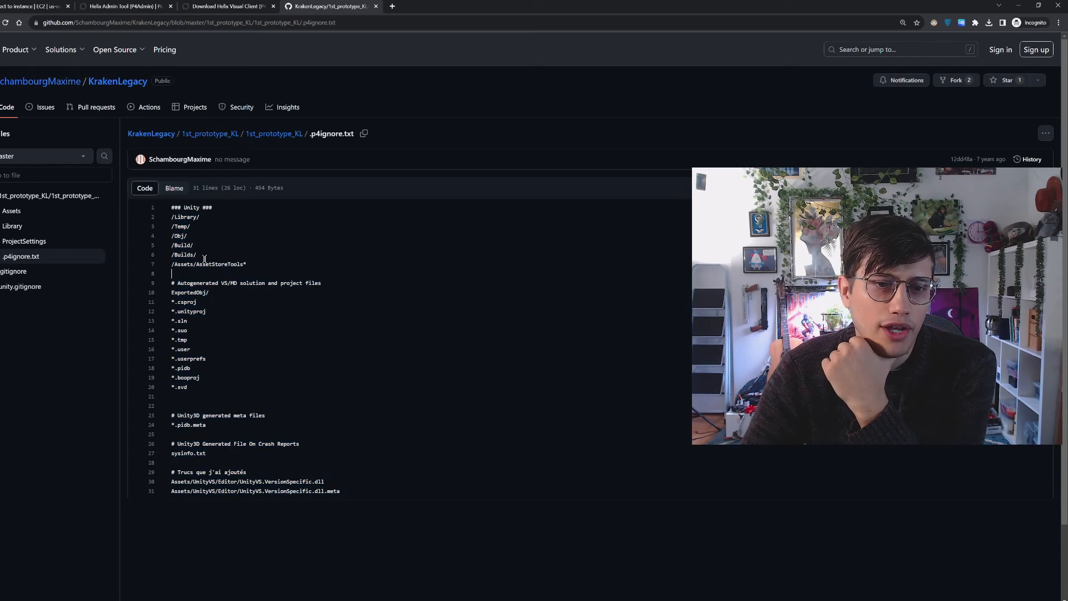
{"action": "left_click_drag", "start_coordinate": [172, 216], "coordinate": [203, 218]}
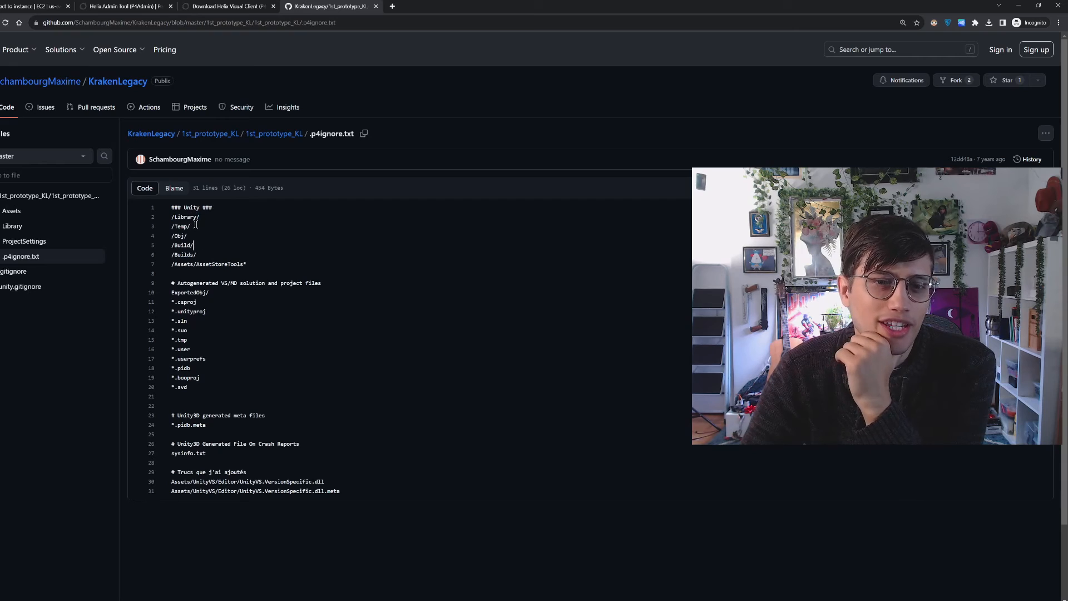
{"action": "double_click", "coordinate": [185, 218]}
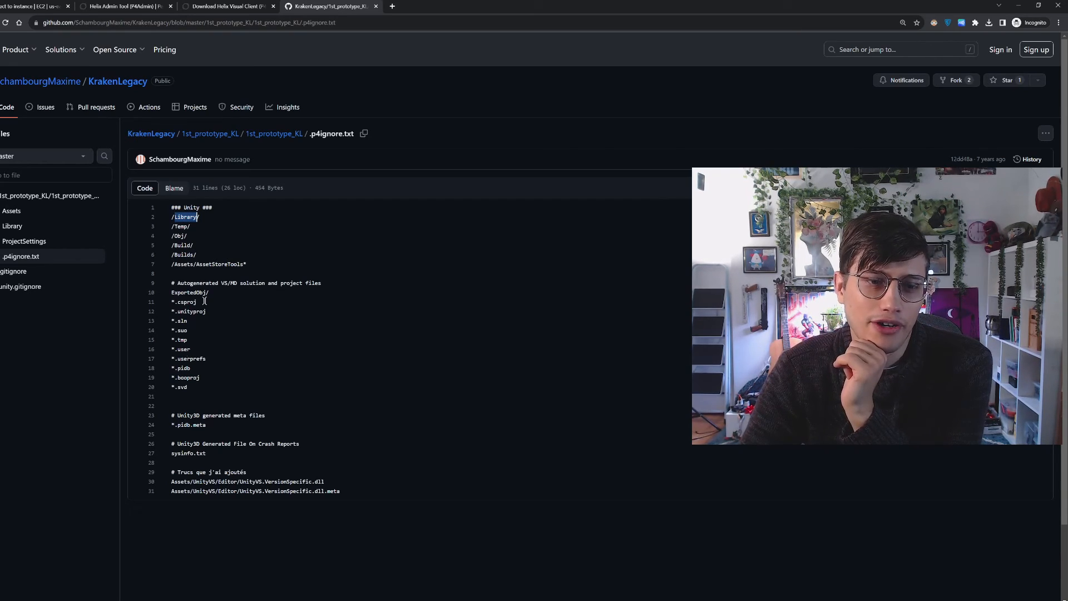
Switch to File Explorer and go up to the BobbyJoeRepo folder to look at its Library folder
{"action": "left_click", "coordinate": [88, 599]}
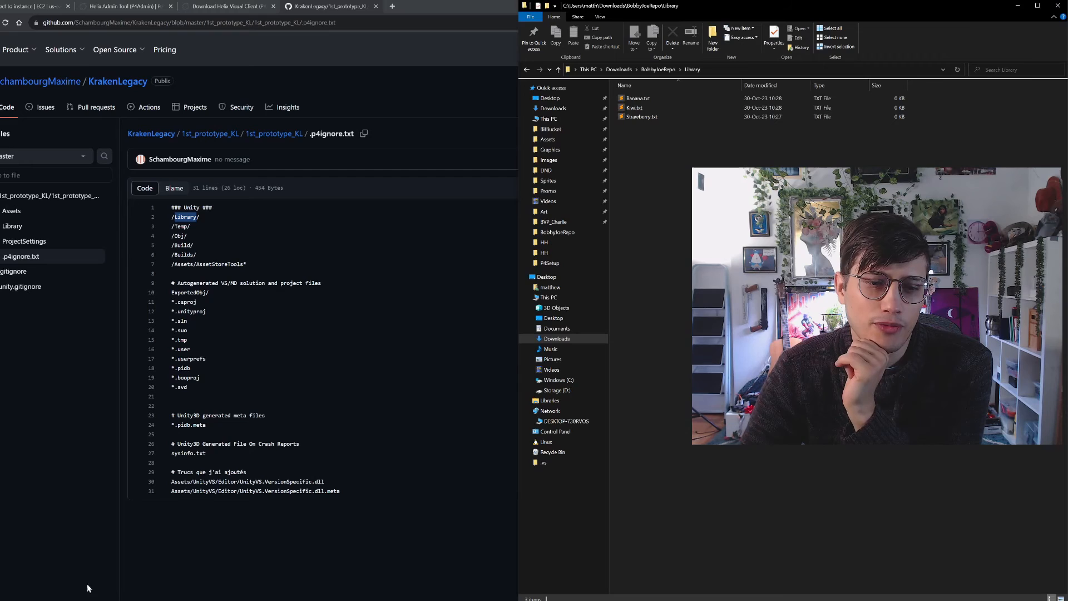
{"action": "left_click", "coordinate": [662, 71]}
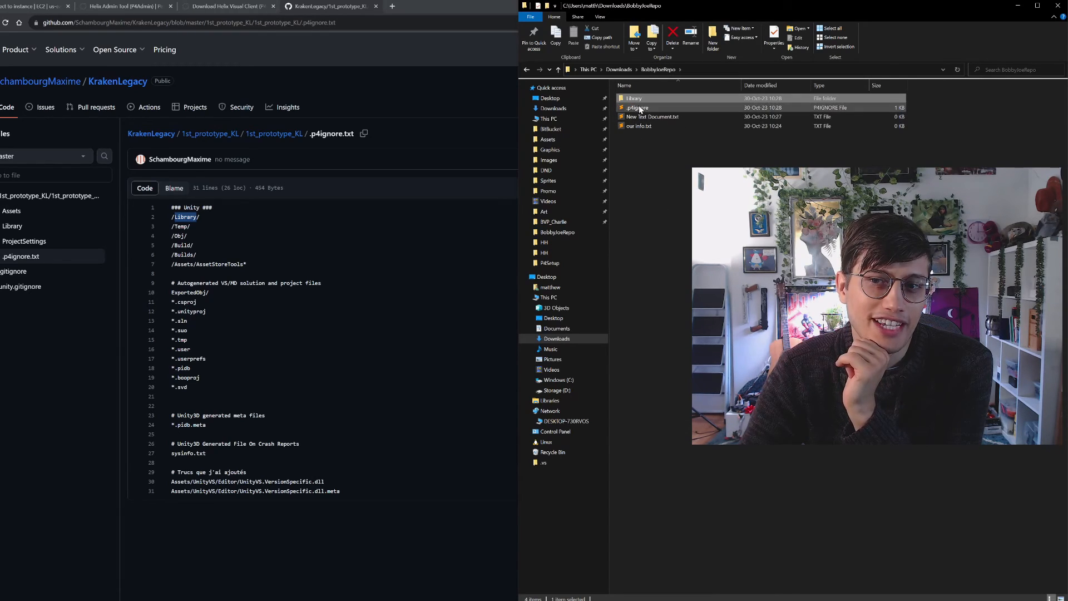
{"action": "mouse_move", "coordinate": [650, 99]}
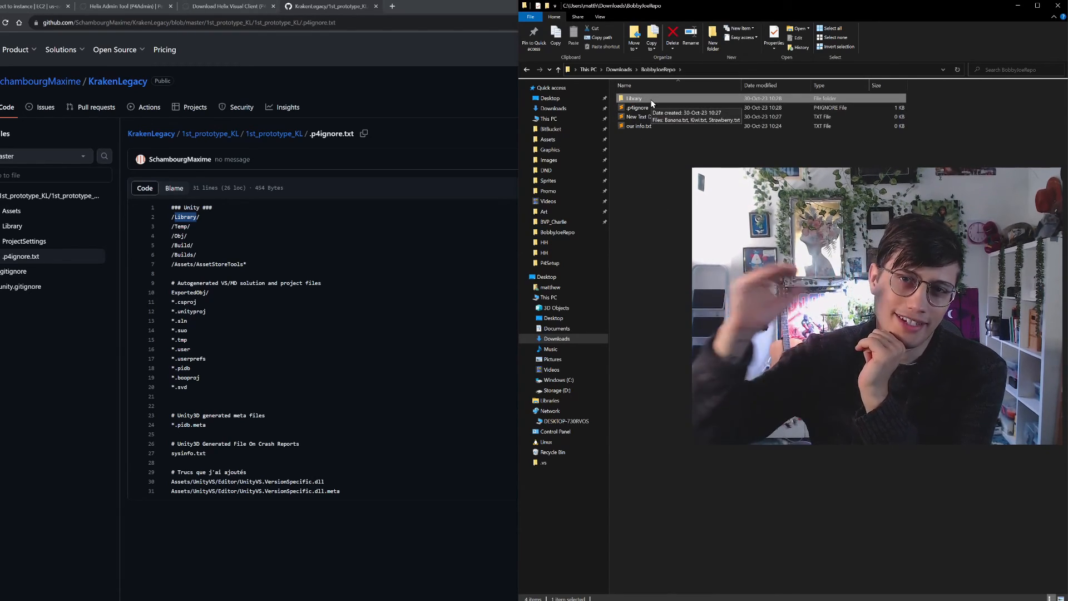
Return to the sample ignore file in Chrome and highlight the whole /Library/ entry
{"action": "left_click", "coordinate": [215, 244]}
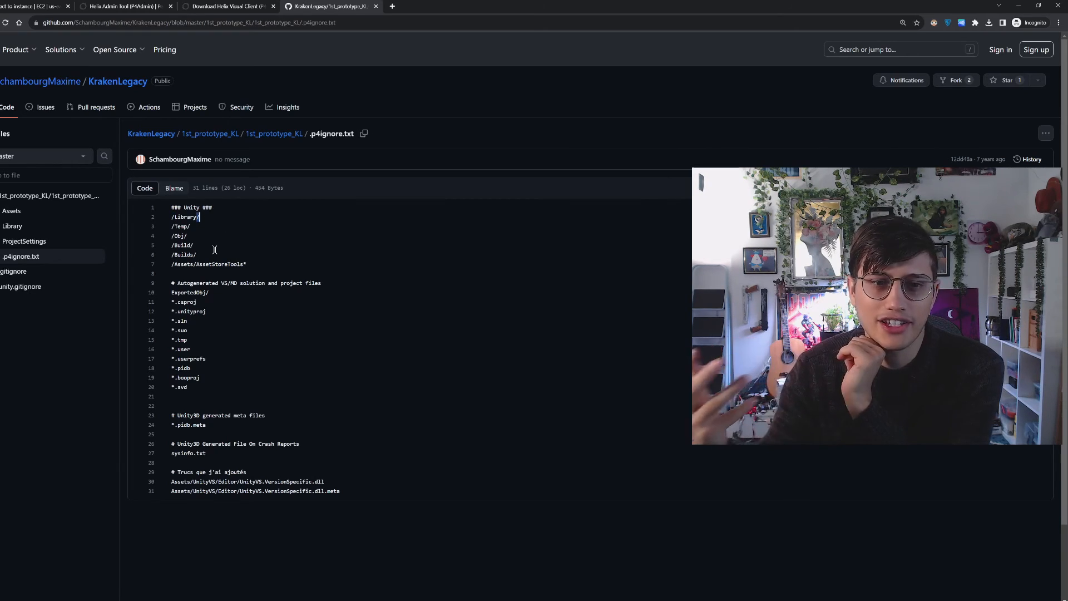
{"action": "left_click", "coordinate": [171, 217]}
{"action": "left_click", "coordinate": [201, 216], "text": "shift"}
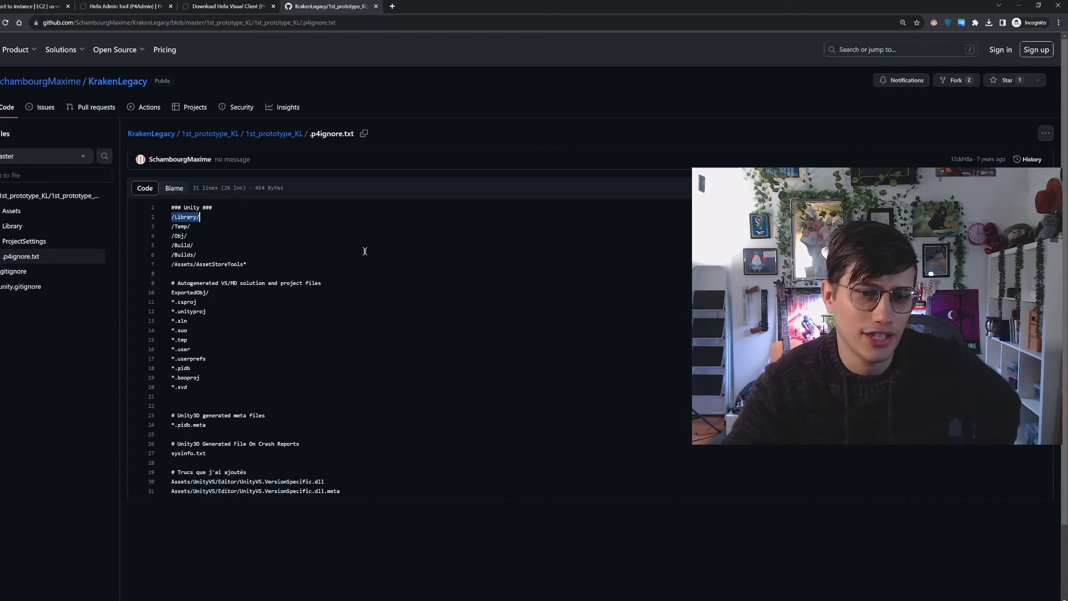
Examine the autogenerated VS/MD solution and project file patterns, highlighting *.csproj, *.tmp, svd and *.sln in turn
{"action": "scroll", "coordinate": [266, 318], "scroll_direction": "down", "scroll_amount": 1}
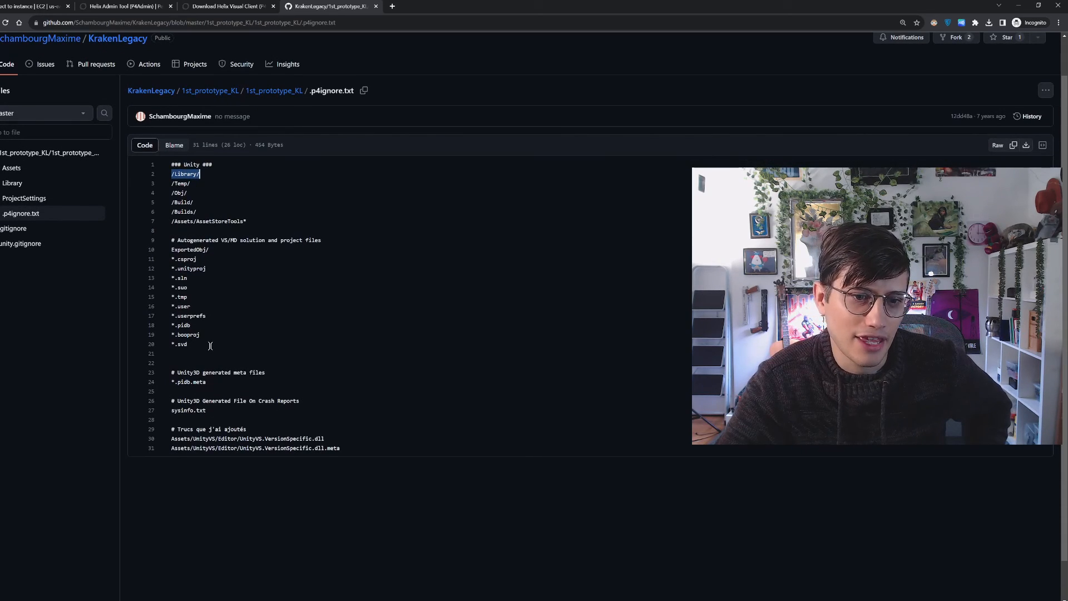
{"action": "left_click_drag", "start_coordinate": [212, 345], "coordinate": [173, 258]}
{"action": "left_click", "coordinate": [175, 259]}
{"action": "left_click", "coordinate": [198, 260]}
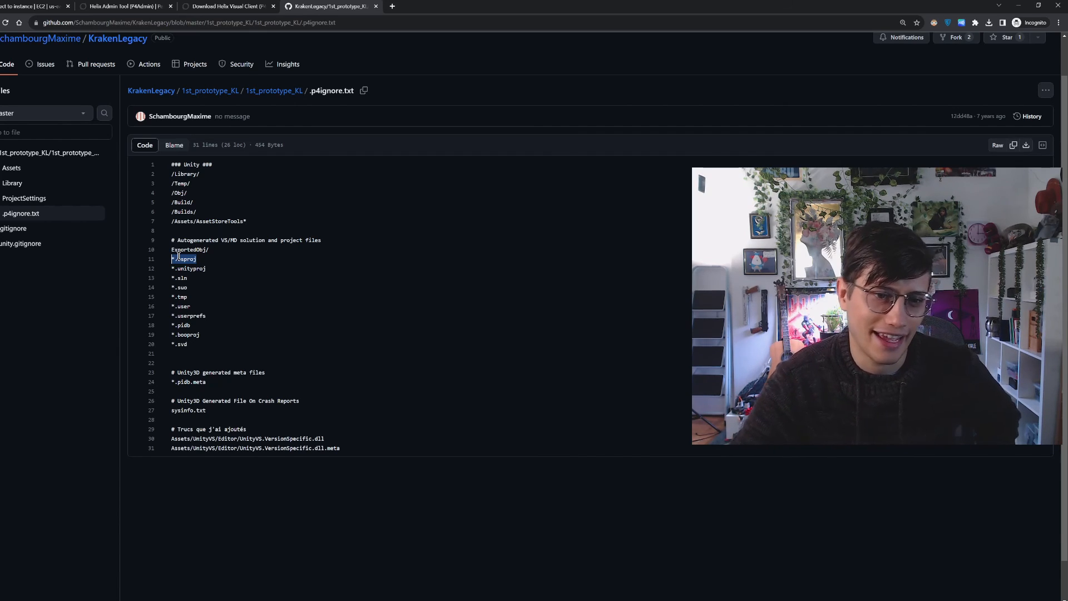
{"action": "mouse_move", "coordinate": [175, 278]}
{"action": "left_mouse_down"}
{"action": "mouse_move", "coordinate": [188, 280]}
{"action": "mouse_move", "coordinate": [192, 307]}
{"action": "mouse_move", "coordinate": [171, 306]}
{"action": "mouse_move", "coordinate": [173, 294]}
{"action": "left_mouse_up"}
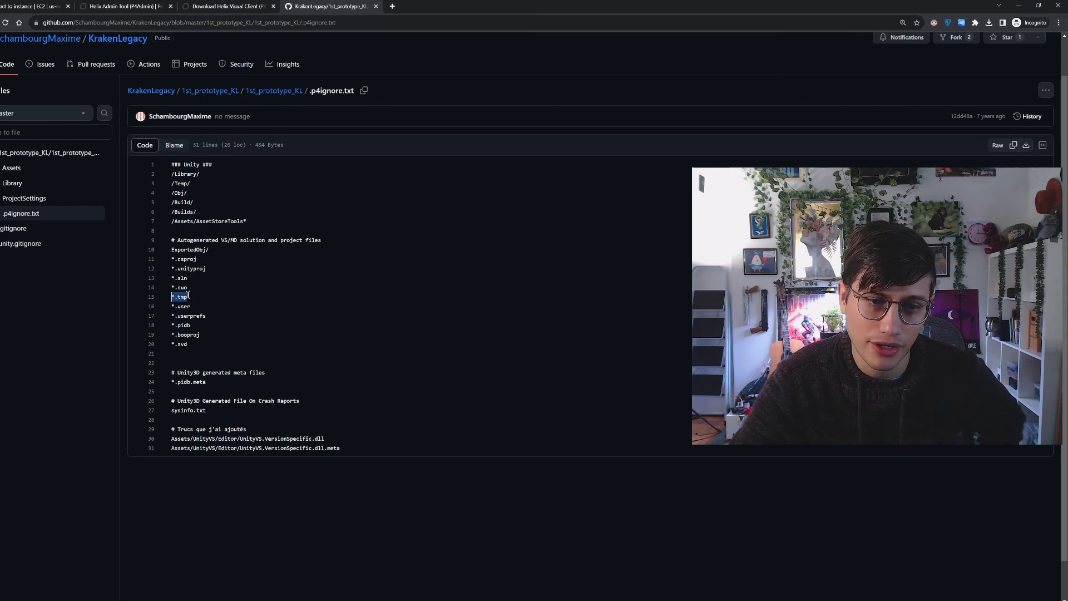
{"action": "left_click", "coordinate": [213, 334]}
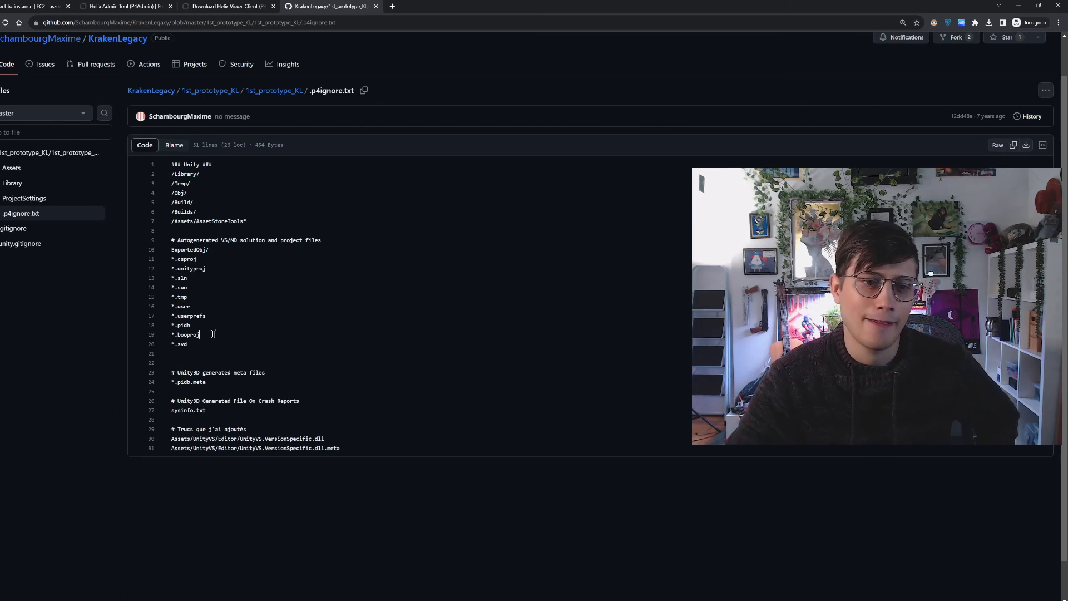
{"action": "double_click", "coordinate": [184, 345]}
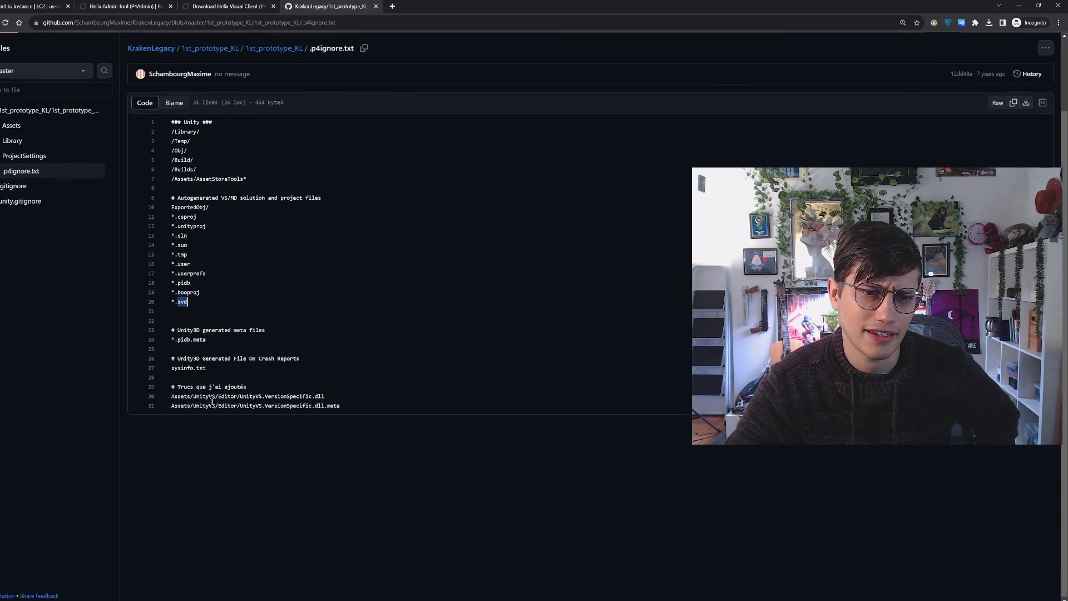
{"action": "scroll", "coordinate": [219, 420], "scroll_direction": "down", "scroll_amount": 1}
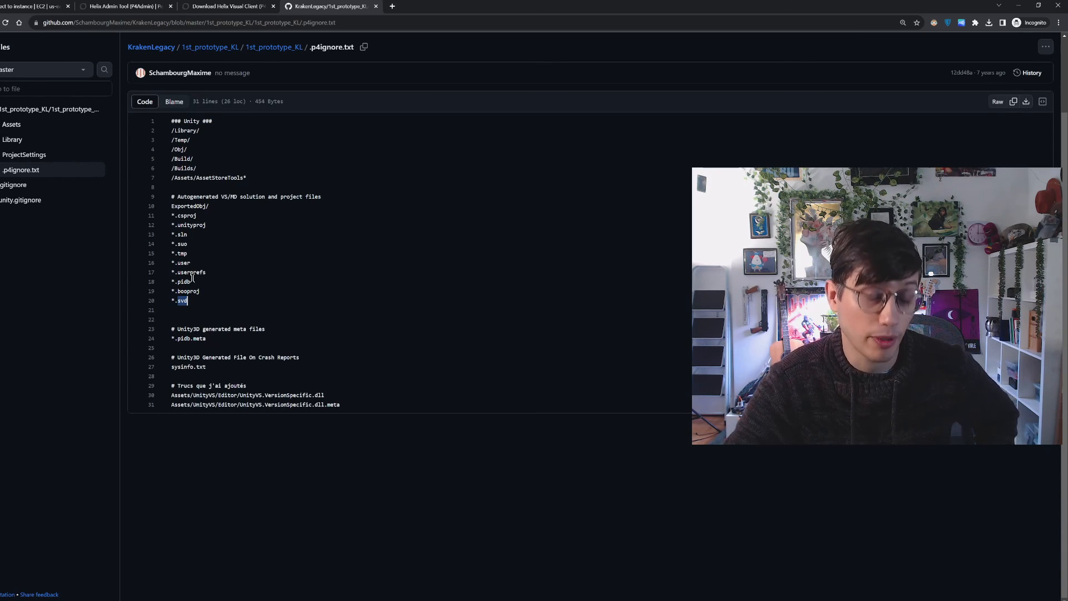
{"action": "left_click_drag", "start_coordinate": [191, 235], "coordinate": [173, 237]}
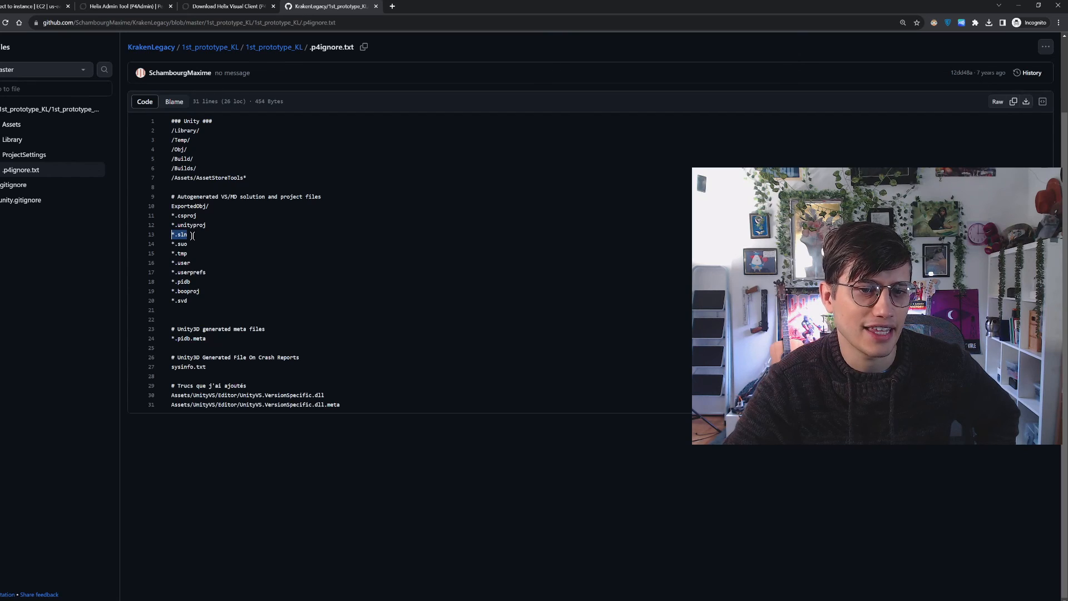
{"action": "left_click", "coordinate": [196, 237]}
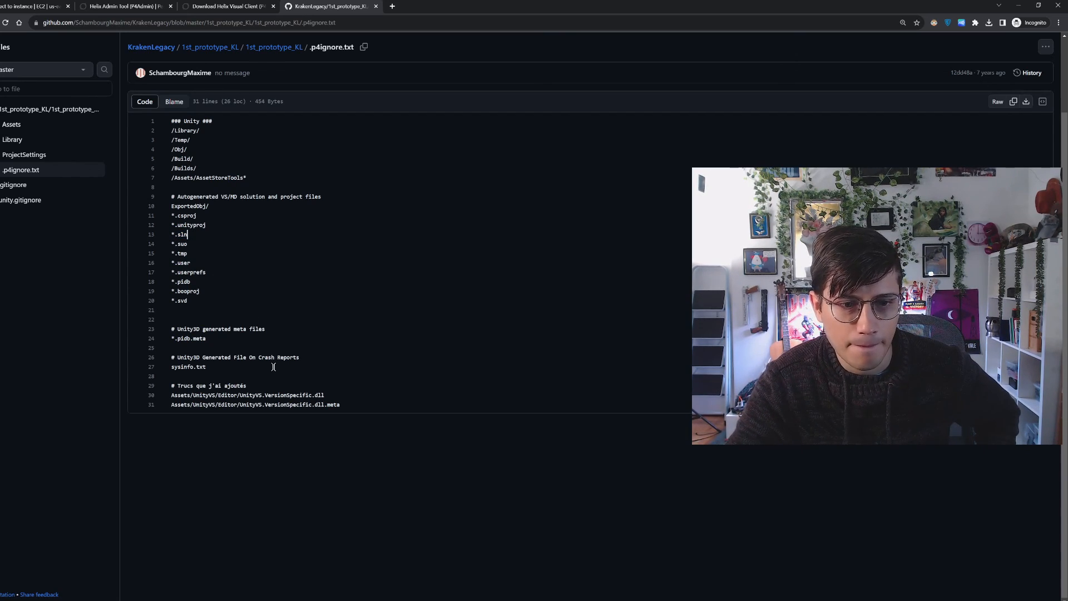
Highlight the entire sample ignore file, check the EC2 Connect to instance page, and return to the GitHub file
{"action": "left_click_drag", "start_coordinate": [359, 412], "coordinate": [173, 121]}
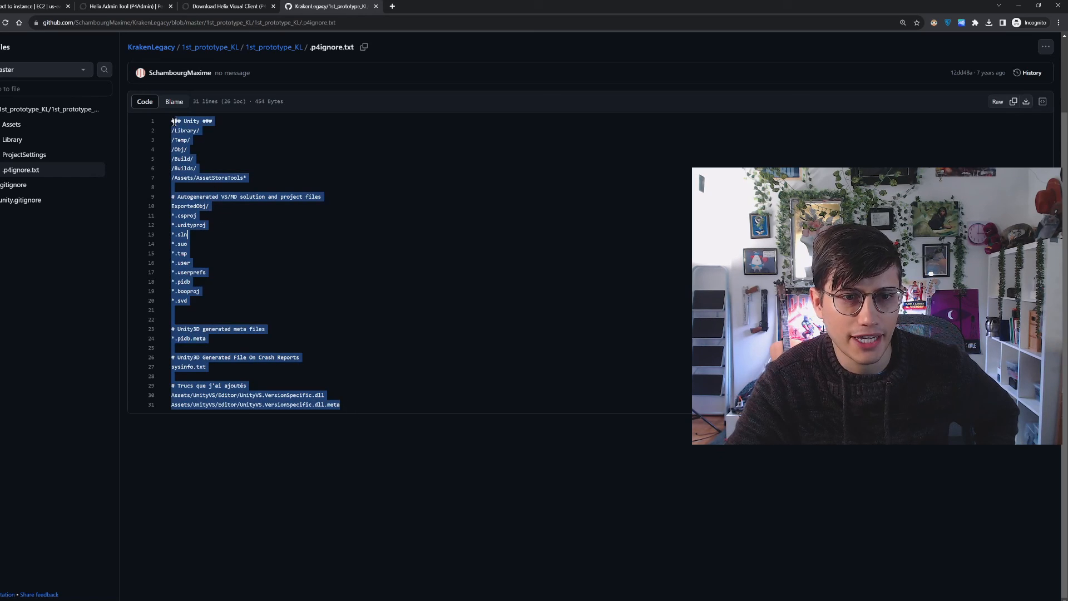
{"action": "left_click", "coordinate": [315, 337]}
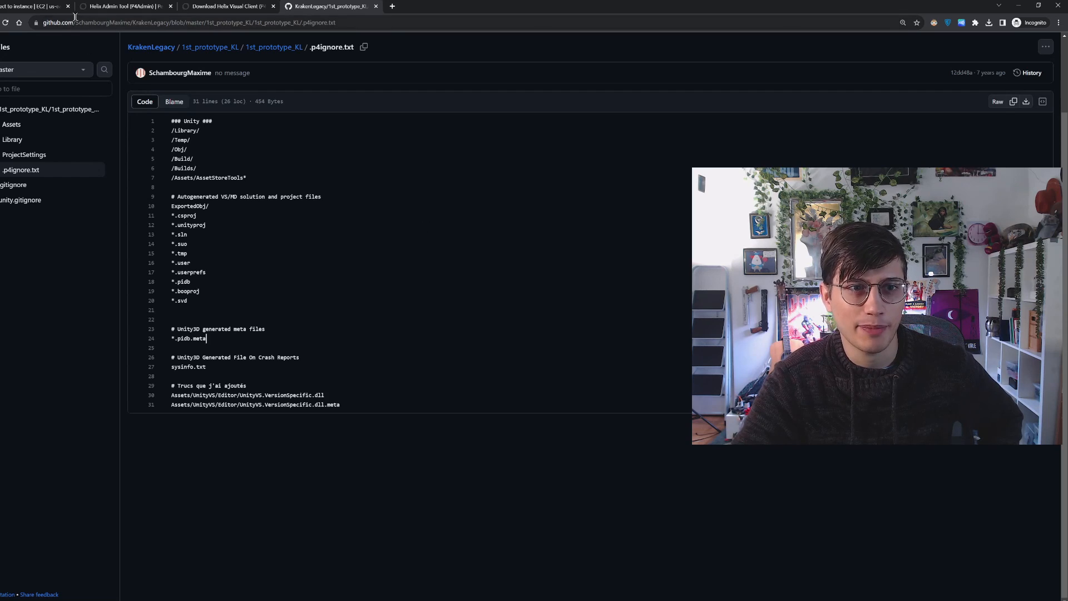
{"action": "left_click", "coordinate": [56, 6]}
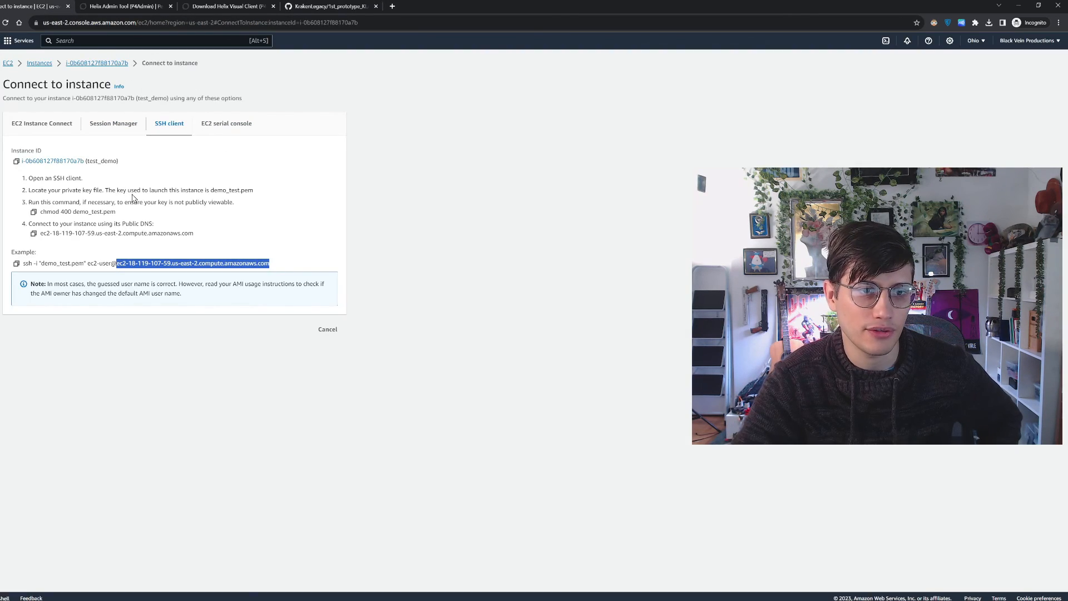
{"action": "left_click", "coordinate": [320, 6]}
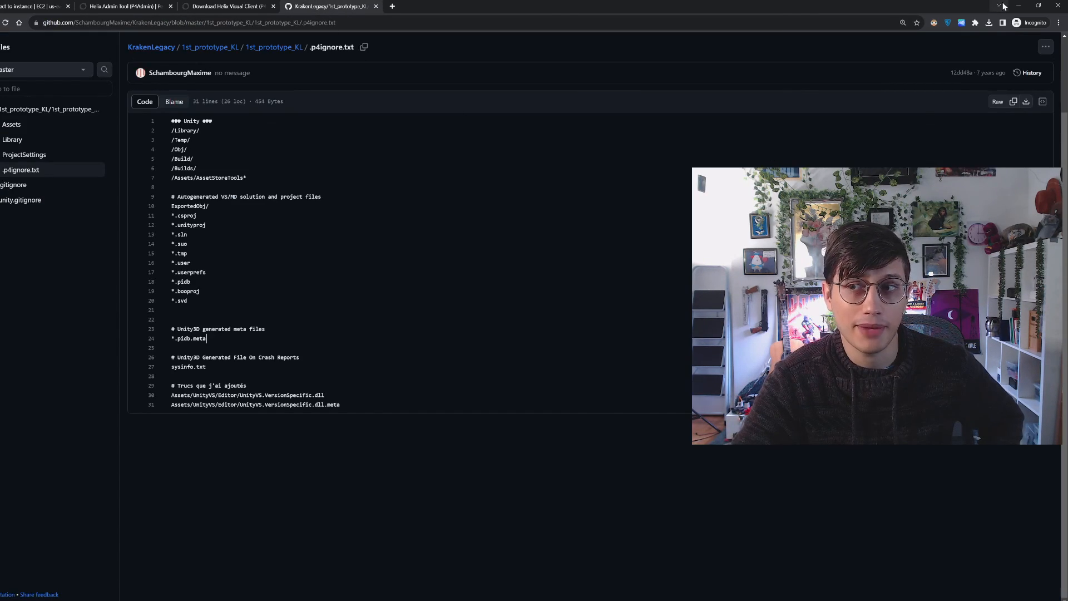